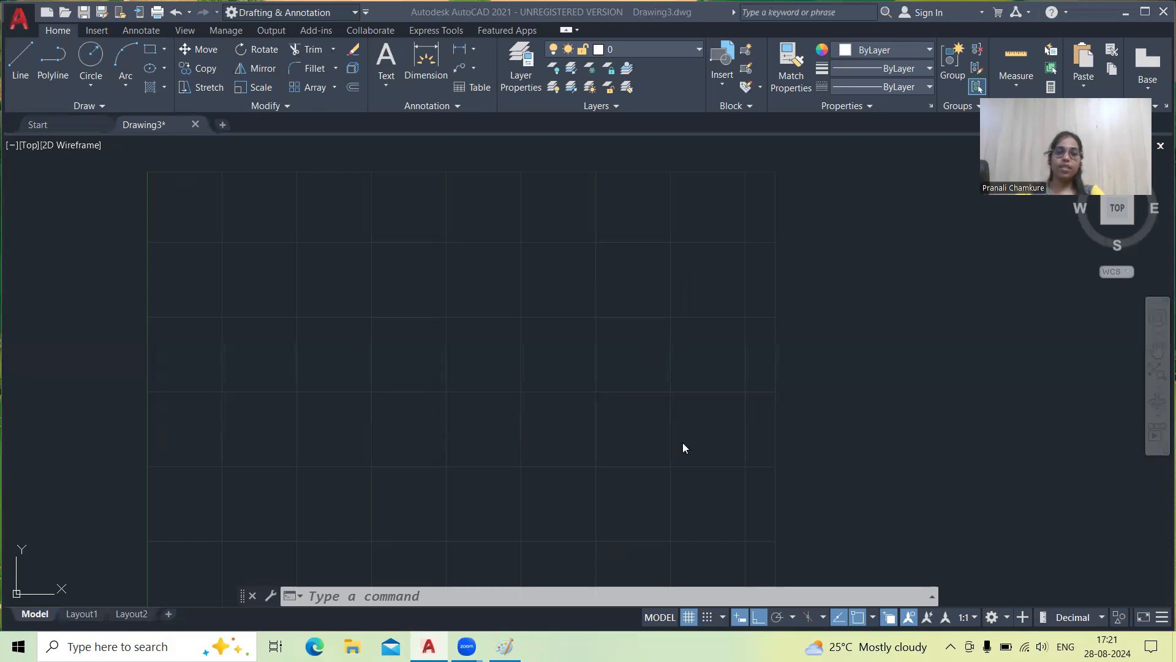
pyautogui.click(492, 300)
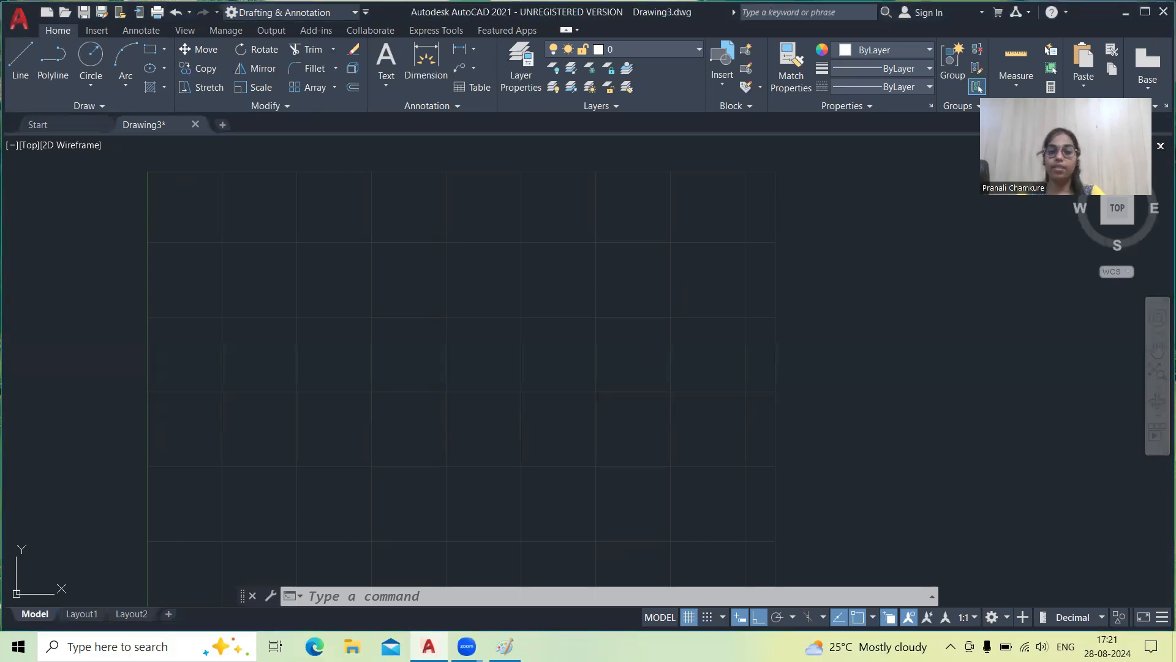
pyautogui.scroll(-2, 491, 287)
pyautogui.moveTo(492, 291); pyautogui.dragTo(477, 244, button='middle')
pyautogui.scroll(2, 447, 304)
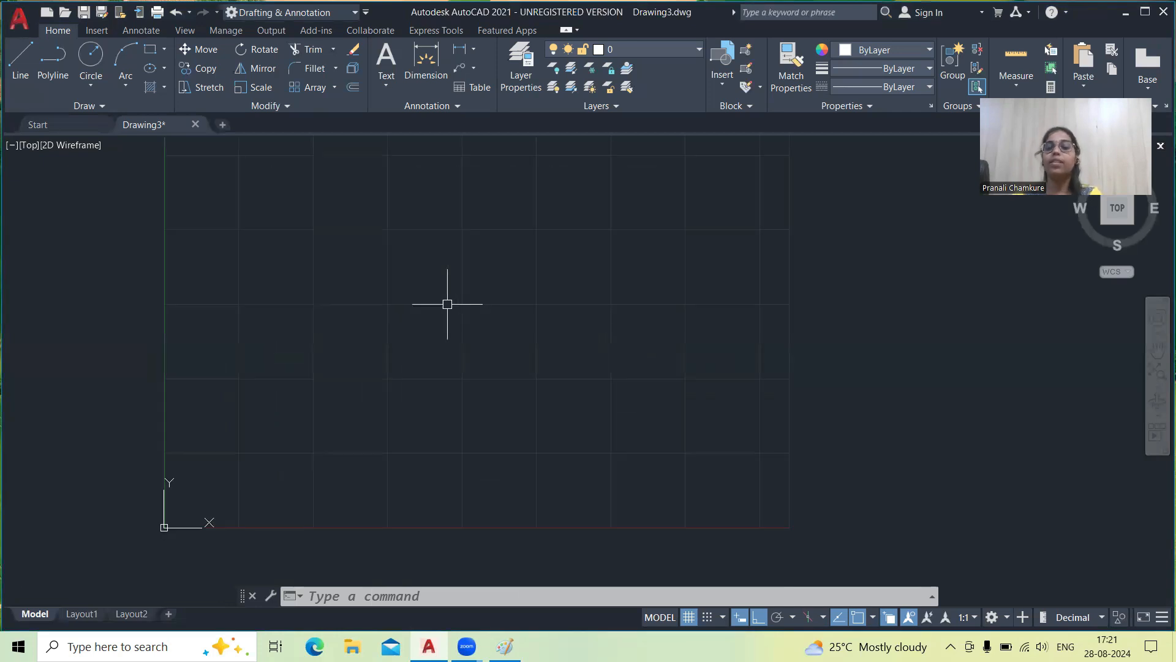
pyautogui.write('l')
pyautogui.press('Return')
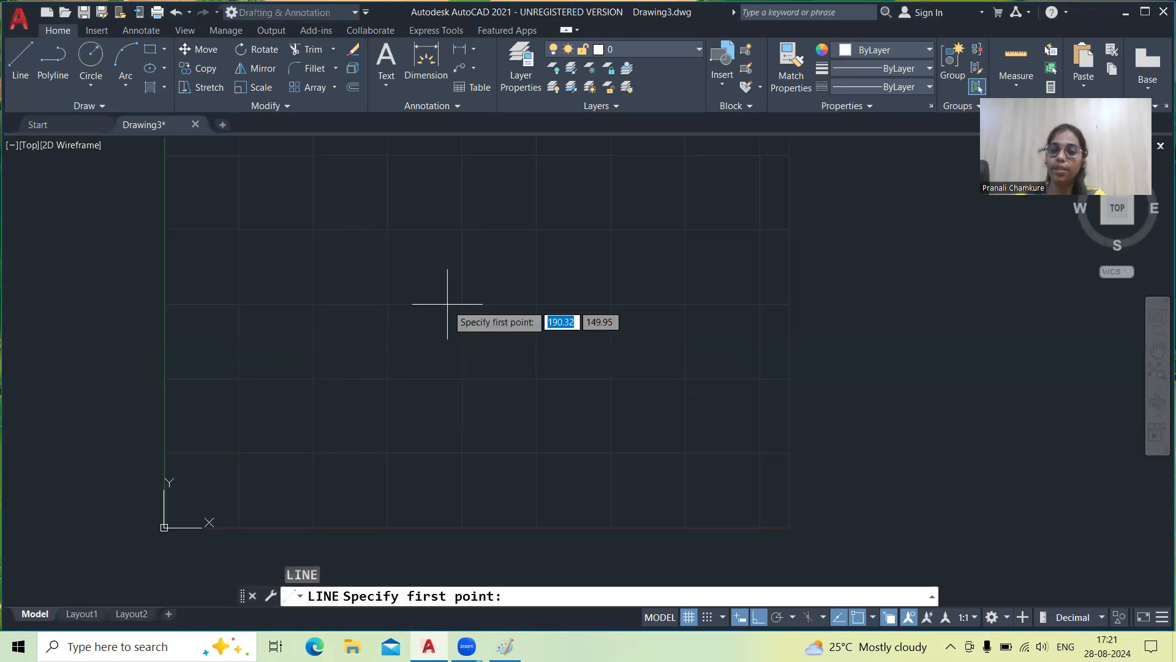
pyautogui.press('Escape')
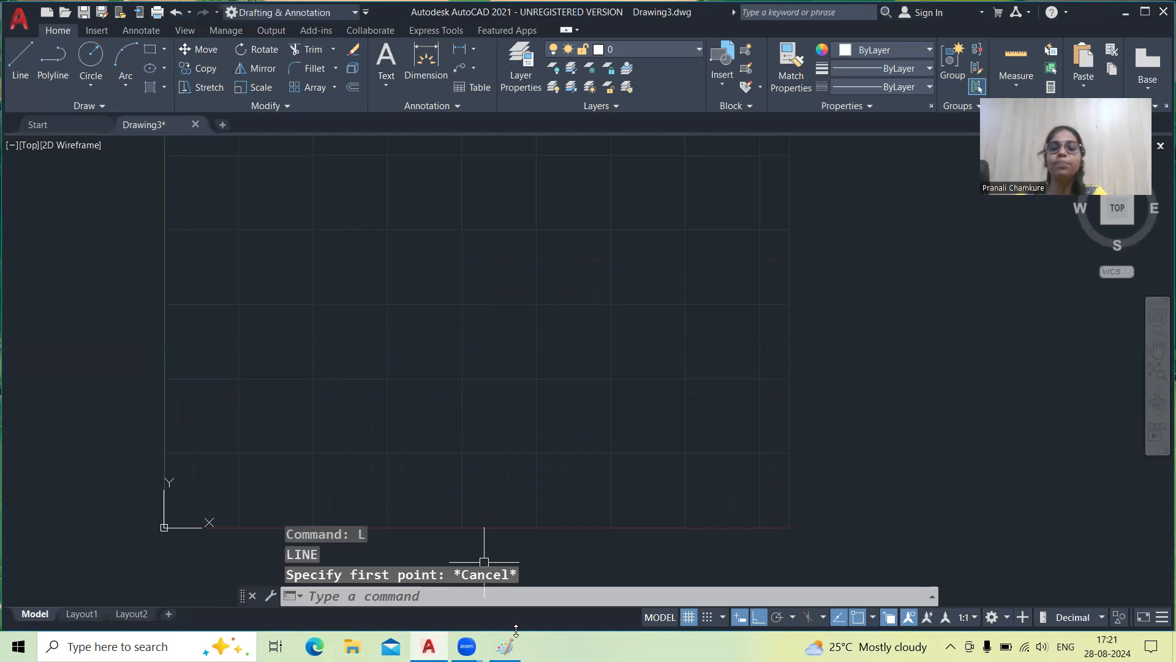
# Switch to Paint and brush a freehand three-step profile with its base width marked as 75
pyautogui.moveTo(506, 645)
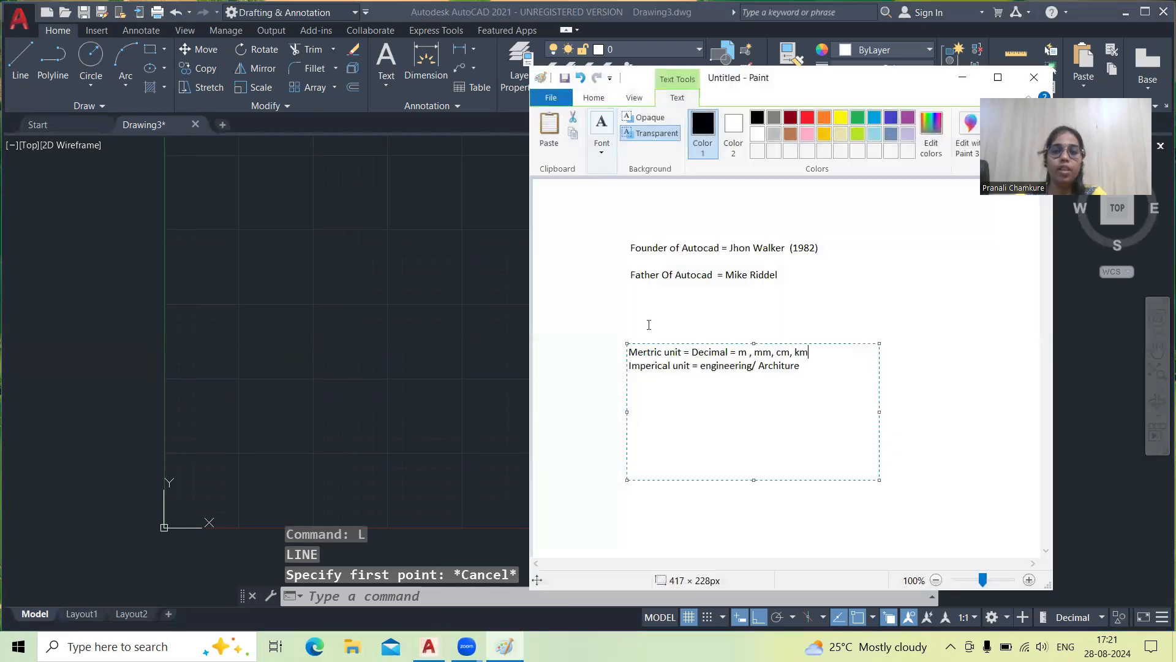
pyautogui.click(516, 603)
pyautogui.click(837, 336)
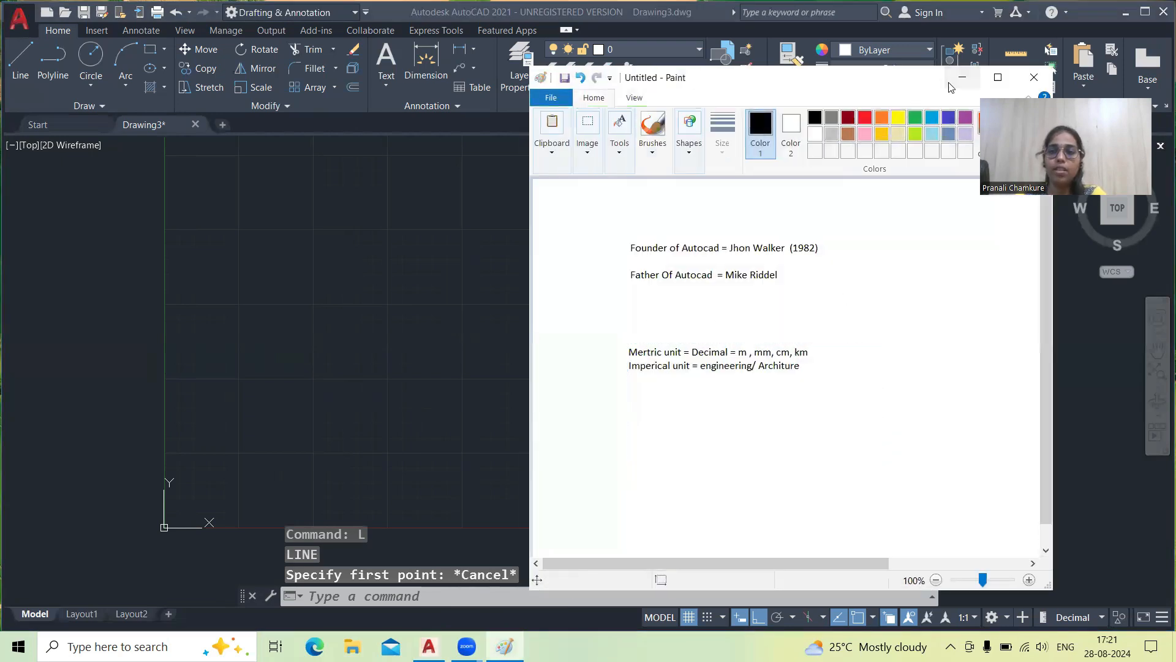
pyautogui.moveTo(908, 75); pyautogui.dragTo(750, 8)
pyautogui.click(496, 60)
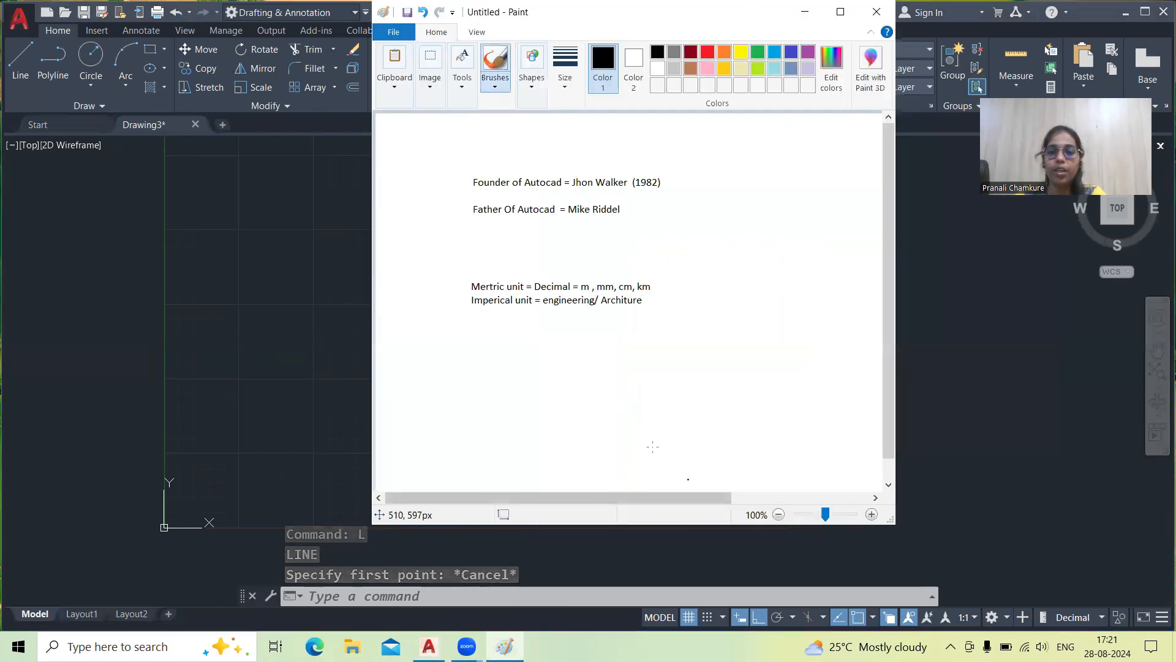
pyautogui.moveTo(646, 403)
pyautogui.mouseDown()
pyautogui.moveTo(775, 409)
pyautogui.moveTo(794, 296)
pyautogui.moveTo(743, 289)
pyautogui.moveTo(734, 328)
pyautogui.moveTo(691, 330)
pyautogui.moveTo(674, 353)
pyautogui.moveTo(648, 353)
pyautogui.moveTo(634, 448)
pyautogui.moveTo(783, 453)
pyautogui.moveTo(793, 437)
pyautogui.moveTo(788, 463)
pyautogui.mouseUp()
pyautogui.moveTo(688, 434)
pyautogui.mouseDown()
pyautogui.moveTo(704, 443)
pyautogui.moveTo(740, 429)
pyautogui.moveTo(728, 451)
pyautogui.mouseUp()
# Mark the sketched profile's overall height as 45 and the lowest step's length as 25
pyautogui.moveTo(819, 291)
pyautogui.mouseDown()
pyautogui.moveTo(839, 291)
pyautogui.moveTo(808, 413)
pyautogui.moveTo(826, 416)
pyautogui.mouseUp()
pyautogui.moveTo(840, 347); pyautogui.dragTo(844, 361)
pyautogui.moveTo(840, 355)
pyautogui.mouseDown()
pyautogui.moveTo(840, 374)
pyautogui.moveTo(848, 356)
pyautogui.moveTo(850, 371)
pyautogui.mouseUp()
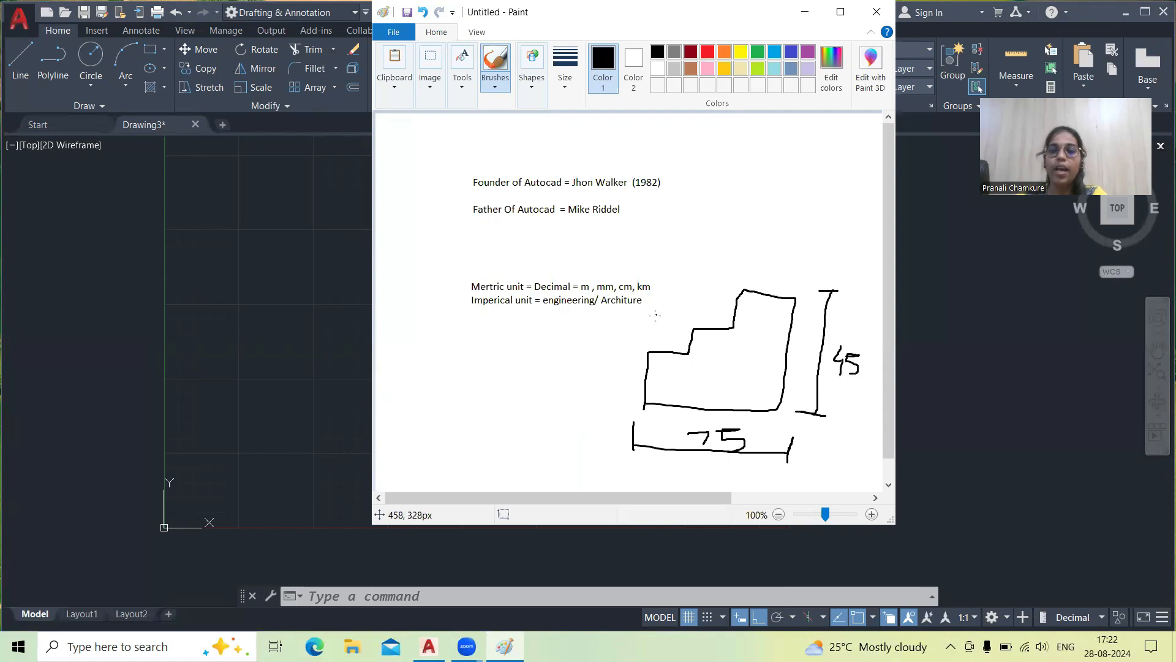
pyautogui.moveTo(640, 325)
pyautogui.mouseDown()
pyautogui.moveTo(640, 342)
pyautogui.moveTo(688, 342)
pyautogui.moveTo(680, 308)
pyautogui.moveTo(679, 330)
pyautogui.mouseUp()
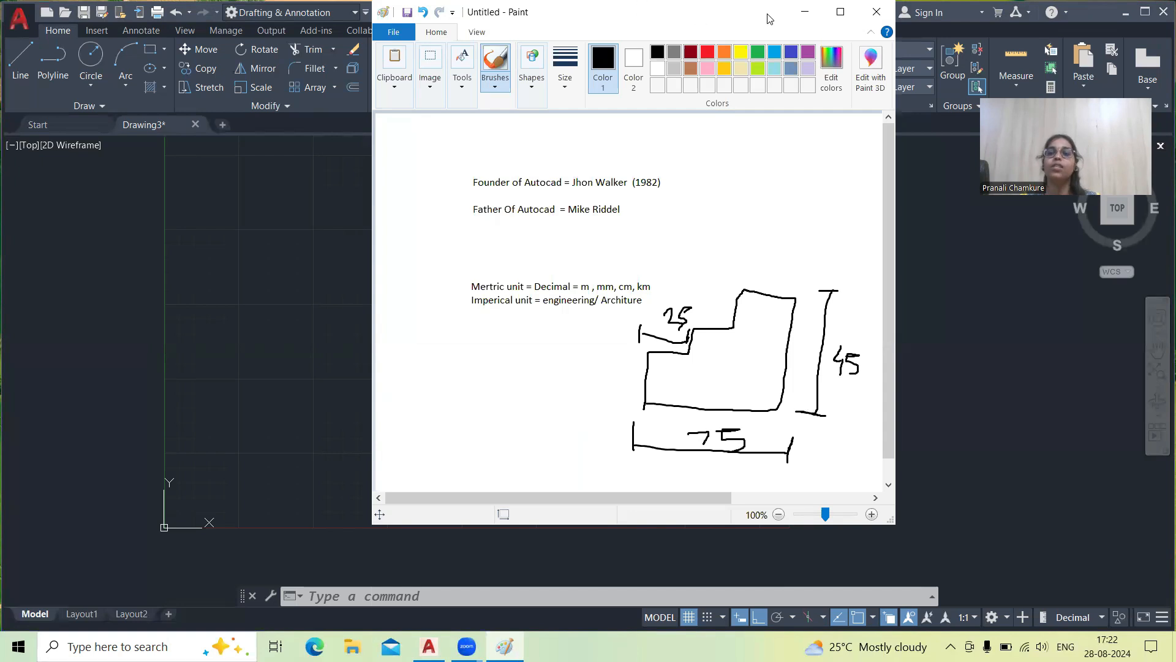
# Return to AutoCAD and use Line to draw a 75 base rightward and a 45 side upward from its end
pyautogui.click(804, 11)
pyautogui.write('l')
pyautogui.press('Return')
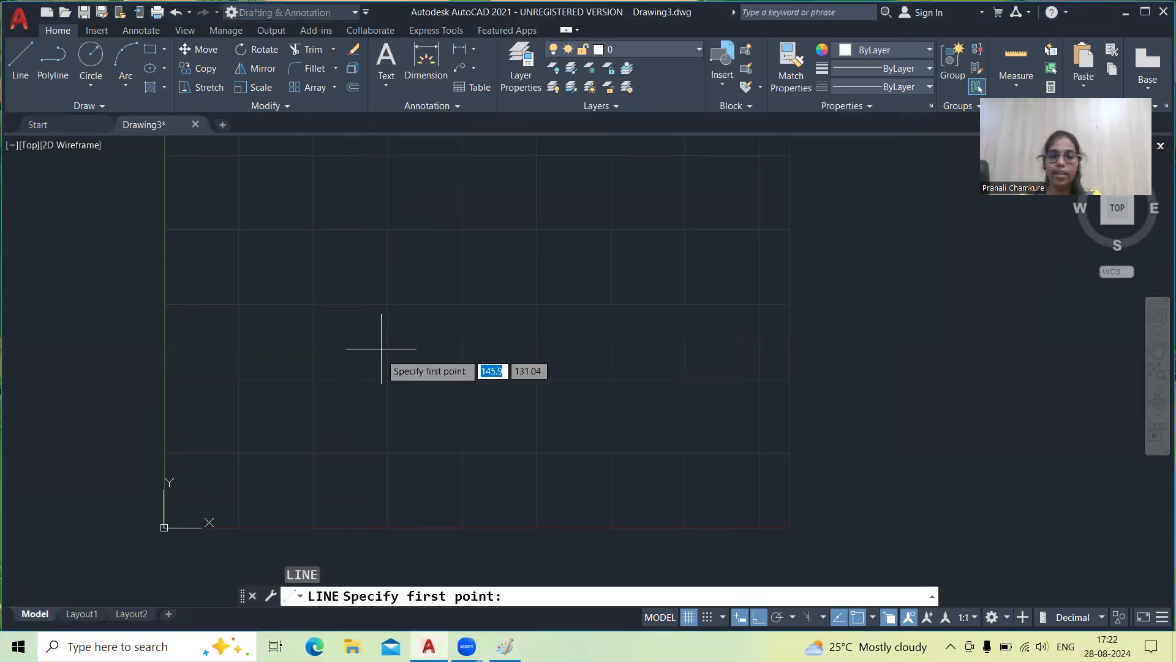
pyautogui.click(317, 378)
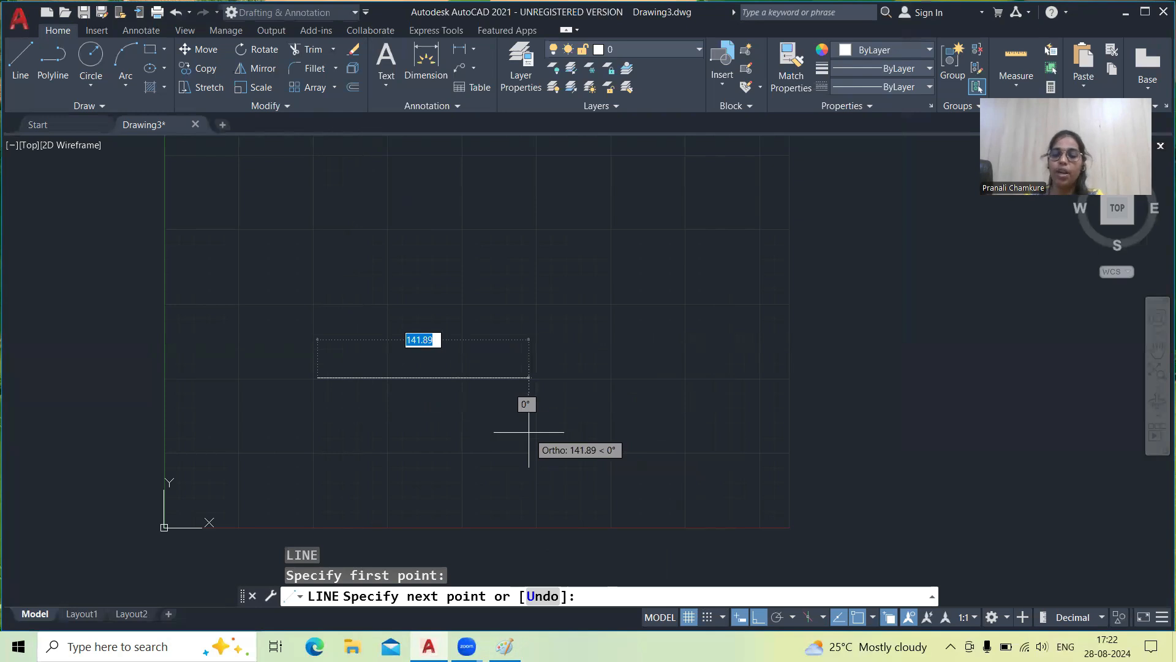
pyautogui.write('75')
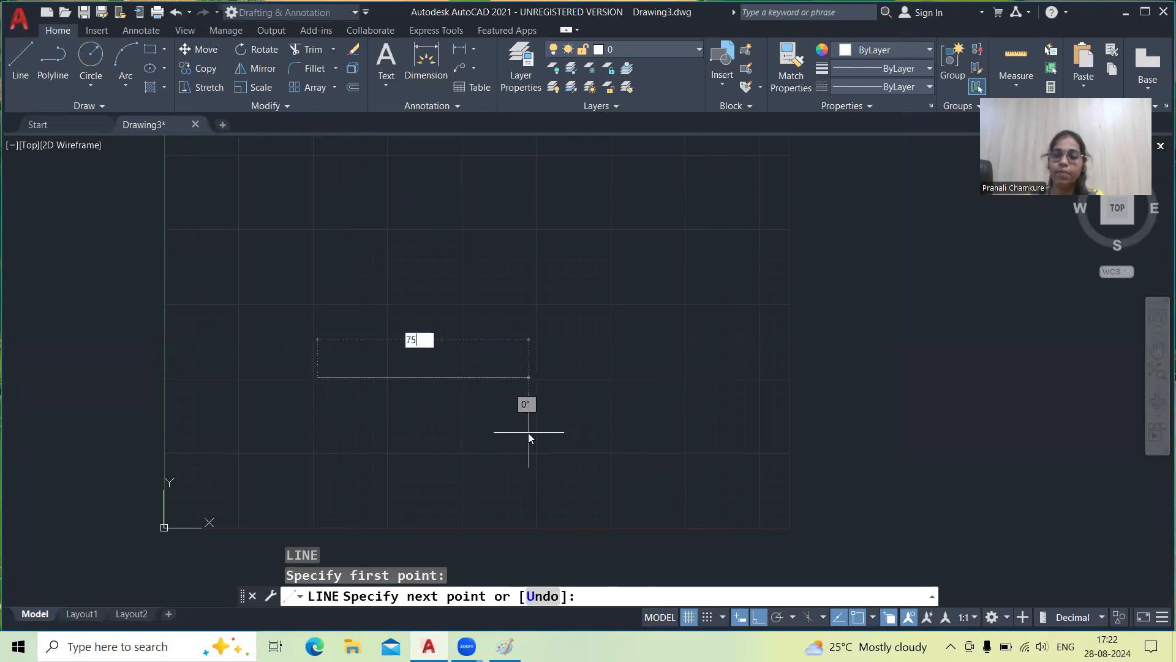
pyautogui.press('Return')
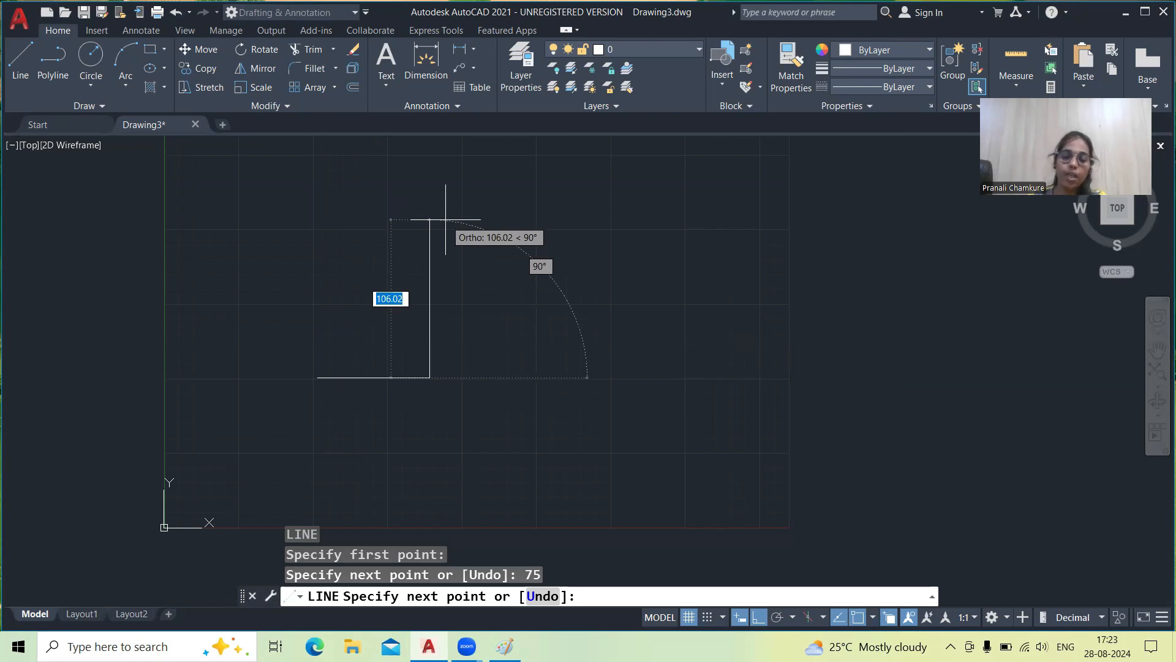
pyautogui.write('45')
pyautogui.press('Return')
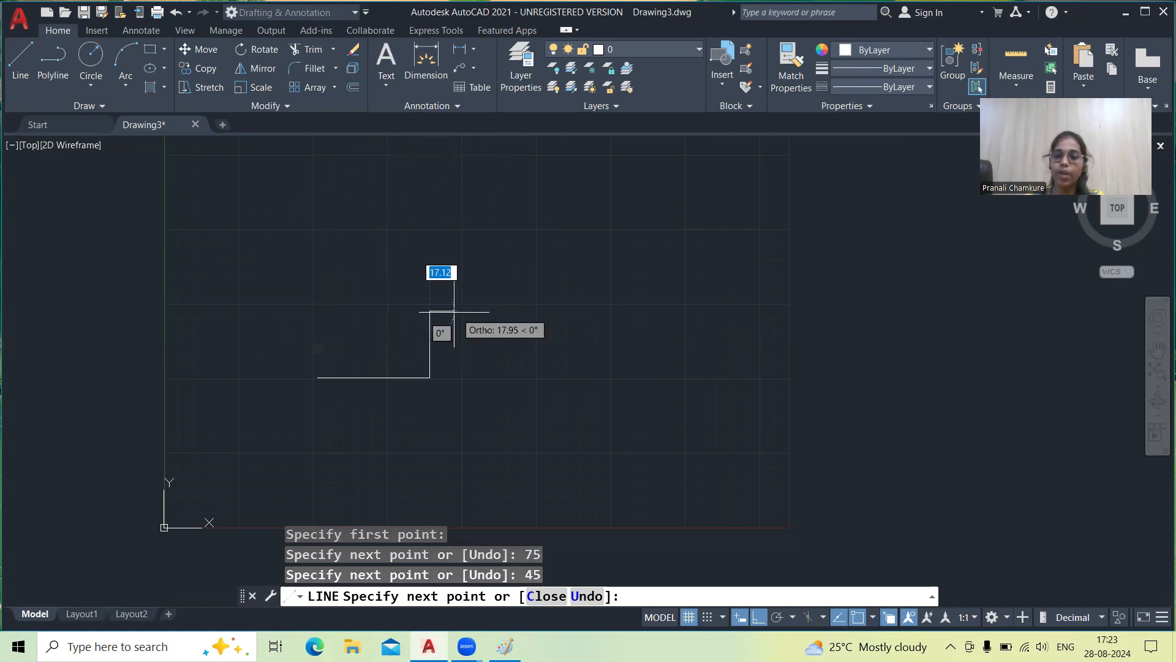
# Continue the line outline from the top of the side: 25 left, 15 down and 25 left
pyautogui.scroll(2, 407, 334)
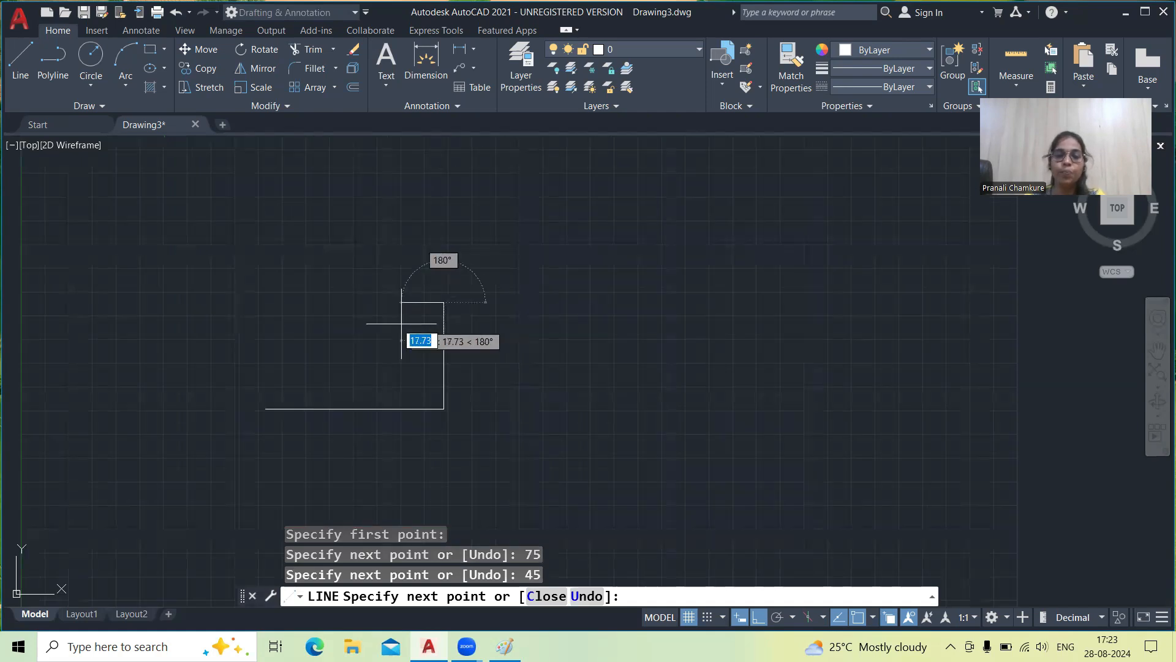
pyautogui.write('25')
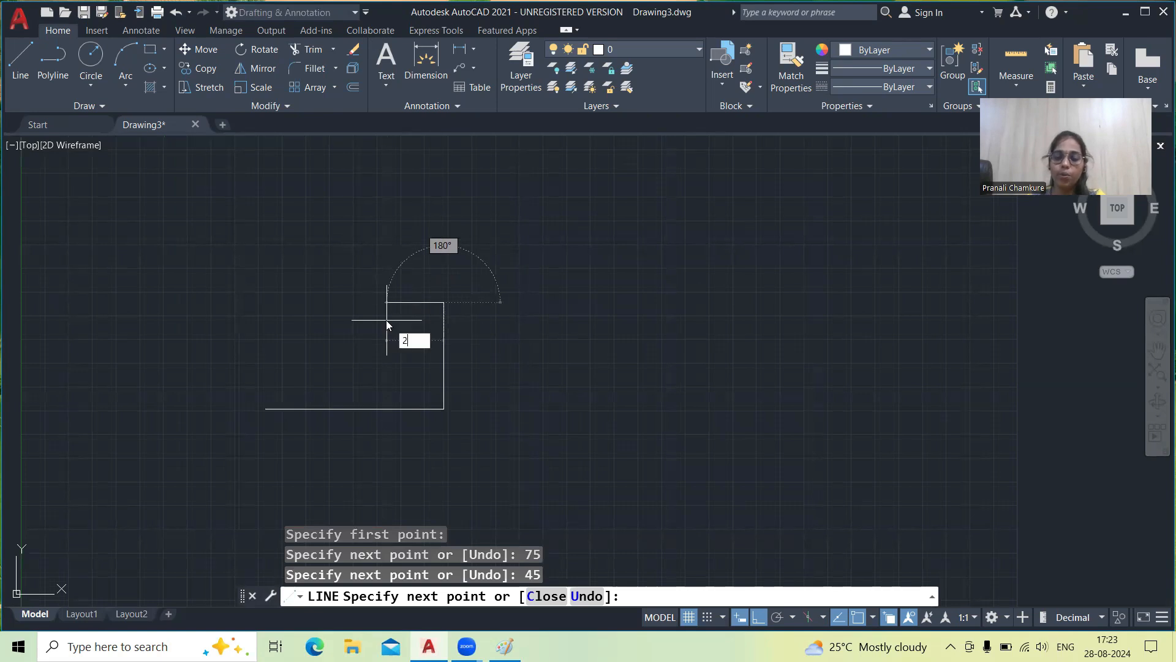
pyautogui.press('Return')
pyautogui.write('15')
pyautogui.press('Return')
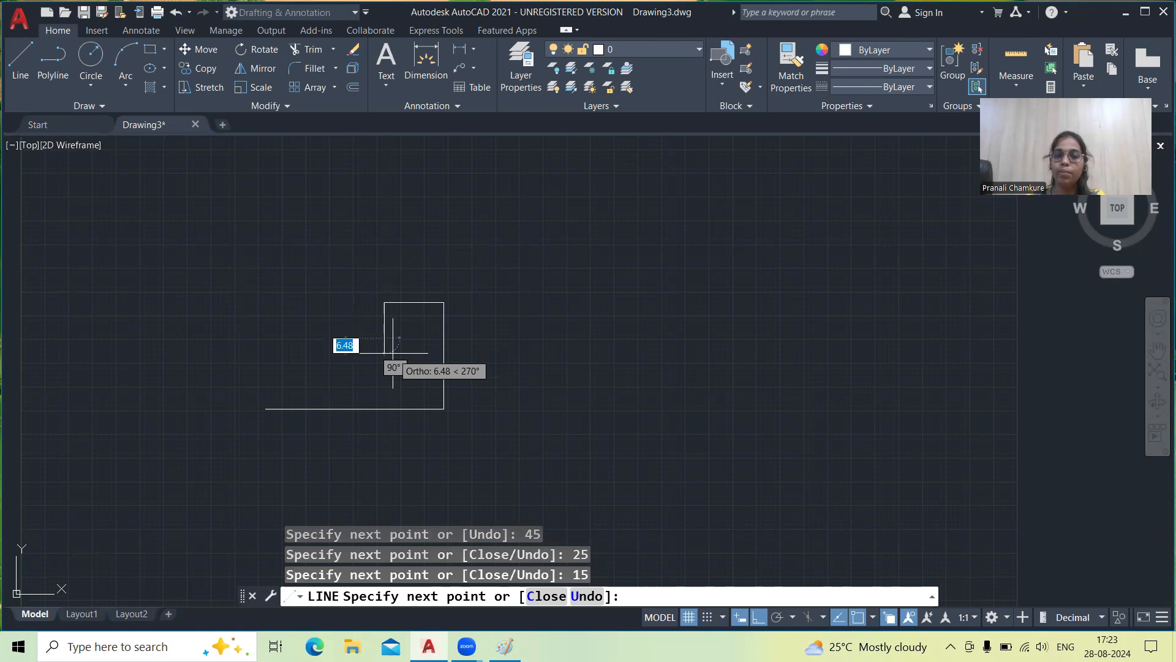
pyautogui.write('25')
pyautogui.press('Return')
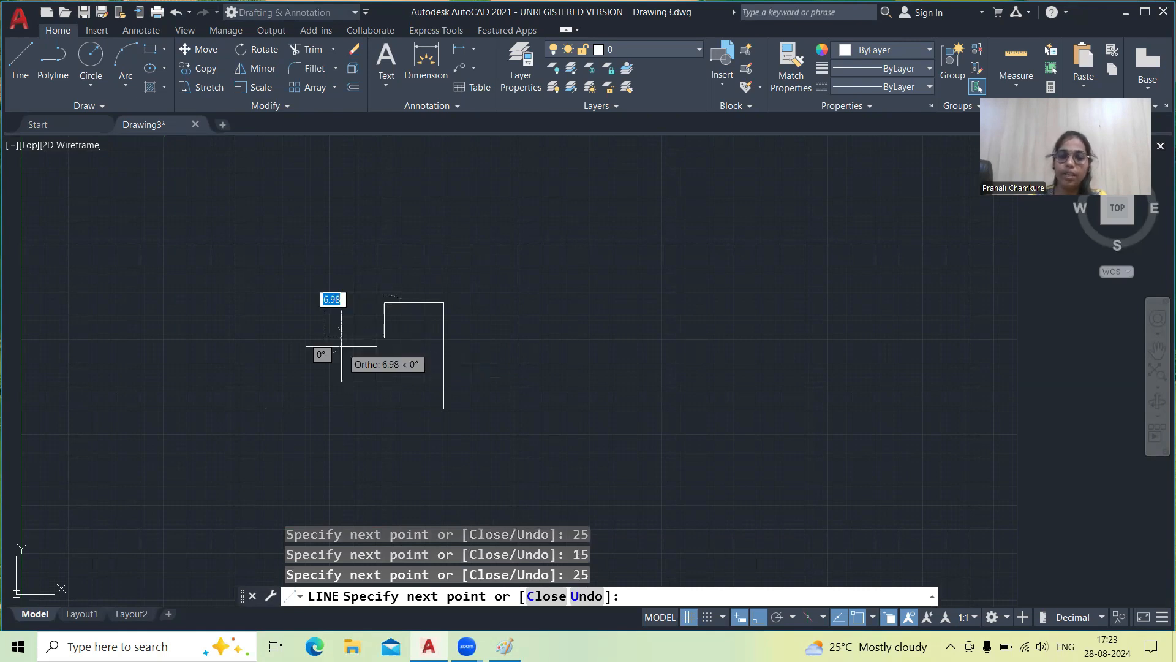
# Add the lowest step, 15 down and 25 left, and close the line outline at its starting corner
pyautogui.write('15')
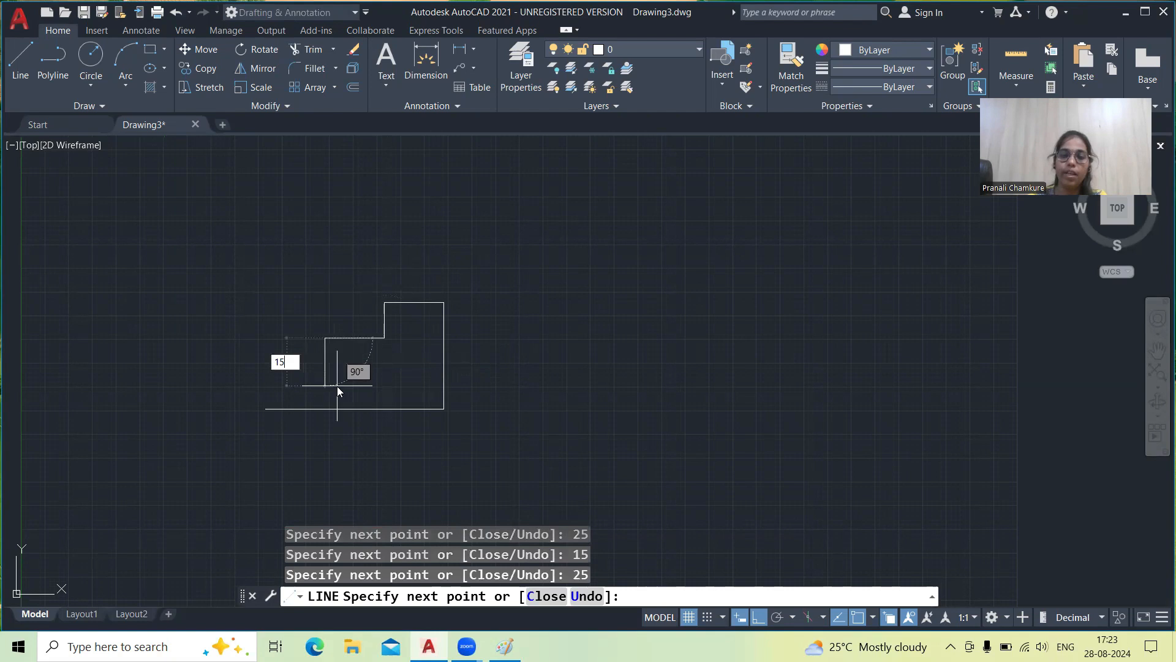
pyautogui.press('Return')
pyautogui.write('25')
pyautogui.press('Return')
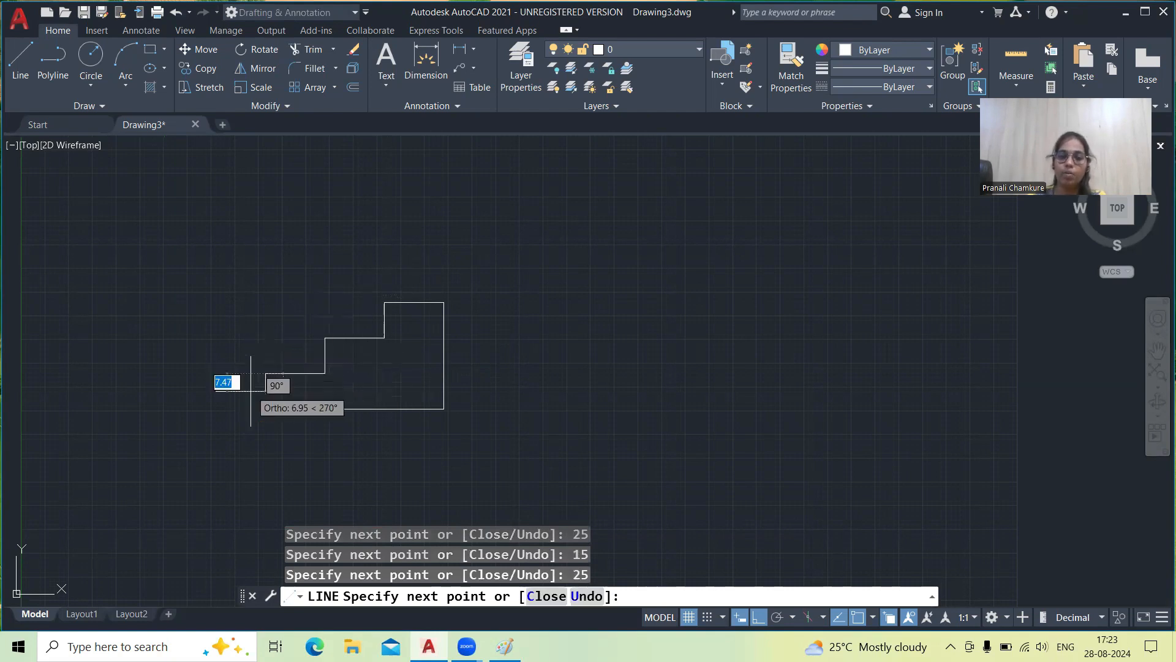
pyautogui.click(265, 408)
pyautogui.rightClick(265, 407)
pyautogui.click(313, 415)
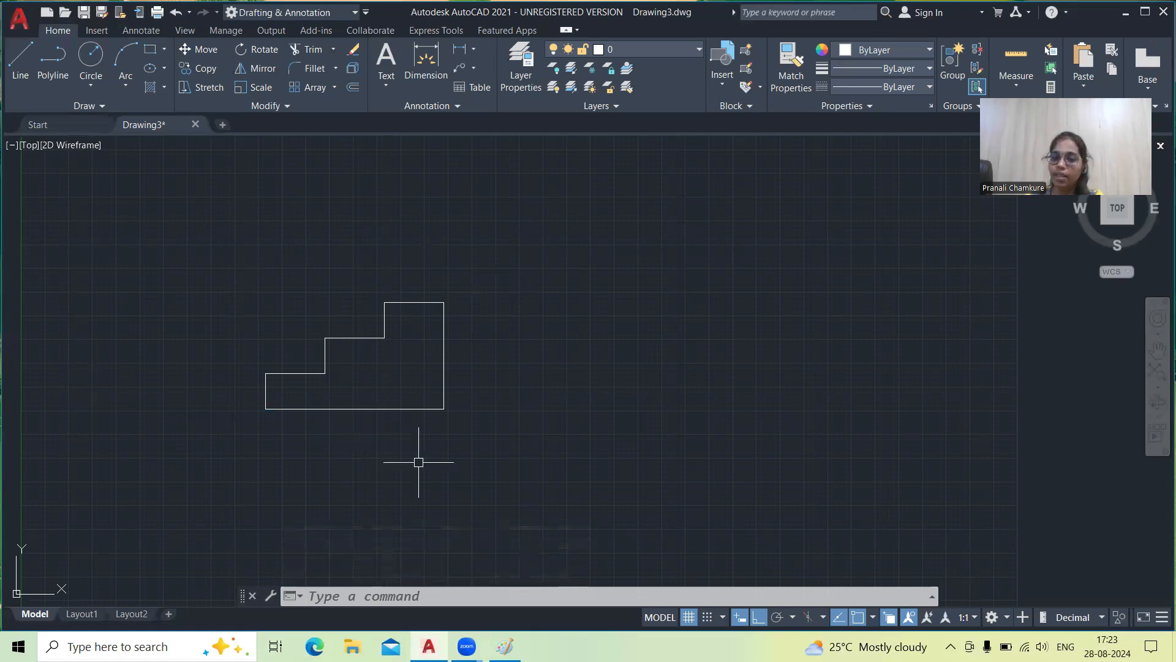
# Start a polyline to the right of the first profile with a 75 base rightward and a 45 side upward
pyautogui.write('p')
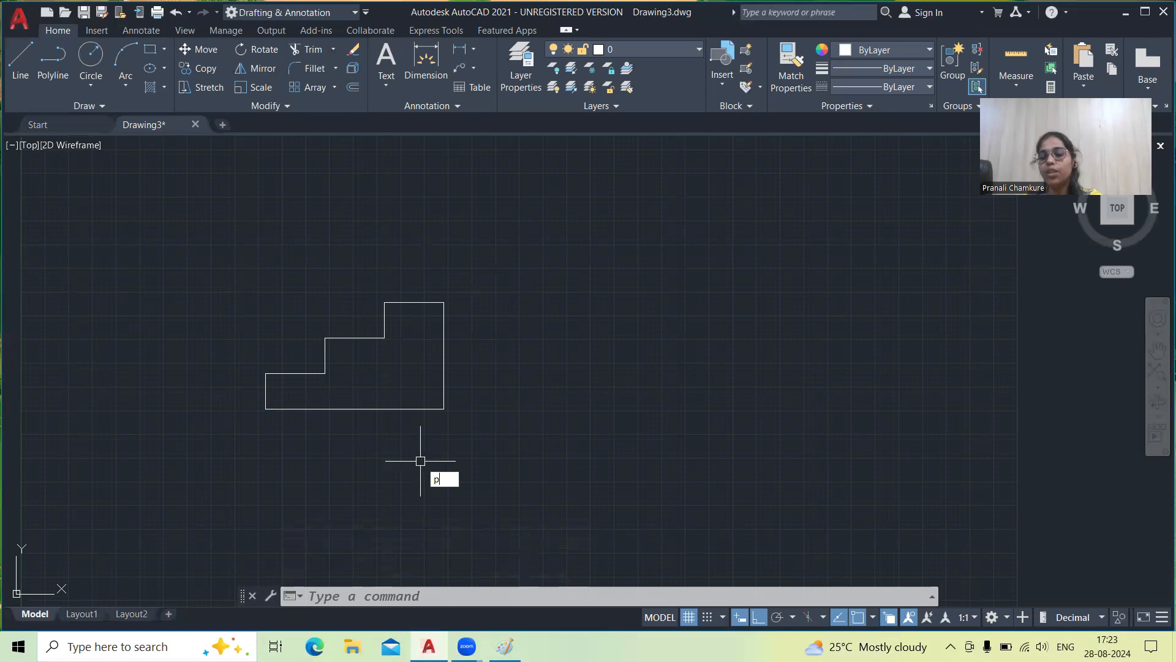
pyautogui.write('l')
pyautogui.press('Return')
pyautogui.click(532, 408)
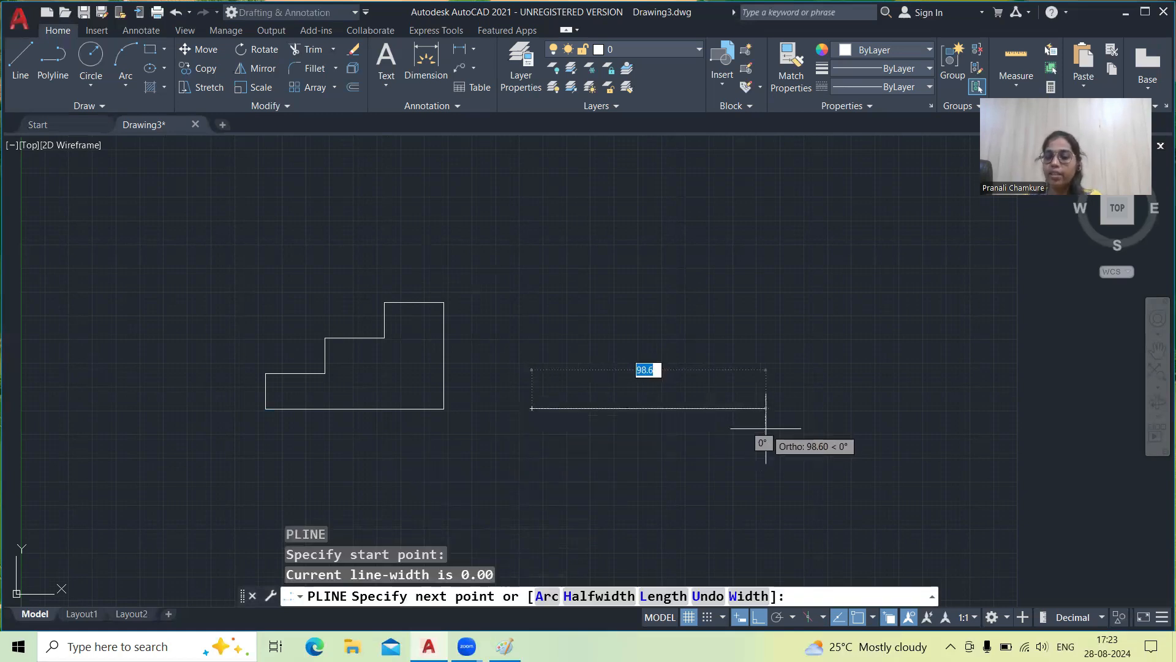
pyautogui.write('75')
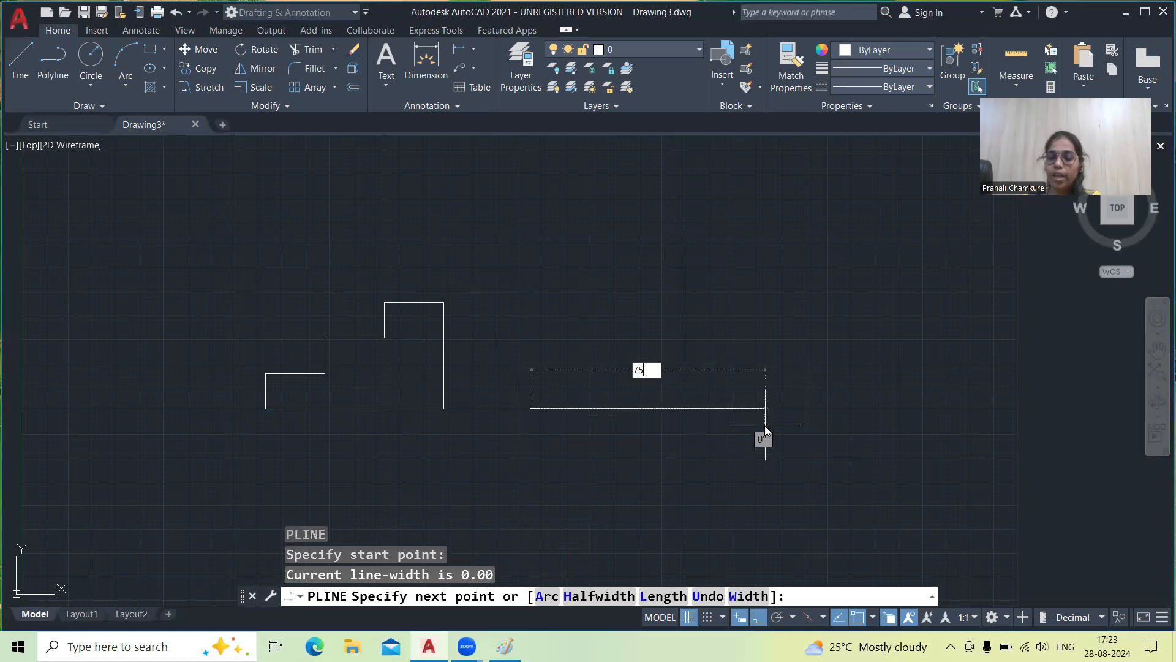
pyautogui.press('Return')
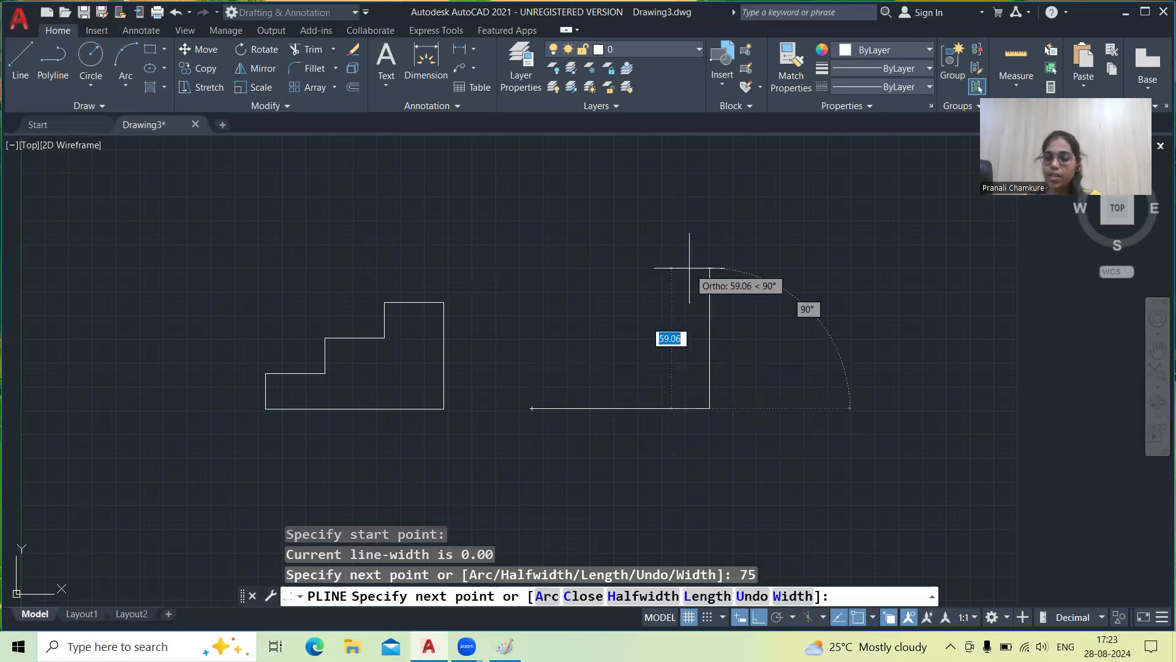
pyautogui.write('45')
pyautogui.press('Return')
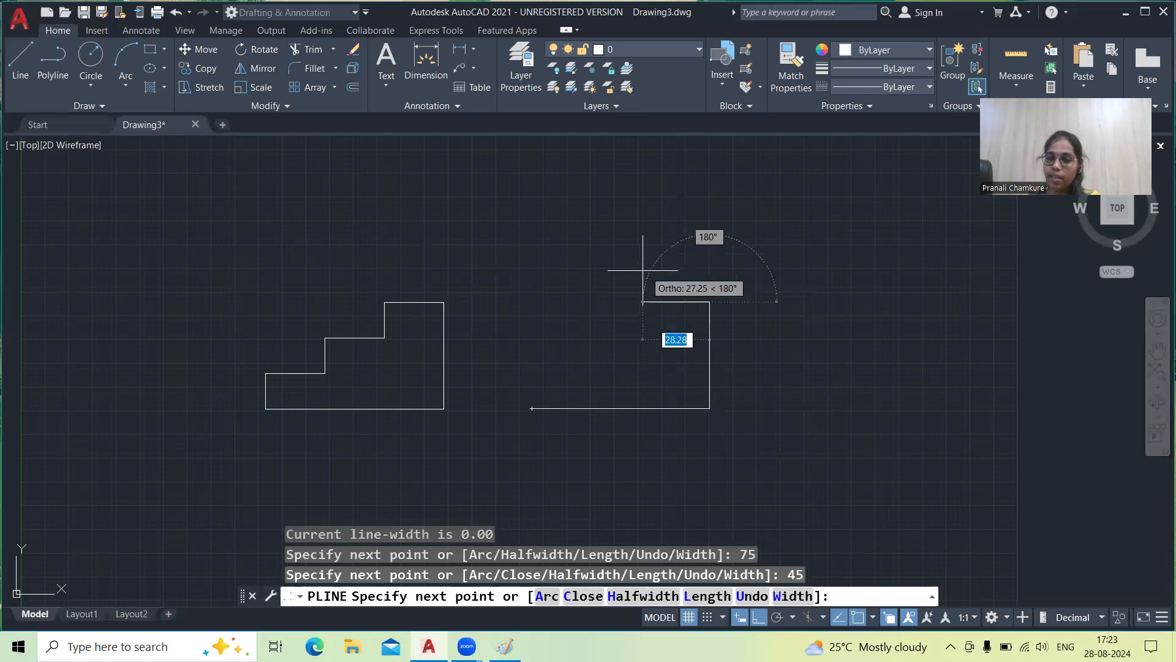
# Continue the polyline from the top of its side: 25 left, 15 down and 25 left
pyautogui.write('25')
pyautogui.press('Return')
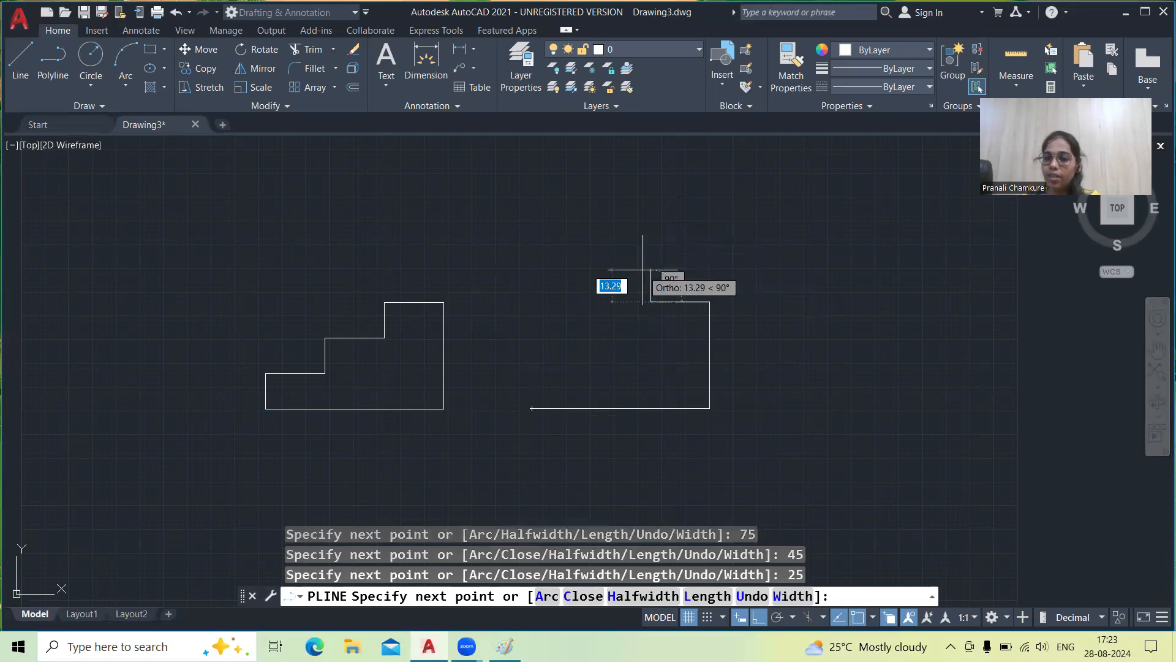
pyautogui.write('15')
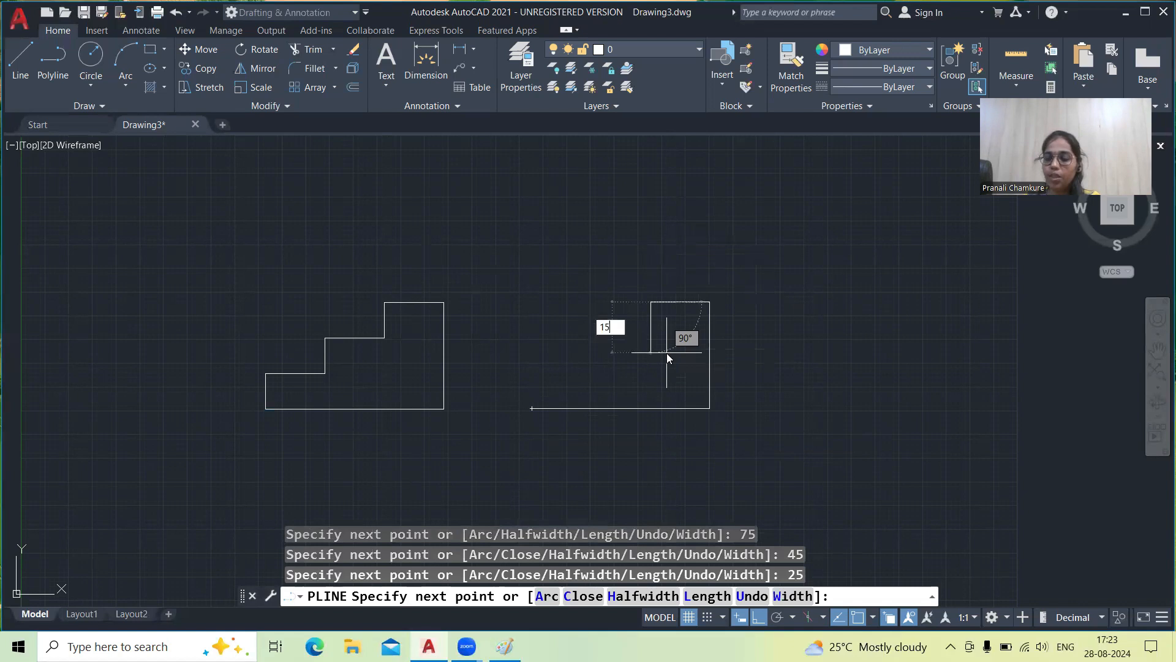
pyautogui.press('Return')
pyautogui.write('25')
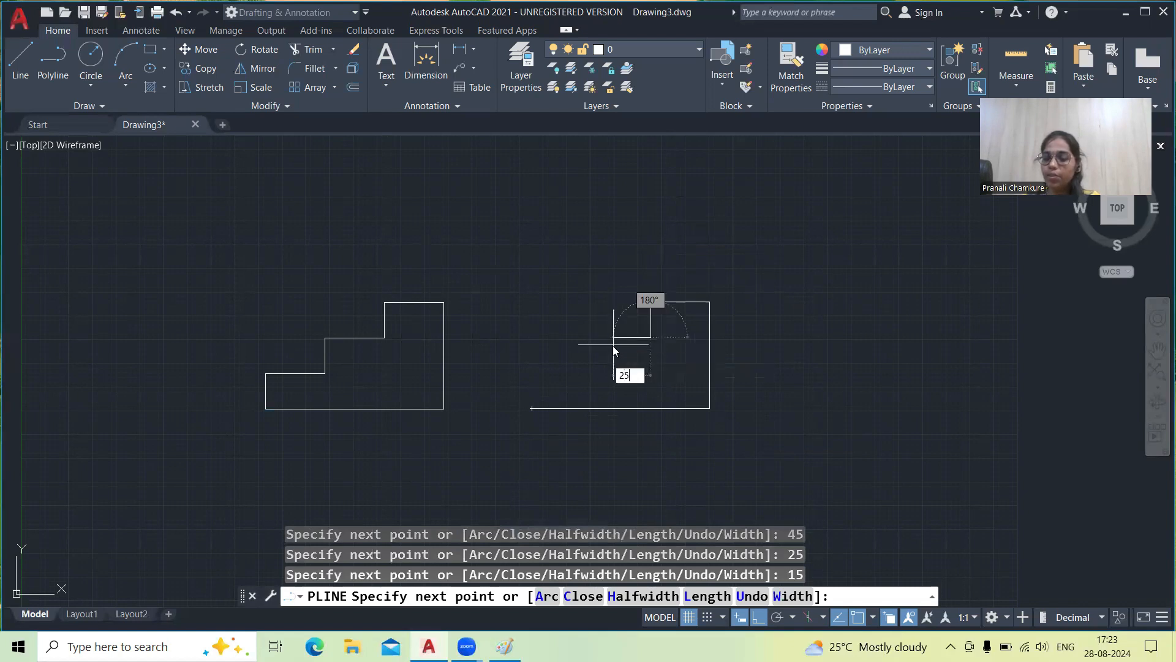
pyautogui.press('Return')
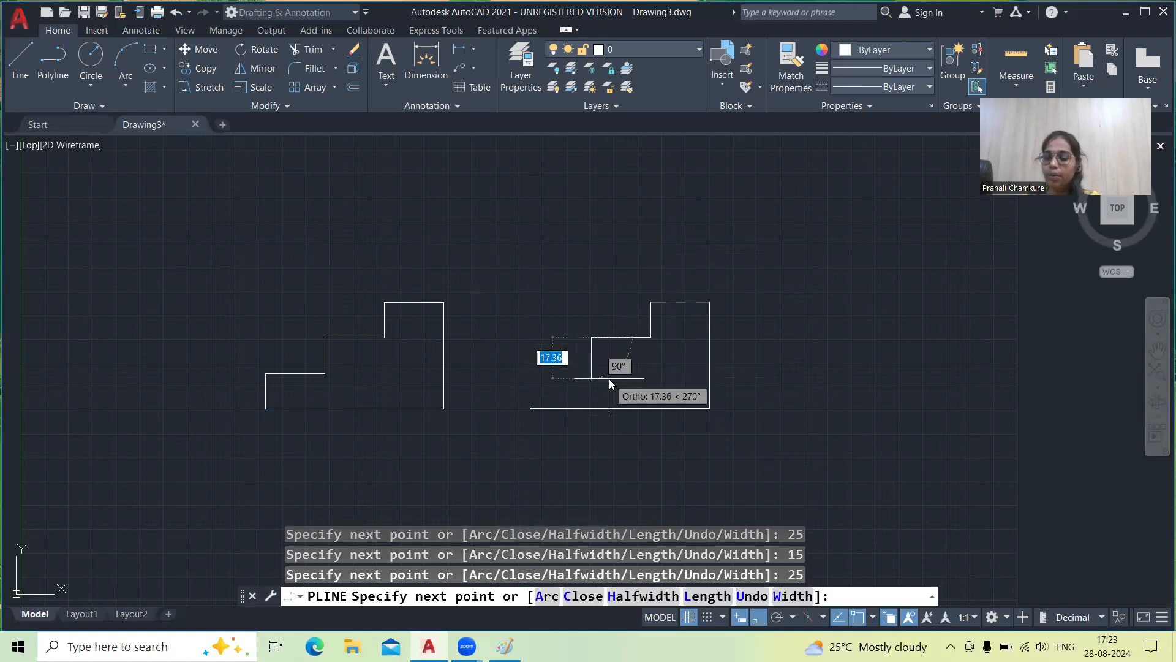
# Add the polyline's lowest step, 15 down and 25 left, and finish the outline at its start point
pyautogui.write('15')
pyautogui.press('Return')
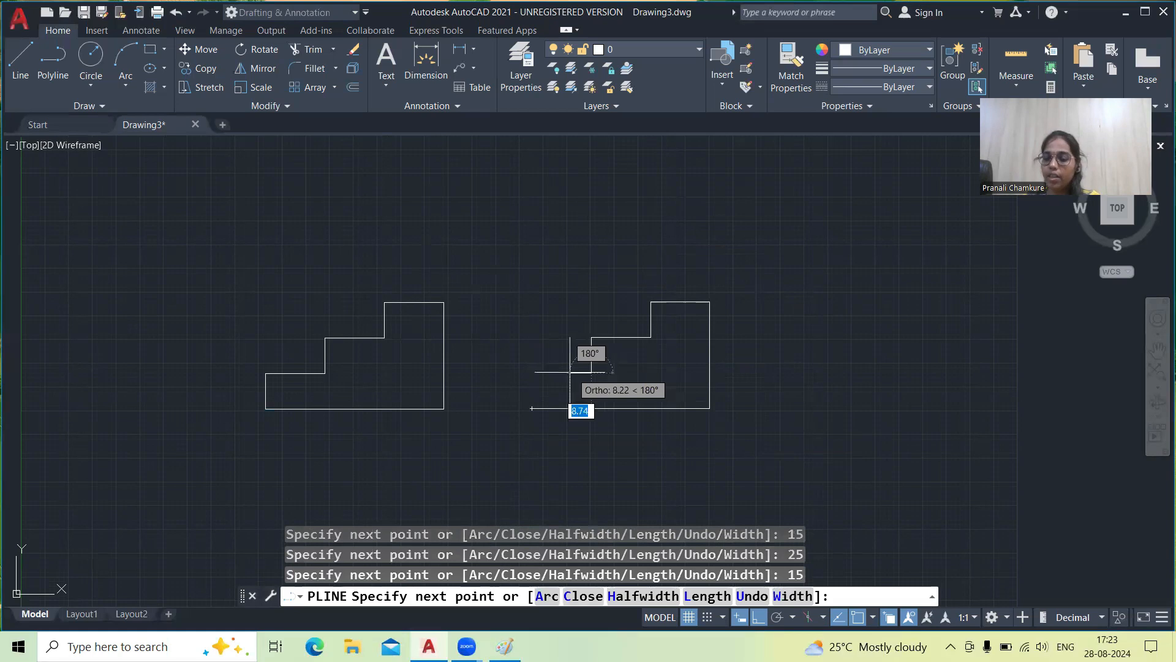
pyautogui.write('25')
pyautogui.press('Return')
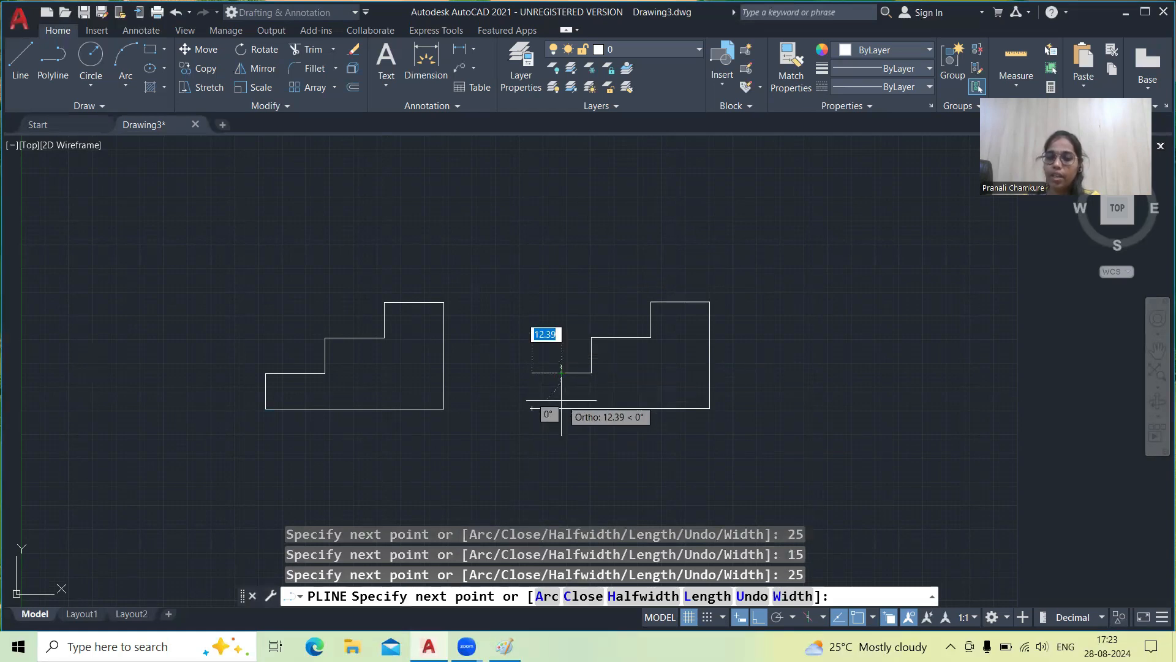
pyautogui.click(533, 408)
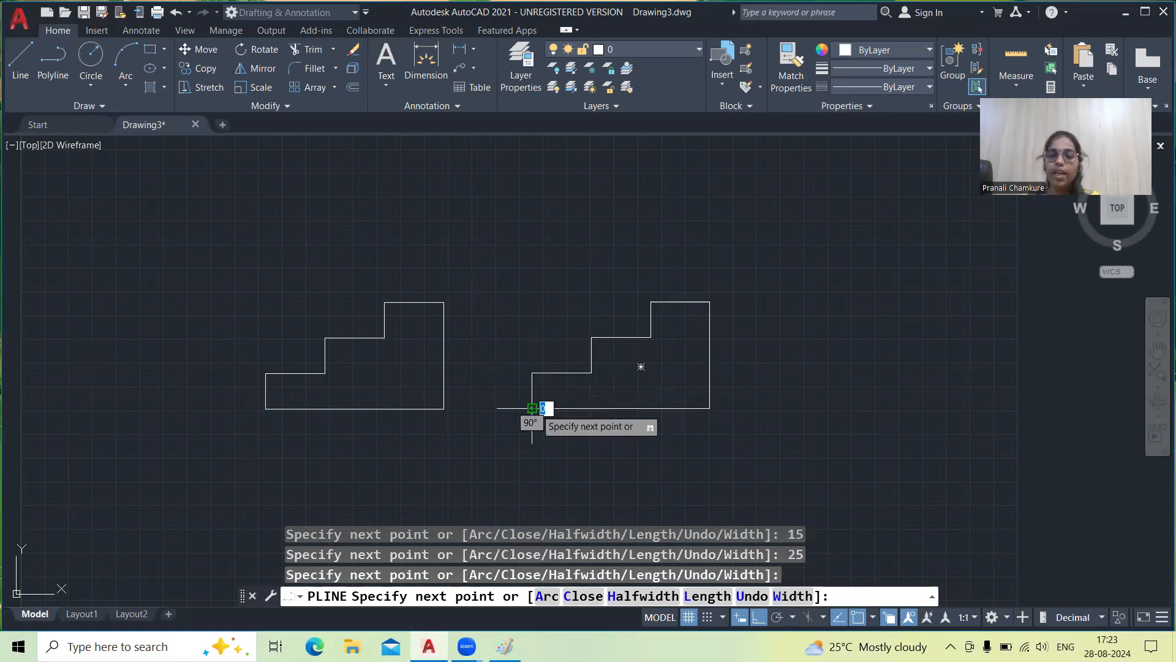
pyautogui.press('Escape')
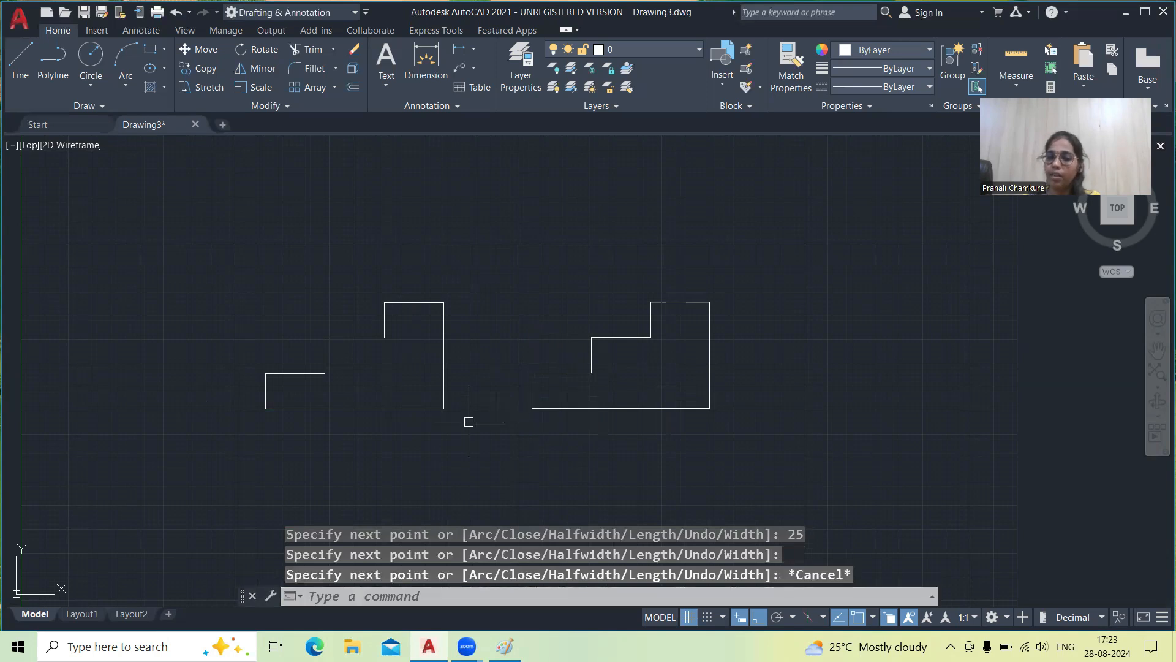
# Compare how the two profiles select by picking the first one's vertical side and the polyline outline, then clear the selection
pyautogui.click(444, 394)
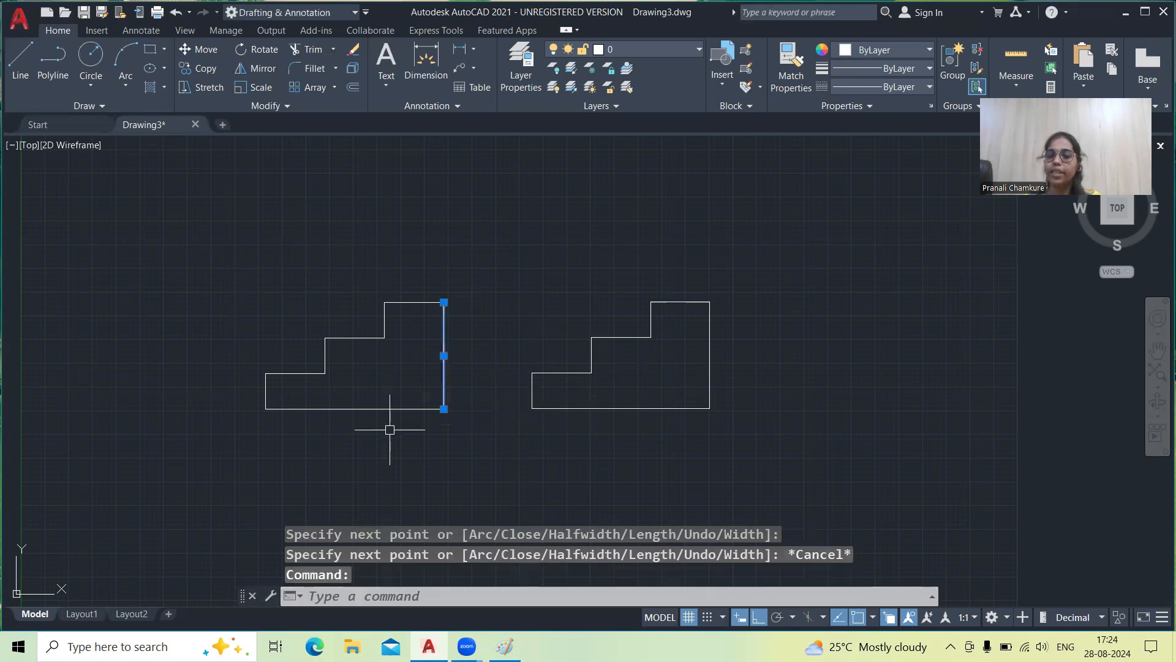
pyautogui.click(662, 407)
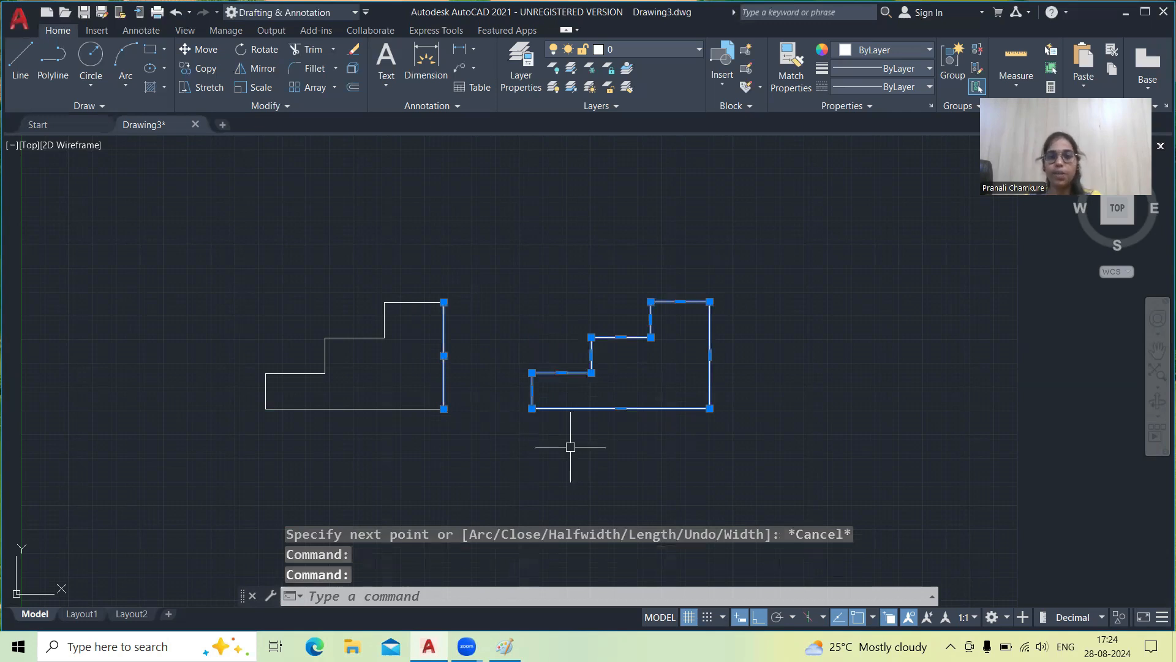
pyautogui.press('Escape')
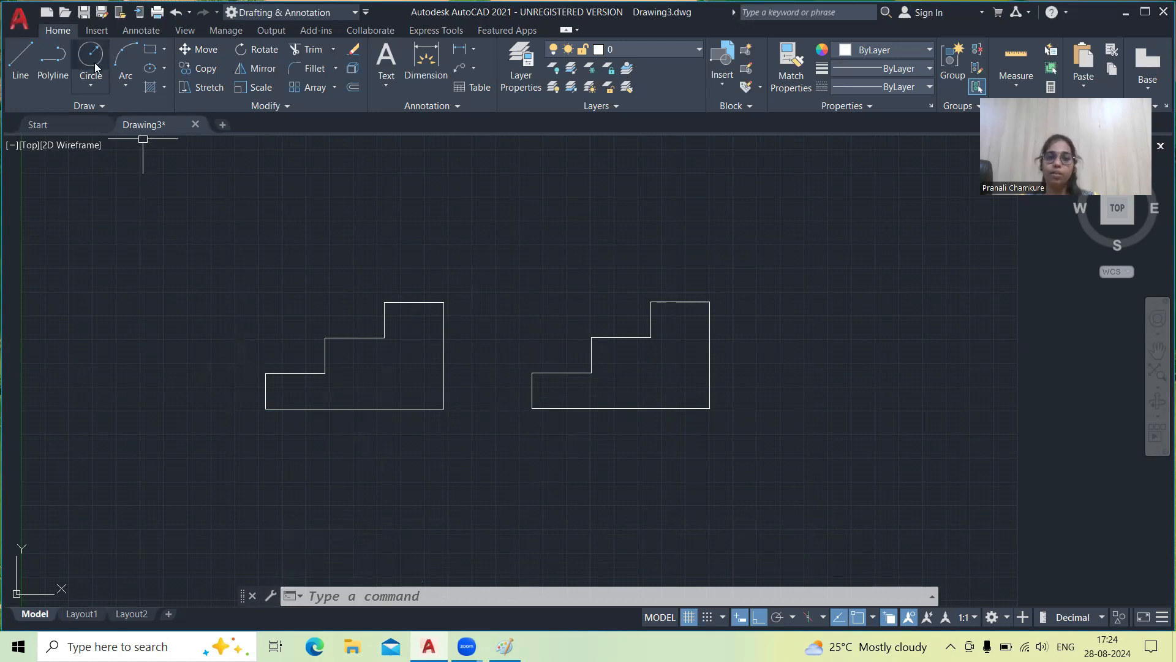
# Review the available circle construction methods without choosing one
pyautogui.click(90, 86)
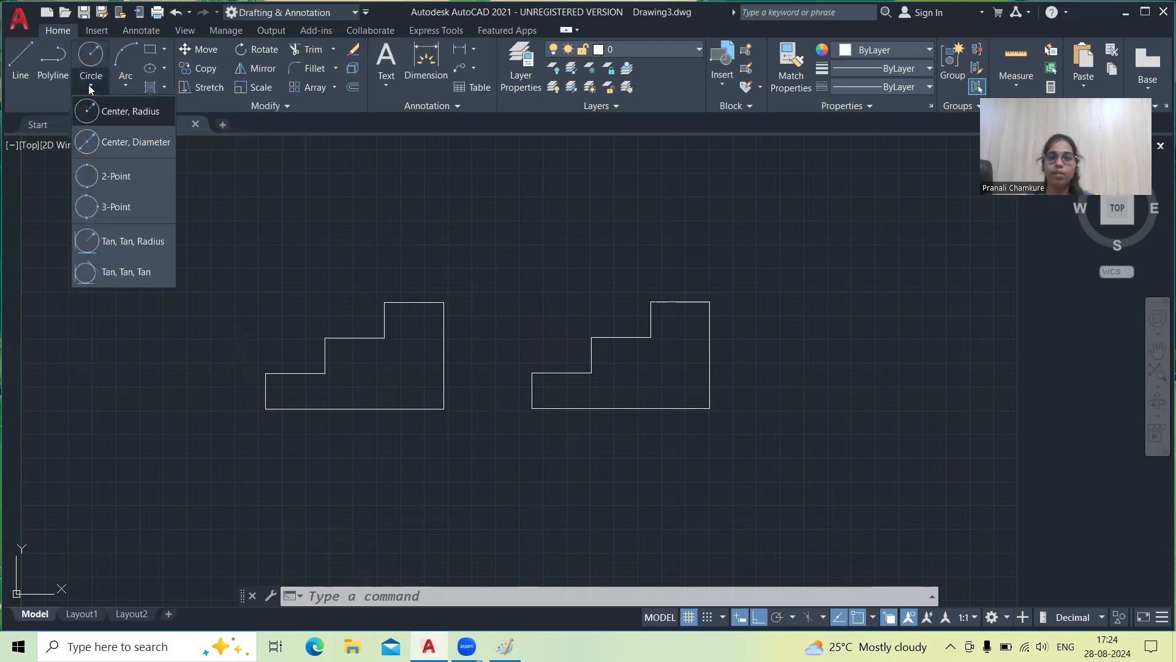
pyautogui.click(239, 285)
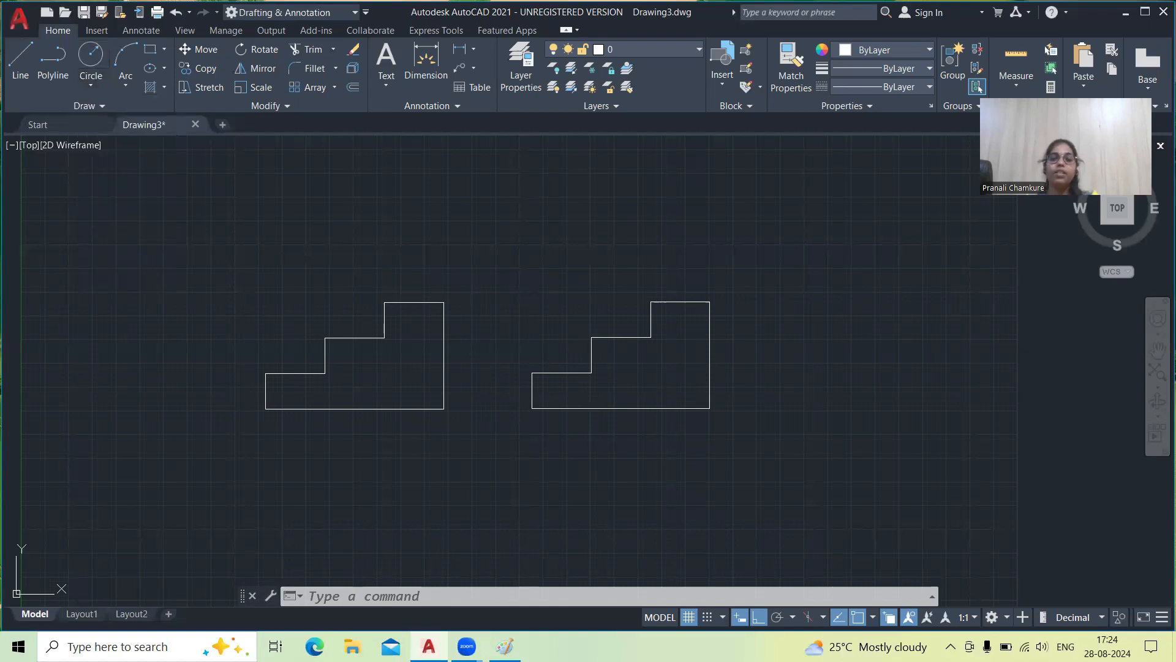
# Erase both stepped profiles from the drawing
pyautogui.scroll(-2, 222, 375)
pyautogui.moveTo(597, 443)
pyautogui.mouseDown()
pyautogui.moveTo(195, 367)
pyautogui.moveTo(230, 497)
pyautogui.mouseUp()
pyautogui.press('Delete')
# Draw a circle with a radius of 30 near the middle of the empty drawing grid
pyautogui.write('c')
pyautogui.press('Return')
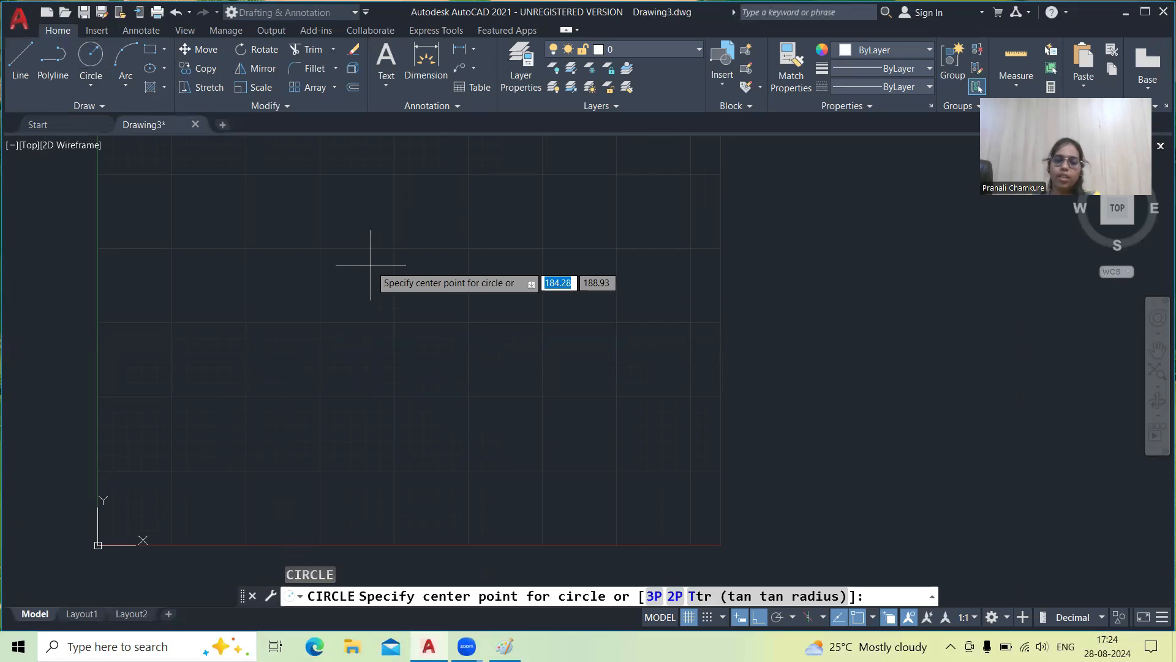
pyautogui.click(360, 297)
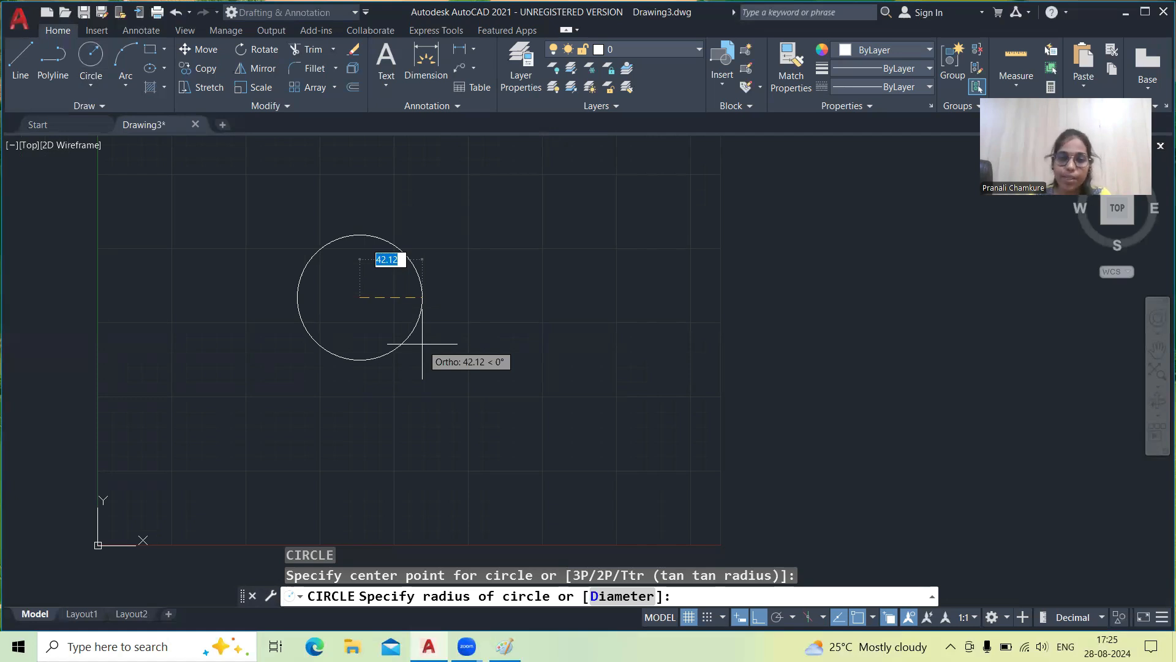
pyautogui.write('30')
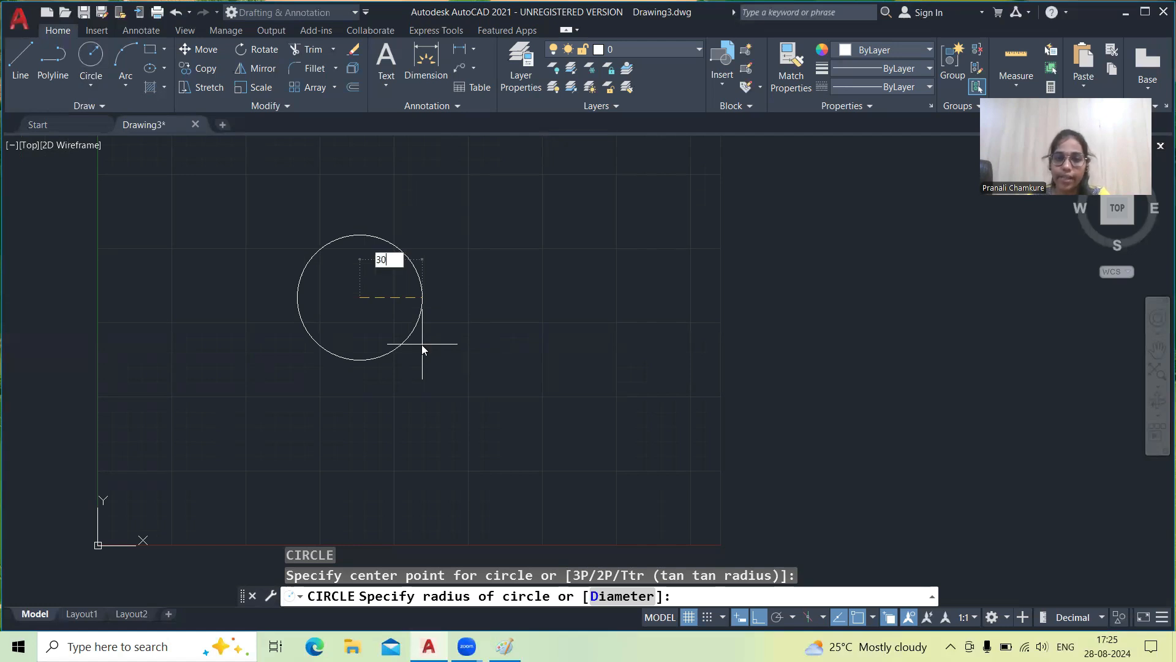
pyautogui.press('Return')
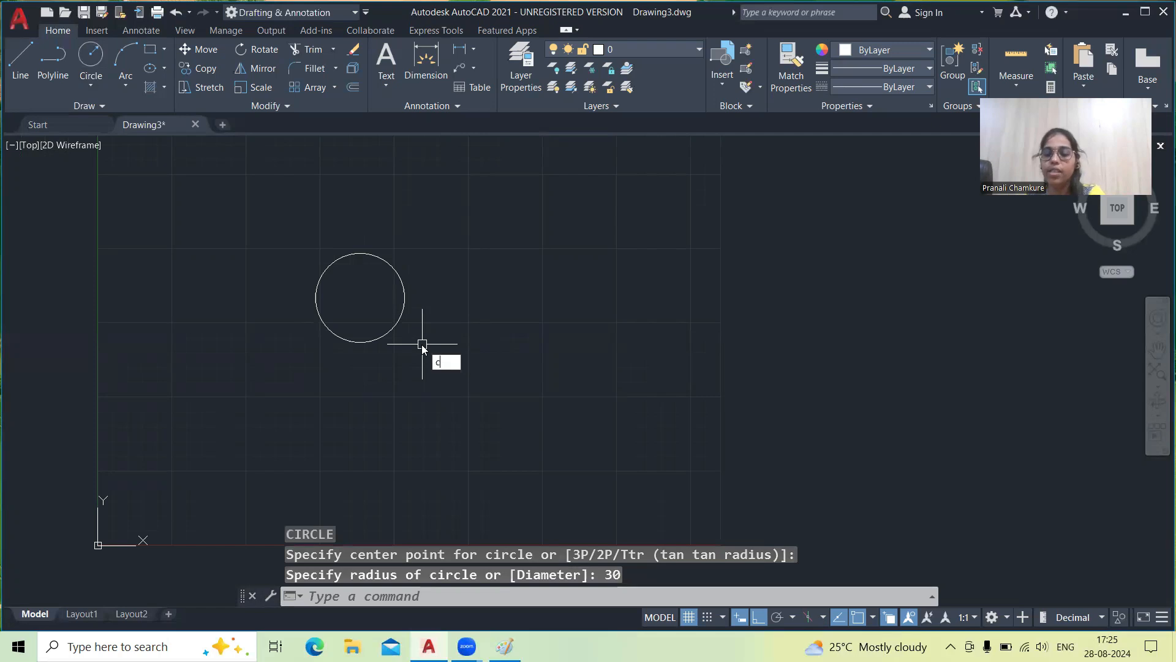
# Draw a second circle with a radius of 40 to the upper right of the first circle
pyautogui.press('Return')
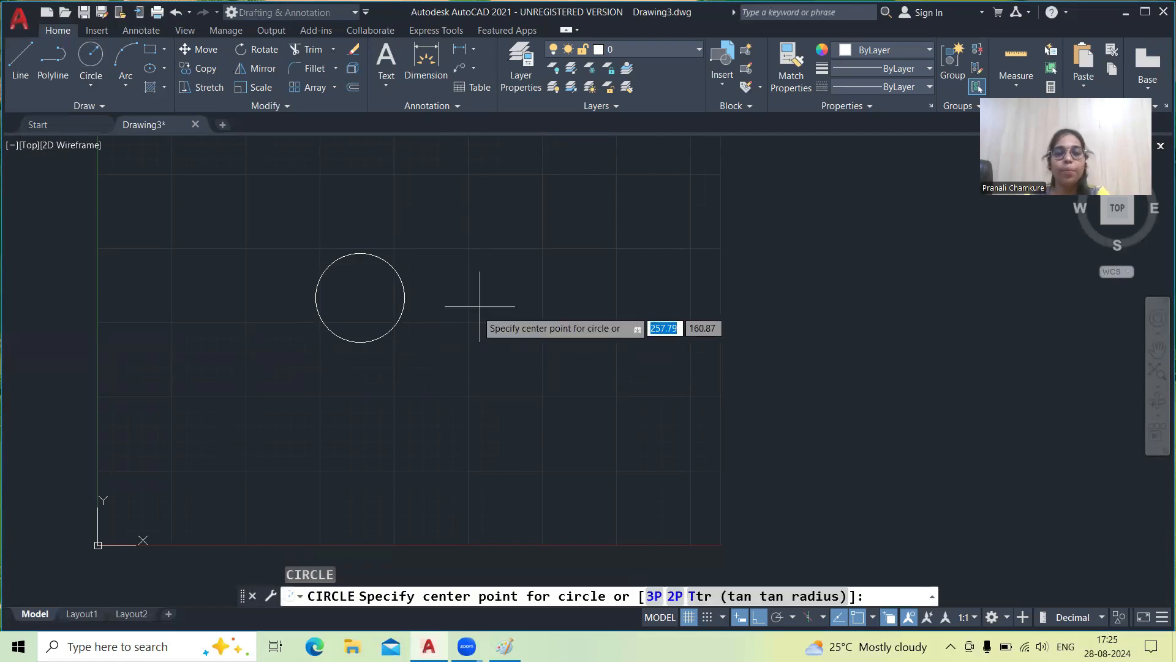
pyautogui.click(535, 249)
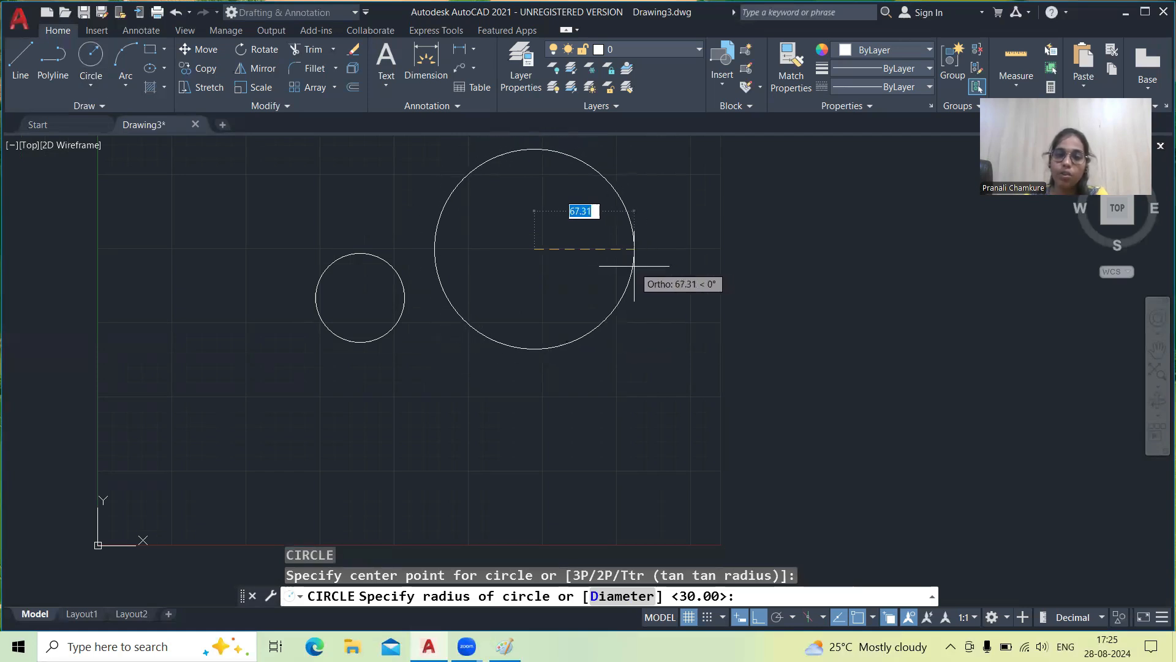
pyautogui.write('40')
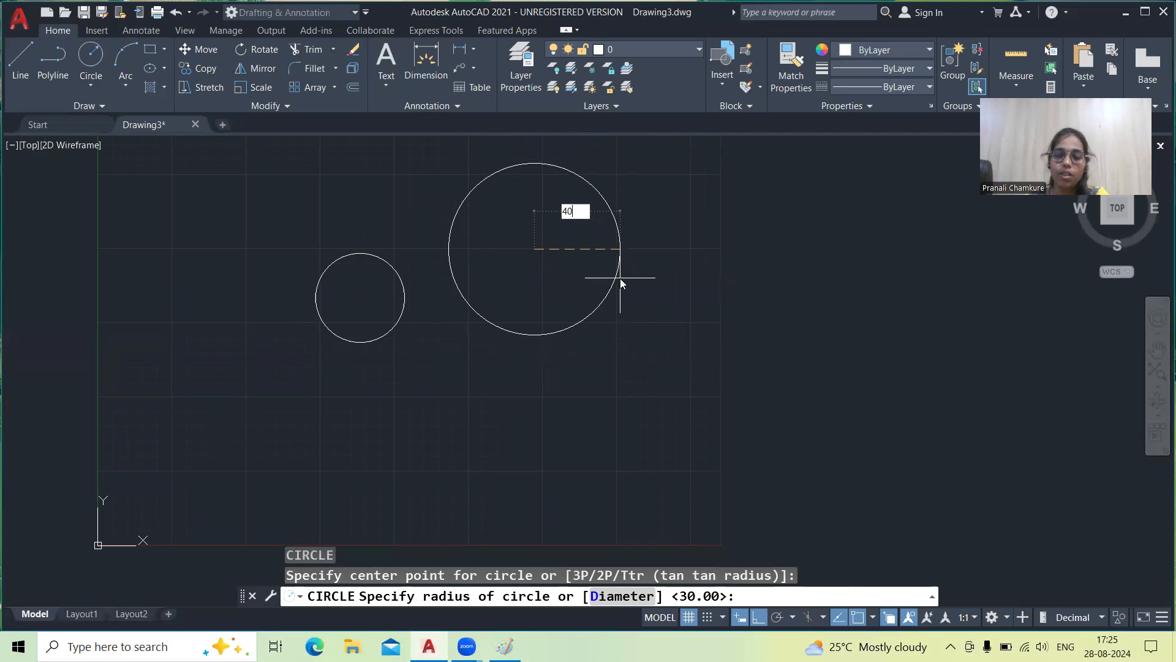
pyautogui.press('Return')
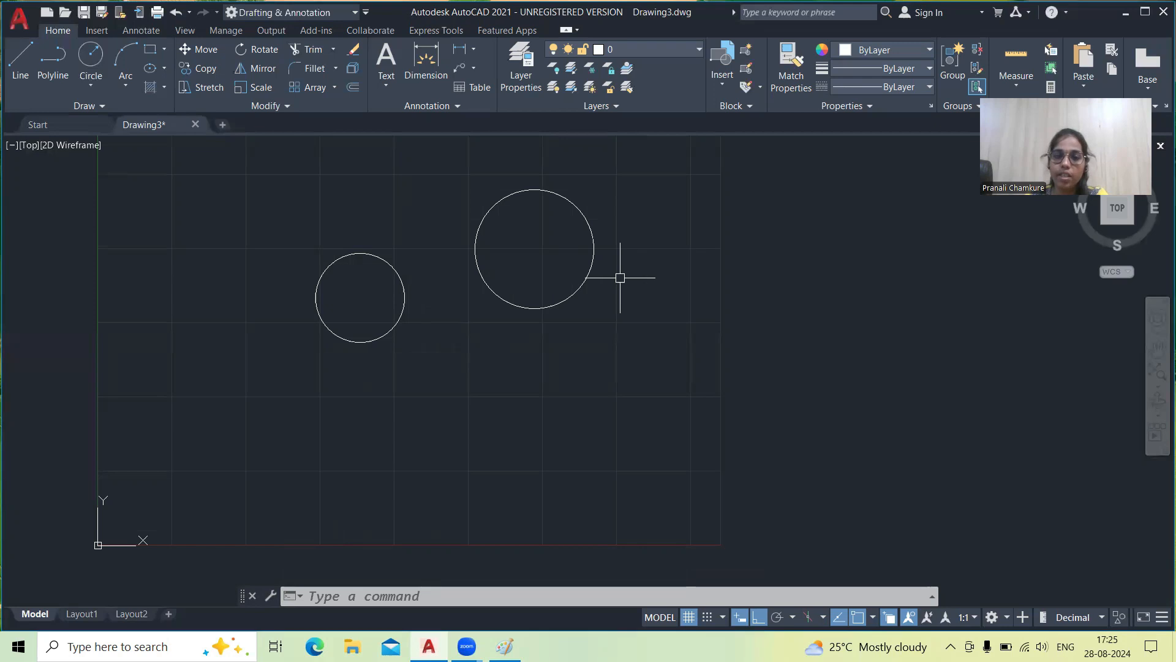
# Draw a circle below the radius 30 circle, using the Diameter option with a value of 50
pyautogui.write('c')
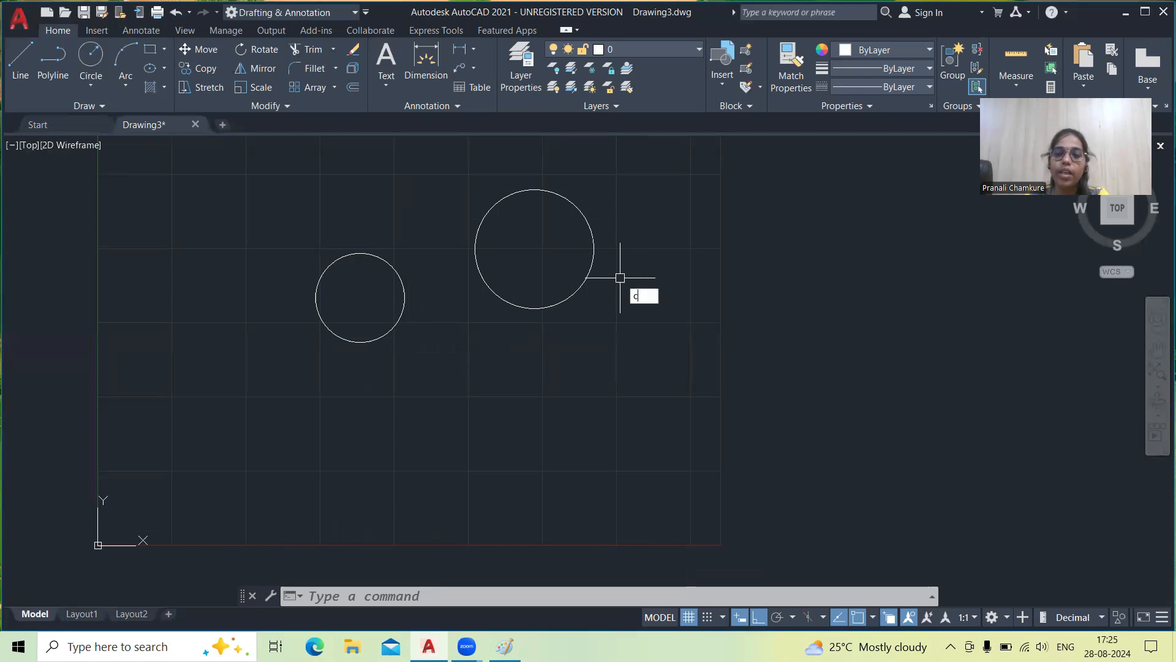
pyautogui.press('Return')
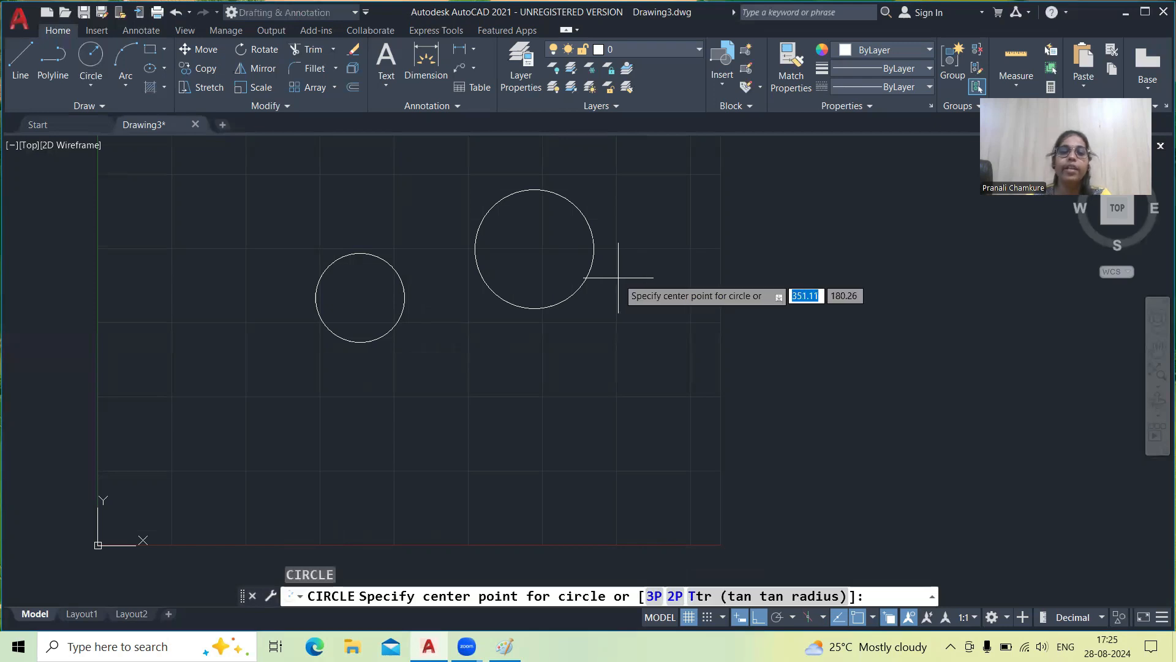
pyautogui.click(401, 426)
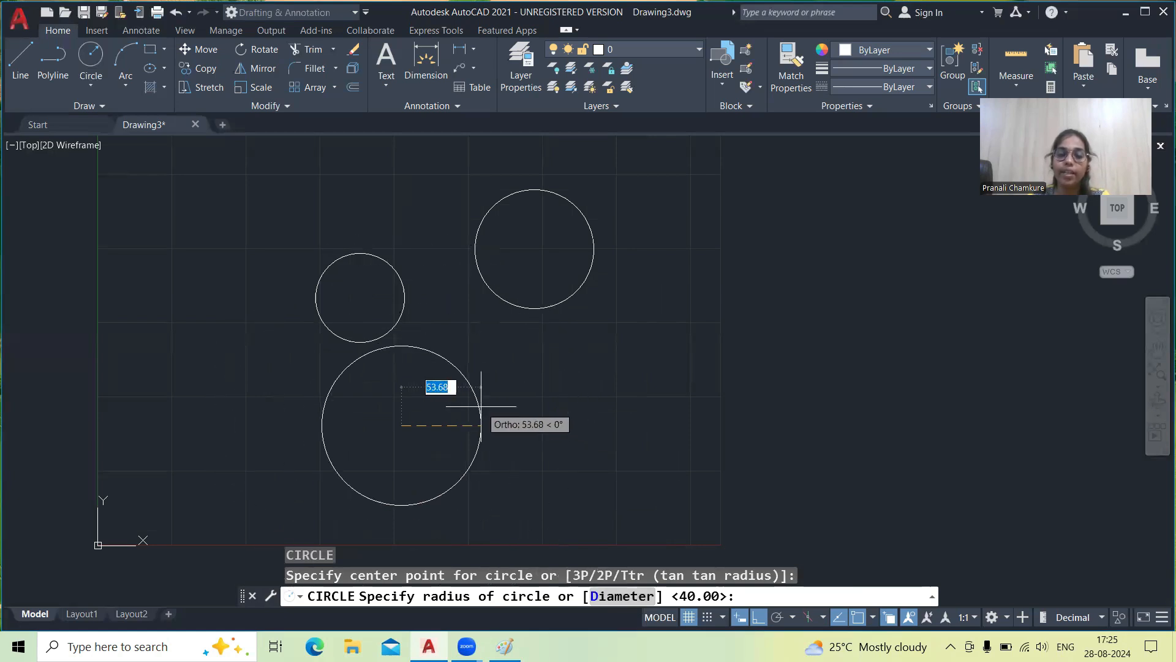
pyautogui.write('d')
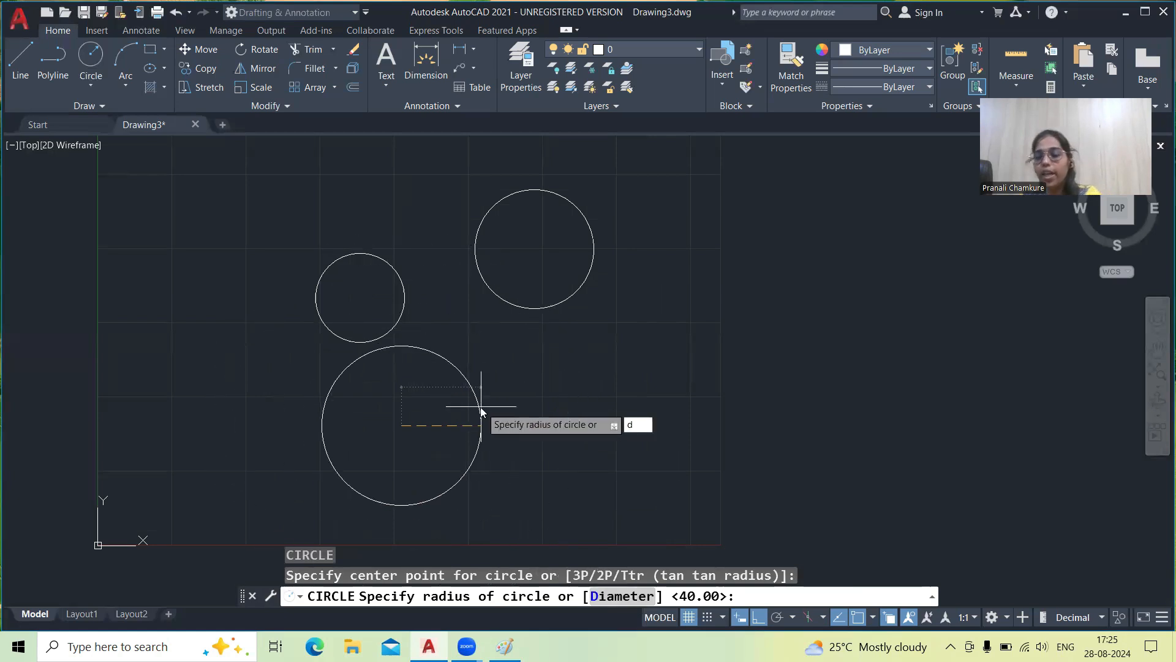
pyautogui.press('Return')
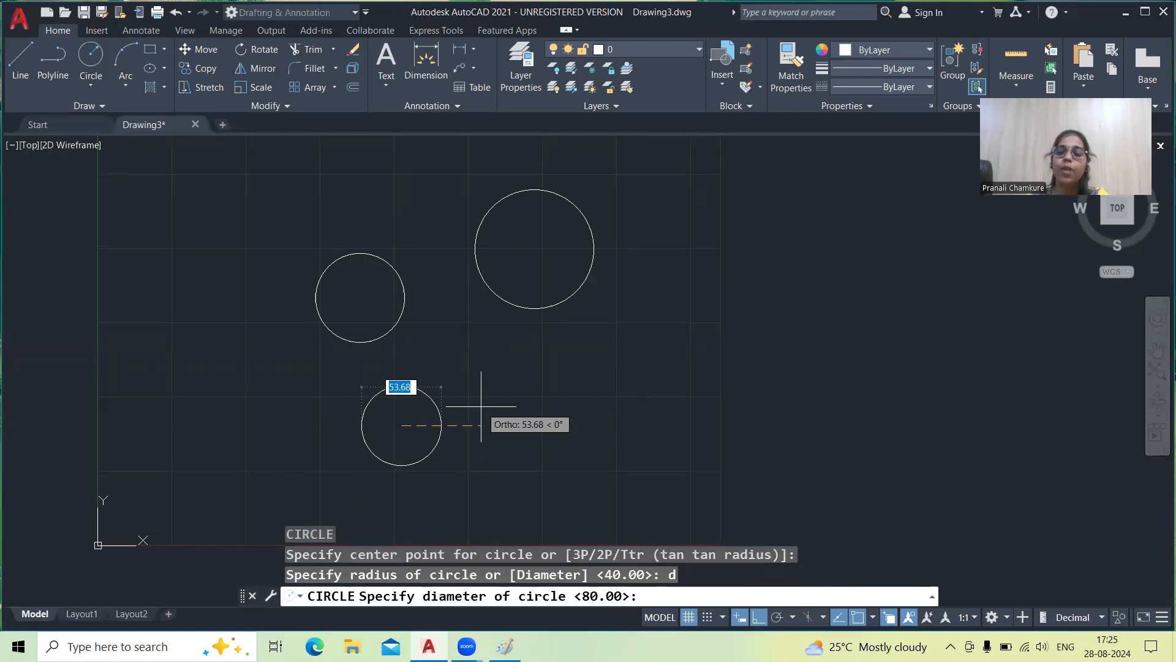
pyautogui.write('50')
pyautogui.press('Return')
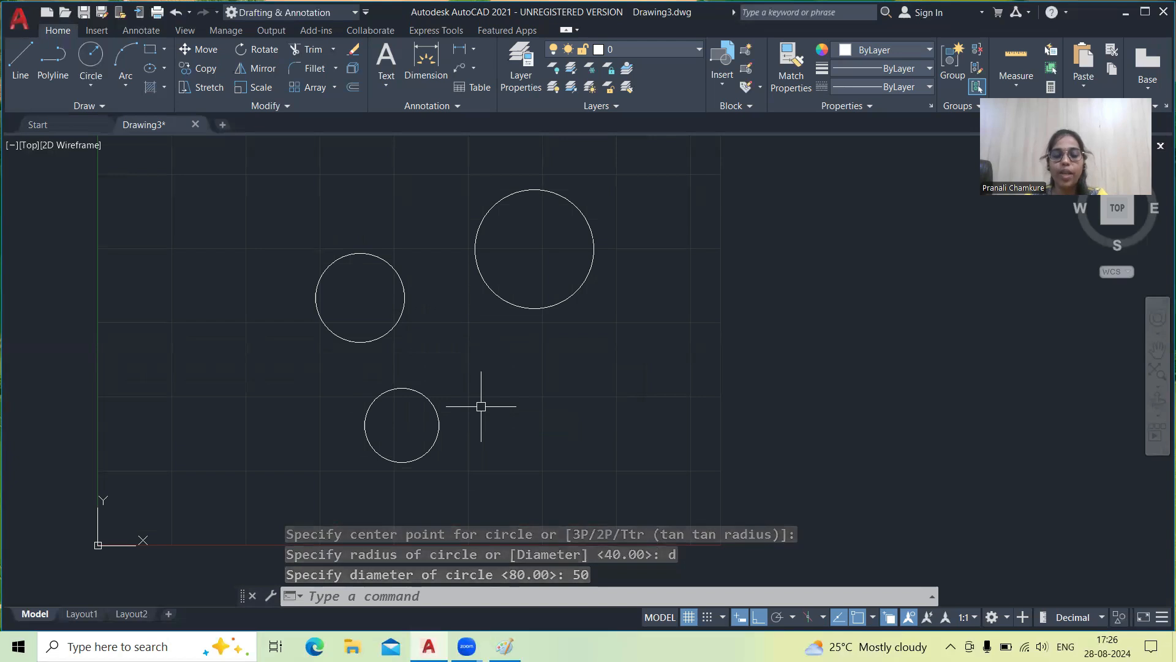
# Draw a circle to the left of the radius 30 circle, using the Diameter option with a value of 60
pyautogui.press('Return')
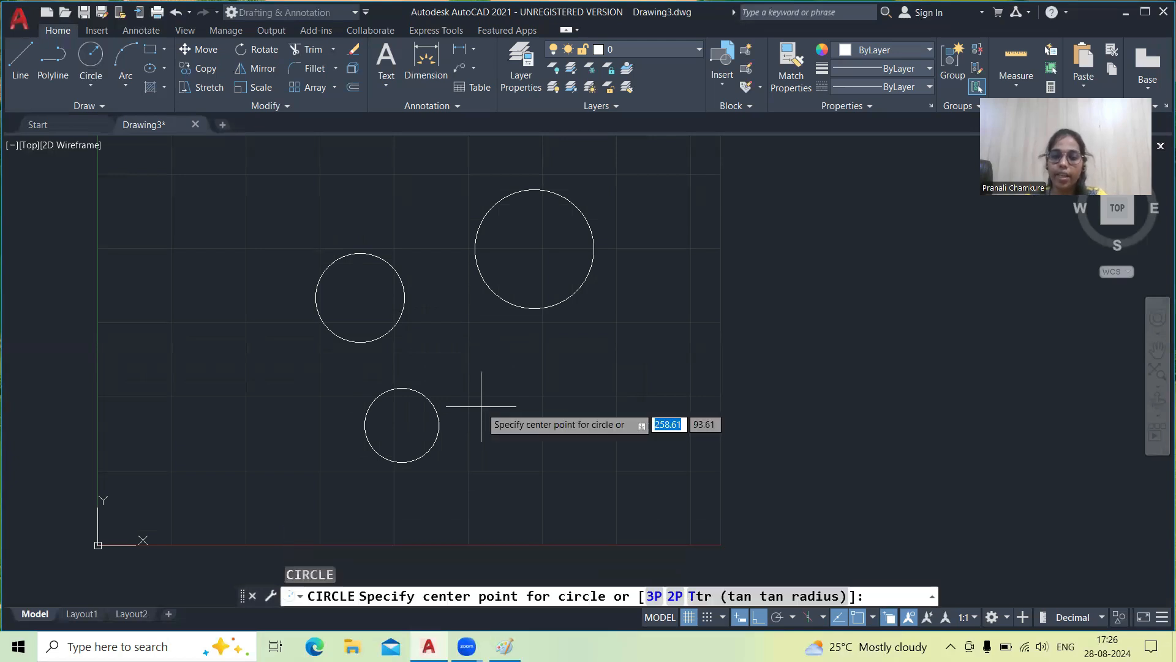
pyautogui.click(169, 288)
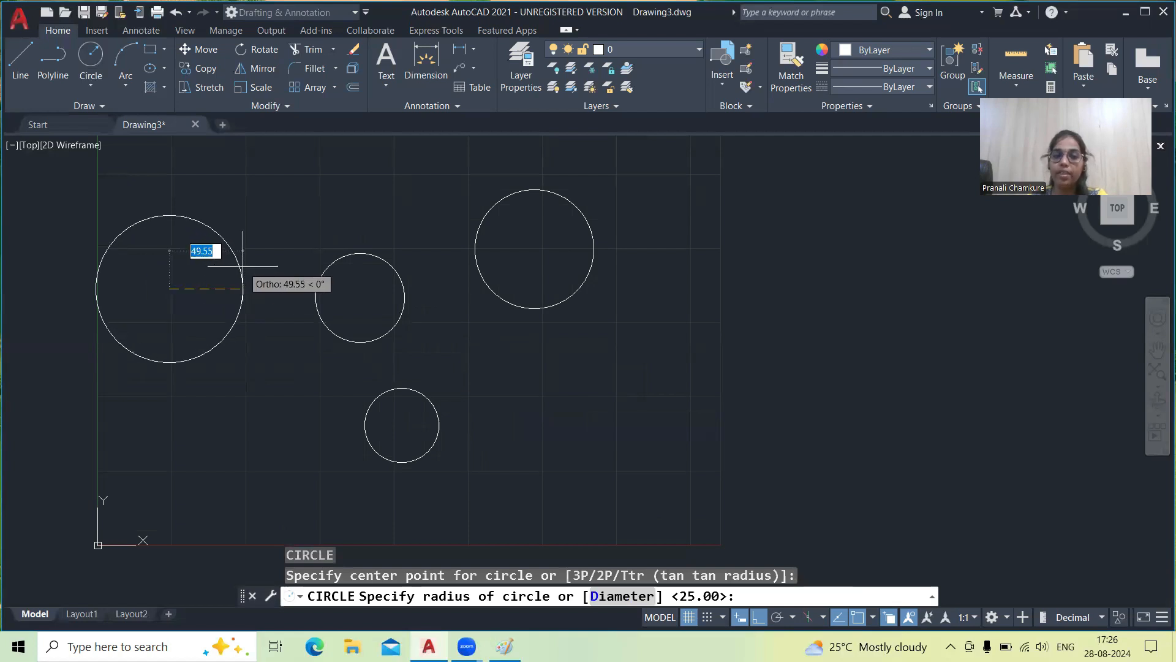
pyautogui.write('d')
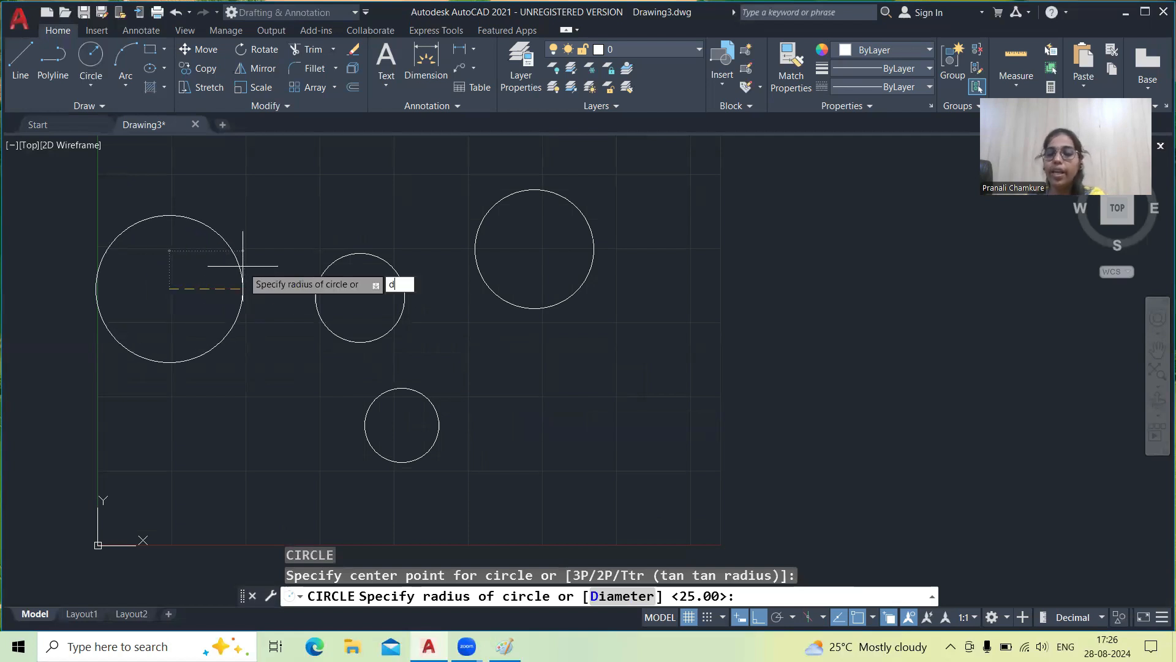
pyautogui.press('Return')
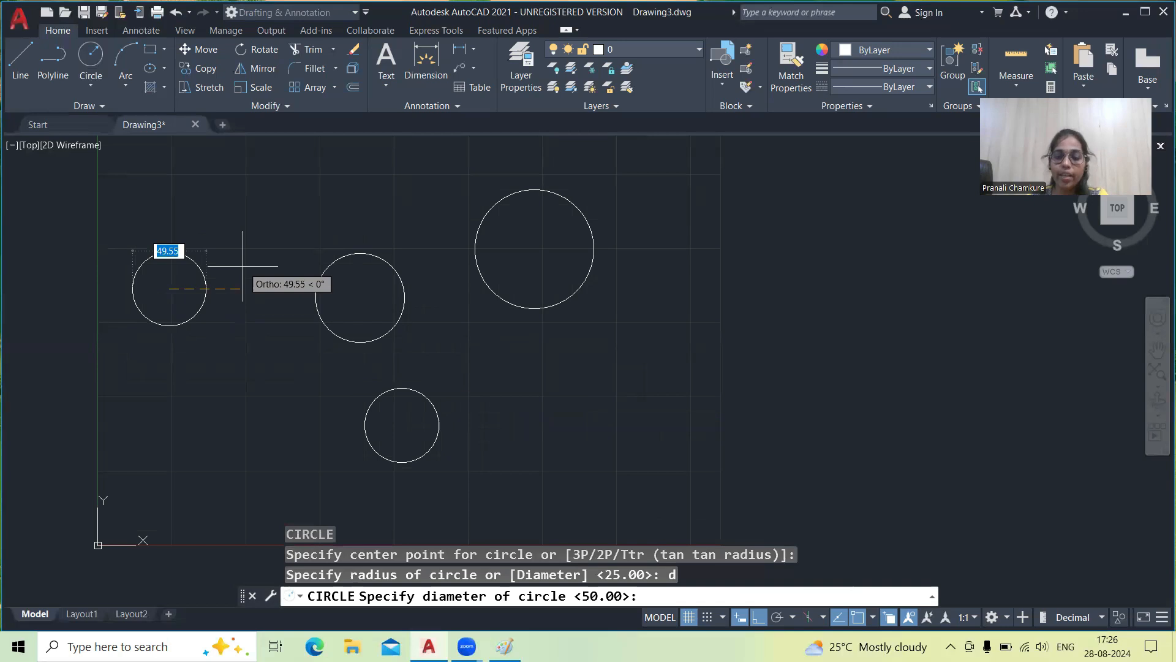
pyautogui.write('60')
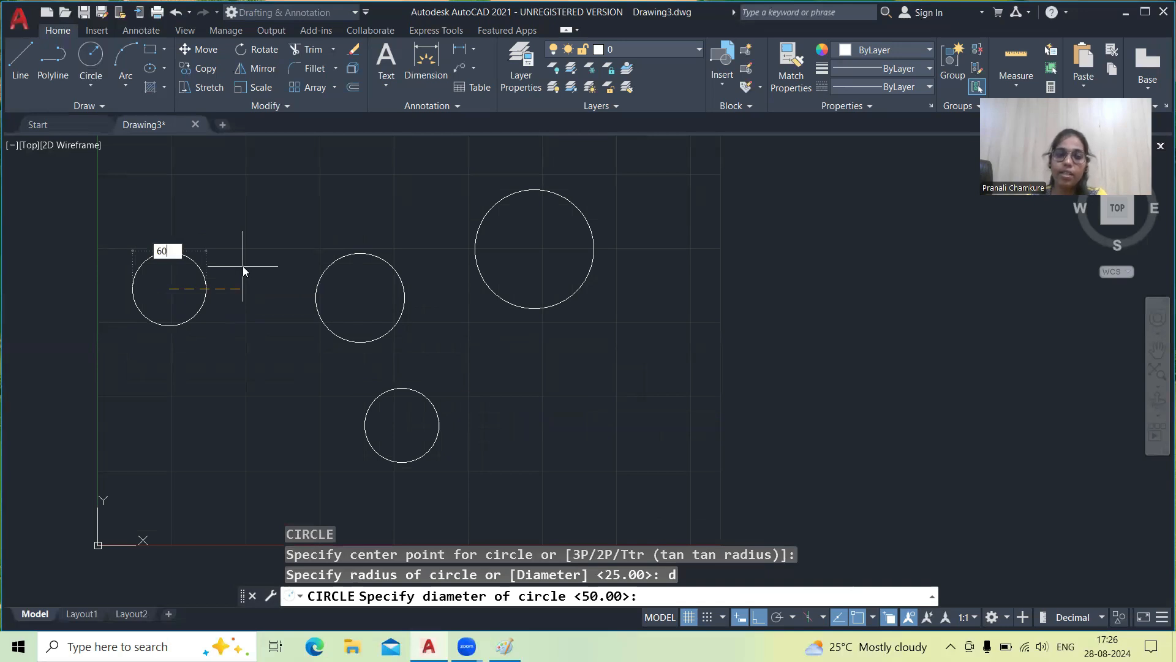
pyautogui.press('Return')
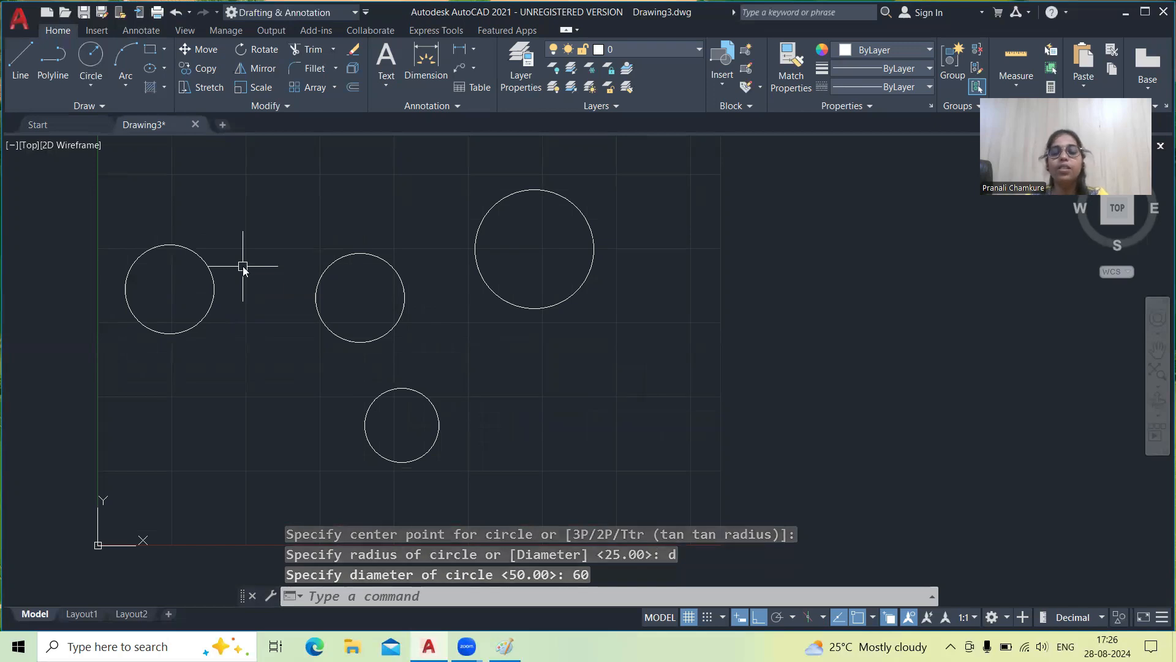
# Draw a circle freehand with a radius of about 19, left of the 50 diameter circle
pyautogui.press('Return')
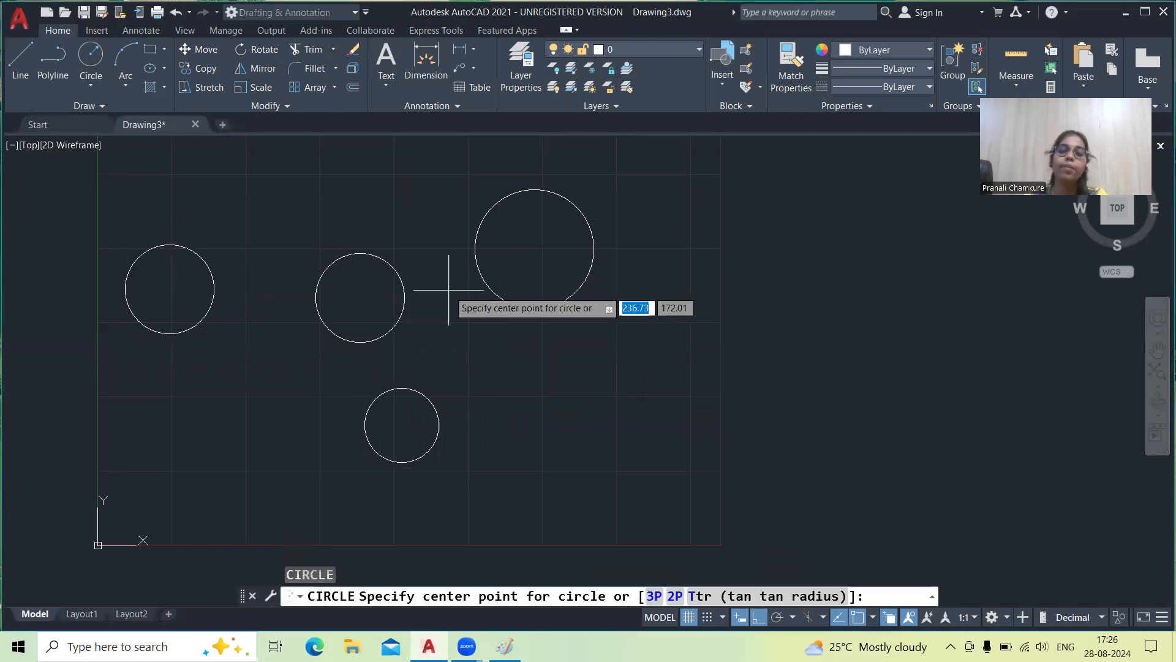
pyautogui.click(218, 425)
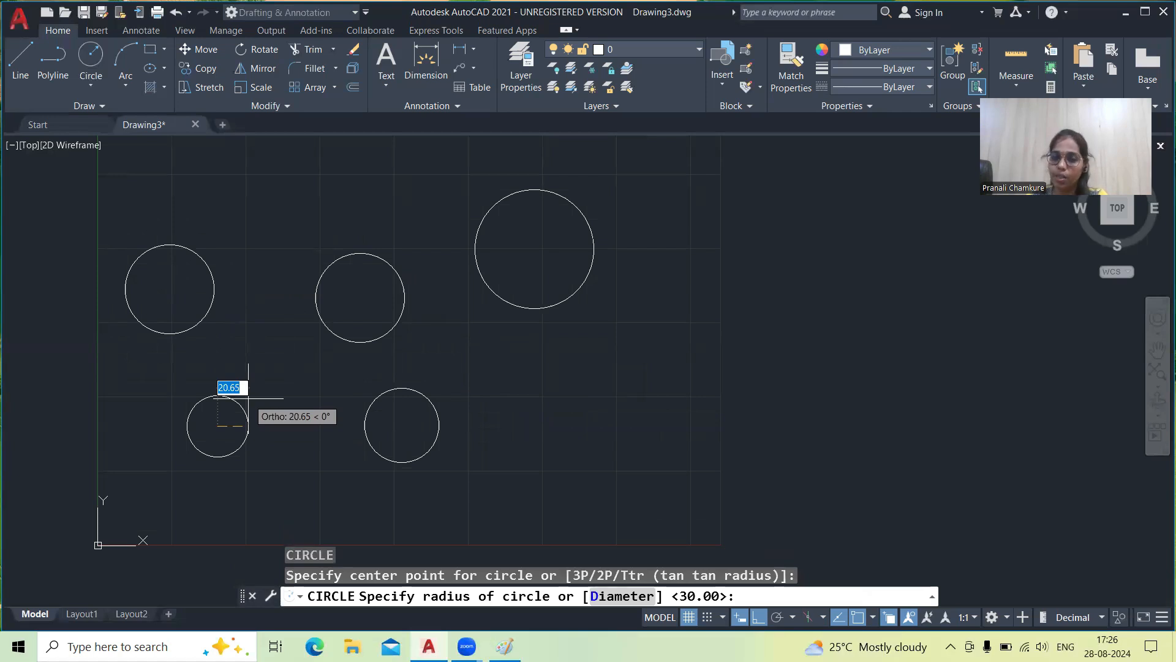
pyautogui.click(245, 398)
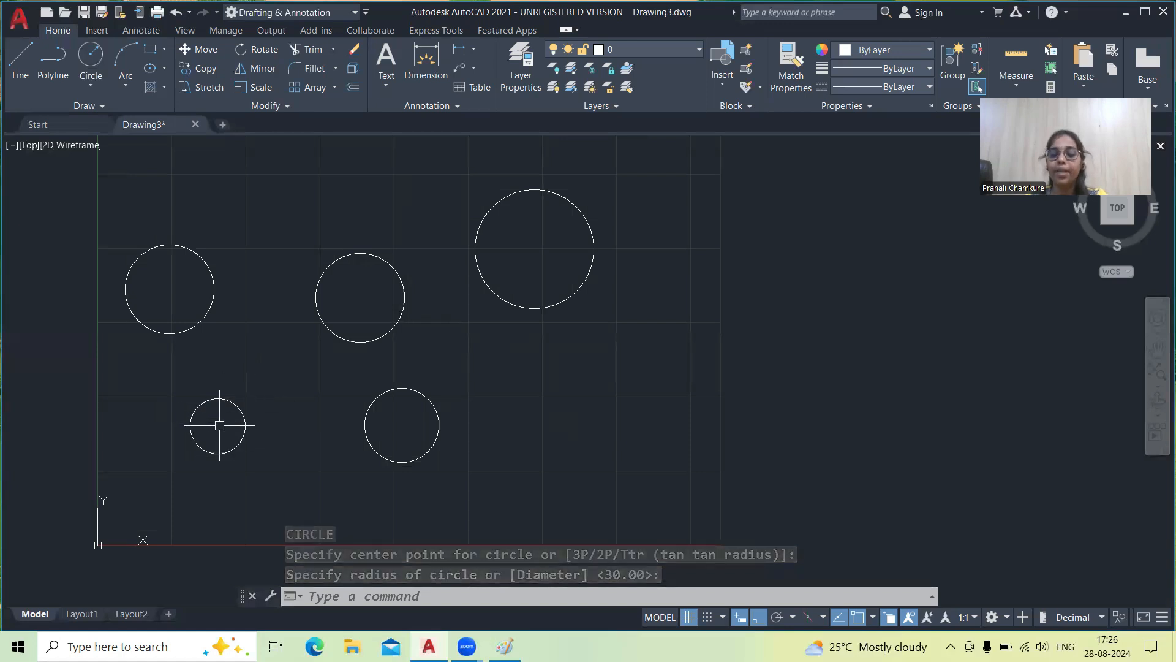
# Draw a small circle to the right of the 50 diameter circle, using the Diameter option and picking its size freehand
pyautogui.write('c')
pyautogui.press('Return')
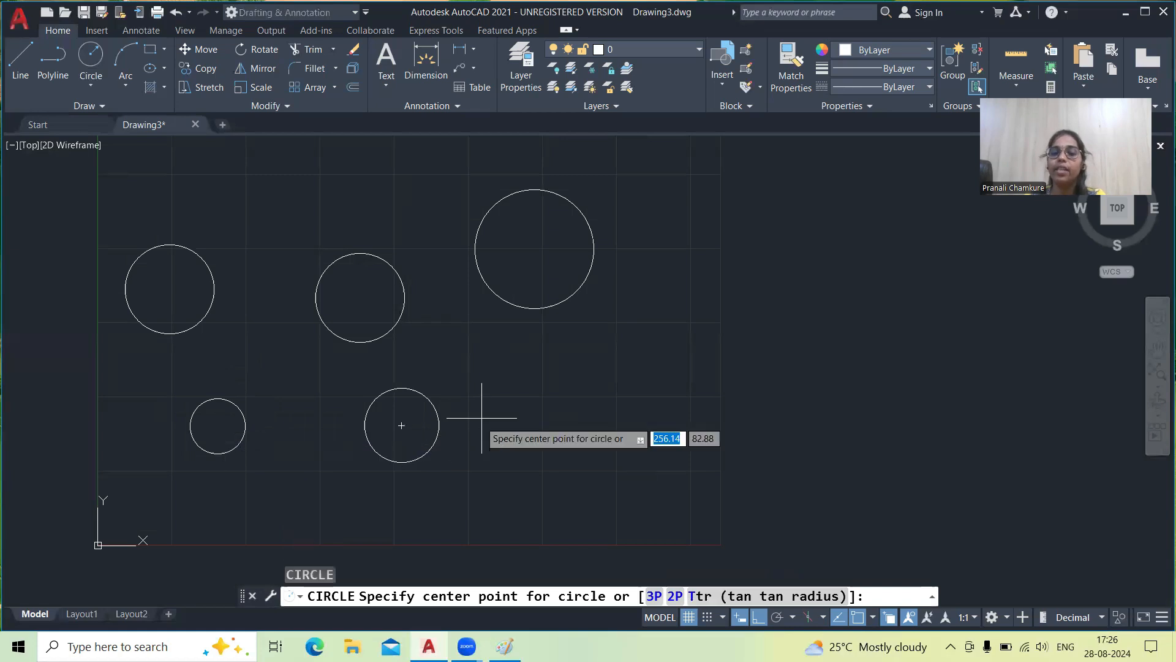
pyautogui.click(499, 395)
pyautogui.write('d')
pyautogui.press('Return')
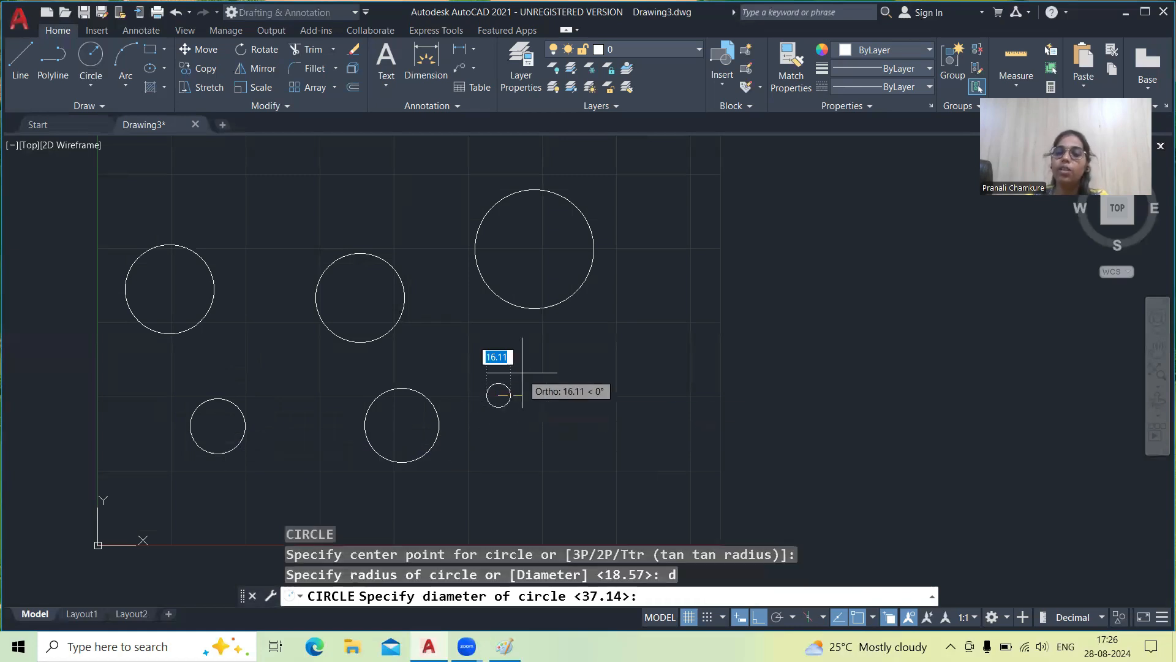
pyautogui.click(526, 344)
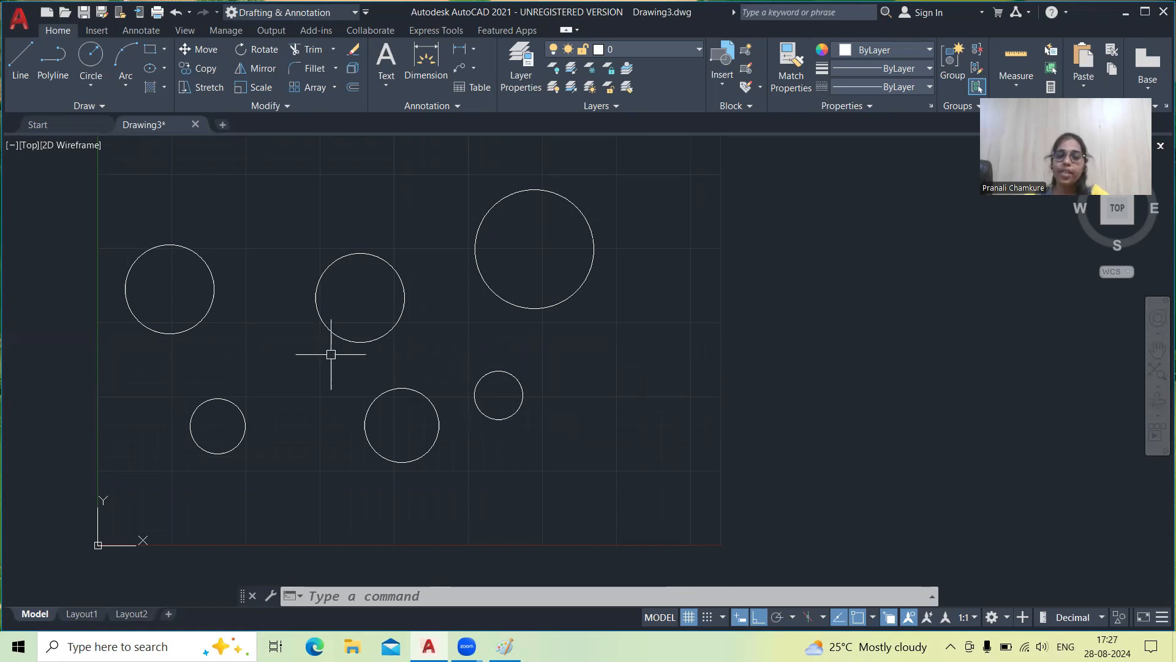
# Select all the circles with a crossing lasso and erase them
pyautogui.click(666, 401)
pyautogui.moveTo(675, 367)
pyautogui.mouseDown()
pyautogui.moveTo(420, 163)
pyautogui.moveTo(267, 505)
pyautogui.moveTo(276, 502)
pyautogui.mouseUp()
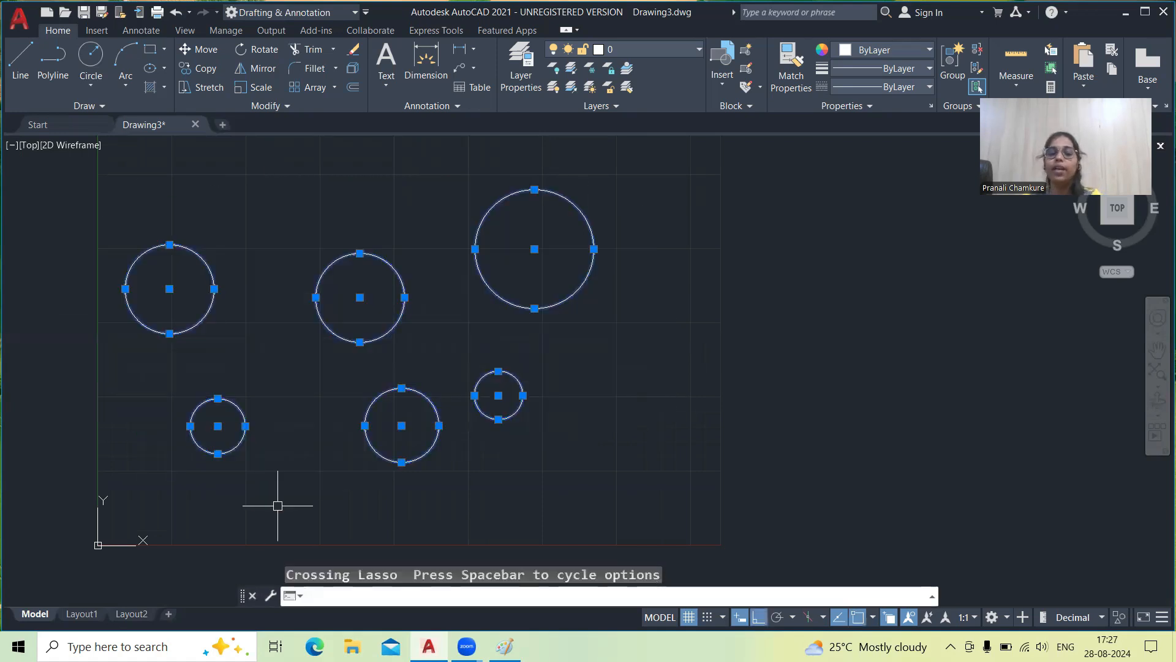
pyautogui.press('Escape')
pyautogui.moveTo(725, 399)
pyautogui.mouseDown()
pyautogui.moveTo(393, 179)
pyautogui.moveTo(398, 488)
pyautogui.mouseUp()
pyautogui.press('Delete')
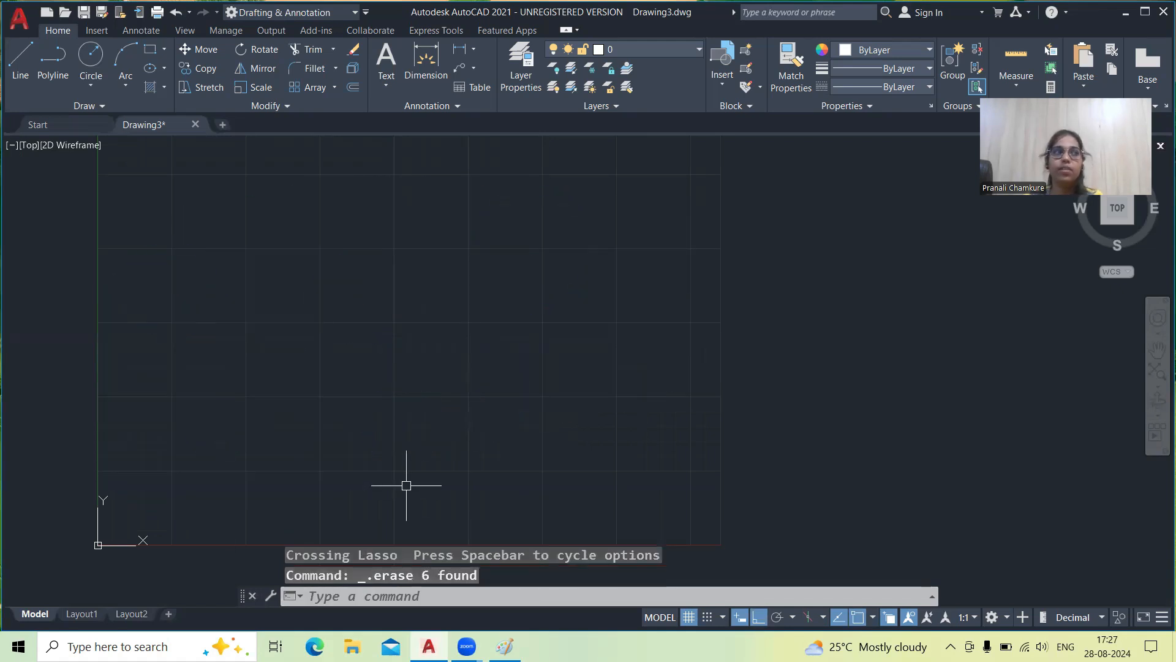
# Draw two separate, roughly equal vertical lines side by side, about 176 apart, with the Line command
pyautogui.write('l')
pyautogui.press('Return')
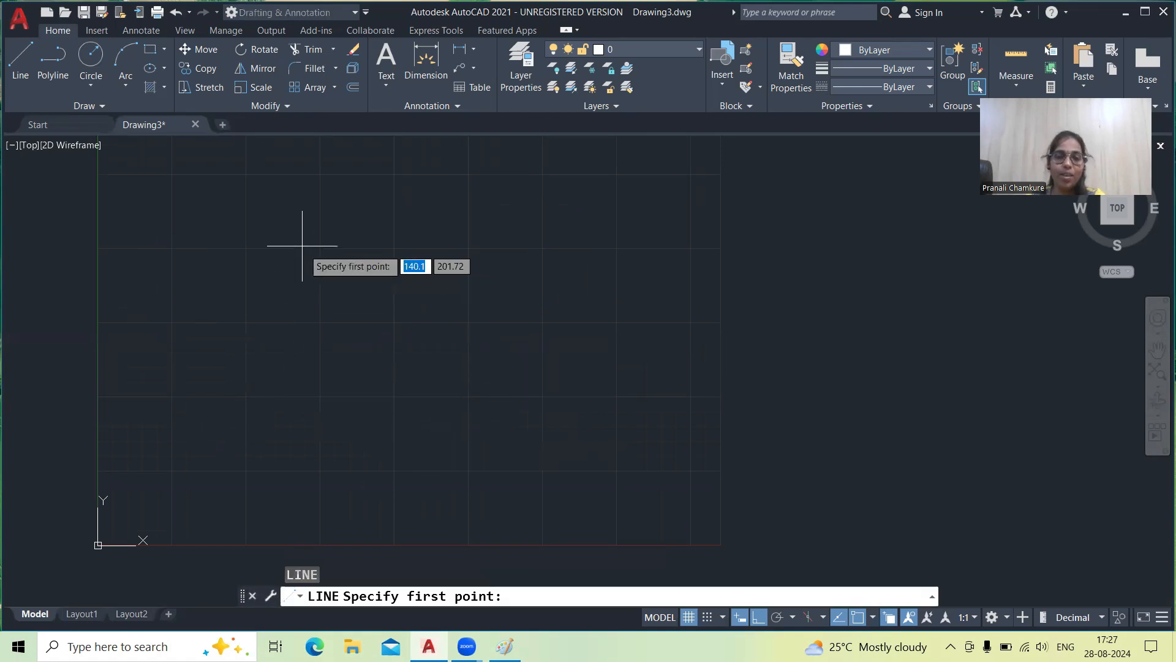
pyautogui.click(300, 224)
pyautogui.rightClick(299, 466)
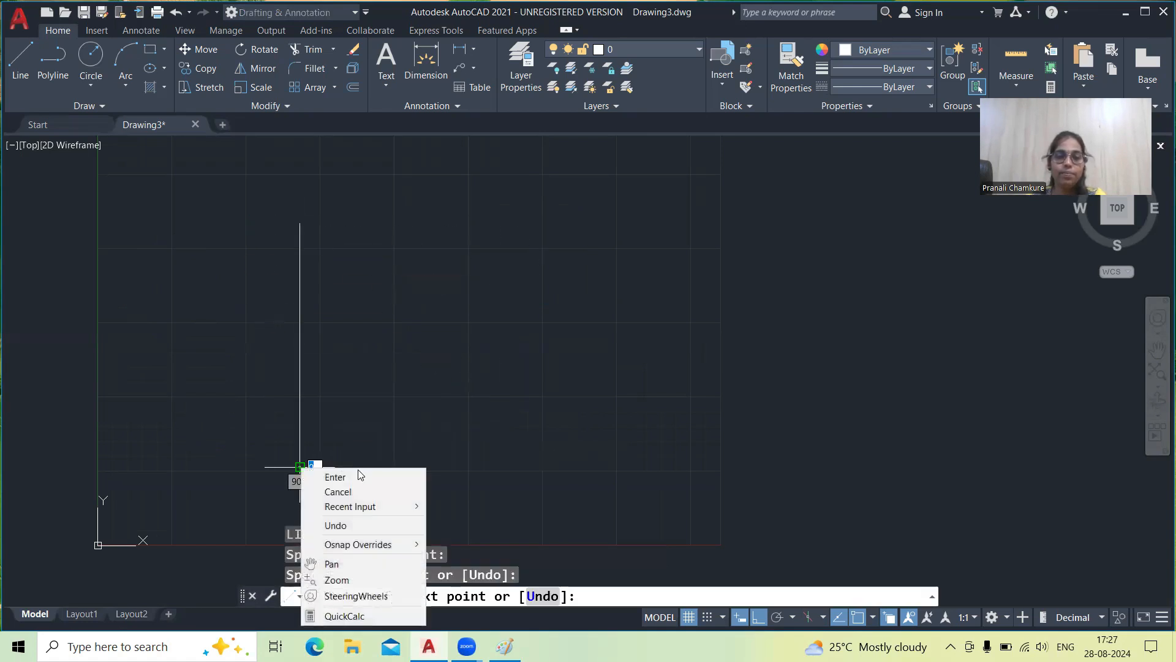
pyautogui.click(330, 475)
pyautogui.press('Return')
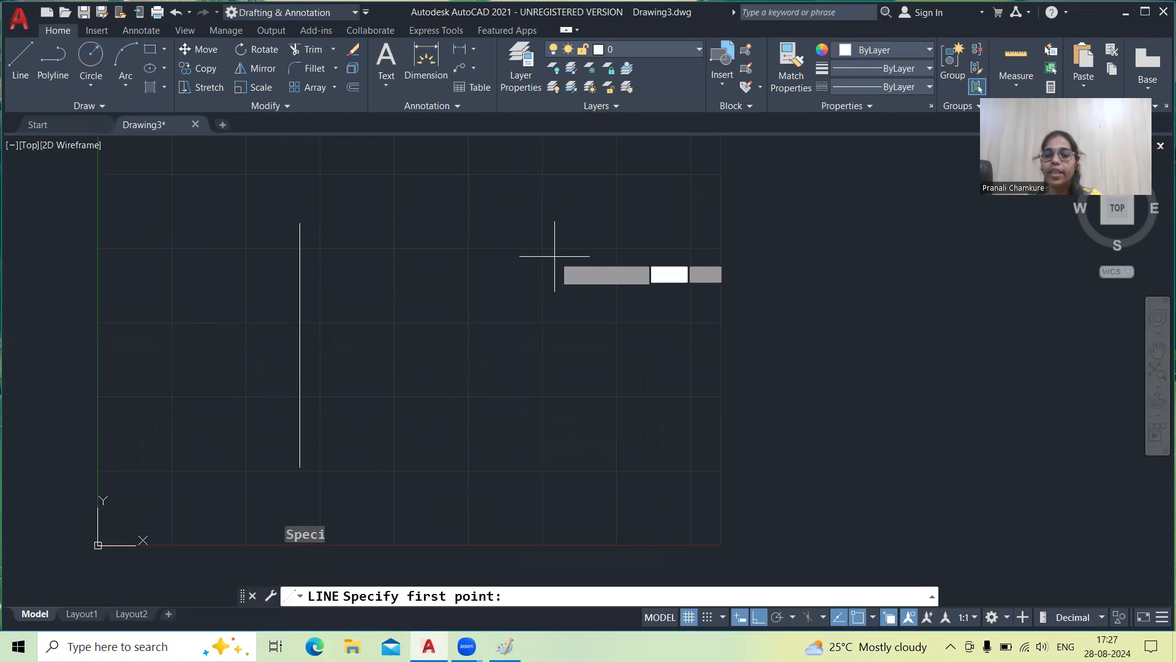
pyautogui.click(561, 241)
pyautogui.click(545, 464)
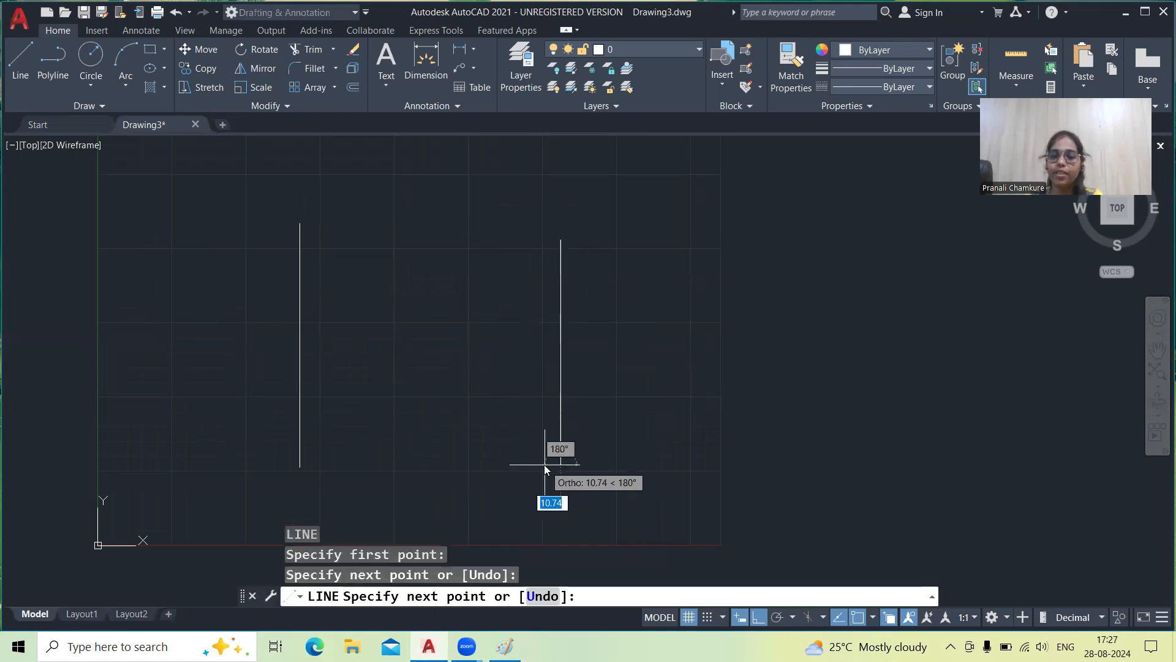
pyautogui.rightClick(545, 464)
pyautogui.click(573, 473)
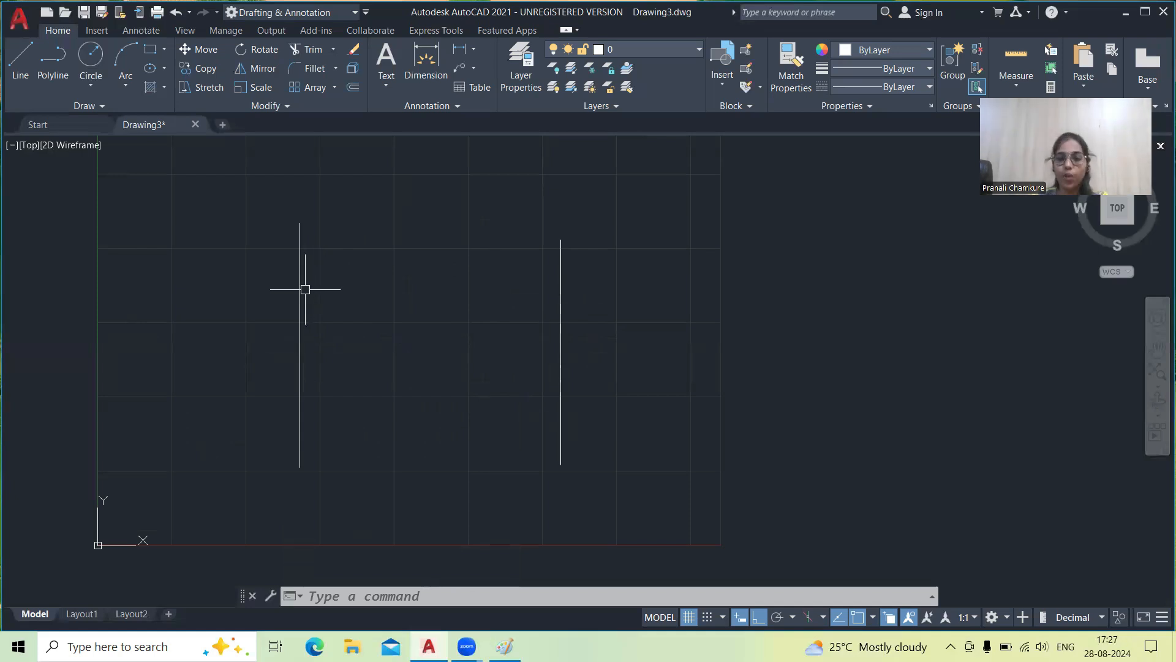
# Draw a two-point (2P) circle between the two vertical lines, picking one diameter end point on each line, about 176 across
pyautogui.write('c')
pyautogui.press('Return')
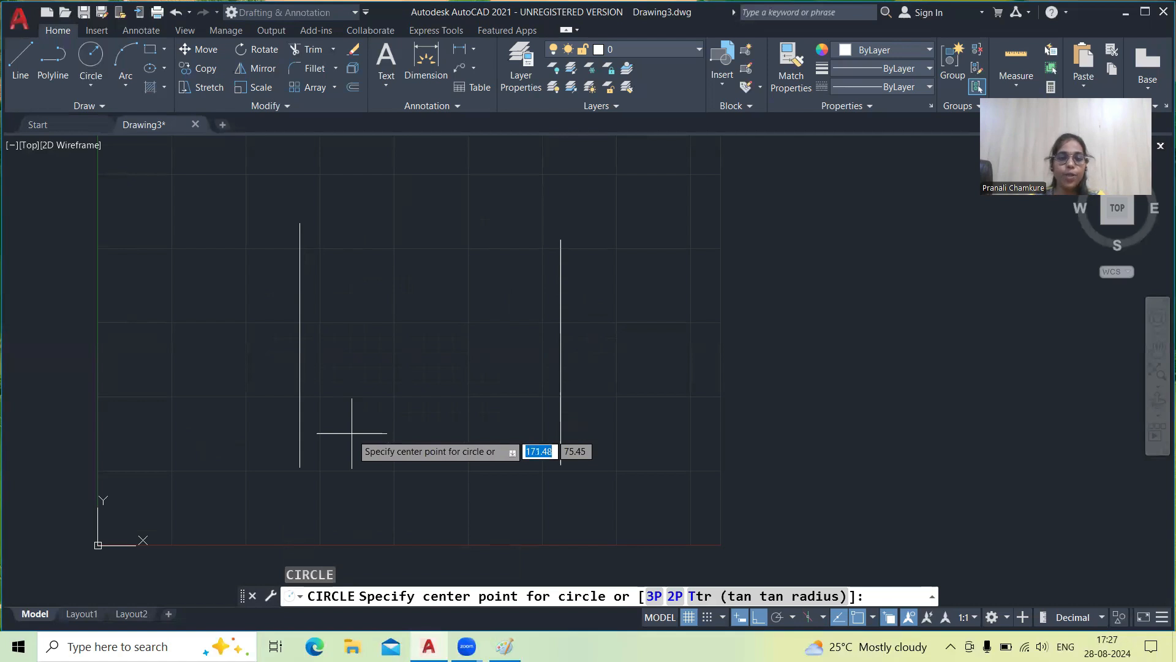
pyautogui.click(676, 596)
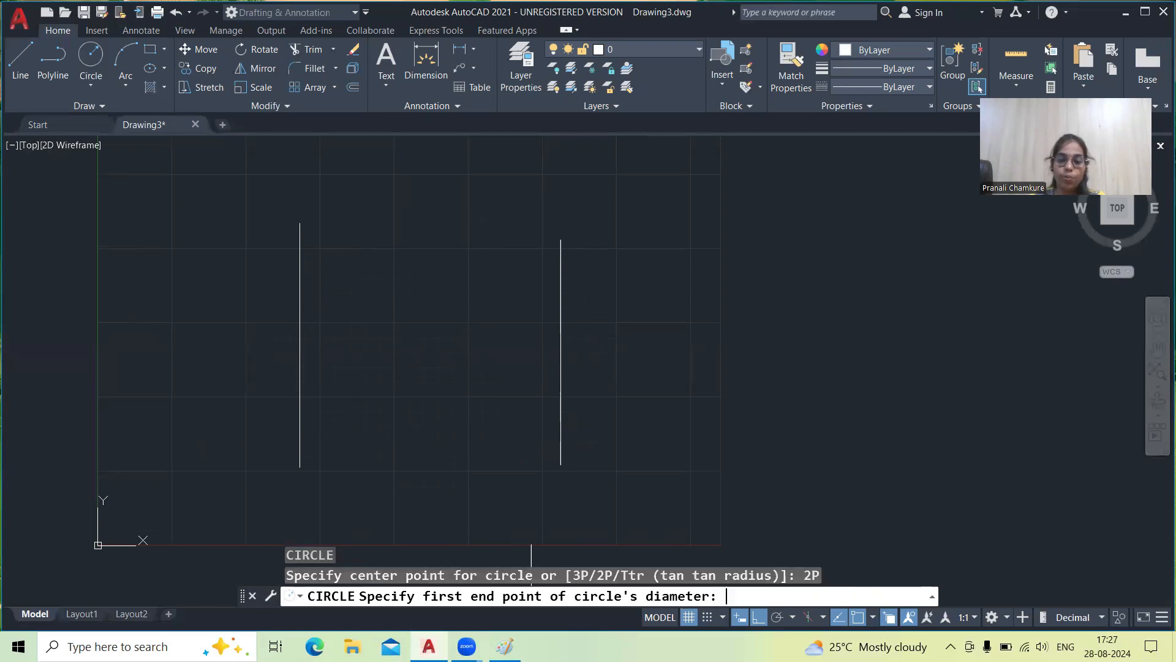
pyautogui.click(300, 336)
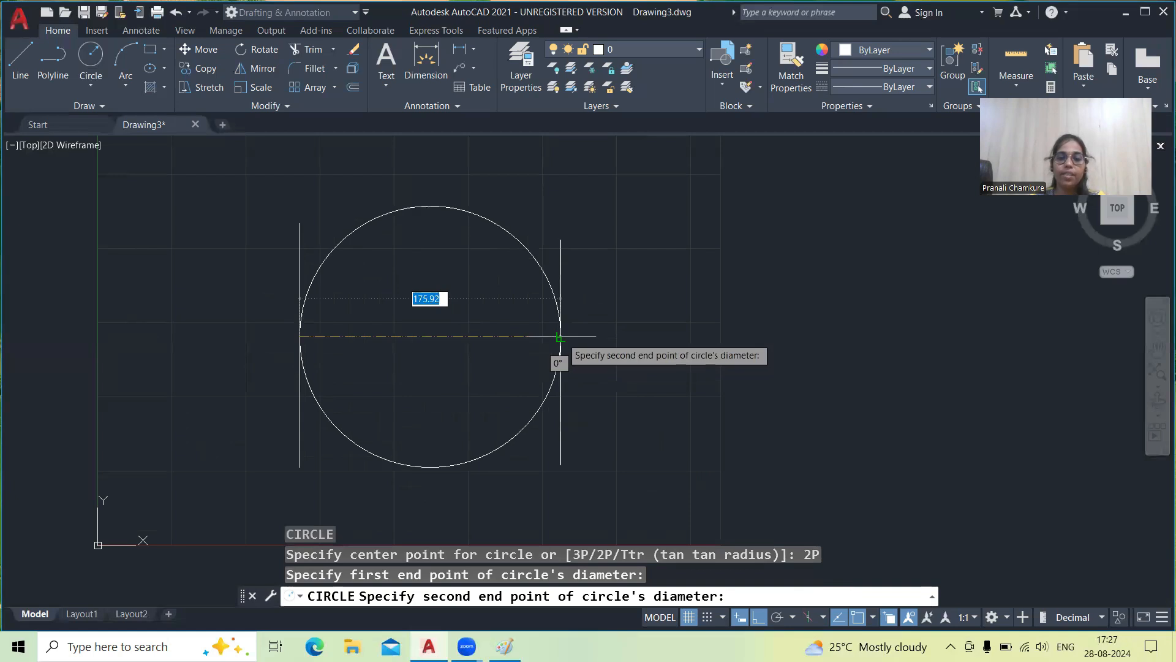
pyautogui.click(560, 359)
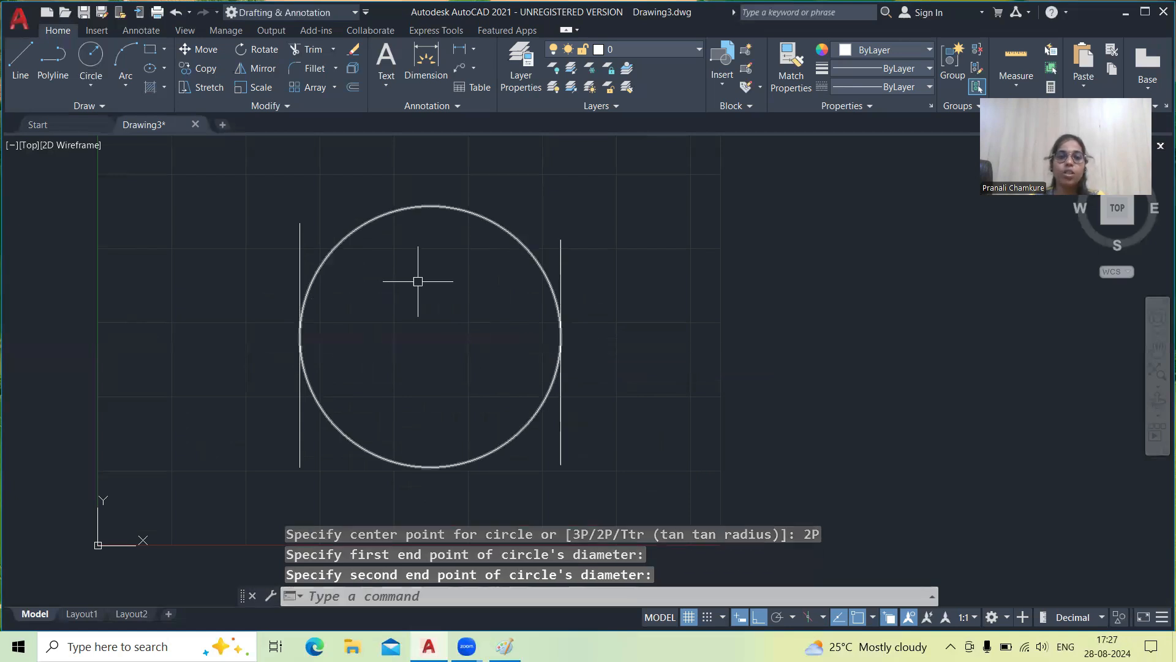
# Draw a single vertical line in the empty area to the right of the circle and its two lines
pyautogui.moveTo(530, 389); pyautogui.dragTo(301, 340, button='middle')
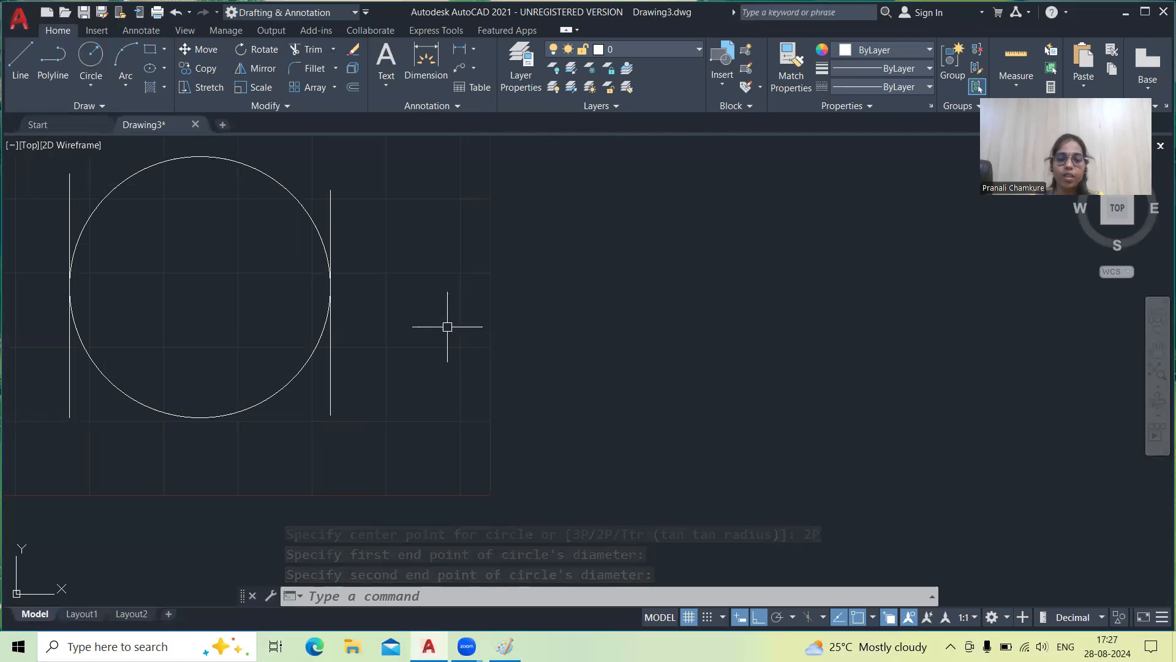
pyautogui.write('l')
pyautogui.scroll(2, 453, 327)
pyautogui.press('Return')
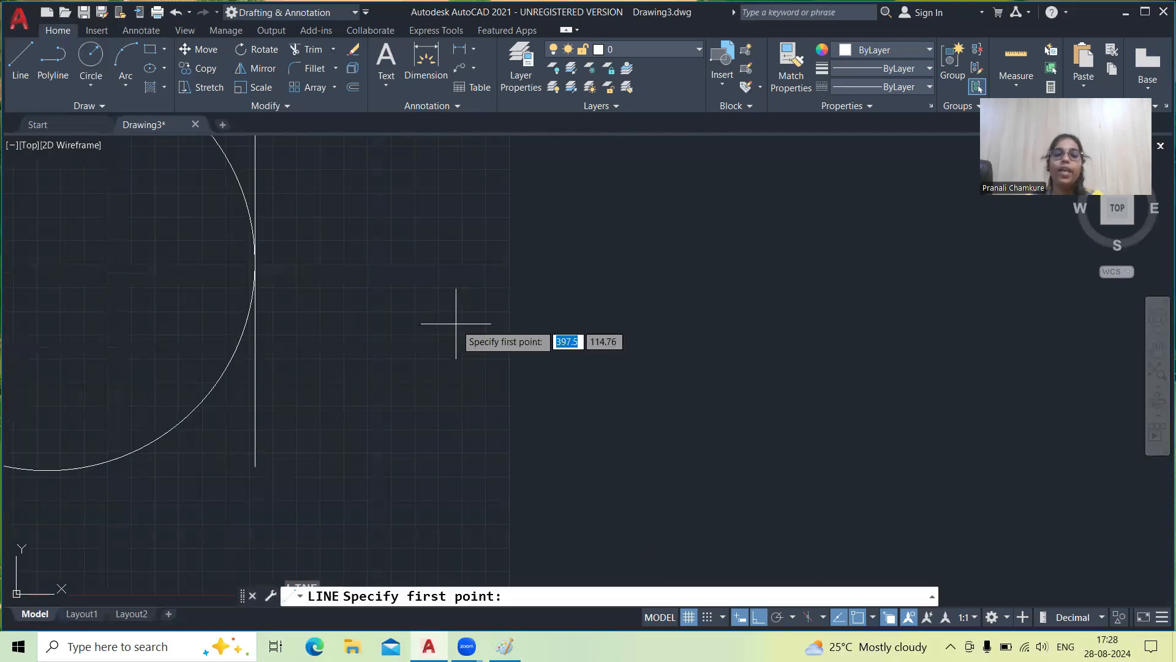
pyautogui.click(460, 244)
pyautogui.rightClick(463, 455)
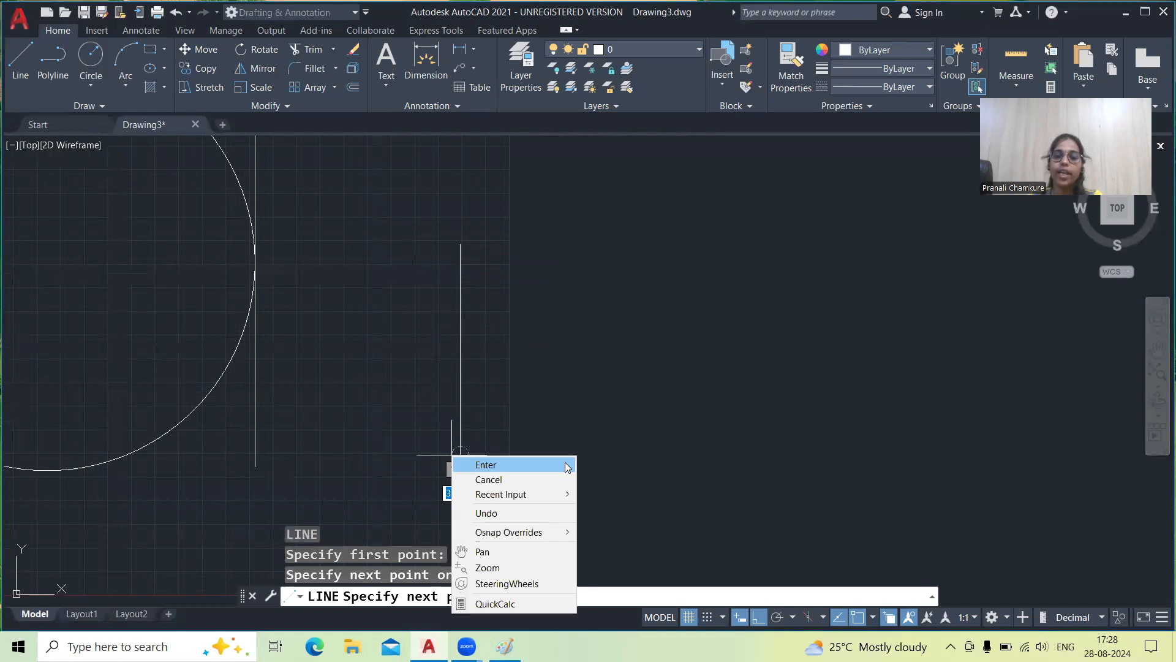
pyautogui.click(486, 465)
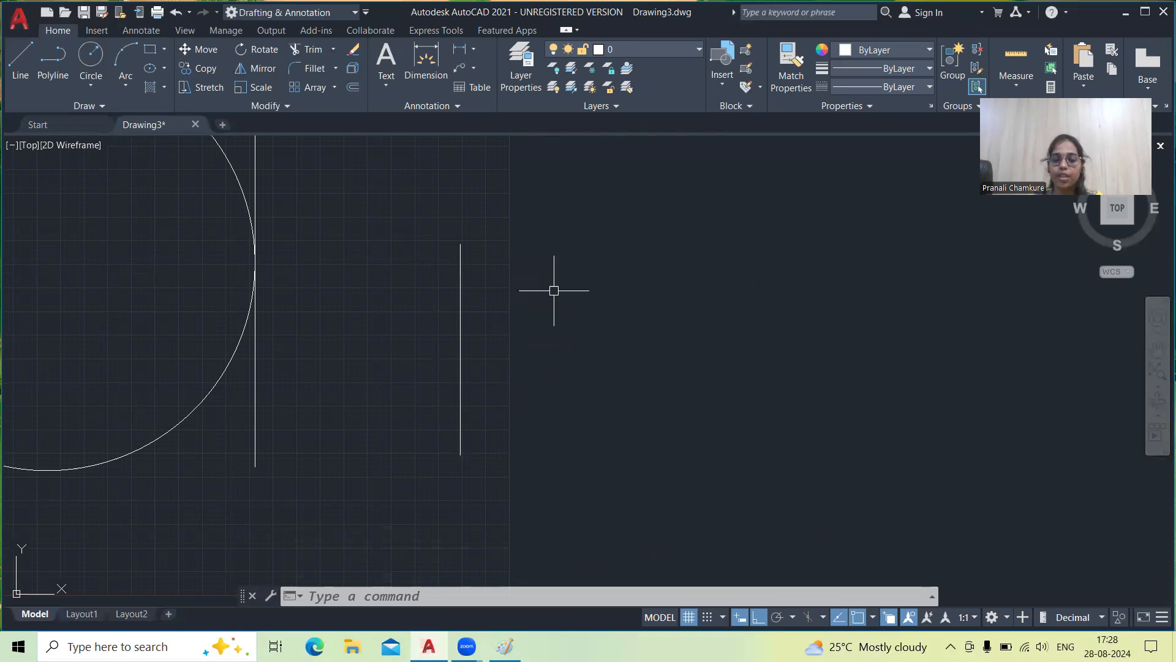
# Draw a two-point (2P) circle starting on the new vertical line and extending to its right, with a diameter of 100
pyautogui.press('Return')
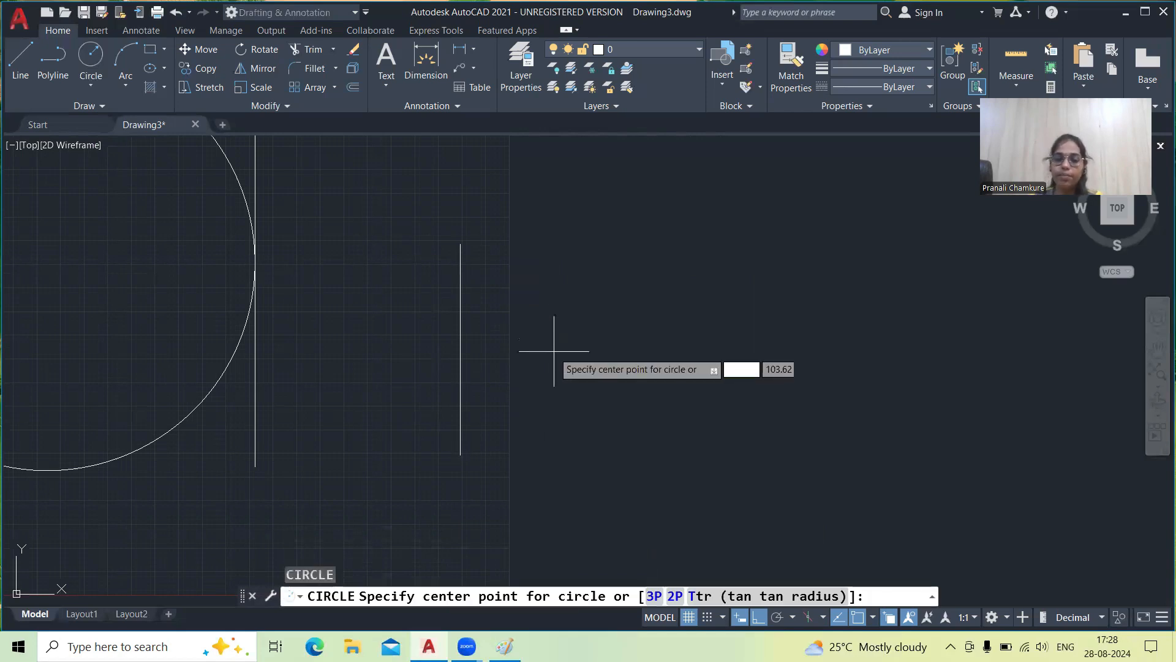
pyautogui.click(677, 593)
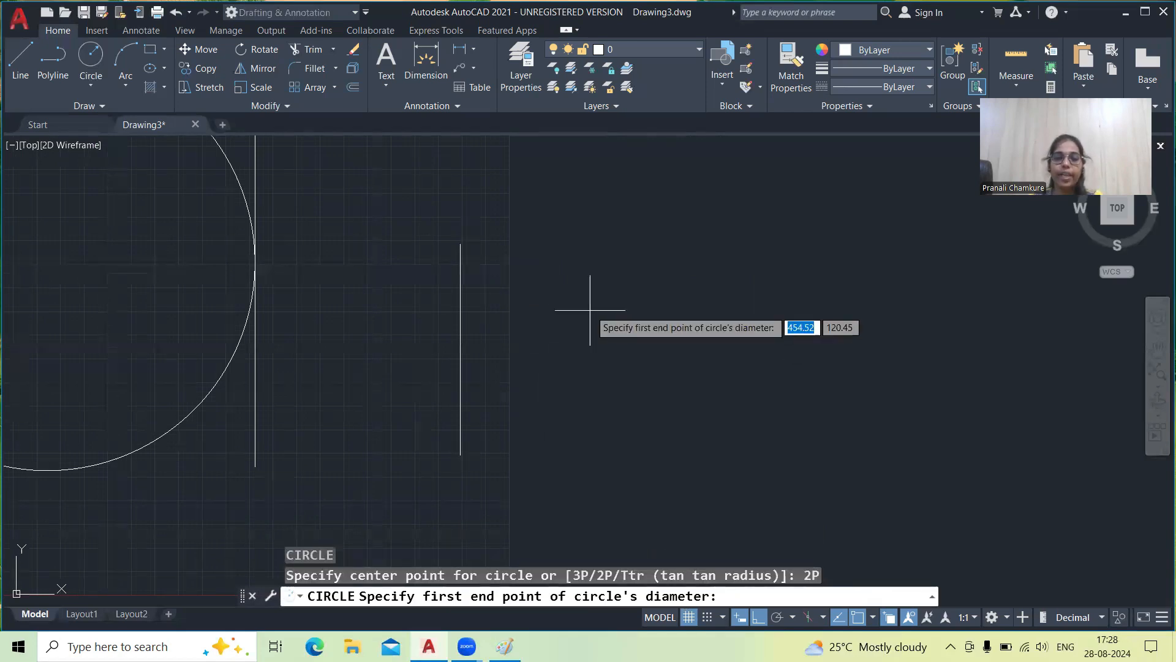
pyautogui.click(459, 341)
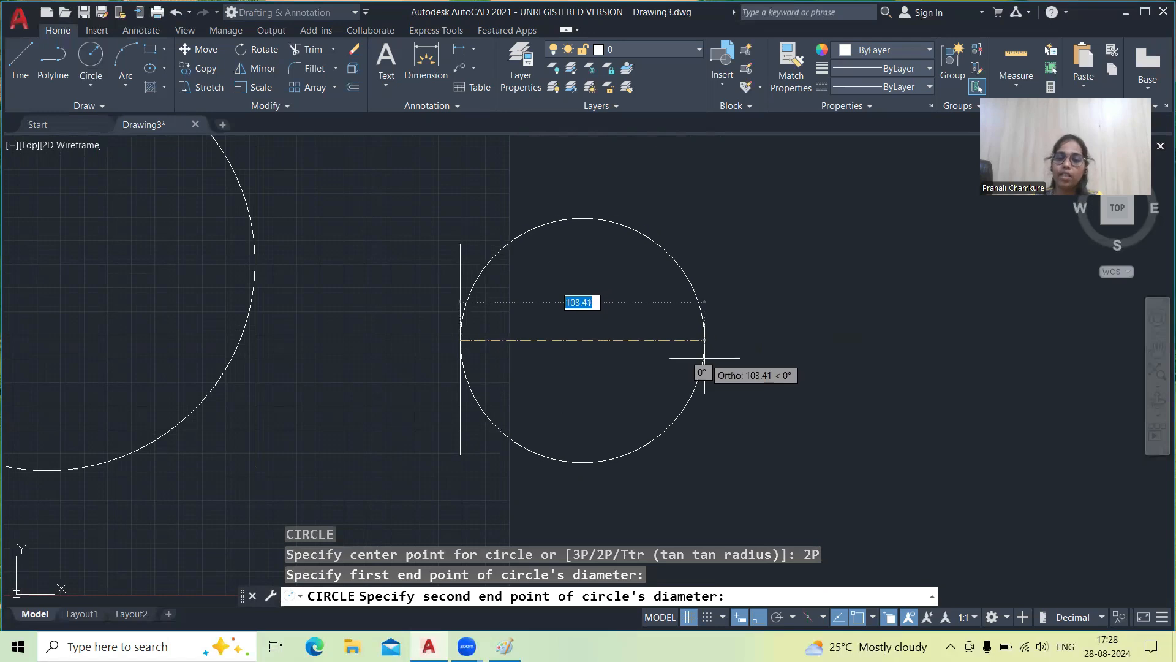
pyautogui.write('100')
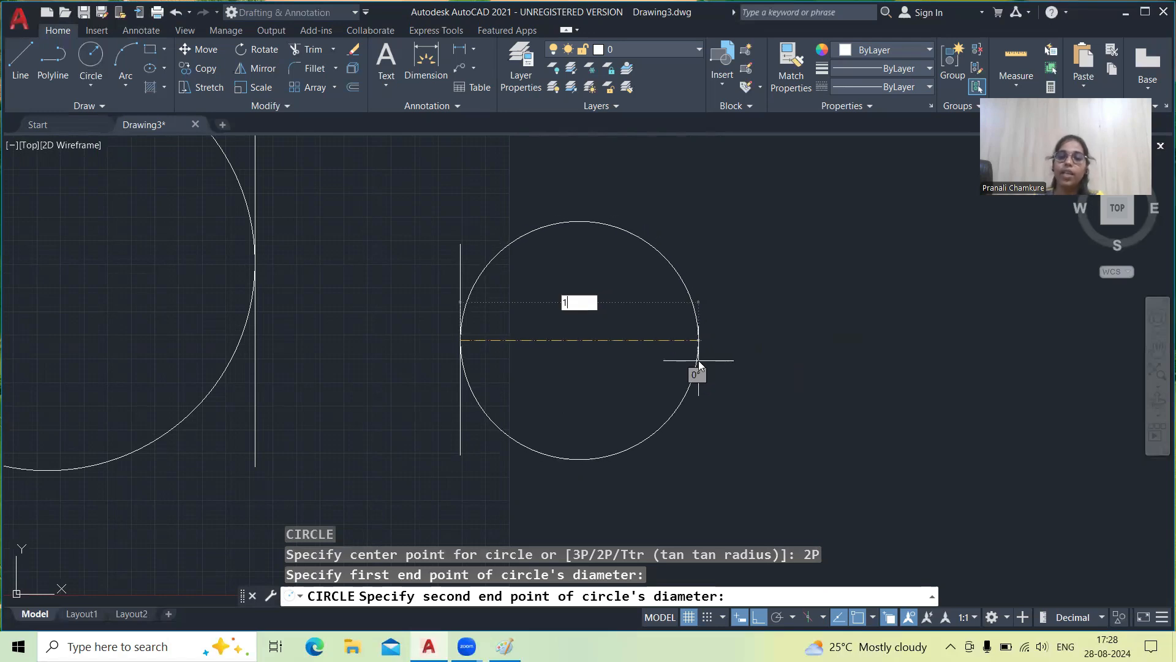
pyautogui.press('Return')
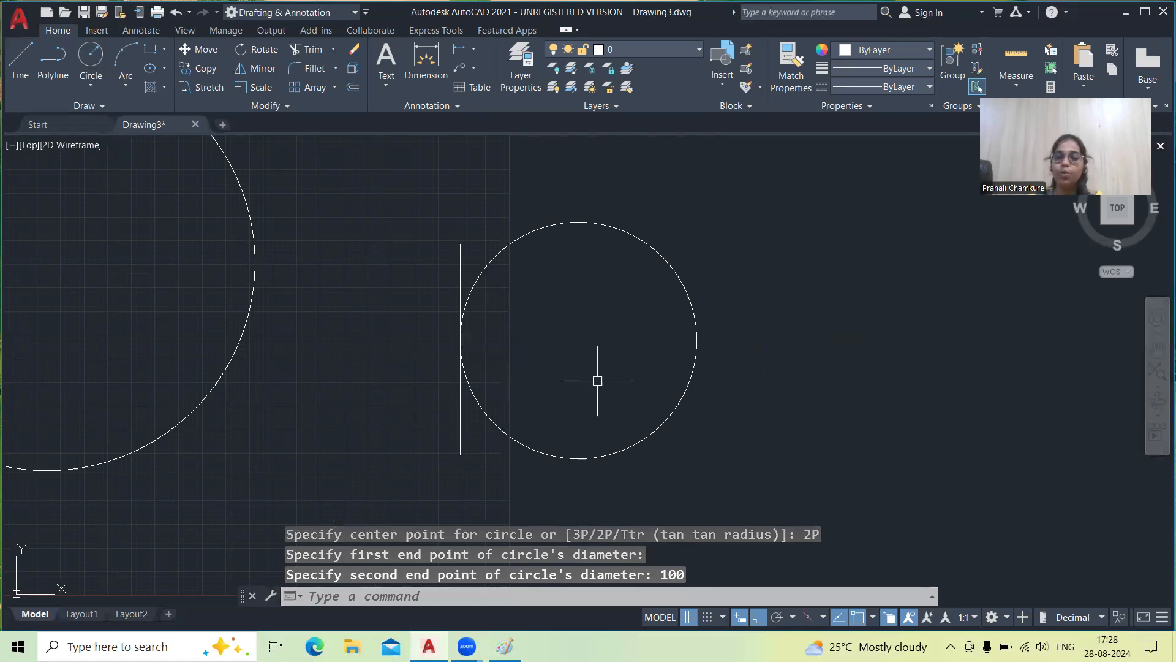
# Turn Ortho off and draw a line sloping down to the right above the 100 diameter circle
pyautogui.scroll(-4, 595, 389)
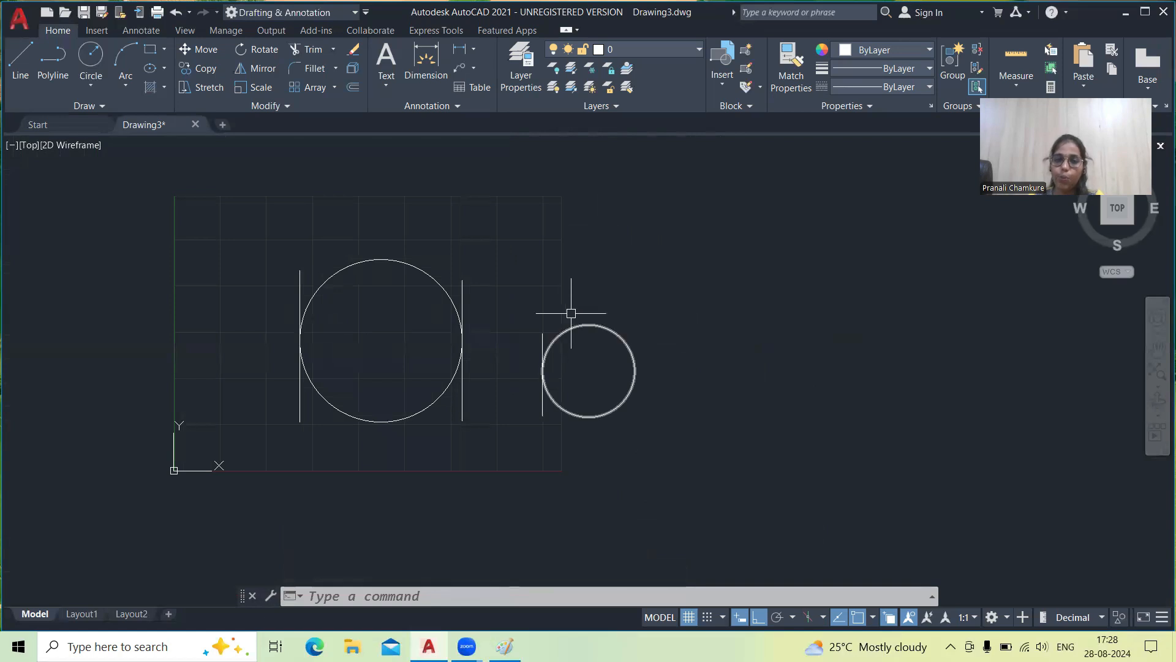
pyautogui.write('l')
pyautogui.press('Return')
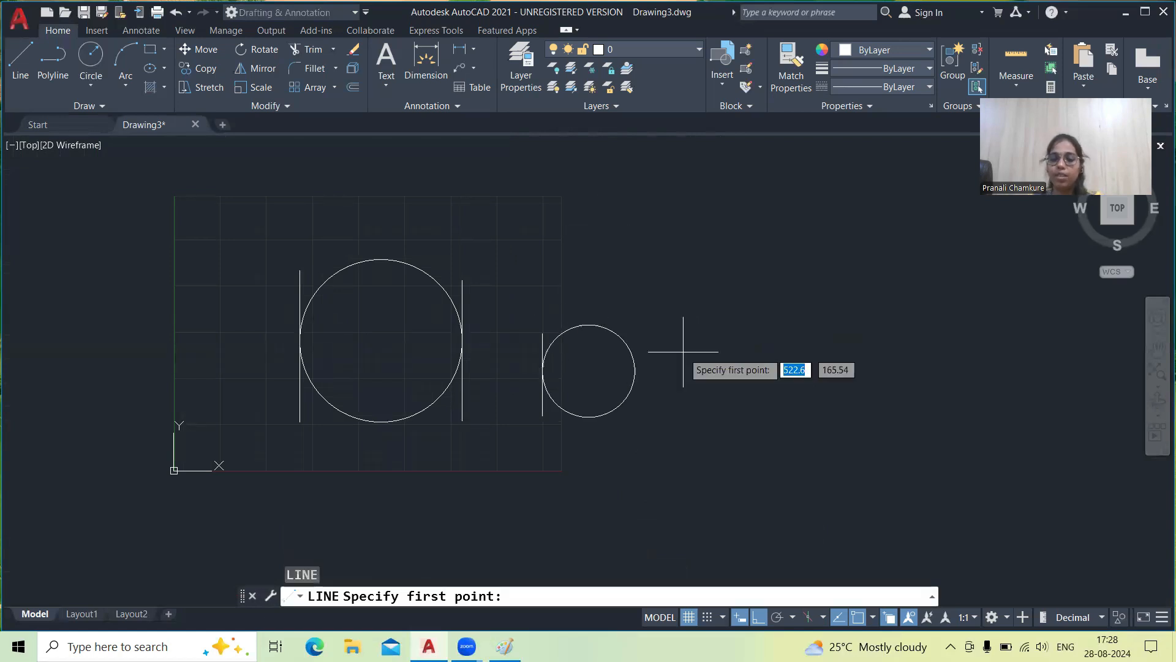
pyautogui.click(758, 618)
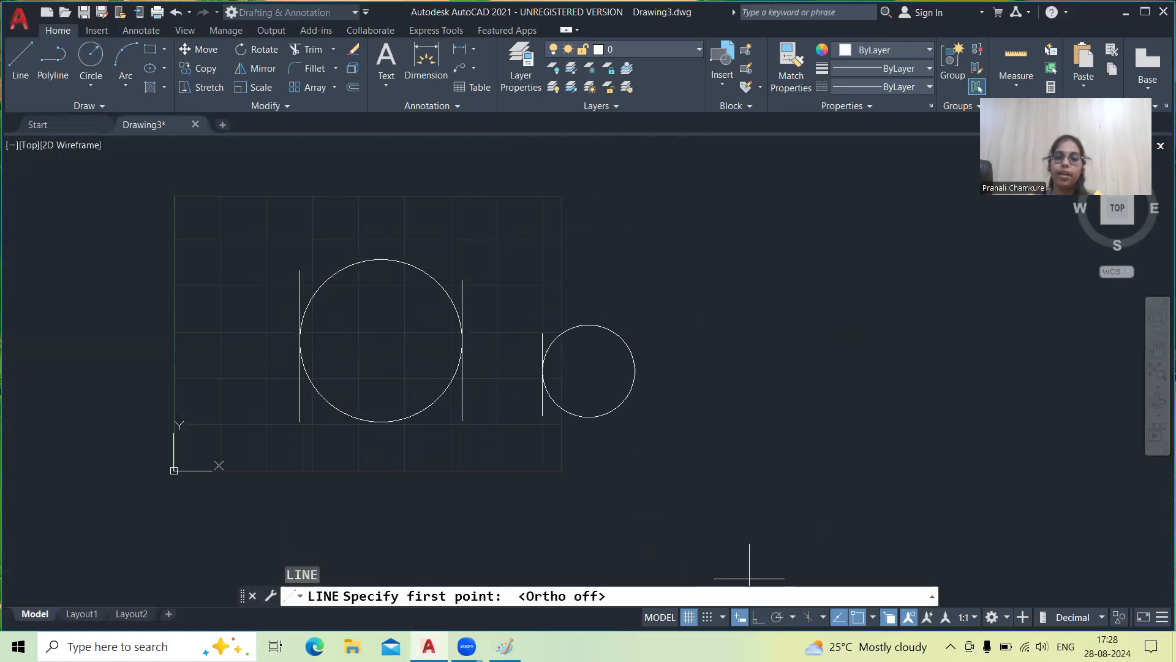
pyautogui.click(578, 179)
pyautogui.click(700, 265)
pyautogui.rightClick(700, 265)
pyautogui.click(729, 274)
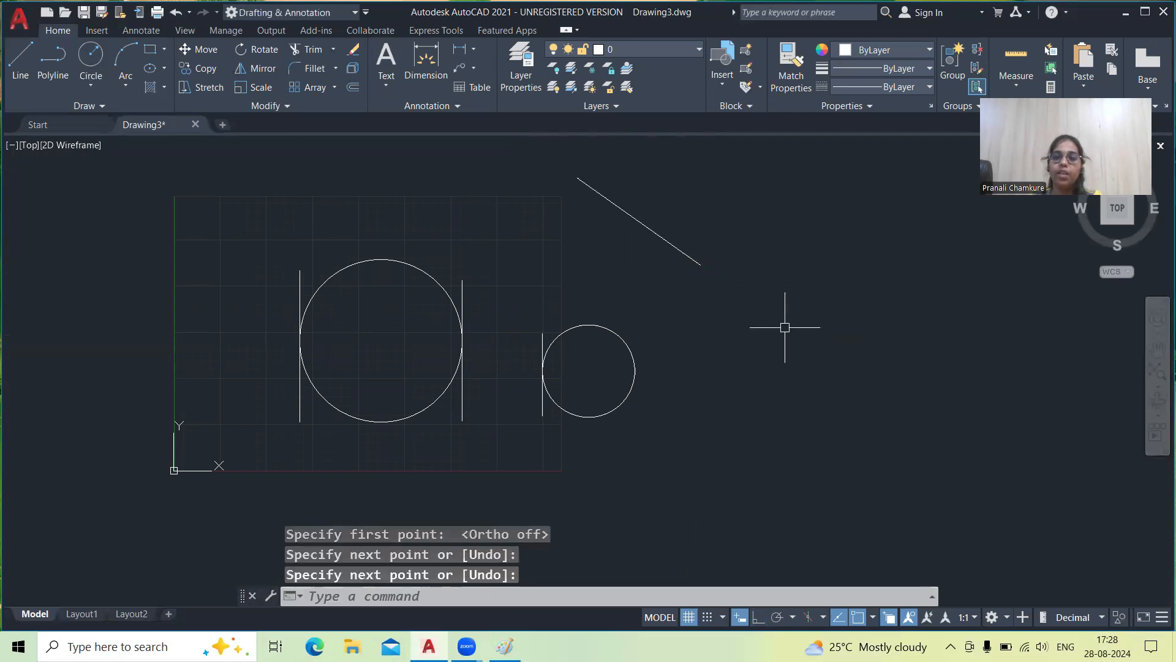
# Draw a second sloping line further to the right, rising to the right, with a gap between it and the first
pyautogui.rightClick(786, 323)
pyautogui.click(846, 331)
pyautogui.click(800, 332)
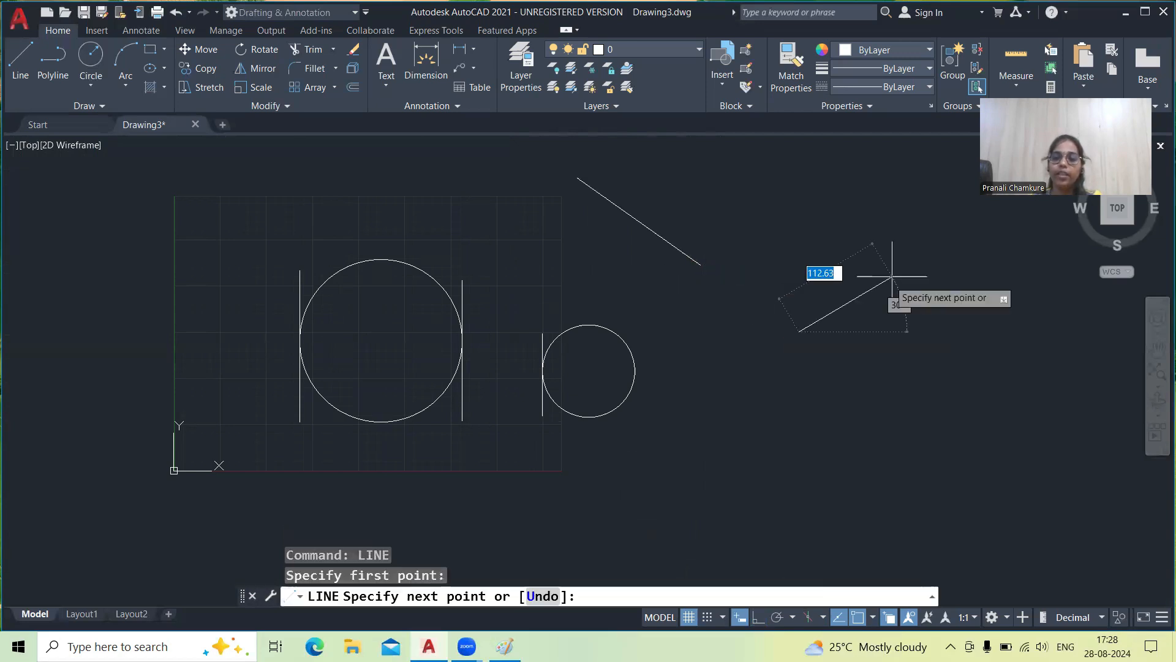
pyautogui.click(927, 256)
pyautogui.rightClick(927, 256)
pyautogui.click(944, 264)
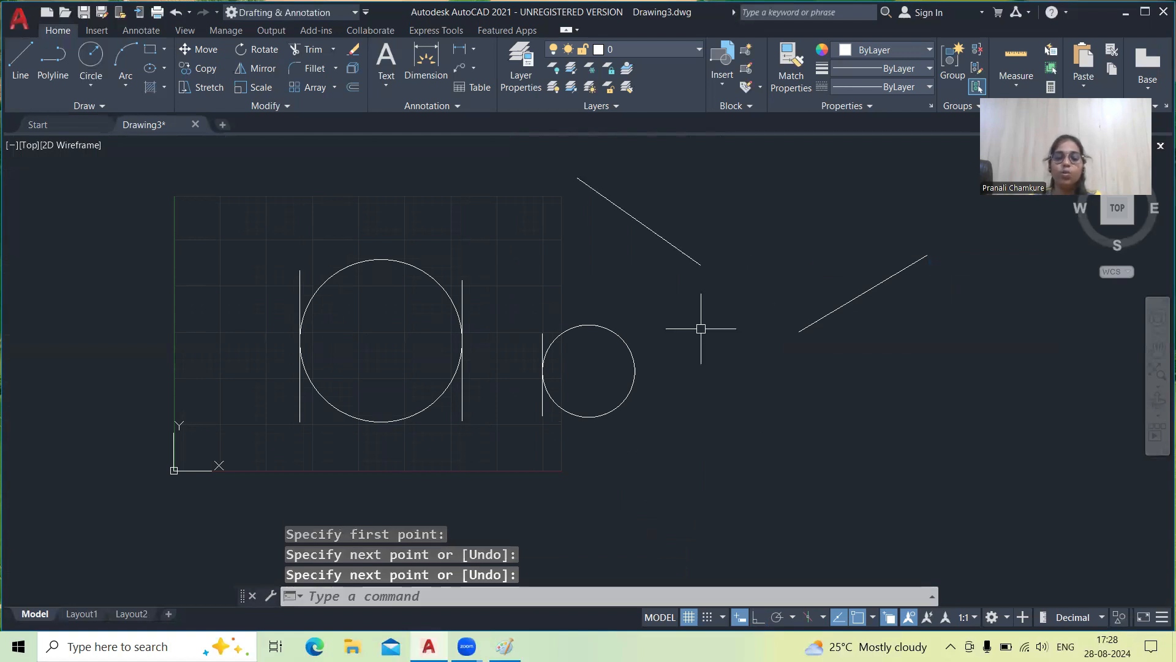
# Draw a two-point (2P) circle from the first sloping line's lower end point to the second sloping line's lower end point
pyautogui.press('Return')
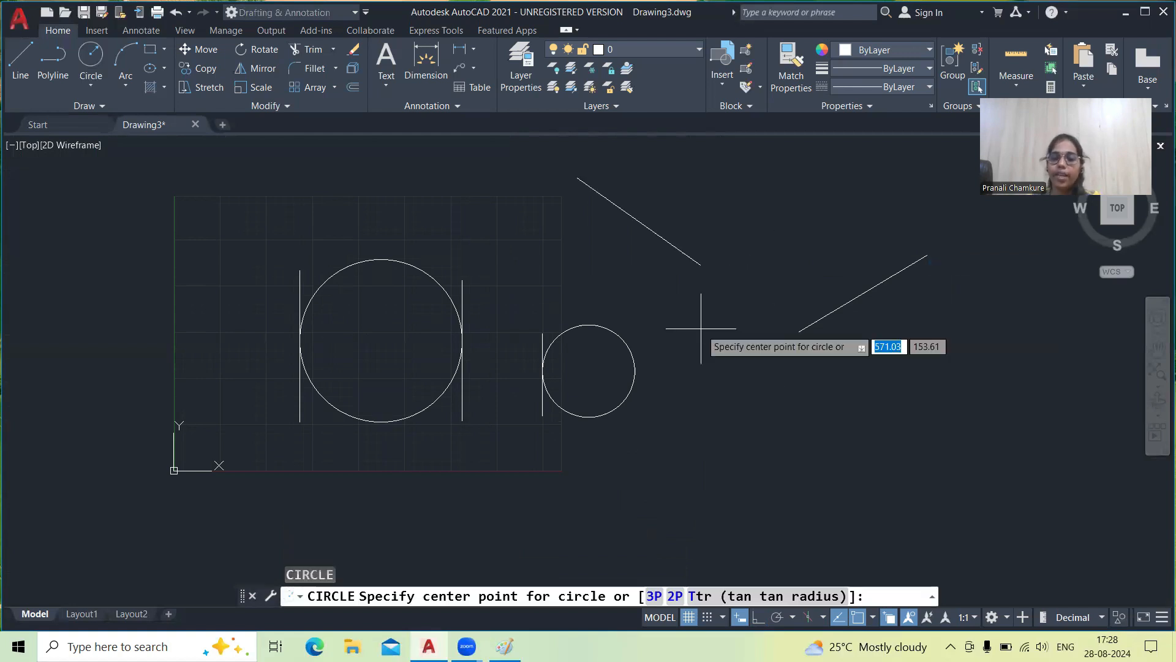
pyautogui.click(675, 598)
pyautogui.click(700, 265)
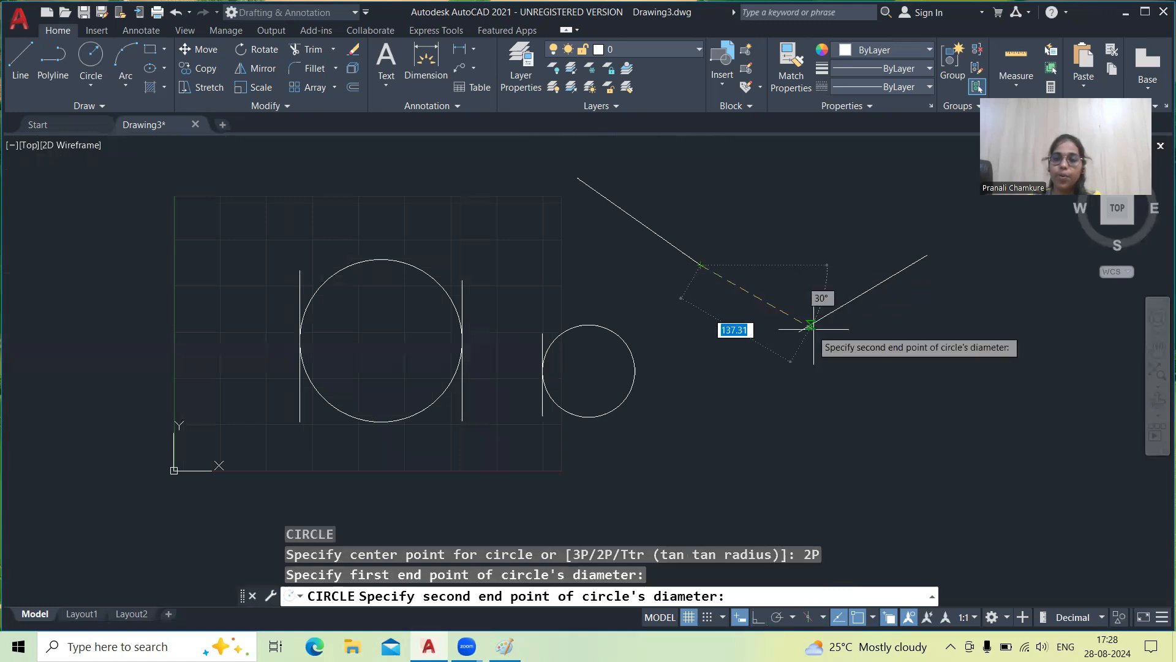
pyautogui.click(798, 331)
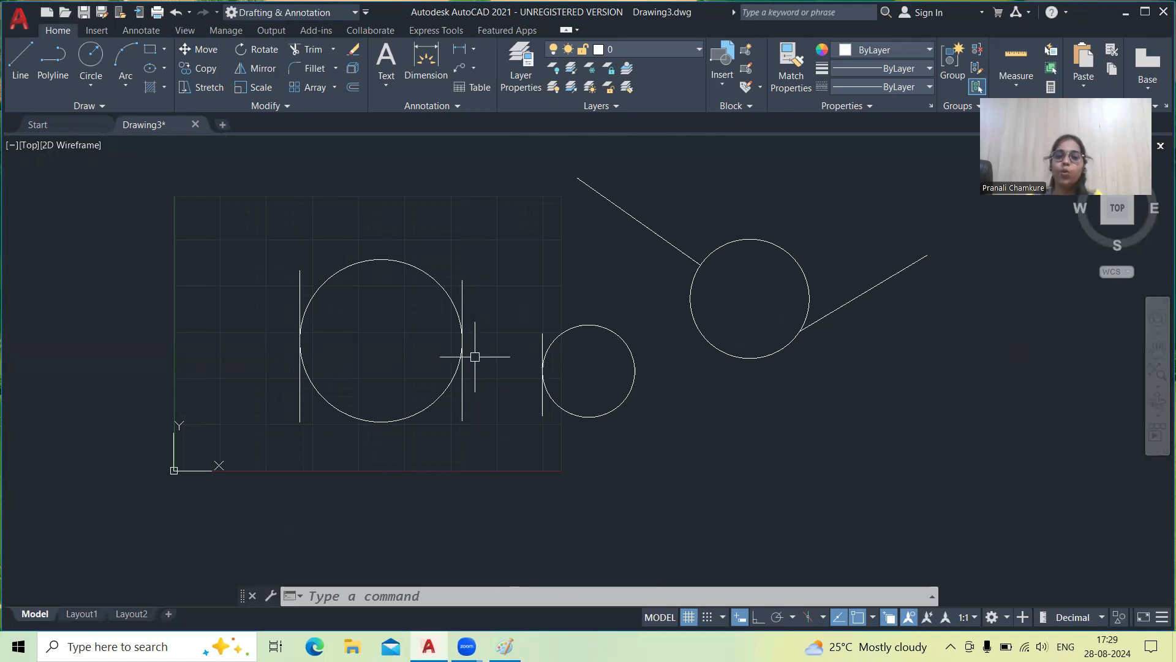
# Select all the lines and circles with a crossing lasso and erase them
pyautogui.moveTo(854, 407)
pyautogui.mouseDown()
pyautogui.moveTo(821, 264)
pyautogui.moveTo(389, 227)
pyautogui.moveTo(521, 521)
pyautogui.moveTo(586, 505)
pyautogui.mouseUp()
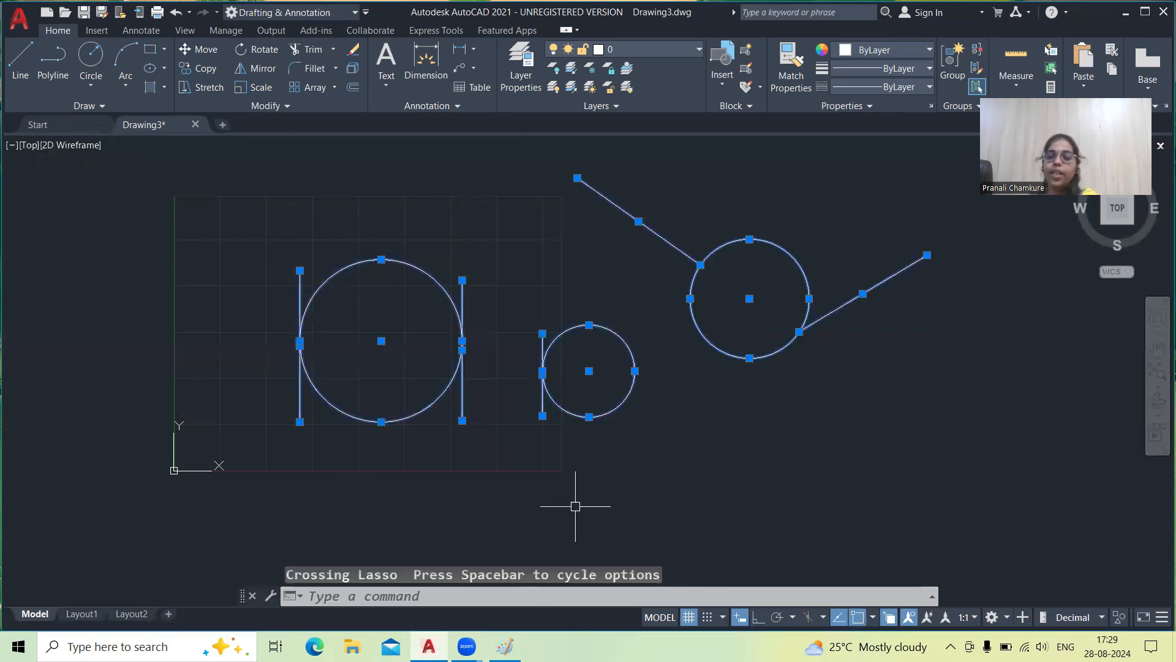
pyautogui.press('Delete')
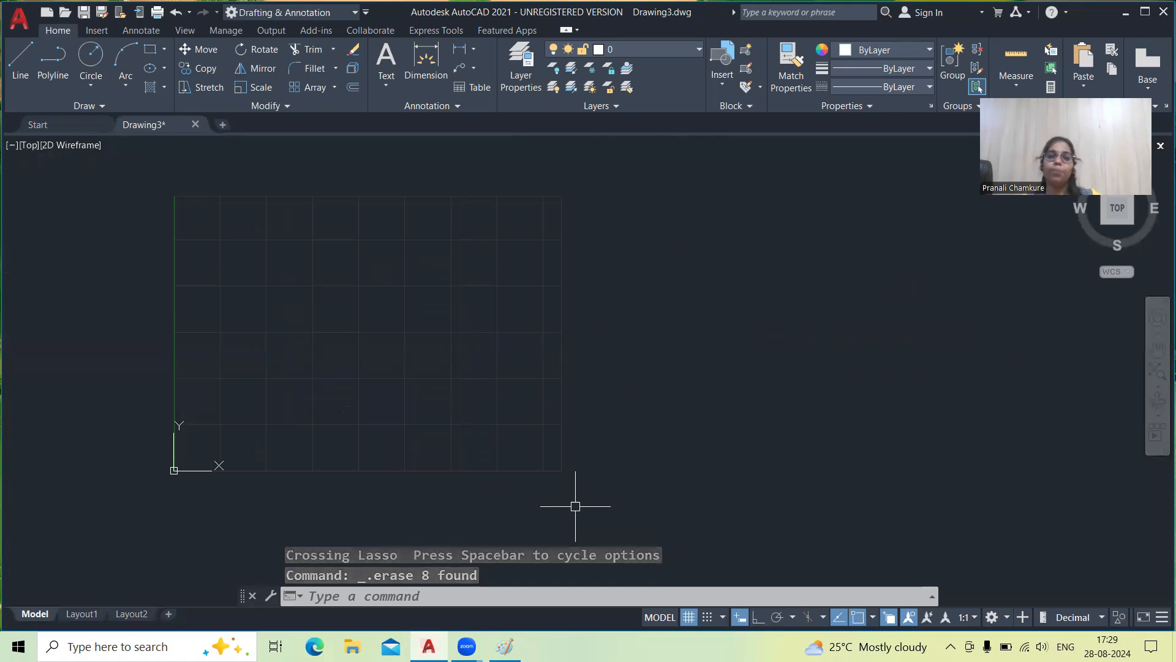
# Draw a steep line sloping down to the right over the left part of the grid
pyautogui.moveTo(317, 291); pyautogui.dragTo(412, 362, button='middle')
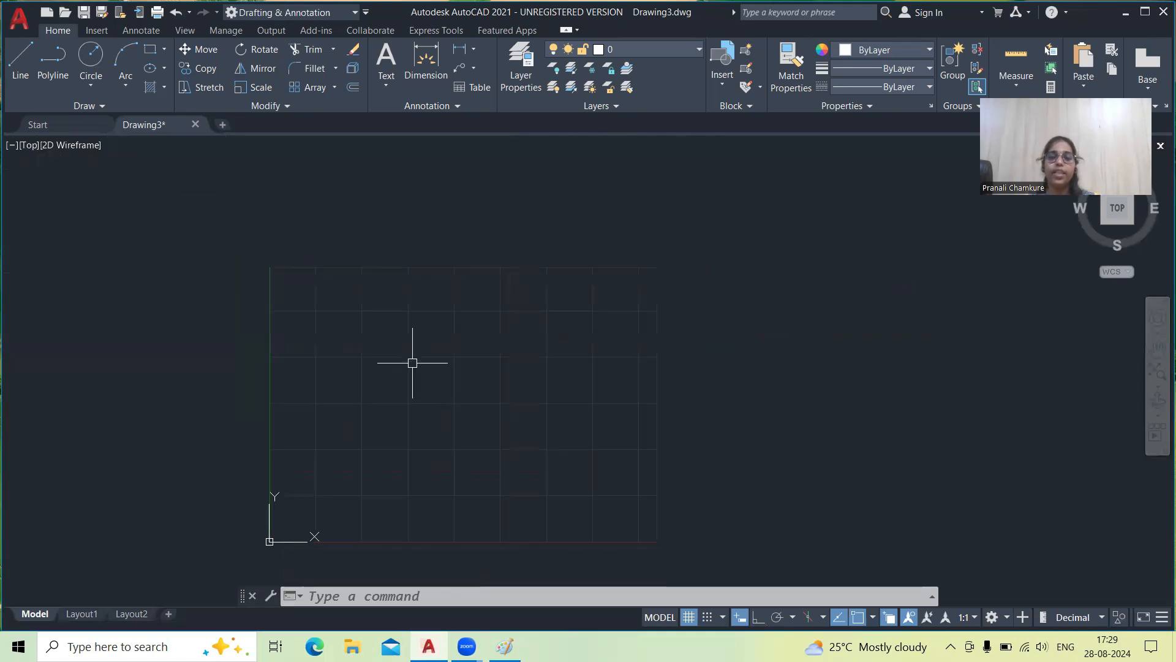
pyautogui.press('Return')
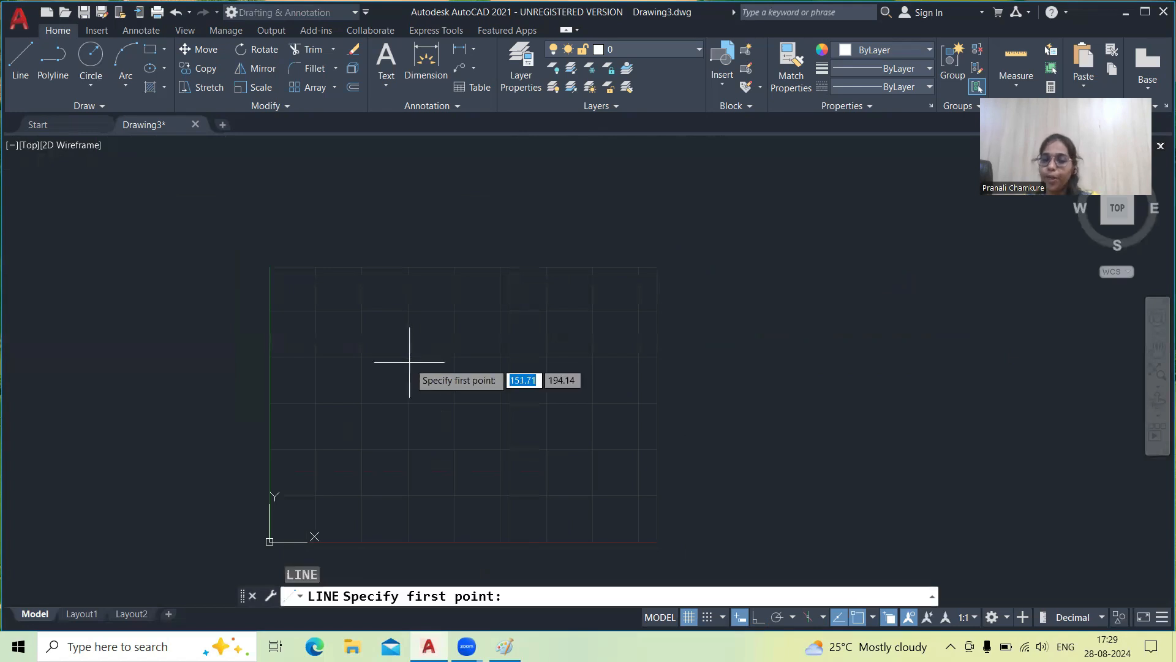
pyautogui.click(358, 233)
pyautogui.click(430, 394)
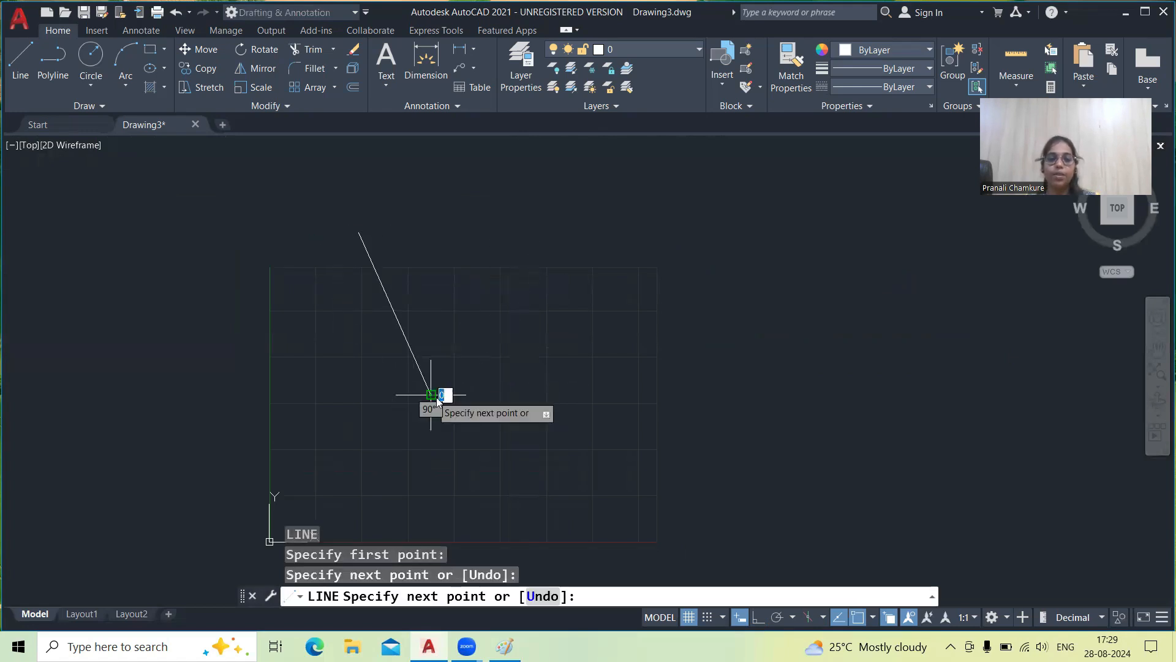
pyautogui.rightClick(431, 396)
pyautogui.click(475, 405)
# Draw a second line right of the steep one, sloping down to the left from beyond the grid's right edge
pyautogui.rightClick(624, 256)
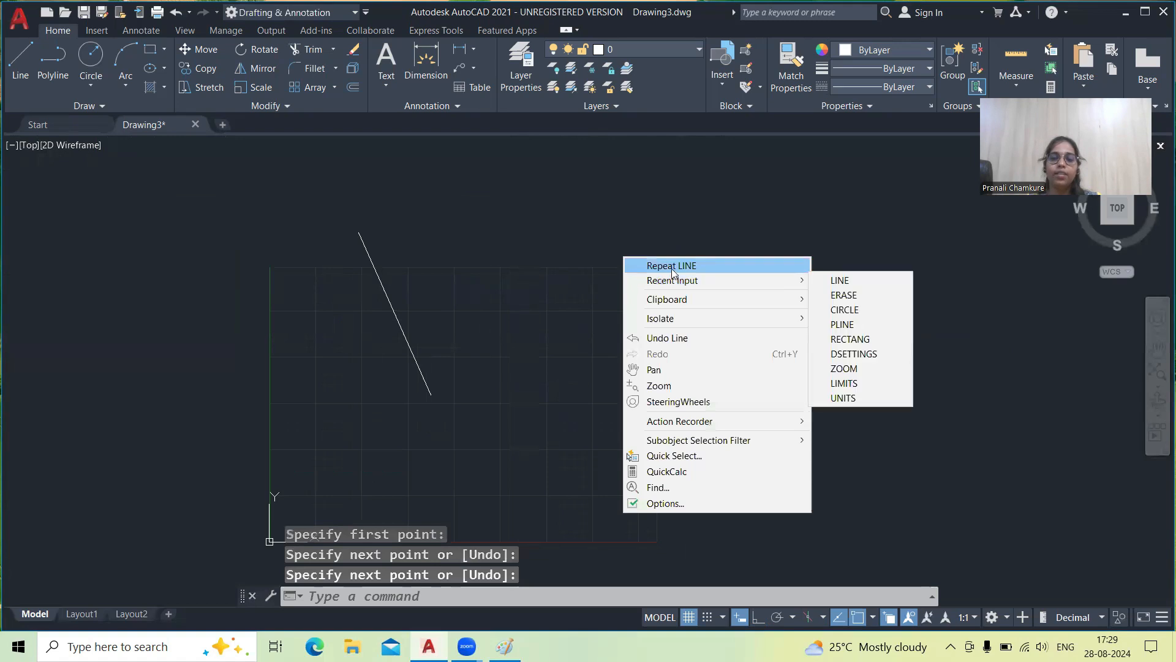
pyautogui.click(677, 265)
pyautogui.click(793, 254)
pyautogui.click(612, 381)
pyautogui.rightClick(606, 383)
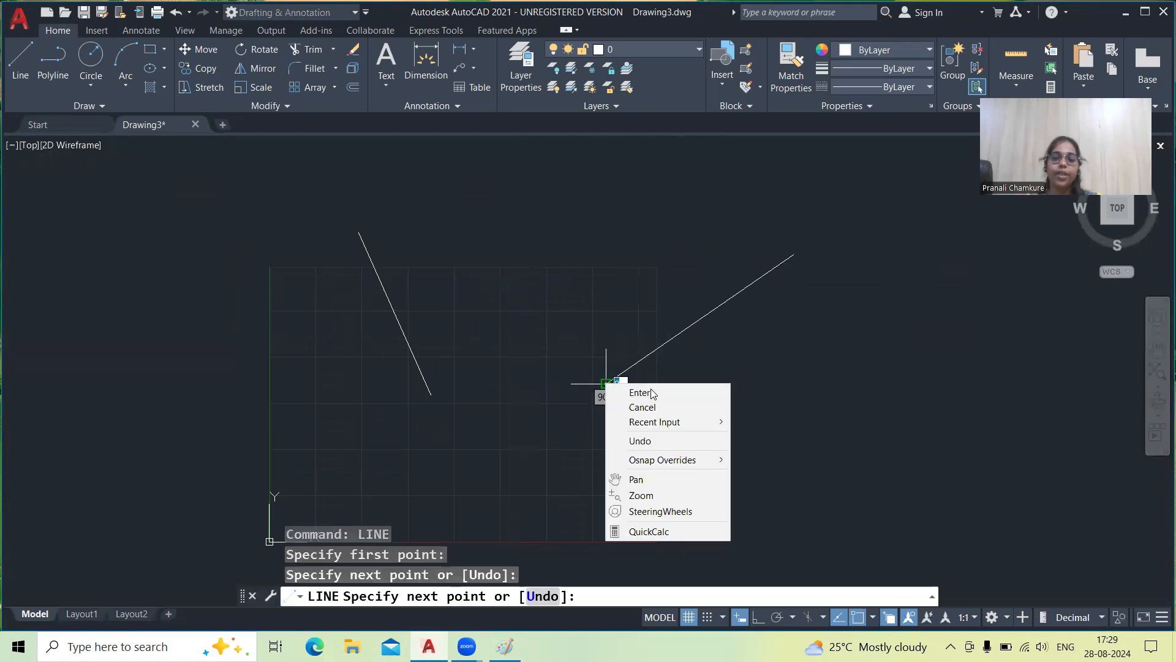
pyautogui.click(640, 392)
# Draw a third, nearly vertical line running downward from below the gap between the two sloping lines
pyautogui.rightClick(539, 240)
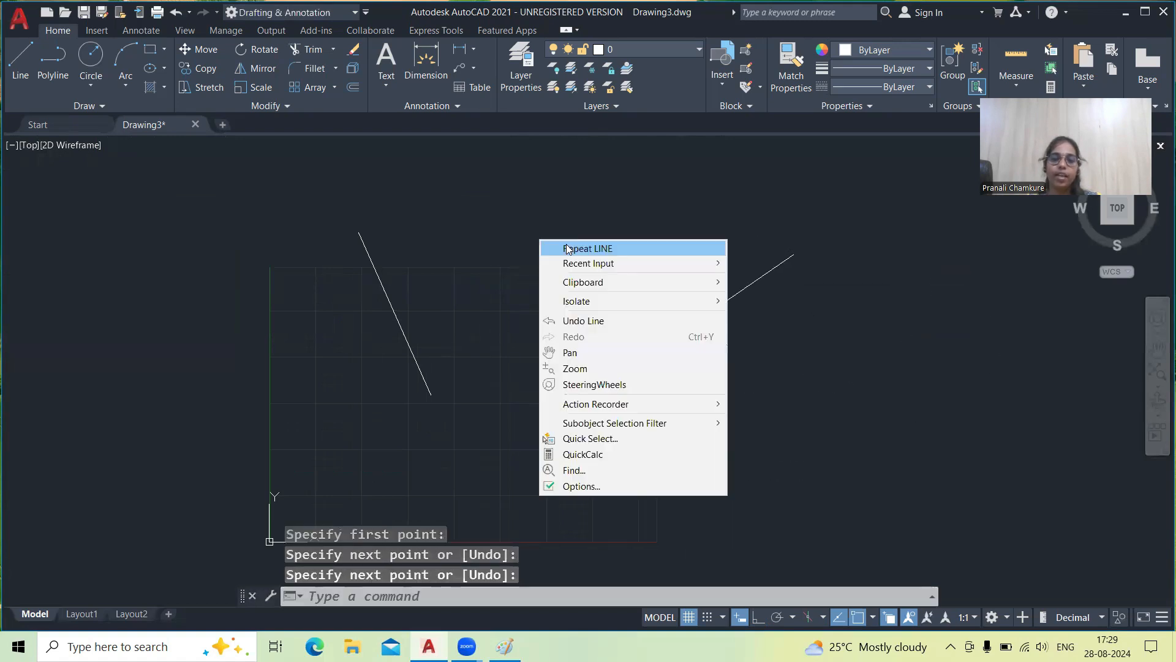
pyautogui.click(555, 247)
pyautogui.click(510, 484)
pyautogui.moveTo(524, 563); pyautogui.dragTo(525, 412, button='middle')
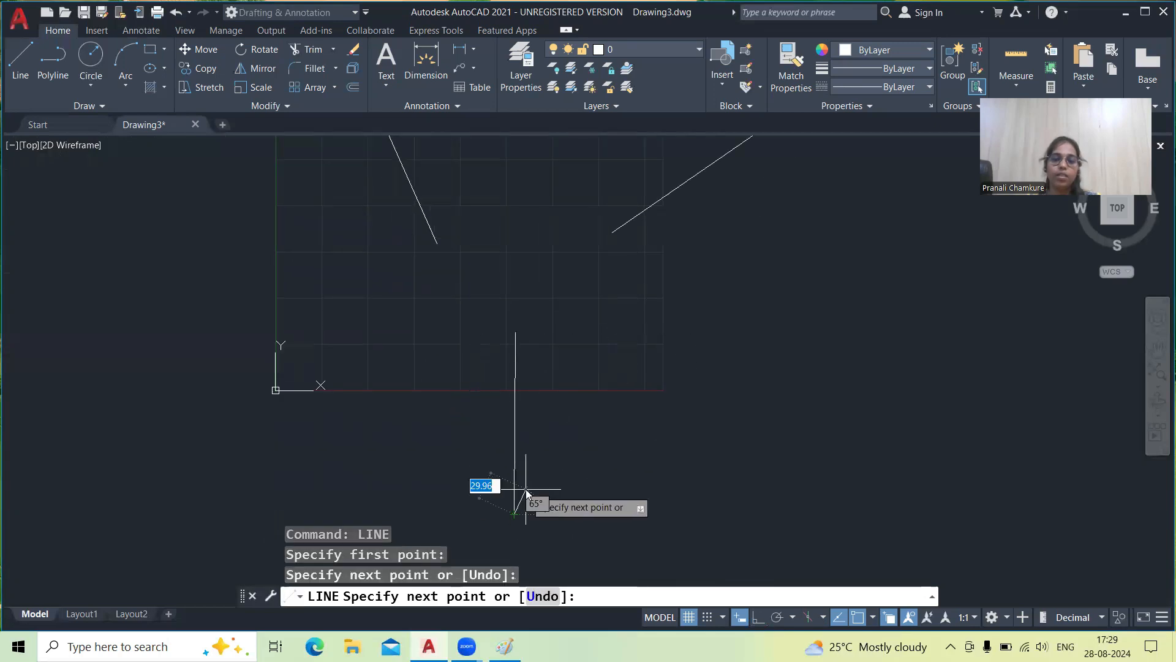
pyautogui.rightClick(528, 334)
pyautogui.click(559, 341)
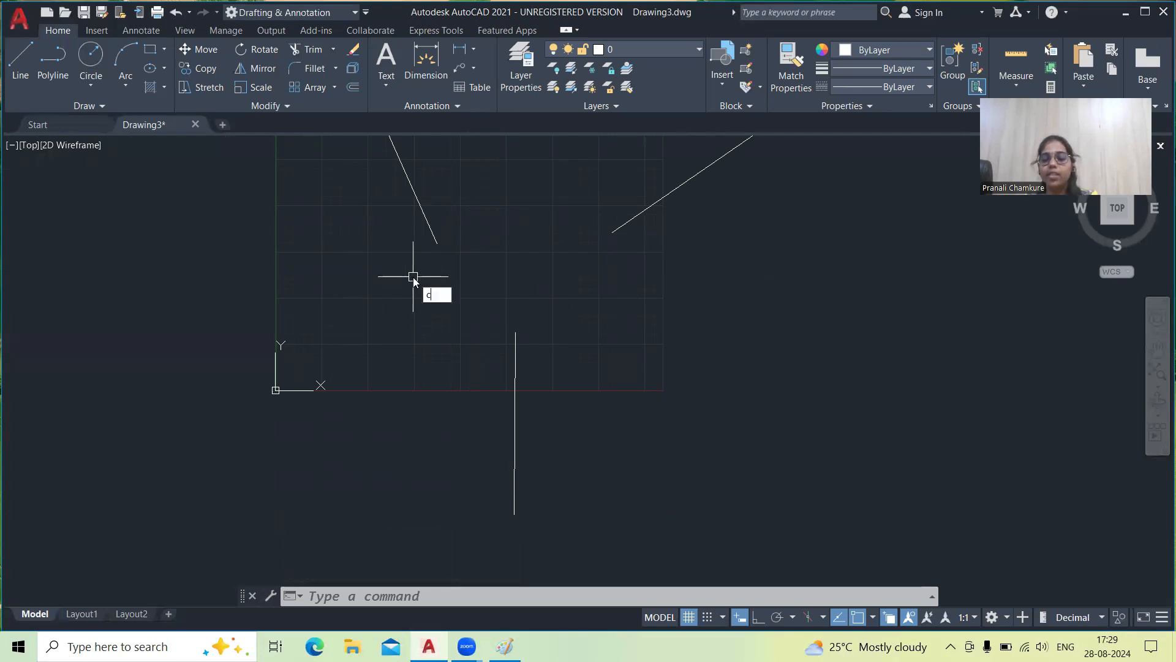
# Draw a three-point (3P) circle through the inner end points of the three lines
pyautogui.press('Return')
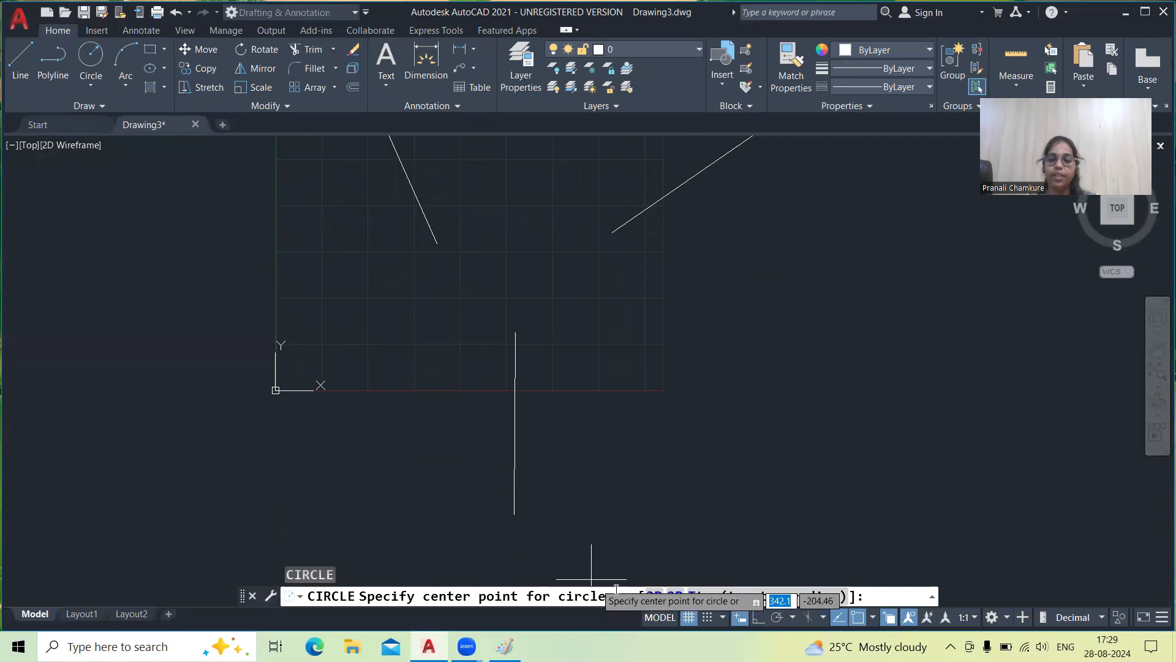
pyautogui.click(654, 596)
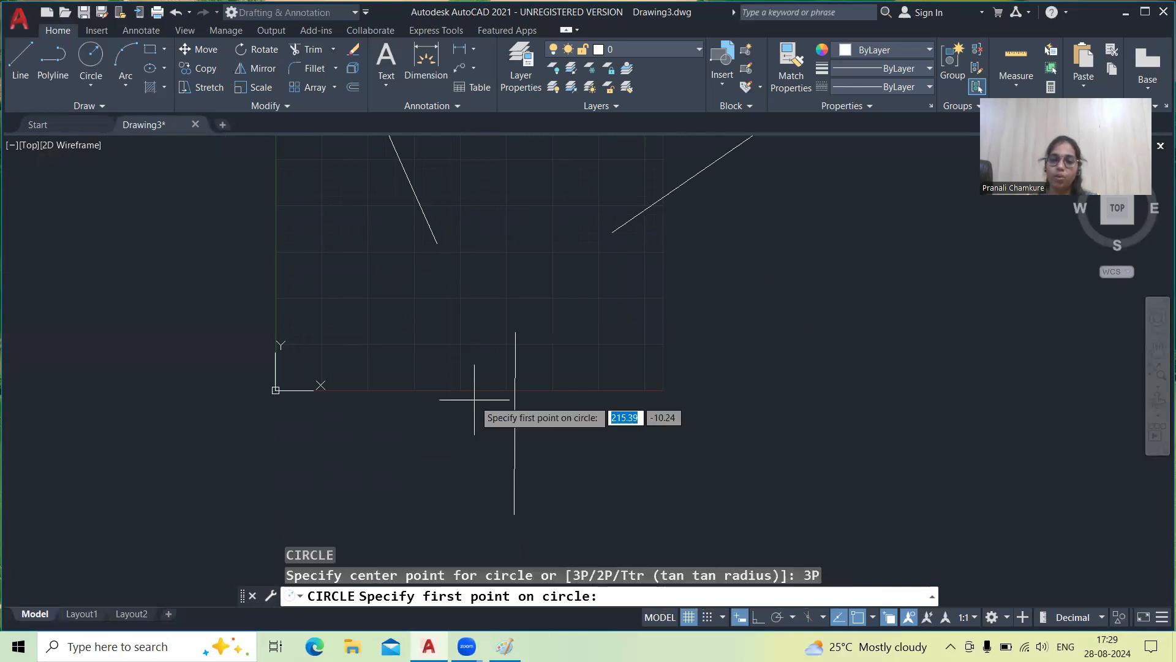
pyautogui.click(436, 243)
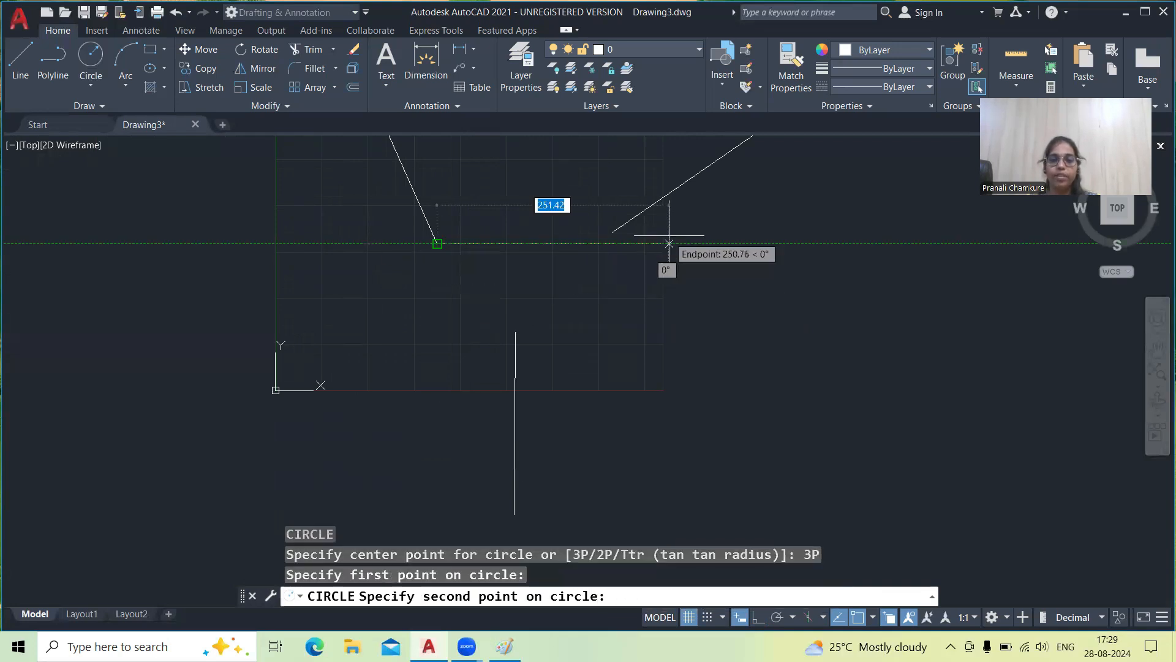
pyautogui.click(618, 231)
pyautogui.click(515, 333)
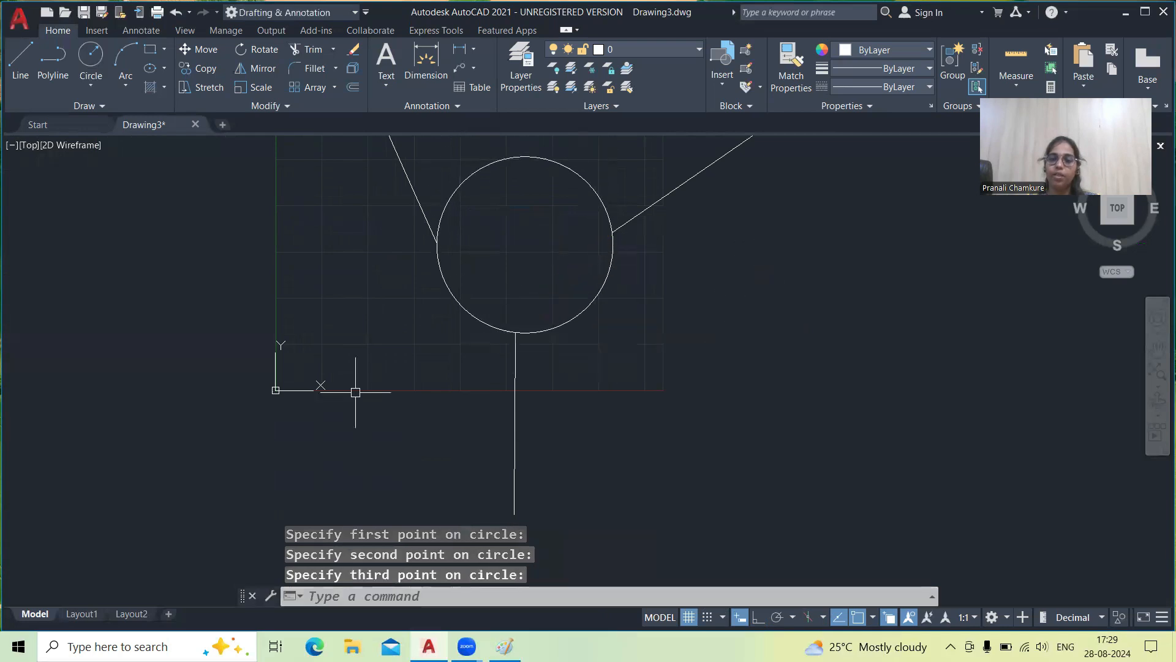
# Draw another 3P circle through free points in the empty area right of the figure, turning Ortho on before the third point
pyautogui.scroll(-2, 356, 392)
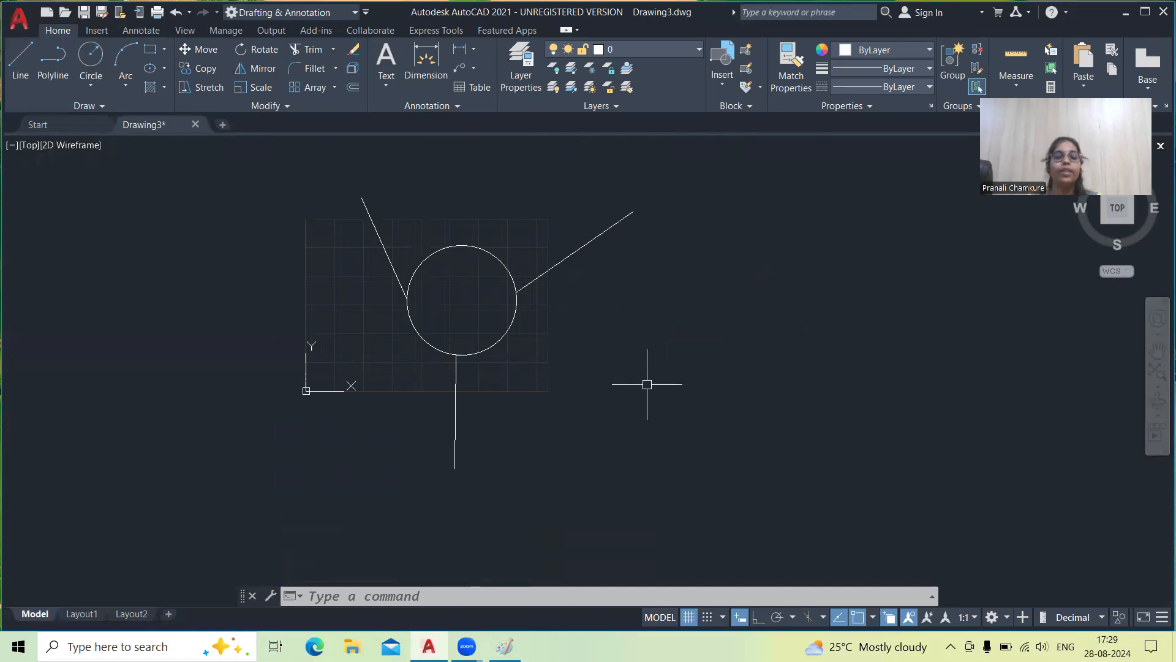
pyautogui.press('Return')
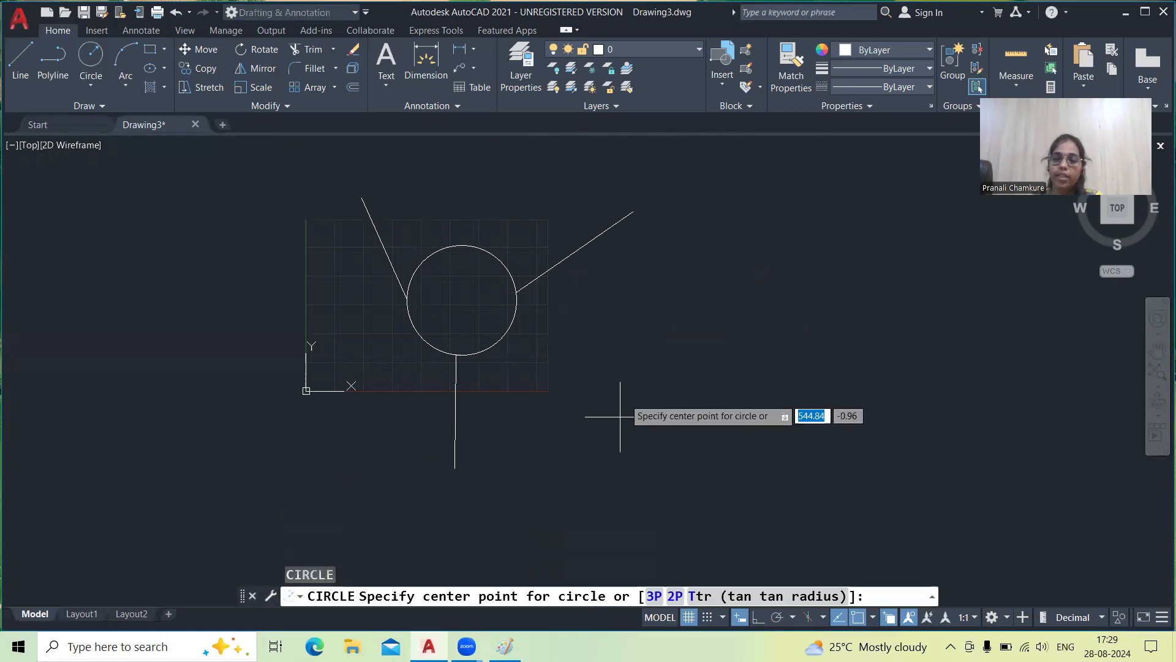
pyautogui.click(652, 603)
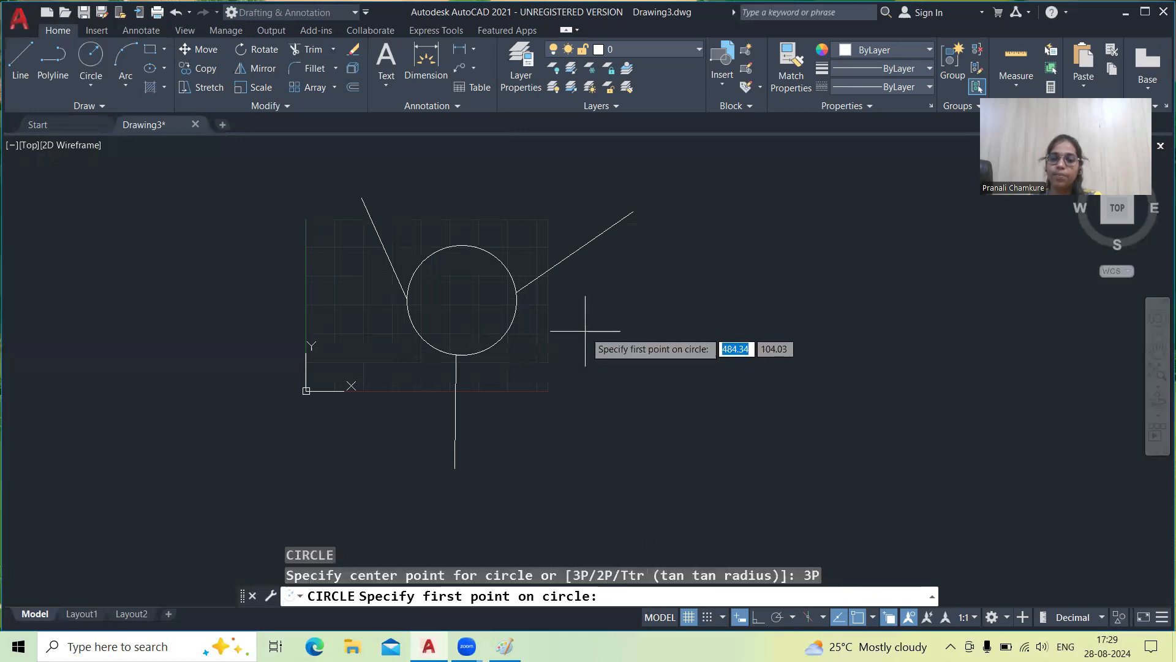
pyautogui.click(585, 331)
pyautogui.click(819, 332)
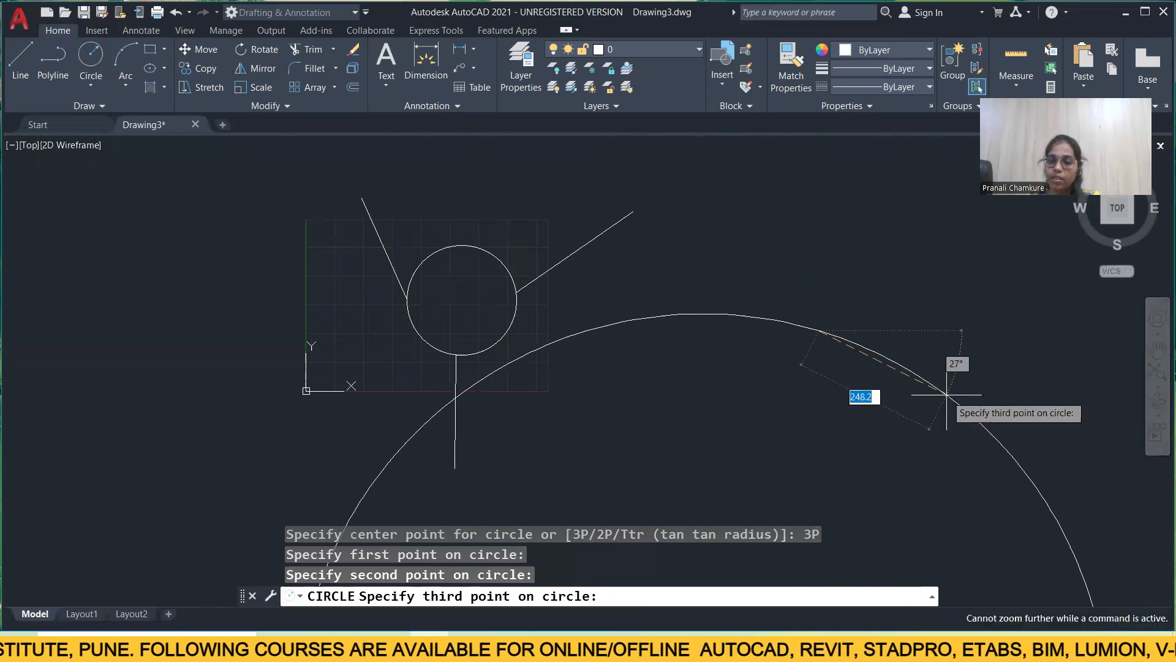
pyautogui.click(759, 617)
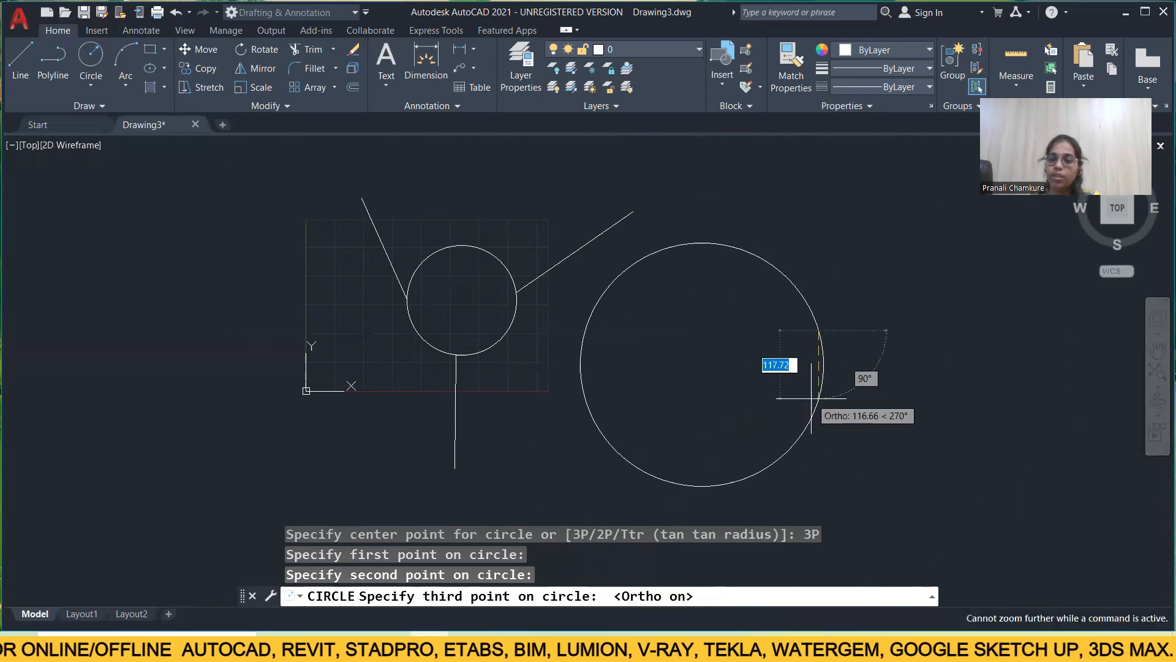
pyautogui.click(898, 406)
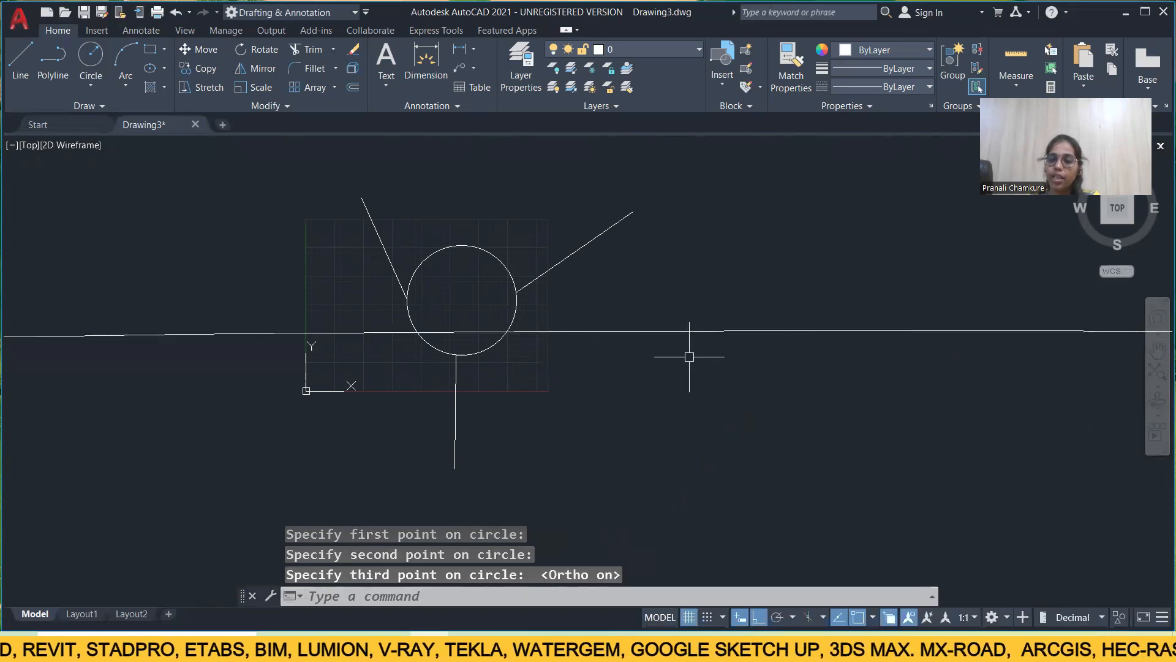
# Select the oversized three-point circle and erase it
pyautogui.scroll(-6, 689, 357)
pyautogui.click(788, 371)
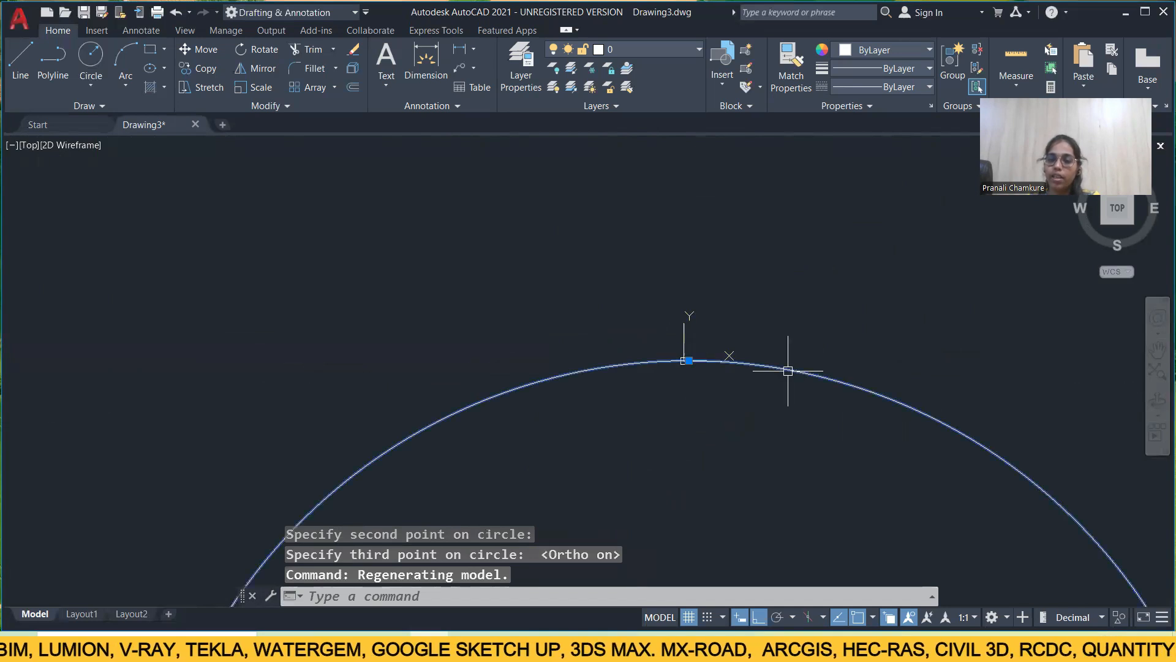
pyautogui.press('Delete')
# Erase the remaining circle and all three lines so the drawing area is empty
pyautogui.moveTo(743, 367)
pyautogui.mouseDown(button='middle')
pyautogui.moveTo(722, 359)
pyautogui.moveTo(275, 452)
pyautogui.moveTo(821, 257)
pyautogui.mouseUp(button='middle')
pyautogui.scroll(10, 531, 433)
pyautogui.moveTo(683, 297); pyautogui.dragTo(626, 445, button='middle')
pyautogui.moveTo(819, 394)
pyautogui.mouseDown()
pyautogui.moveTo(754, 178)
pyautogui.moveTo(467, 441)
pyautogui.moveTo(499, 460)
pyautogui.mouseUp()
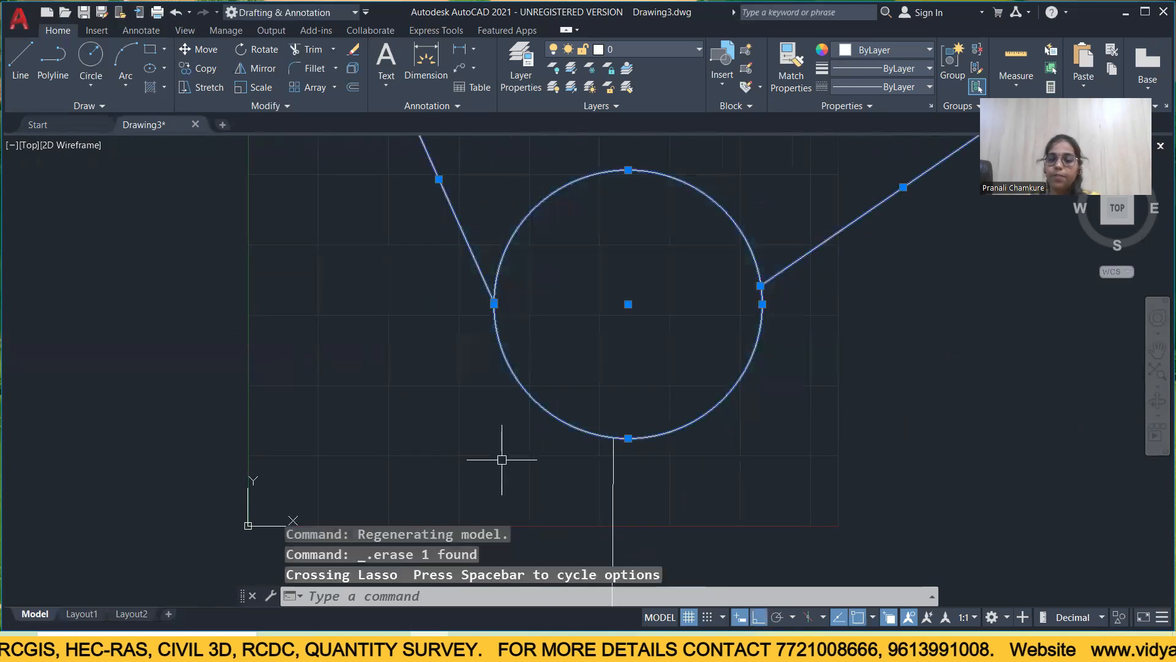
pyautogui.press('Delete')
pyautogui.click(623, 462)
pyautogui.click(532, 496)
pyautogui.press('Delete')
# Try to draw a 3P circle on the empty grid from freely placed points, the first two on the same horizontal
pyautogui.write('c')
pyautogui.press('space')
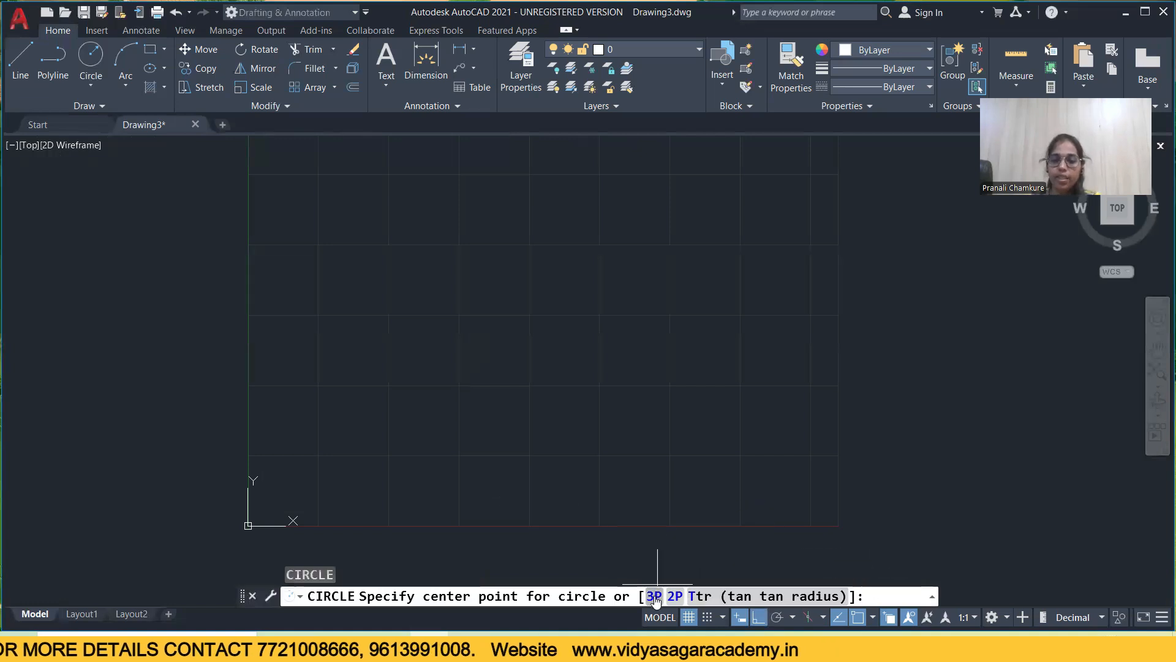
pyautogui.click(655, 599)
pyautogui.click(359, 251)
pyautogui.click(598, 253)
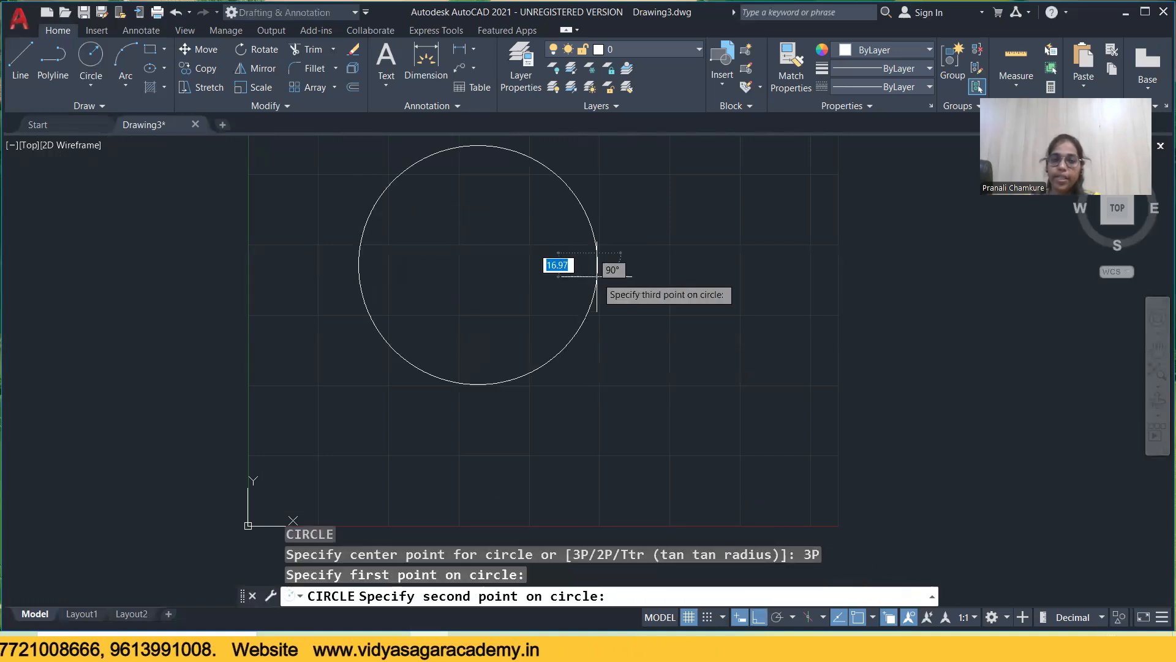
pyautogui.click(709, 310)
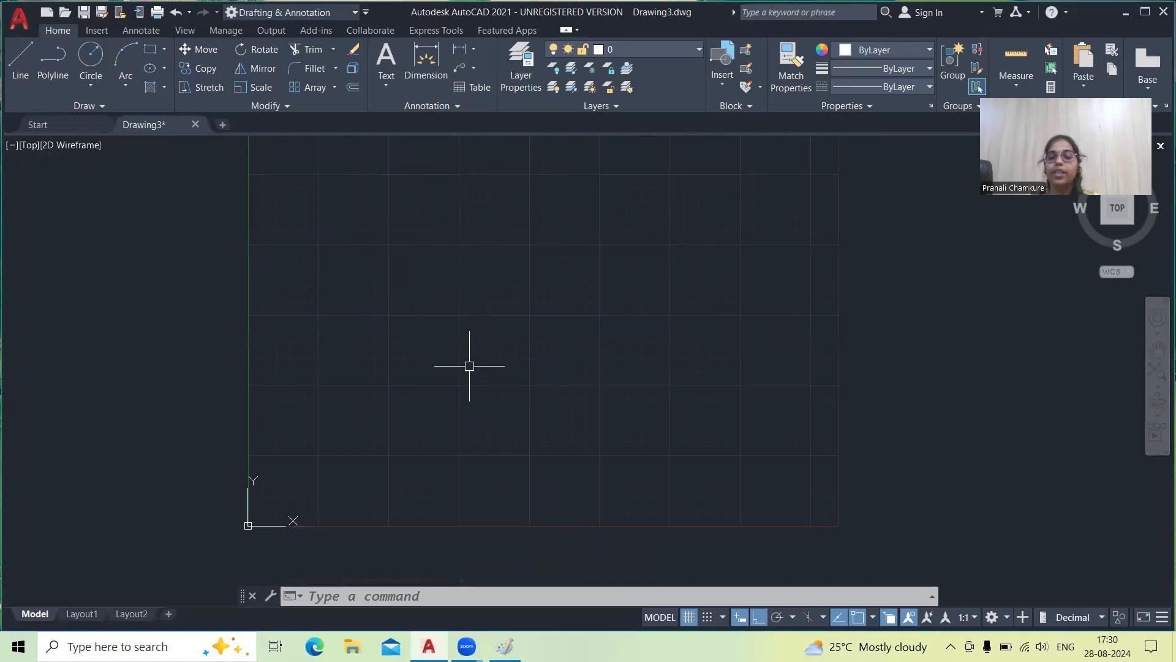
# Draw a vertical line over the left part of the grid
pyautogui.write('l')
pyautogui.press('Return')
pyautogui.click(415, 251)
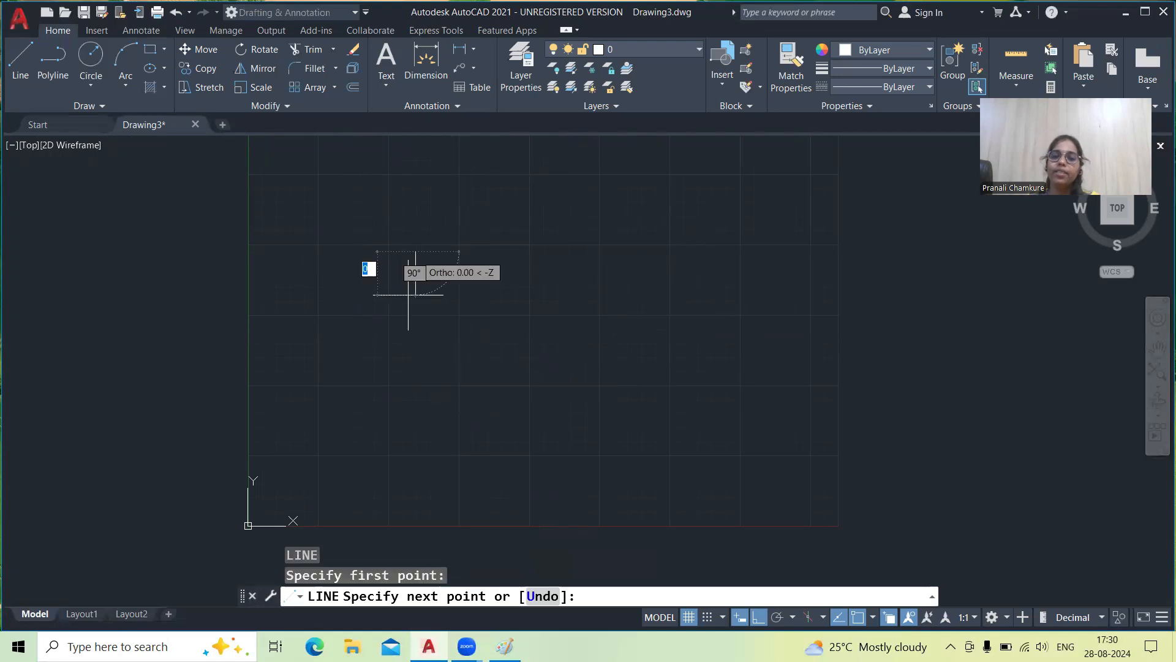
pyautogui.click(403, 395)
pyautogui.rightClick(403, 394)
pyautogui.click(472, 403)
# Draw a second, longer vertical line to the right of and parallel to the first one
pyautogui.rightClick(542, 291)
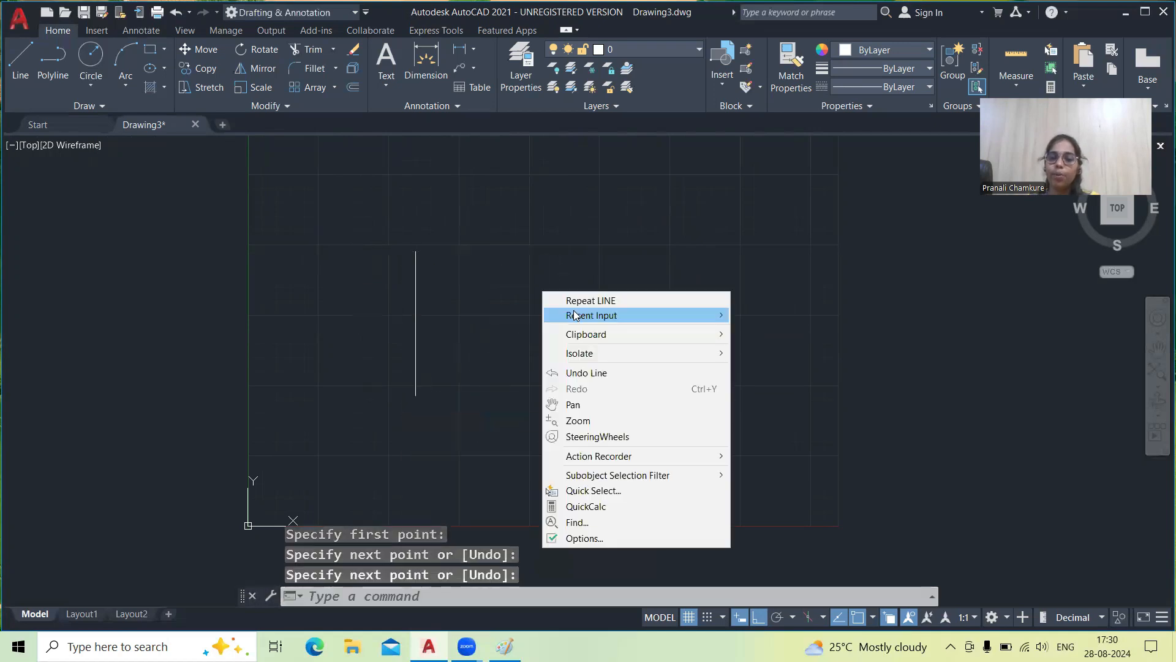
pyautogui.click(591, 300)
pyautogui.click(687, 228)
pyautogui.click(686, 434)
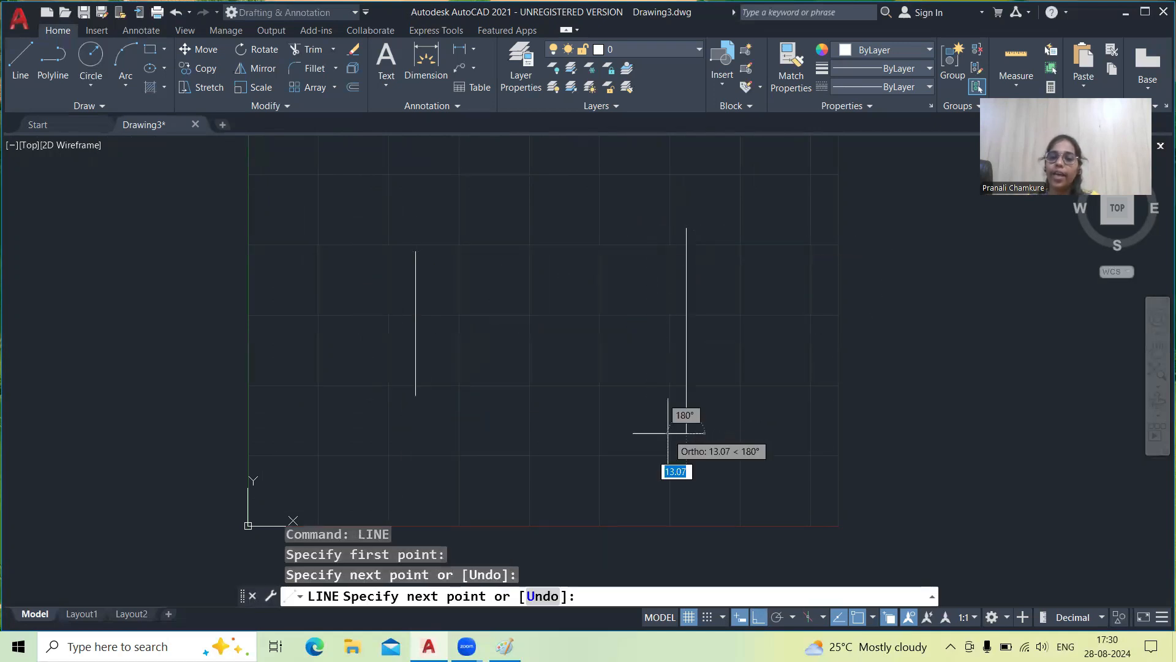
pyautogui.rightClick(668, 434)
pyautogui.click(729, 449)
# Draw a short horizontal line above the gap between the two vertical lines
pyautogui.rightClick(447, 171)
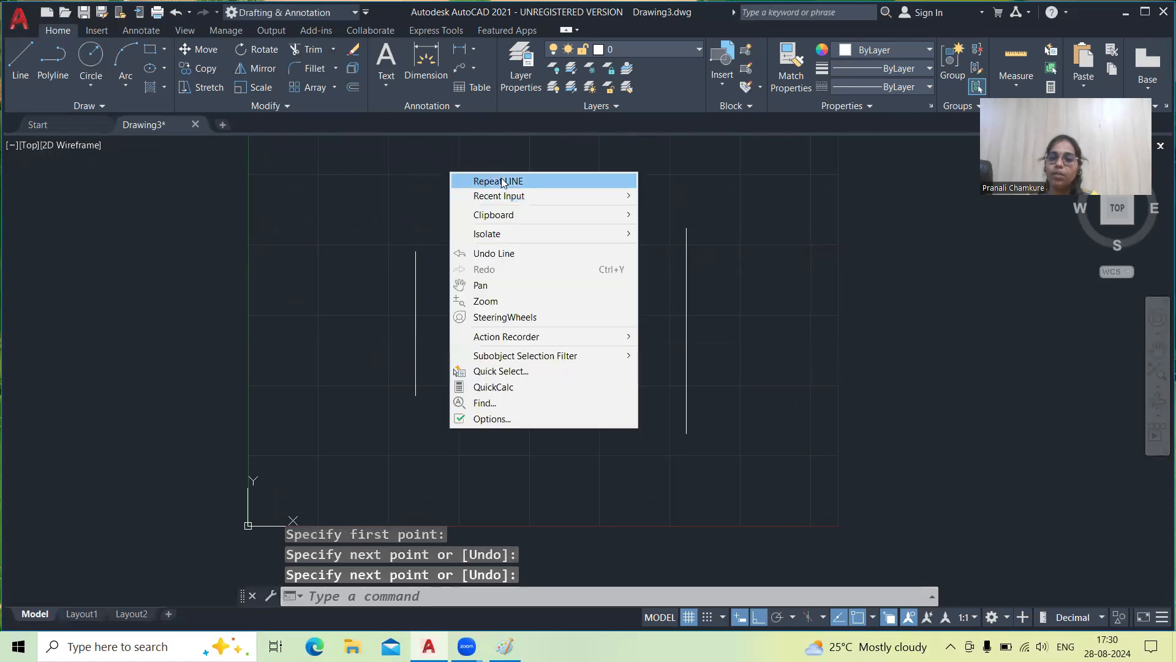
pyautogui.click(484, 179)
pyautogui.click(529, 163)
pyautogui.click(681, 165)
pyautogui.rightClick(671, 167)
pyautogui.click(713, 177)
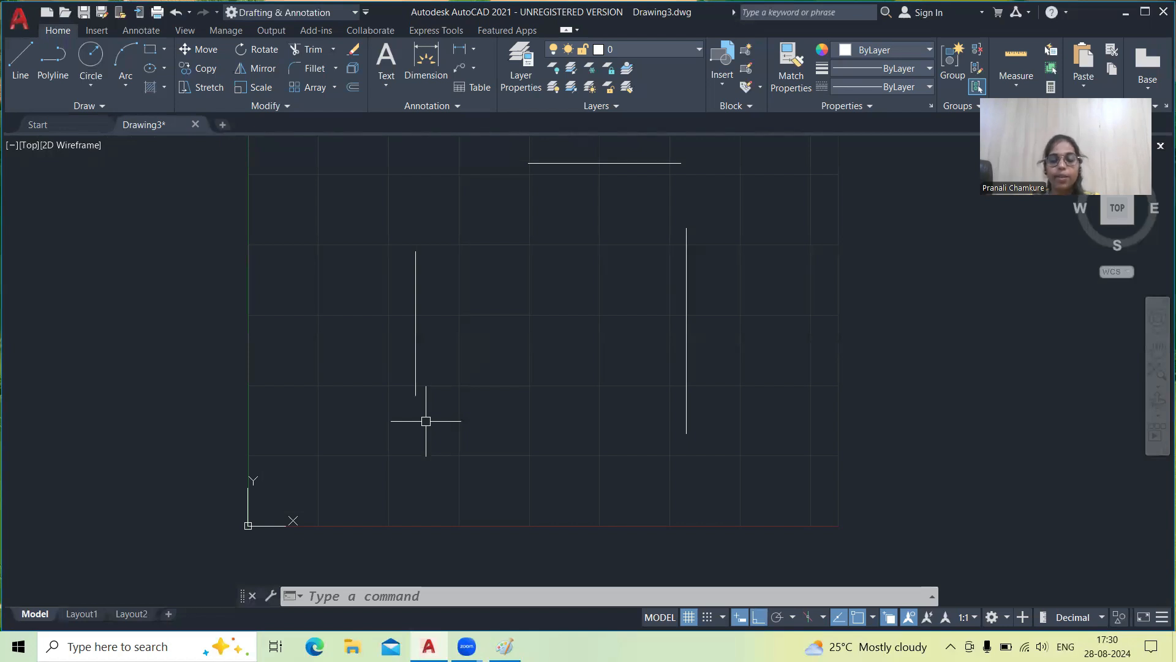
# Draw a 3P circle through a point on the left vertical line, the right vertical line and the upper horizontal line
pyautogui.press('Return')
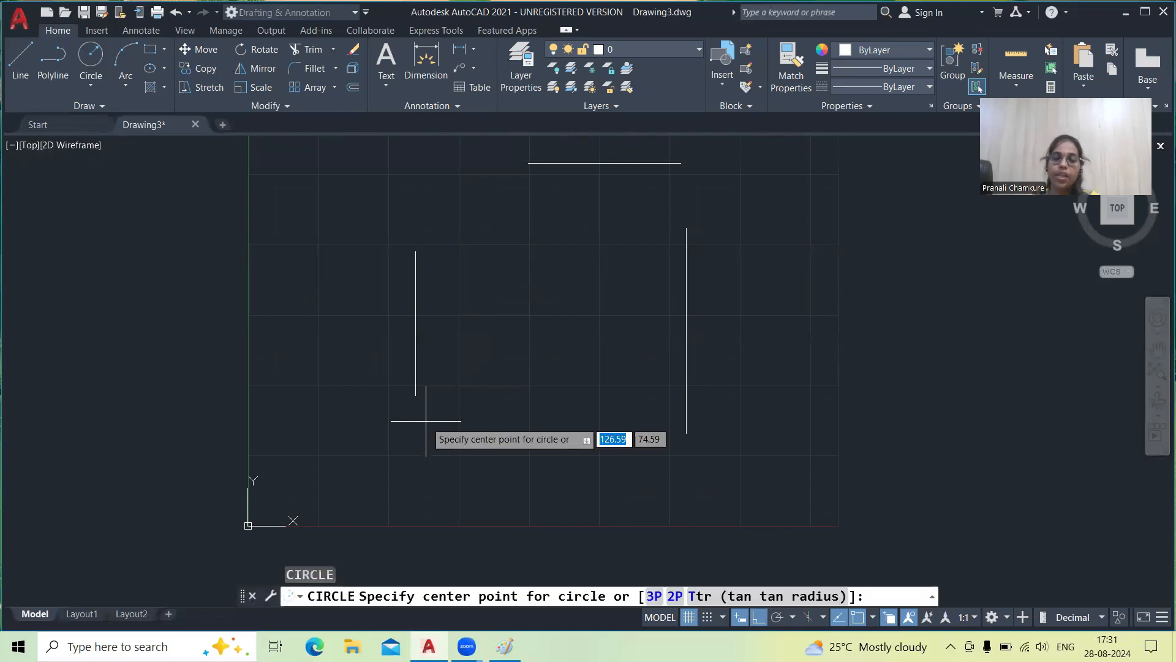
pyautogui.click(655, 596)
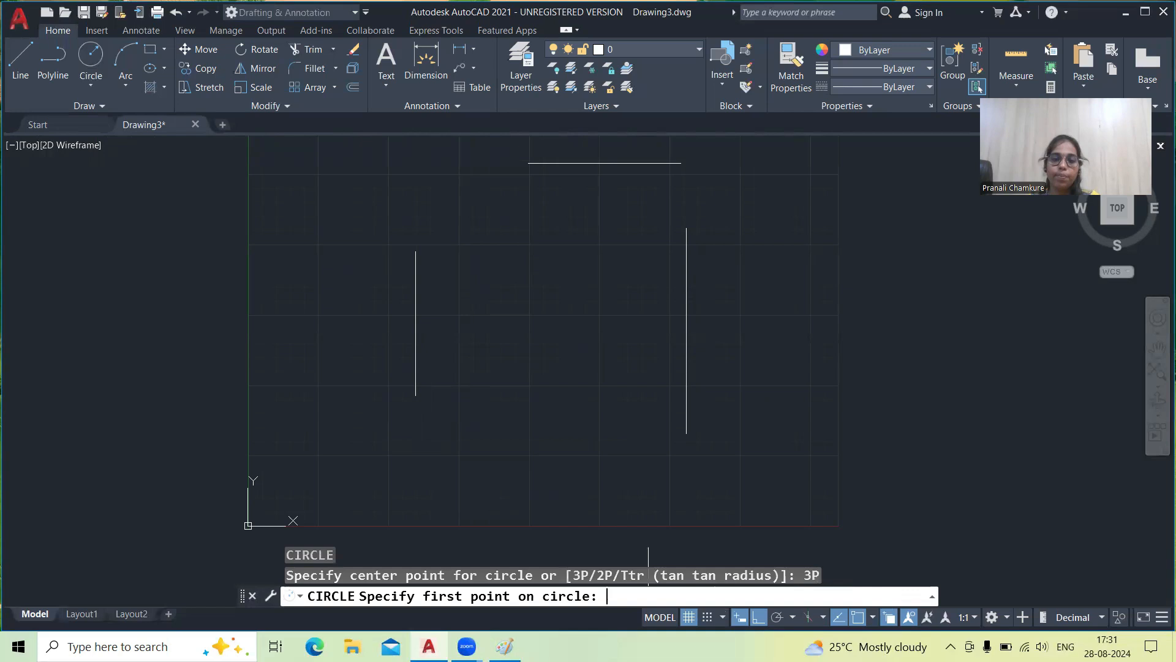
pyautogui.click(415, 297)
pyautogui.click(686, 297)
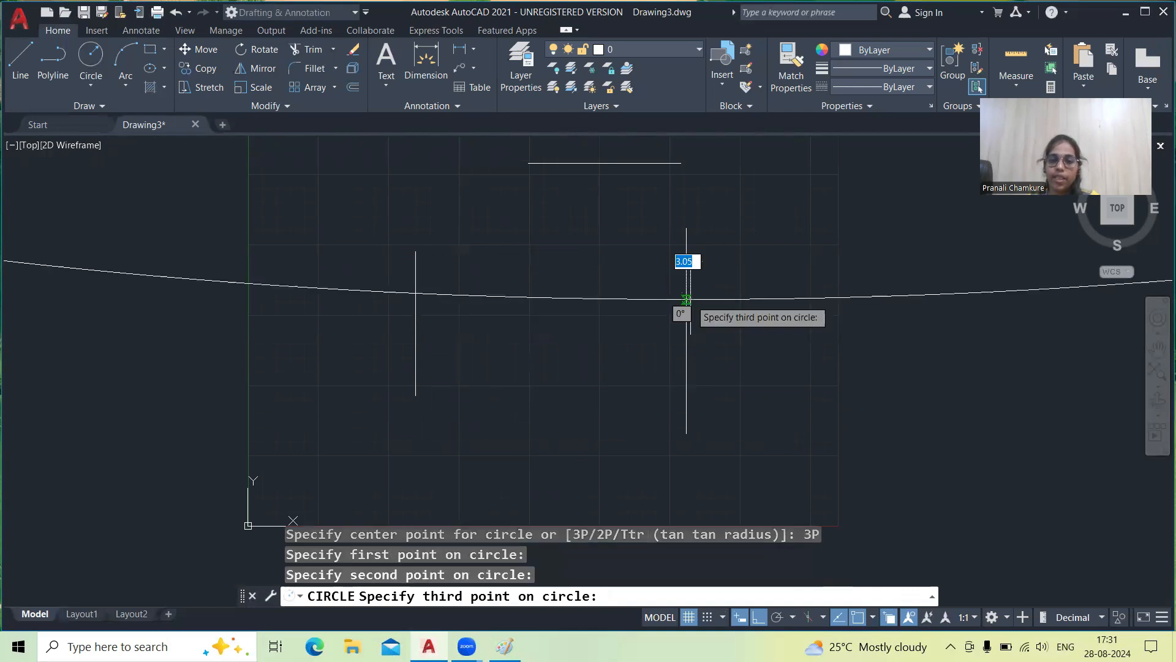
pyautogui.click(578, 162)
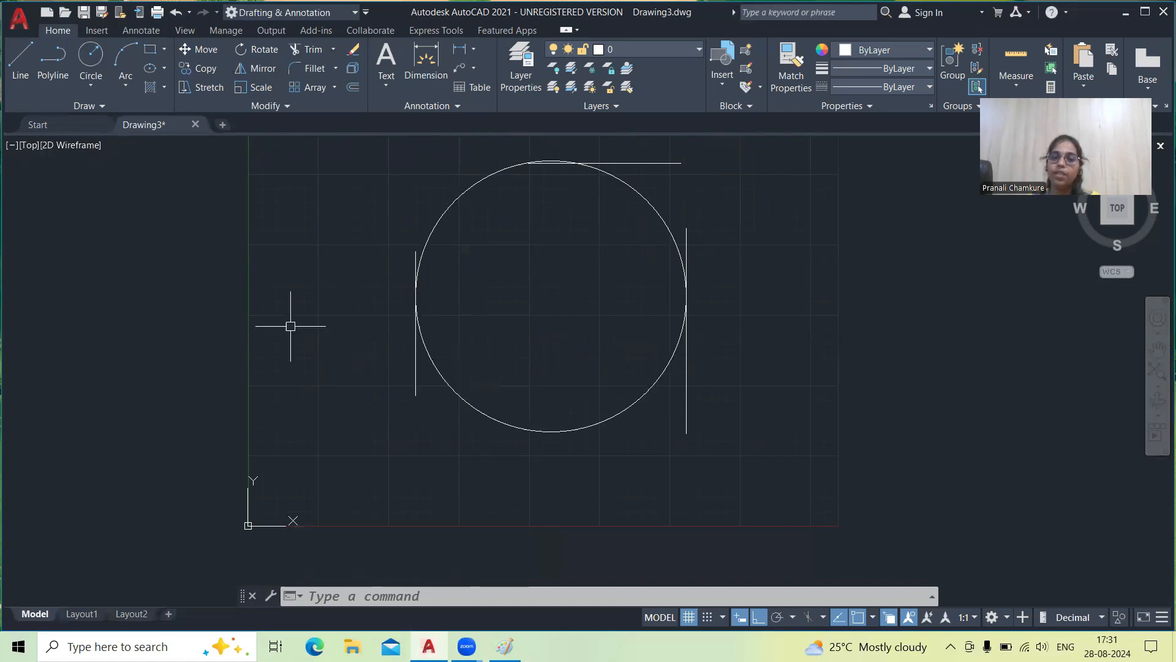
pyautogui.rightClick(273, 274)
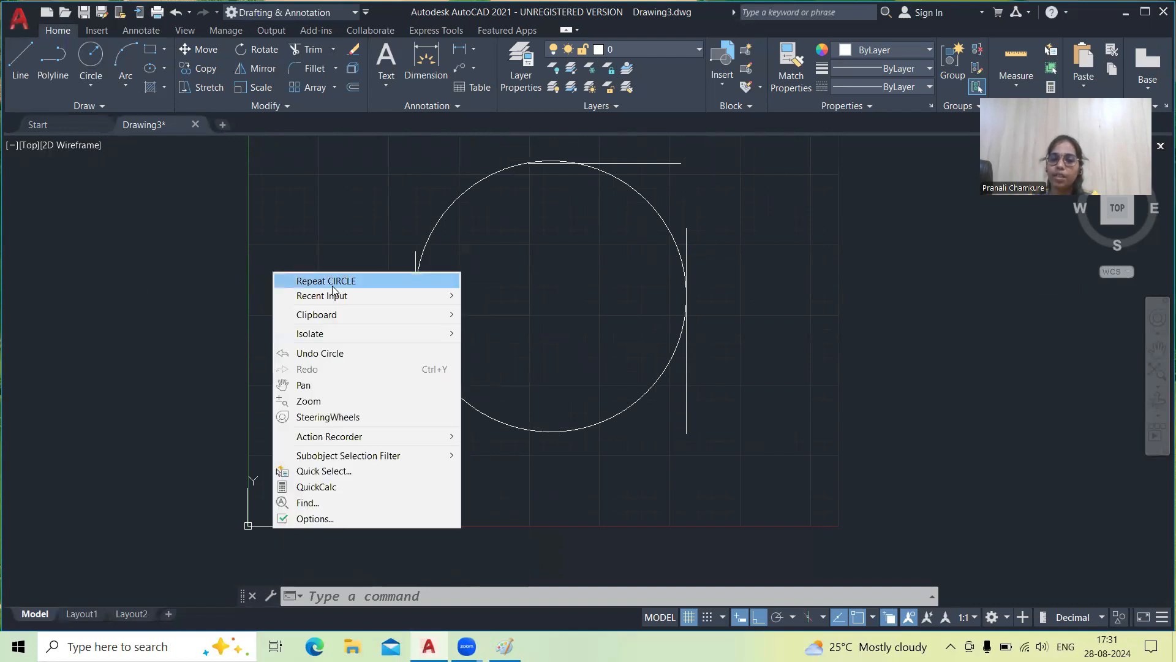
pyautogui.click(301, 253)
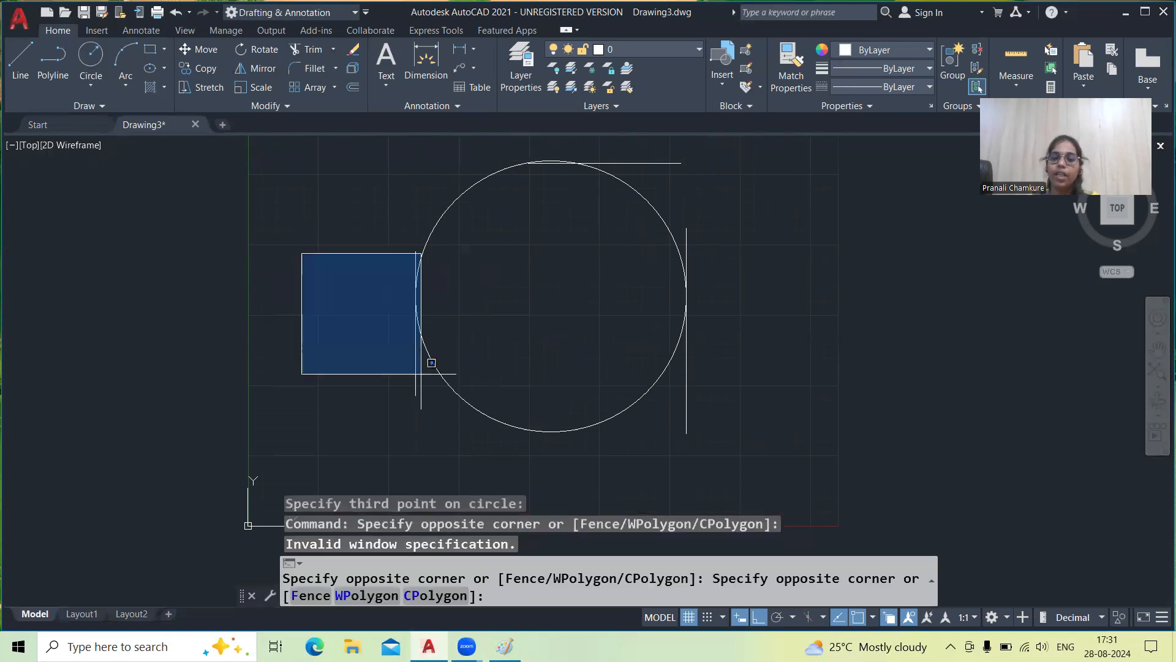
pyautogui.click(153, 307)
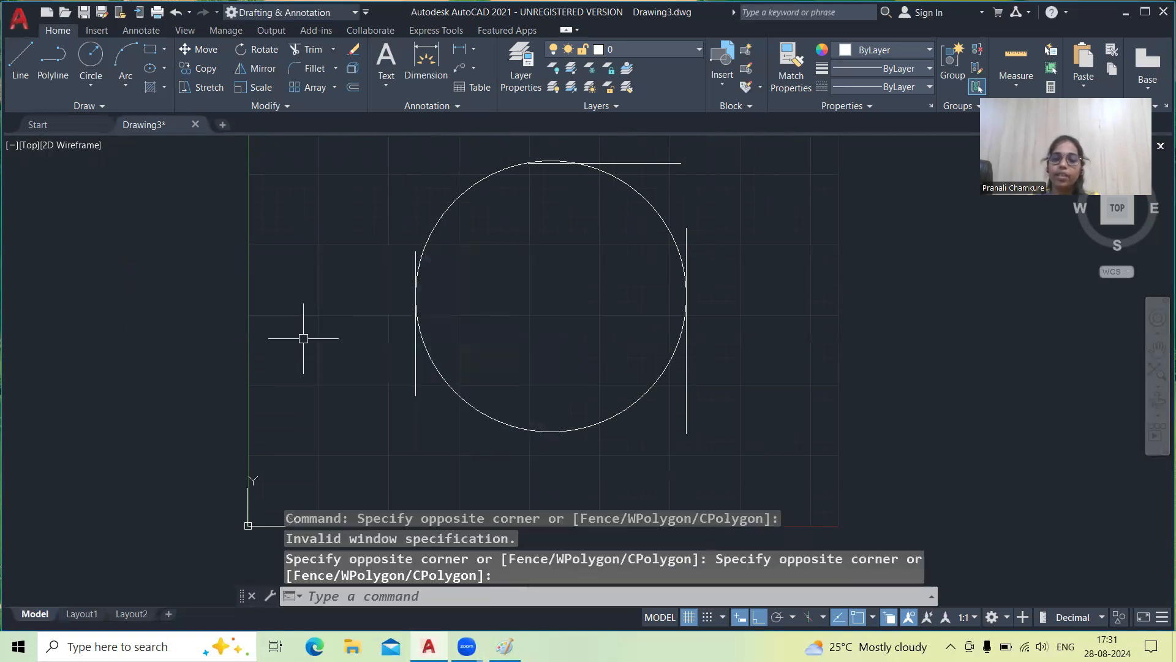
pyautogui.press('Return')
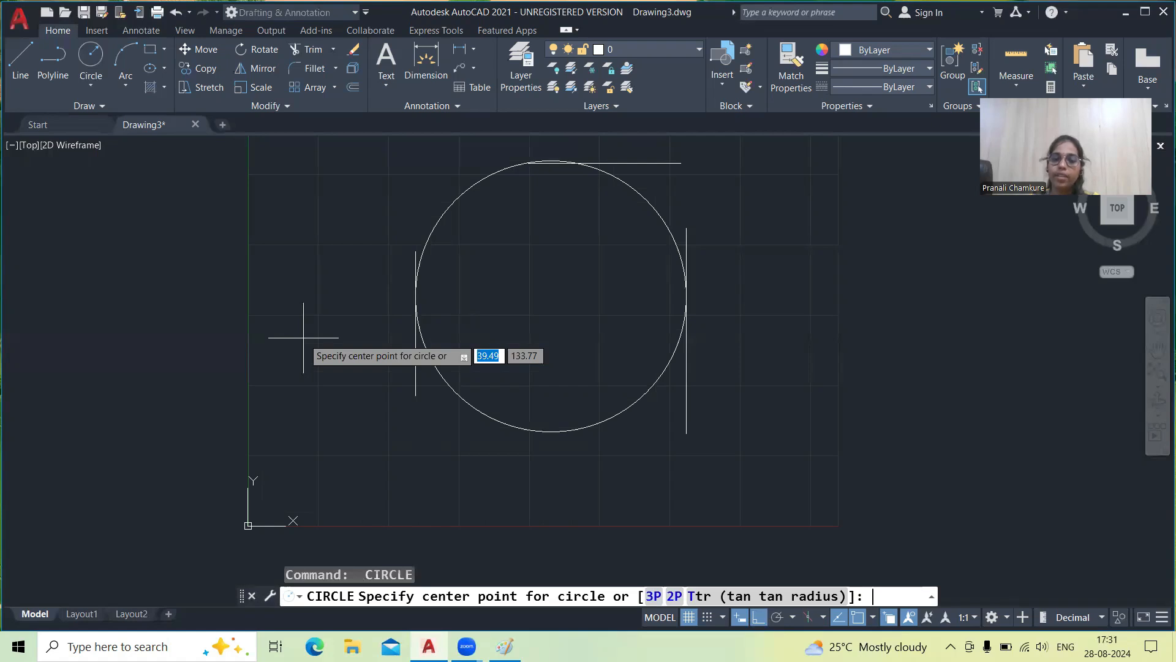
pyautogui.press('Escape')
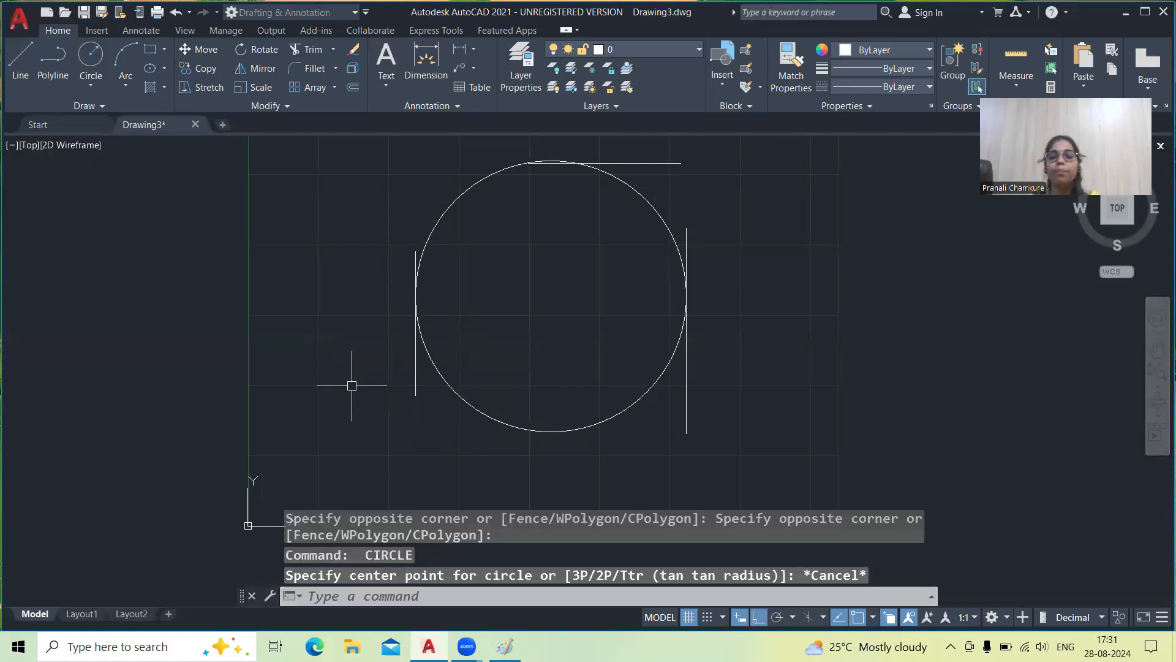
pyautogui.moveTo(525, 370)
pyautogui.mouseDown(button='middle')
pyautogui.moveTo(331, 372)
pyautogui.moveTo(232, 355)
pyautogui.mouseUp(button='middle')
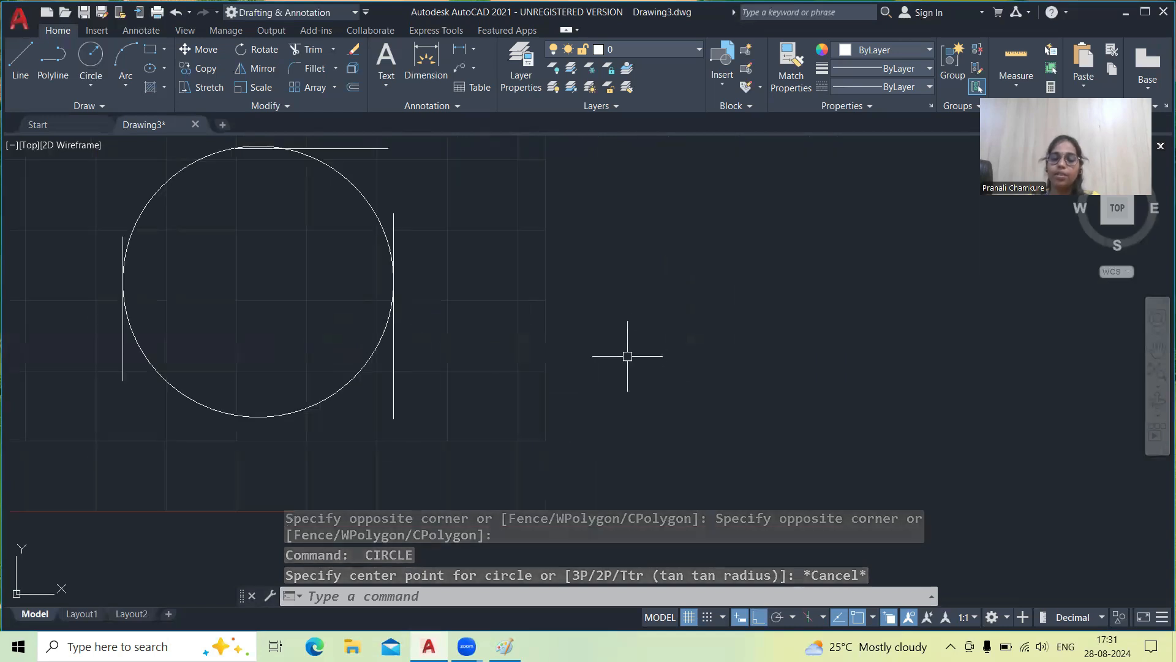
pyautogui.press('Return')
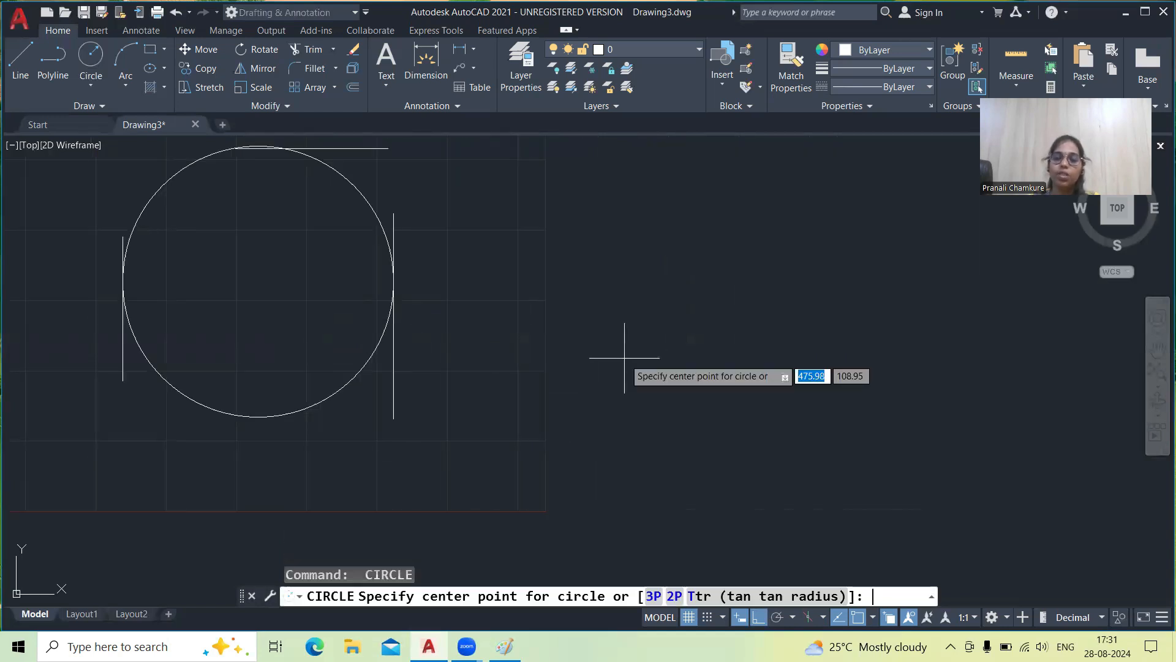
pyautogui.rightClick(624, 362)
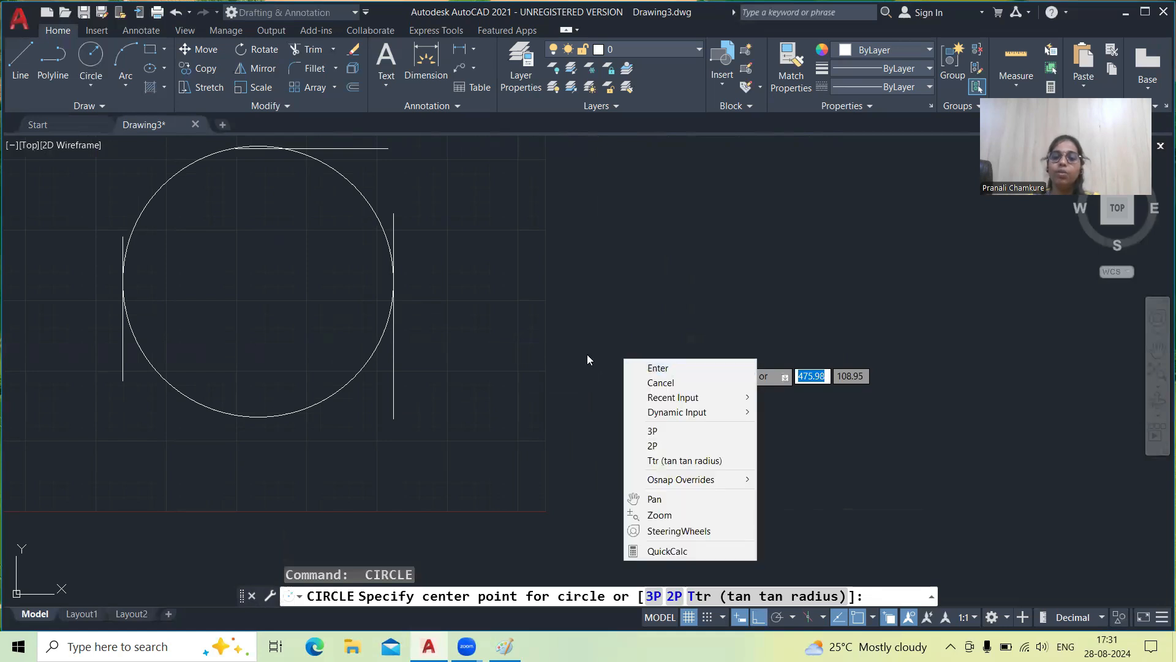
pyautogui.rightClick(507, 302)
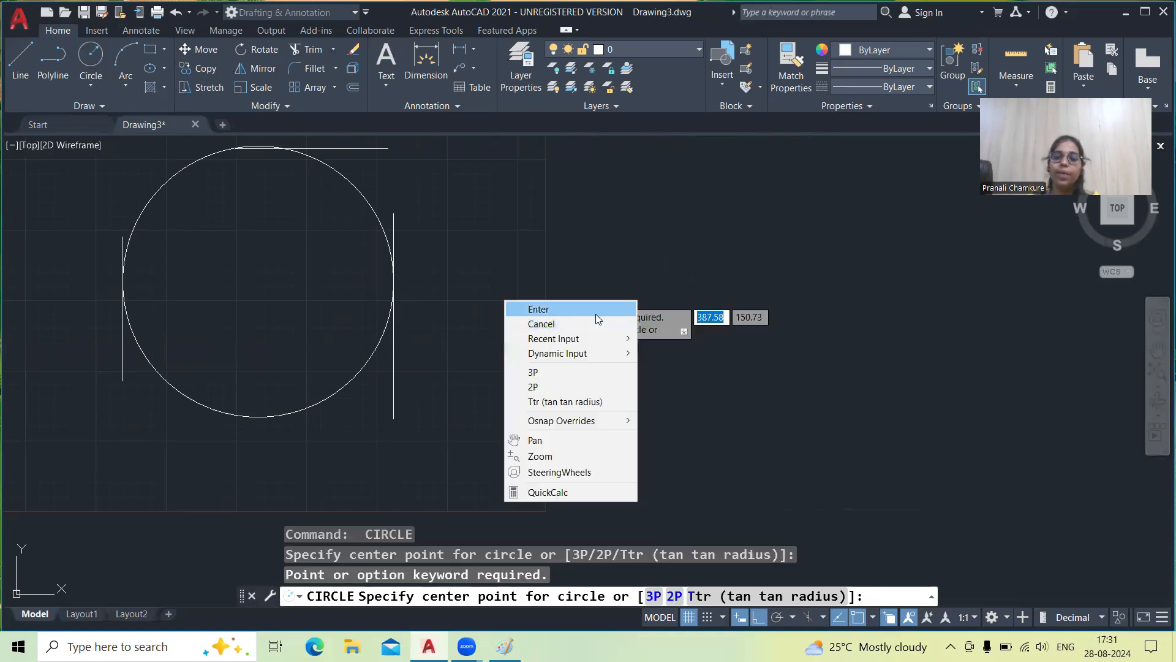
pyautogui.click(539, 309)
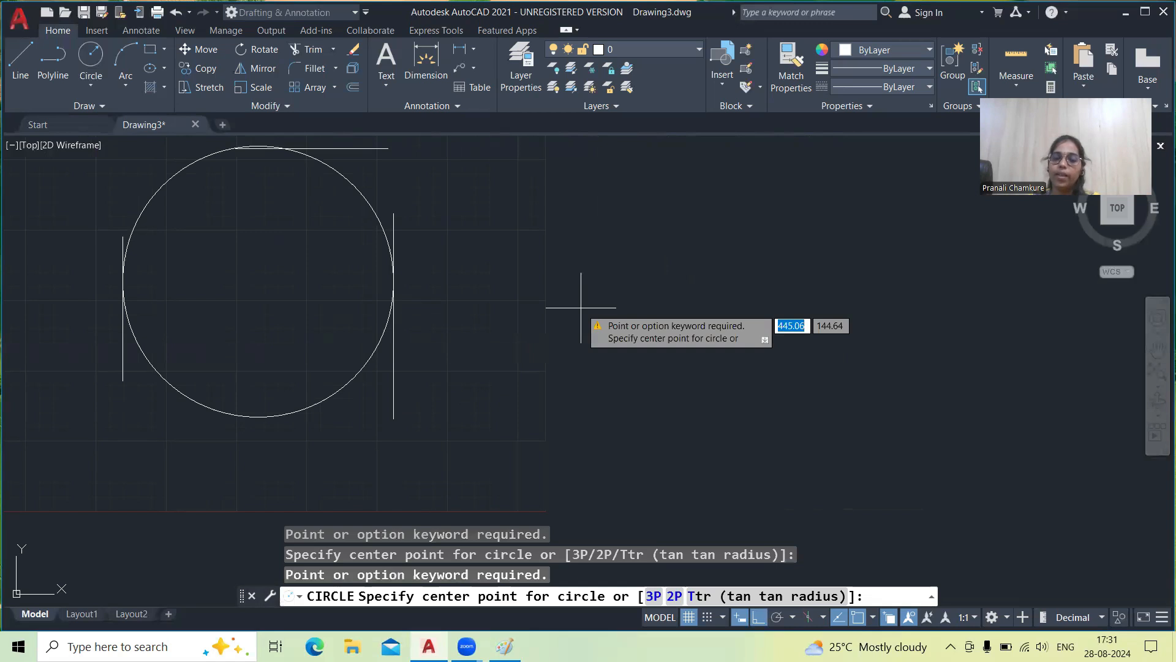
pyautogui.press('Escape')
# Erase the circle together with the two vertical lines and the horizontal line around it
pyautogui.moveTo(578, 312); pyautogui.dragTo(651, 361, button='middle')
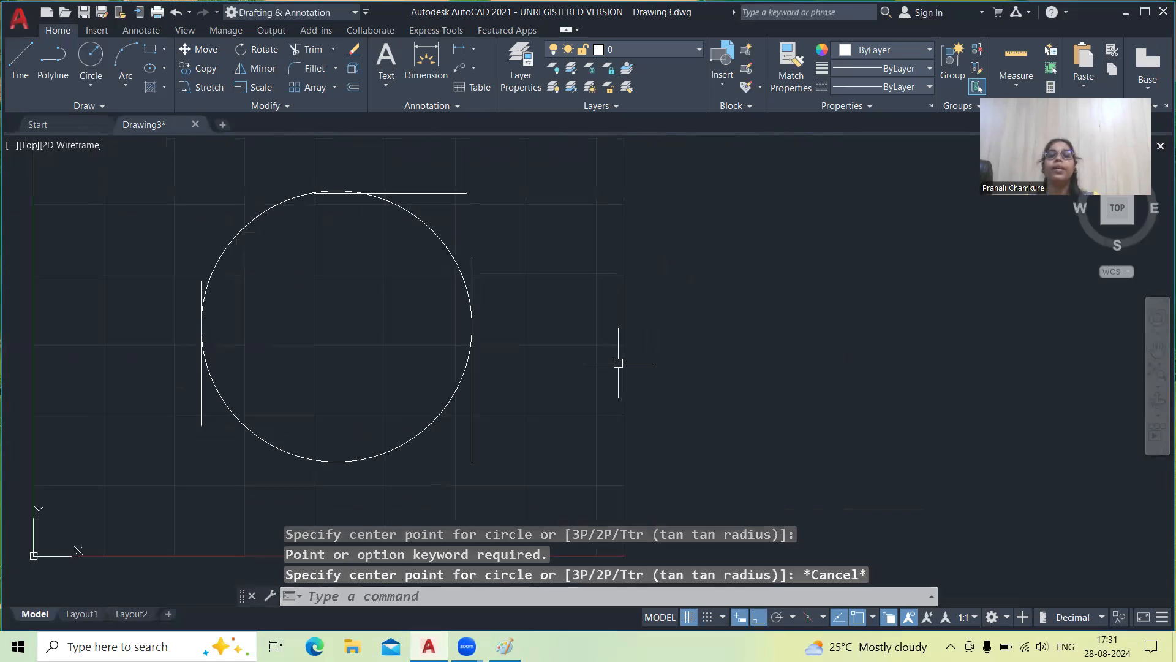
pyautogui.moveTo(587, 331)
pyautogui.mouseDown()
pyautogui.moveTo(435, 189)
pyautogui.moveTo(180, 422)
pyautogui.moveTo(202, 482)
pyautogui.mouseUp()
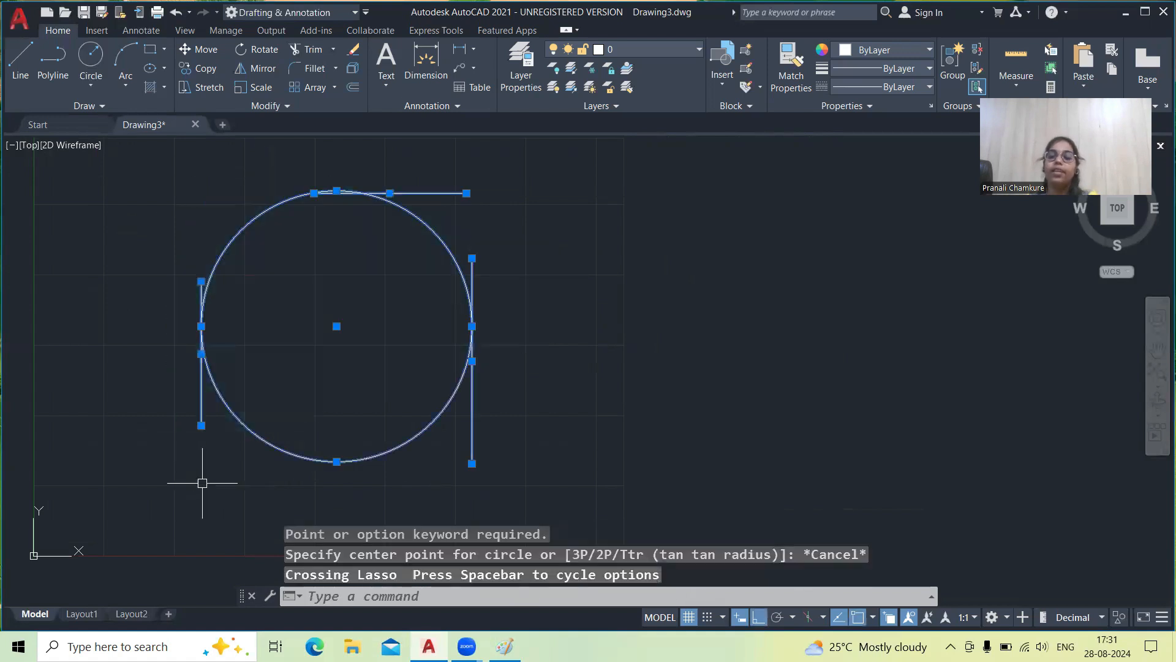
pyautogui.press('Delete')
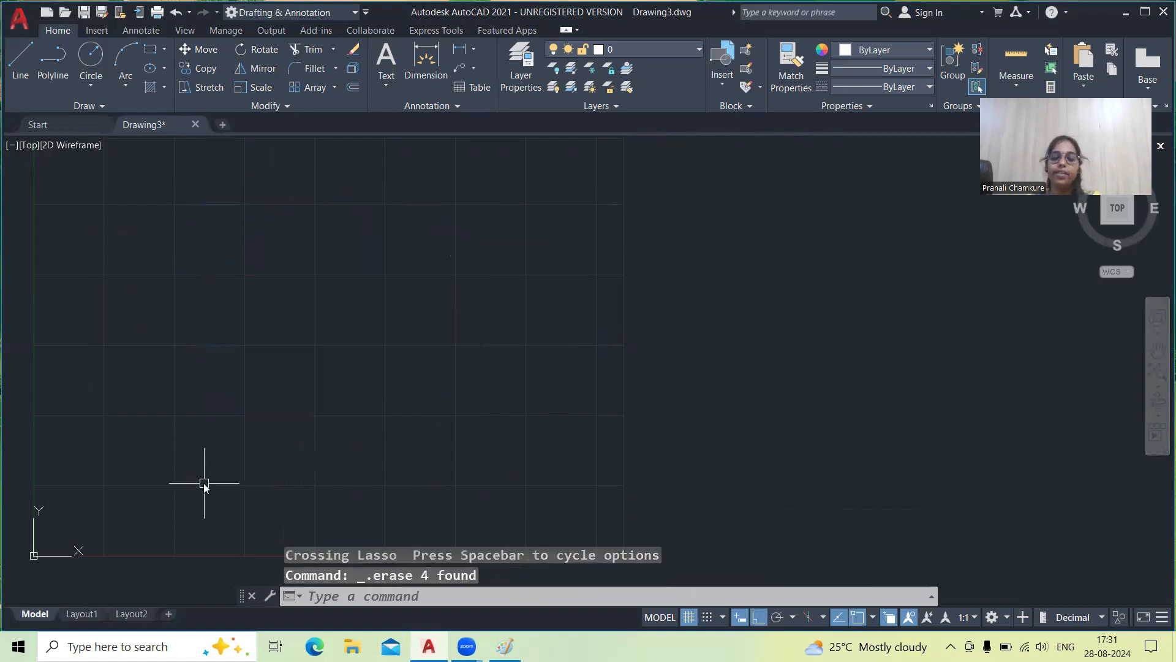
# Draw two large center-radius circles side by side over the grid, the left one with a radius of about 105
pyautogui.press('Return')
pyautogui.click(185, 278)
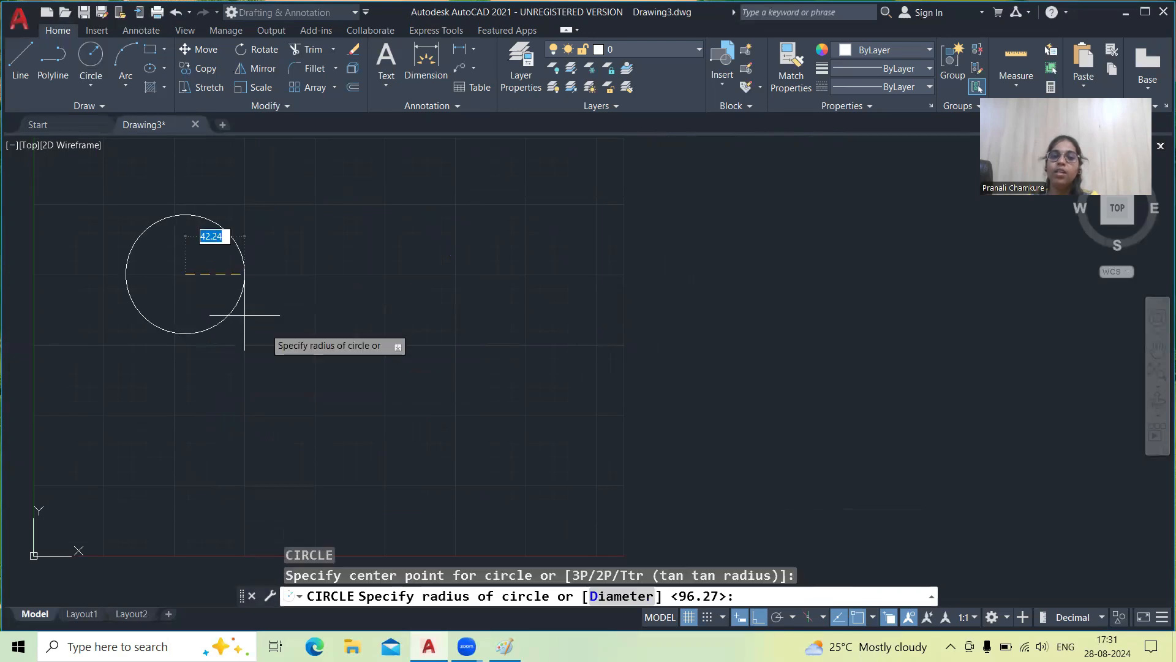
pyautogui.write('c')
pyautogui.press('Return')
pyautogui.click(461, 252)
pyautogui.click(583, 307)
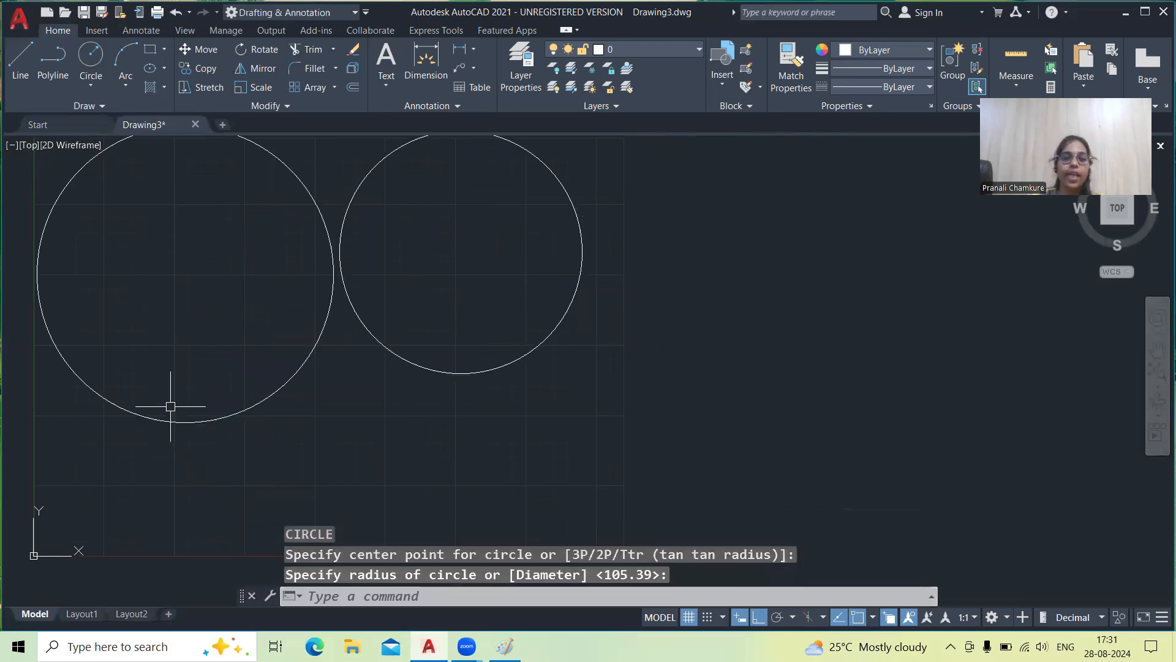
# Review the available circle construction methods
pyautogui.click(95, 88)
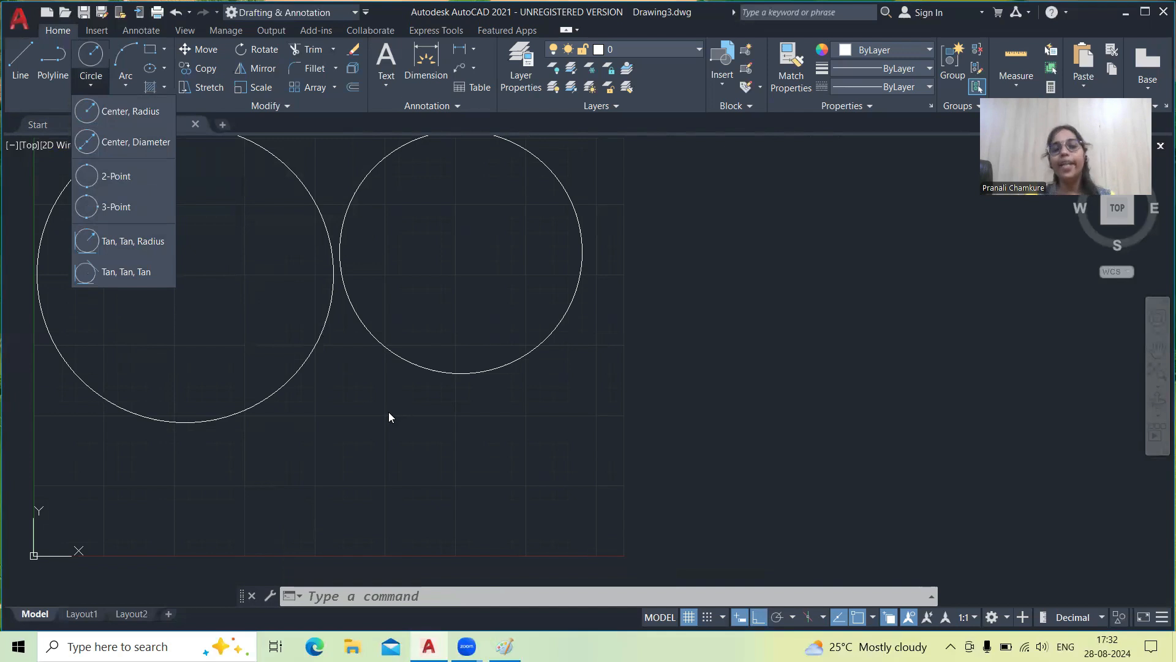
pyautogui.click(374, 451)
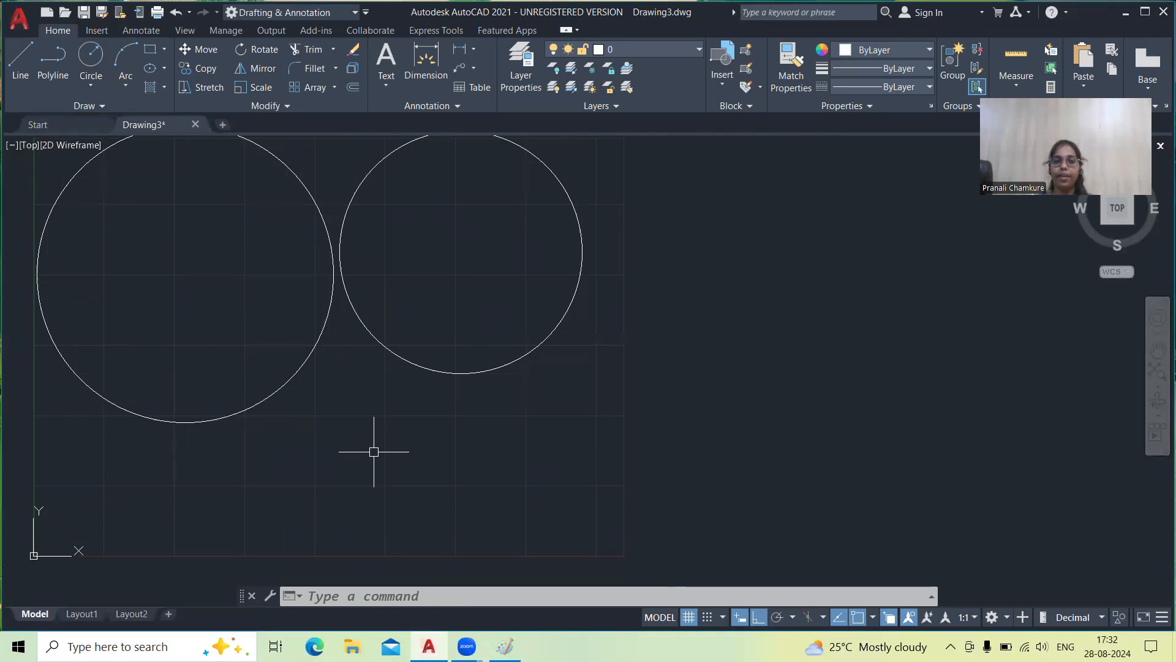
# Erase the two large circles to empty the drawing area
pyautogui.scroll(-5, 341, 212)
pyautogui.moveTo(557, 235); pyautogui.dragTo(231, 252)
pyautogui.press('Delete')
pyautogui.scroll(6, 332, 231)
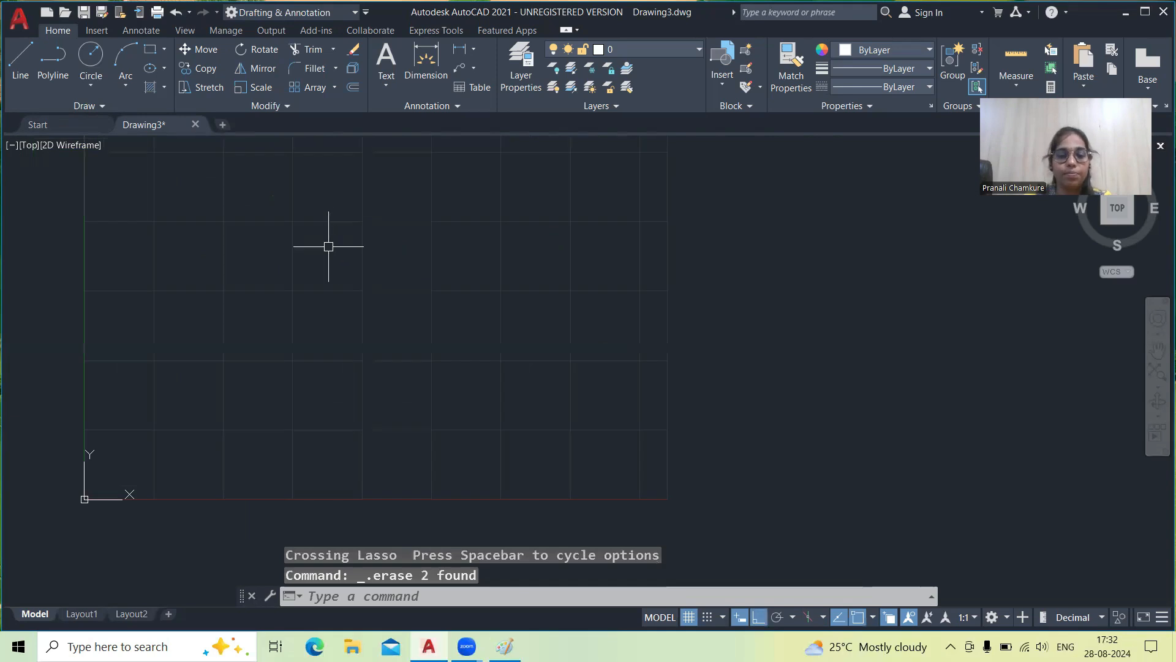
# Draw two spaced center-radius circles on the upper grid, the left with a radius of about 51 and the right about 47
pyautogui.press('Return')
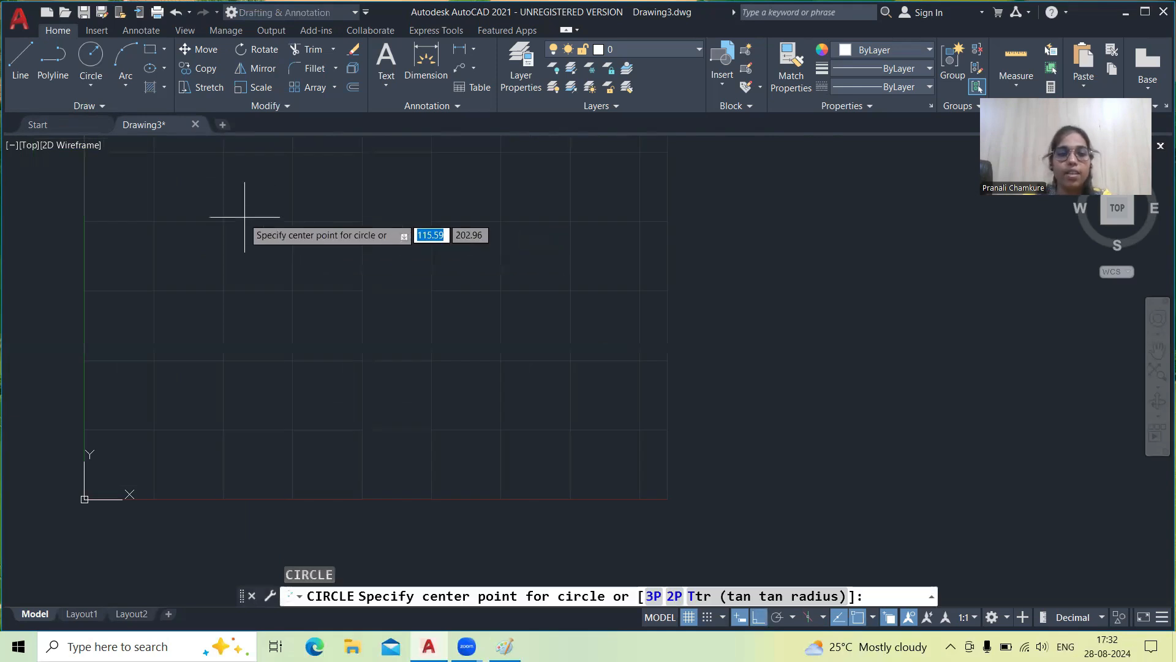
pyautogui.click(202, 241)
pyautogui.click(253, 289)
pyautogui.press('Return')
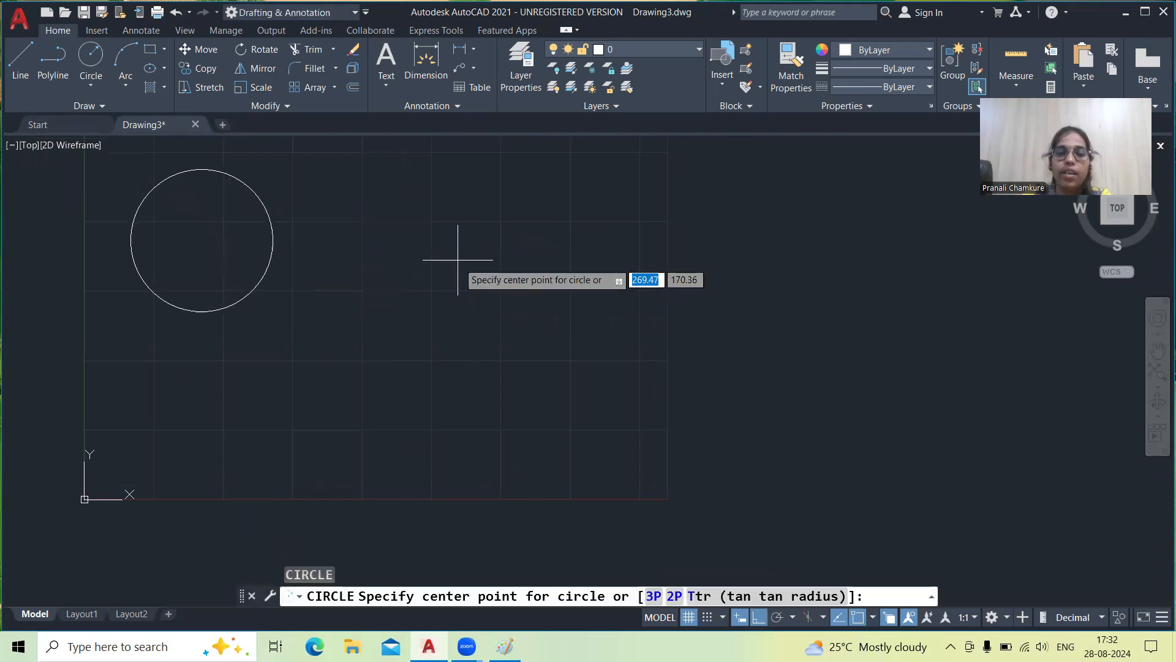
pyautogui.click(470, 233)
pyautogui.click(514, 283)
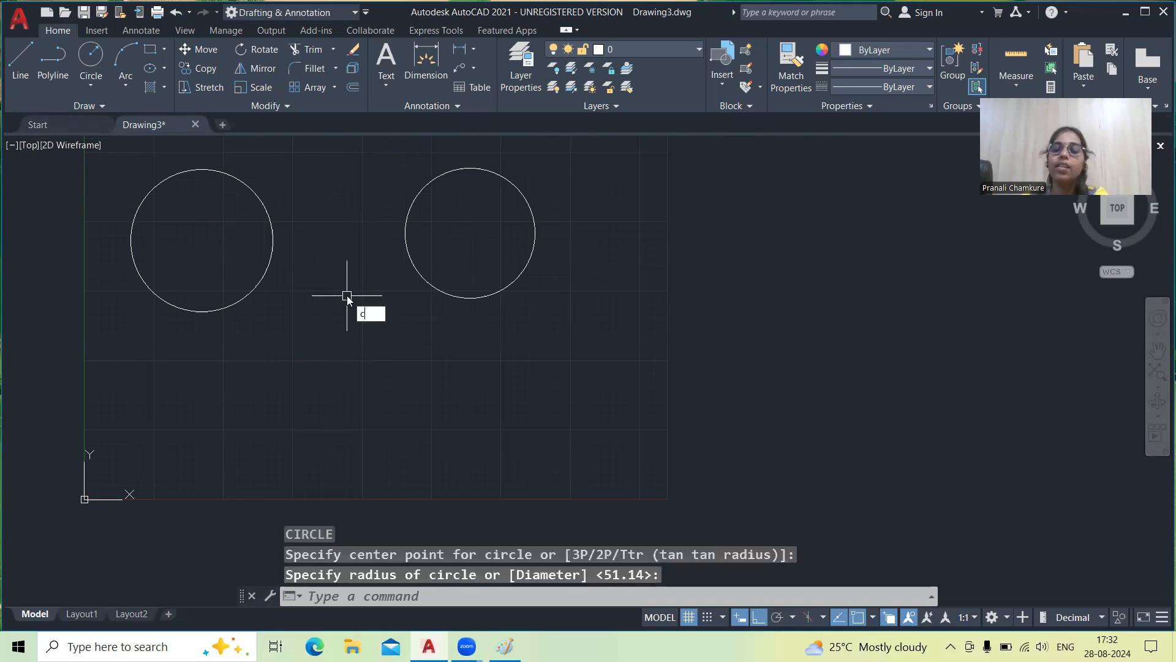
# Draw a Ttr (tan tan radius) circle of radius 50 in the gap, tangent to the left and right circles
pyautogui.press('Return')
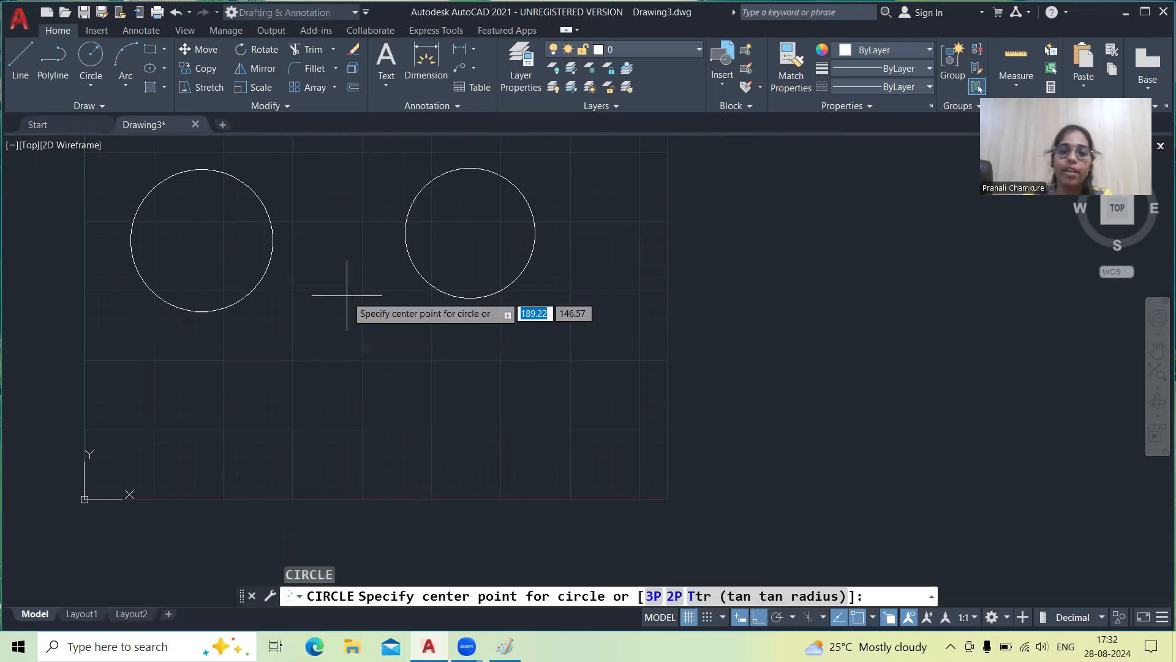
pyautogui.click(782, 597)
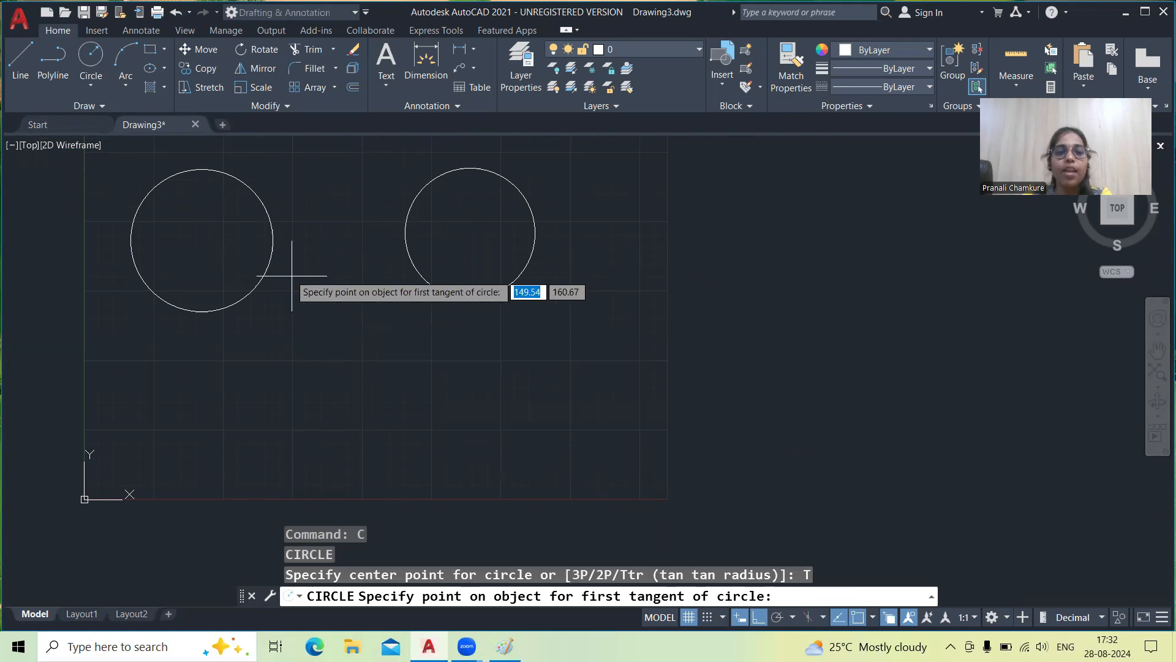
pyautogui.click(270, 251)
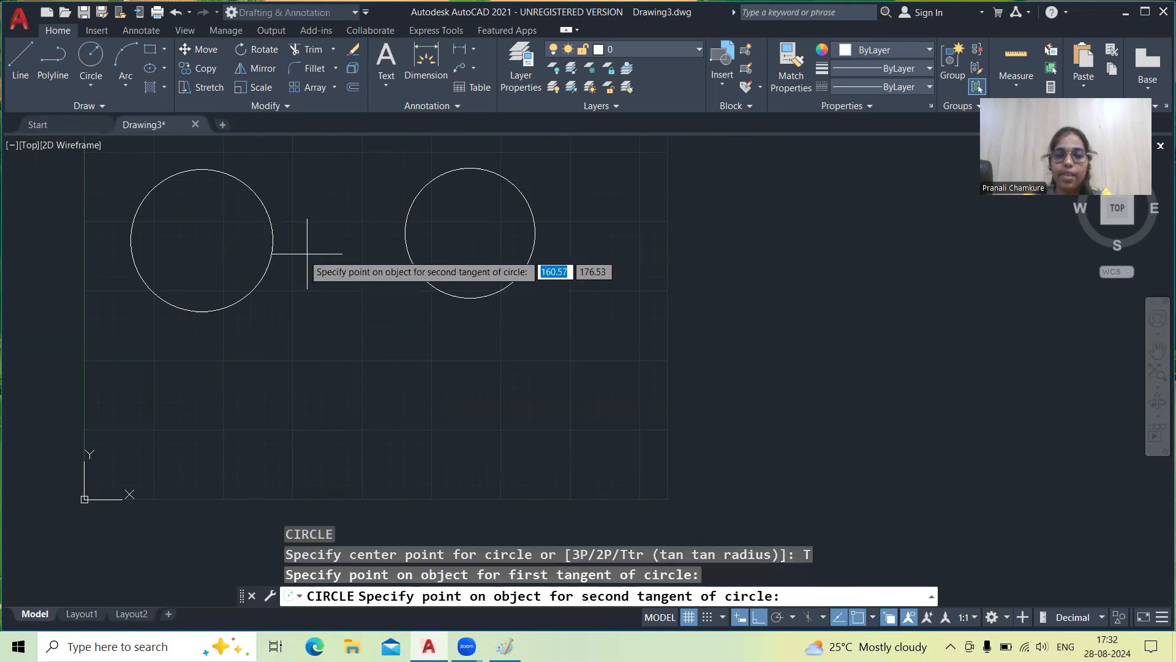
pyautogui.click(408, 255)
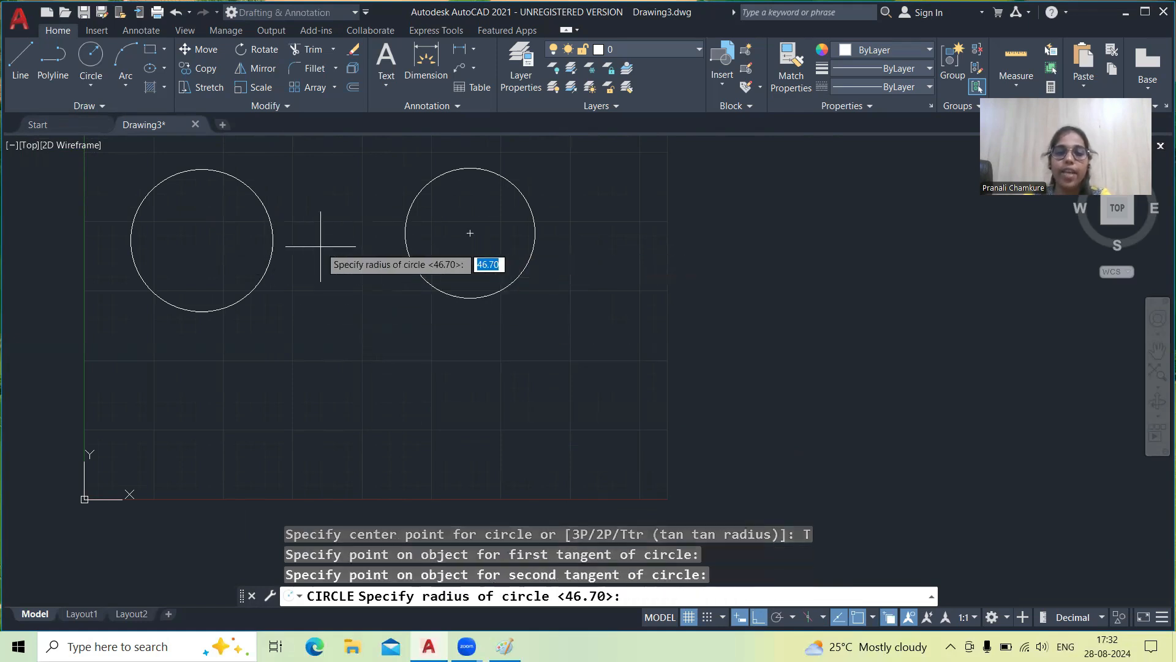
pyautogui.write('50')
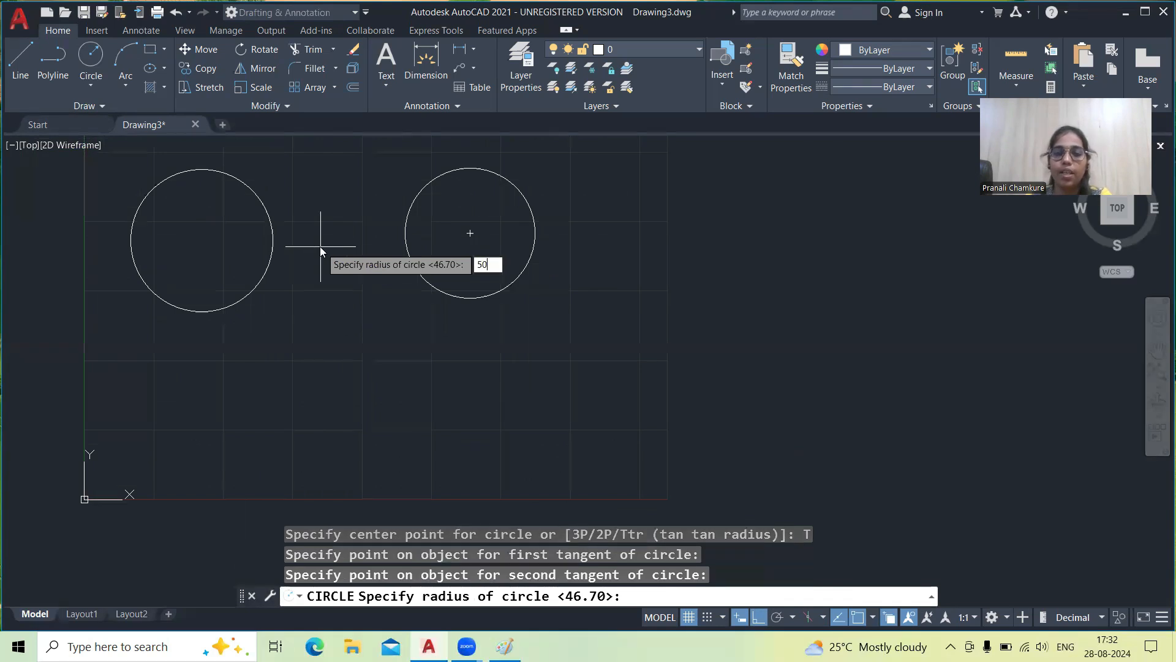
pyautogui.press('Return')
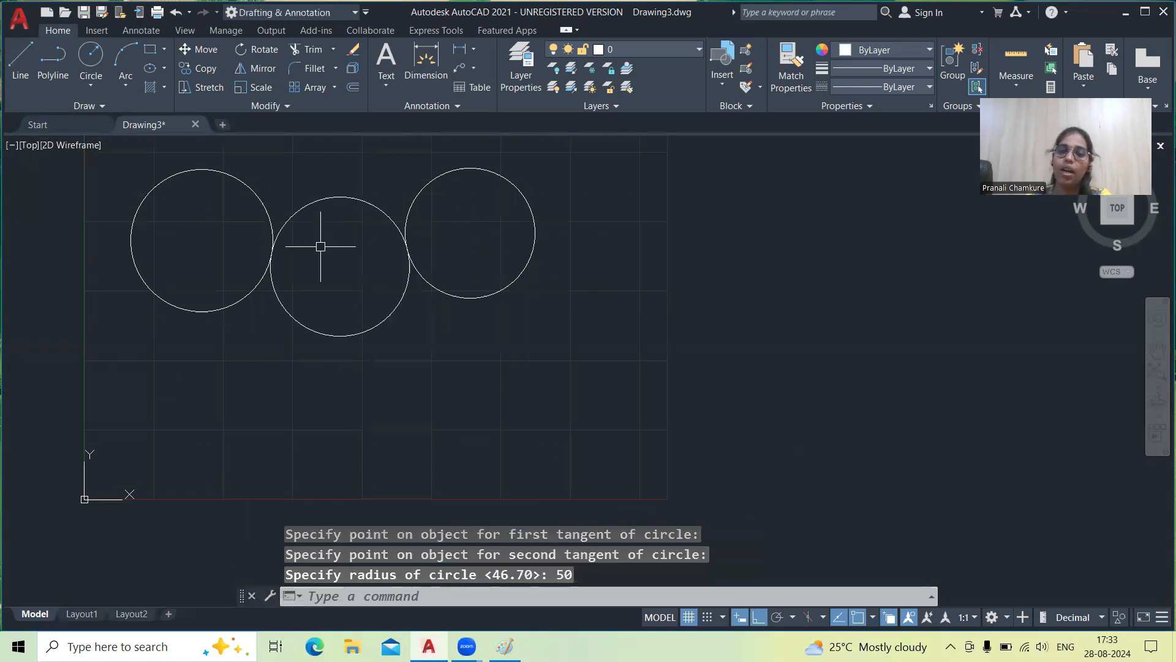
# Draw a small Ttr circle of radius 10 below the contact area, tangent to the left and middle circles
pyautogui.scroll(-2, 376, 242)
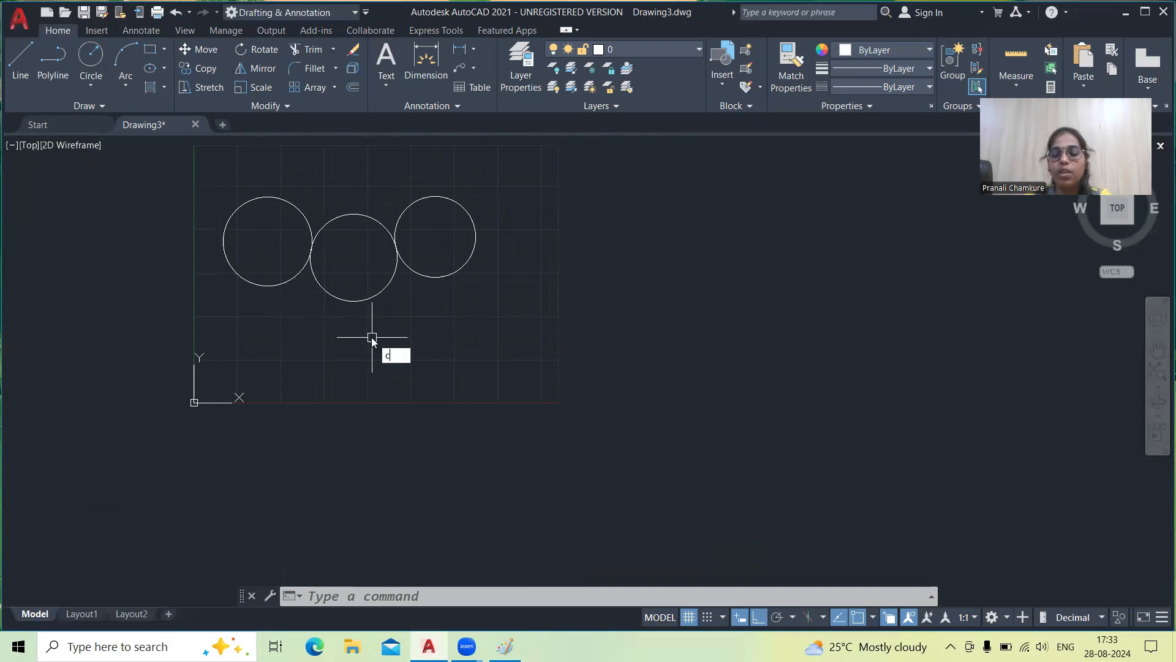
pyautogui.press('Return')
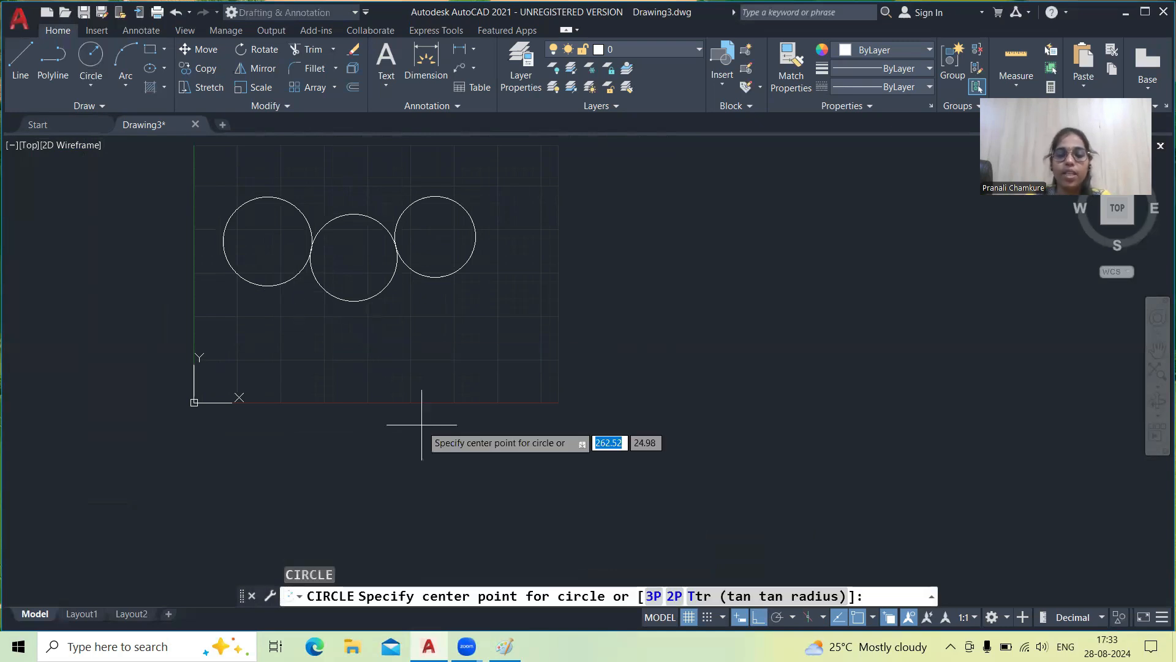
pyautogui.click(757, 601)
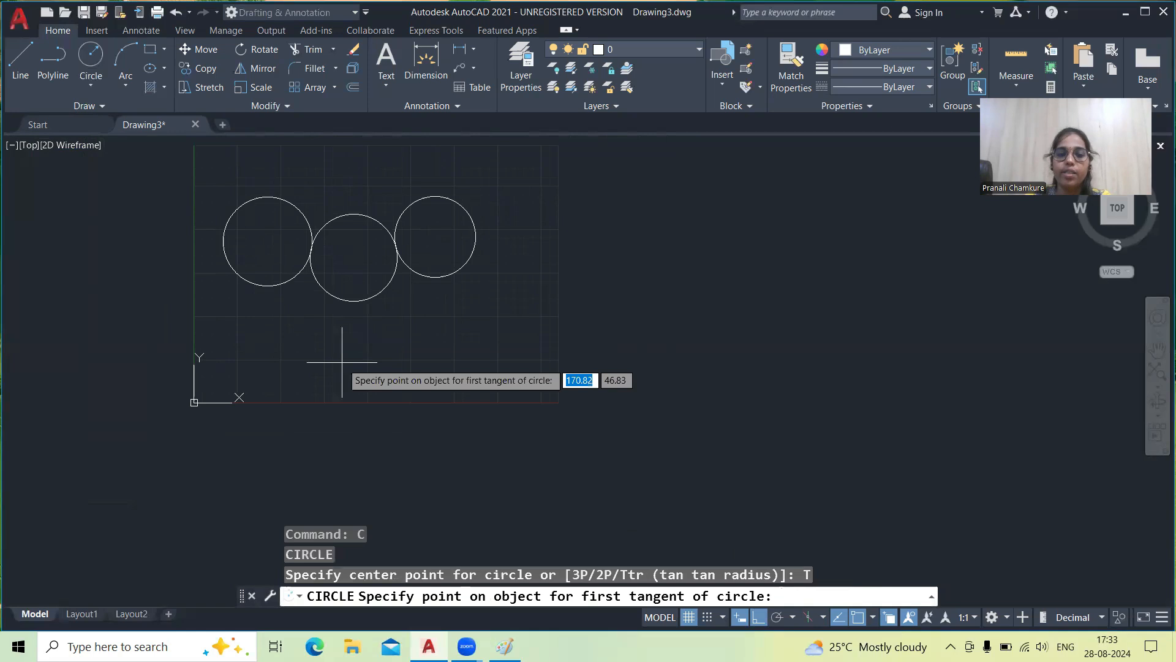
pyautogui.click(290, 281)
pyautogui.click(315, 268)
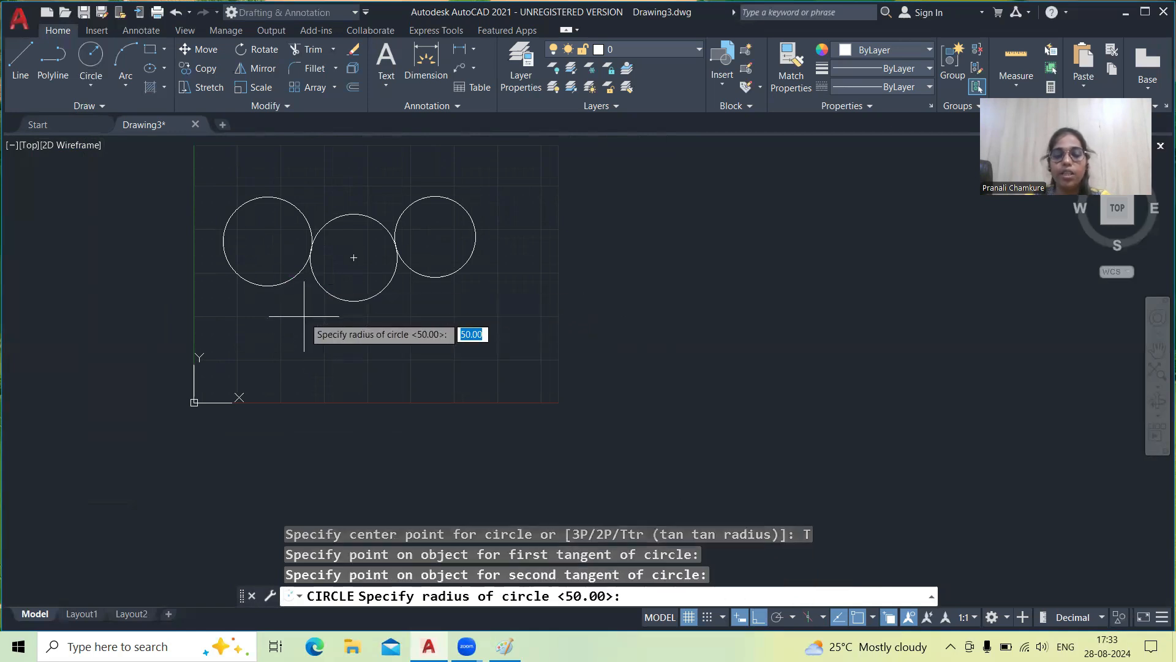
pyautogui.write('10')
pyautogui.press('Return')
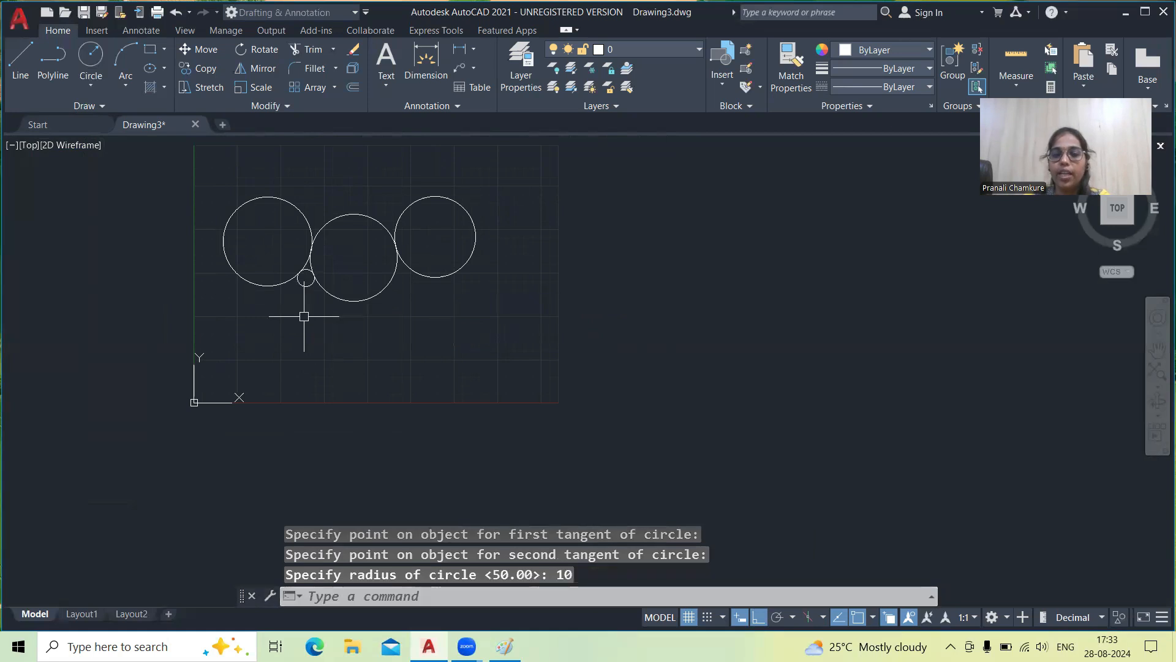
pyautogui.scroll(4, 291, 292)
pyautogui.scroll(2, 288, 297)
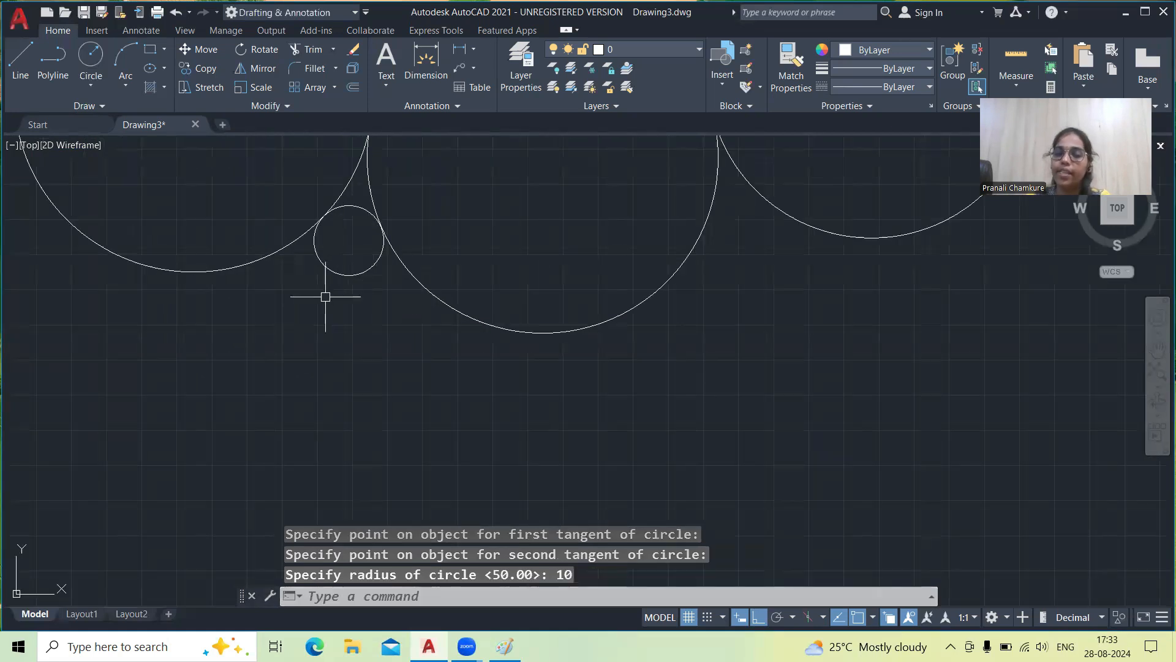
pyautogui.scroll(-5, 326, 297)
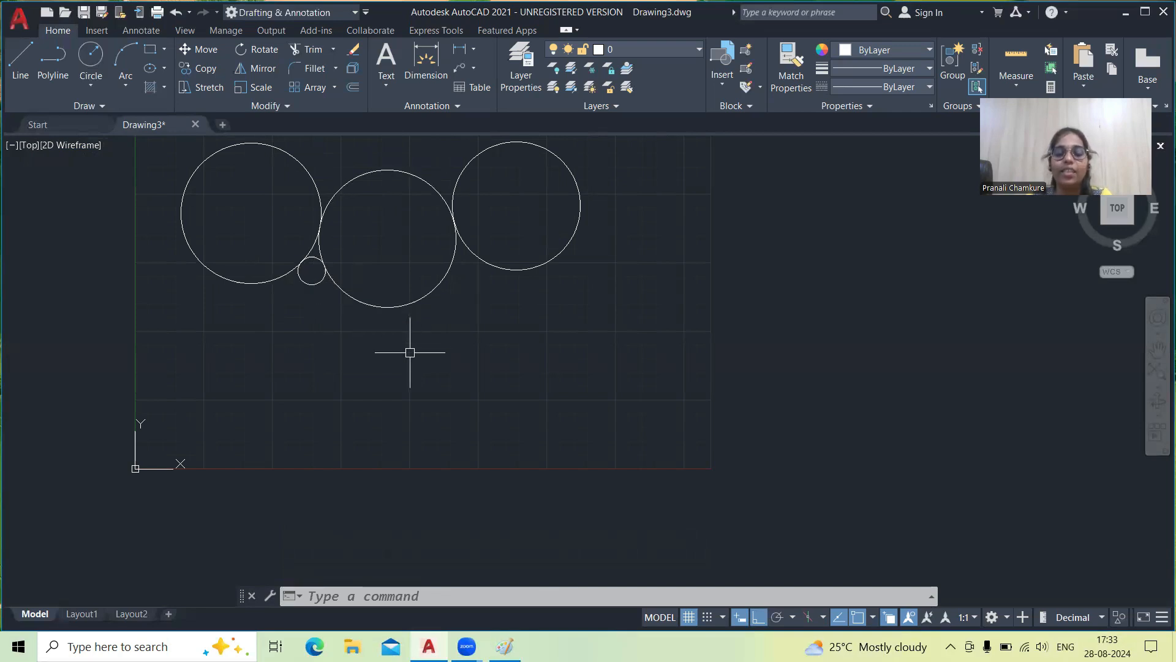
# Draw a separate center-radius circle to the right of the row of touching circles
pyautogui.write('c')
pyautogui.press('Return')
pyautogui.moveTo(407, 342); pyautogui.dragTo(312, 405, button='middle')
pyautogui.click(548, 244)
pyautogui.click(600, 293)
# Draw two smaller circles to the right of the new circle, the upper one with a radius of about 37 and another below it
pyautogui.write('c')
pyautogui.press('Return')
pyautogui.click(711, 208)
pyautogui.click(748, 245)
pyautogui.write('c')
pyautogui.press('Return')
pyautogui.click(665, 348)
pyautogui.click(699, 385)
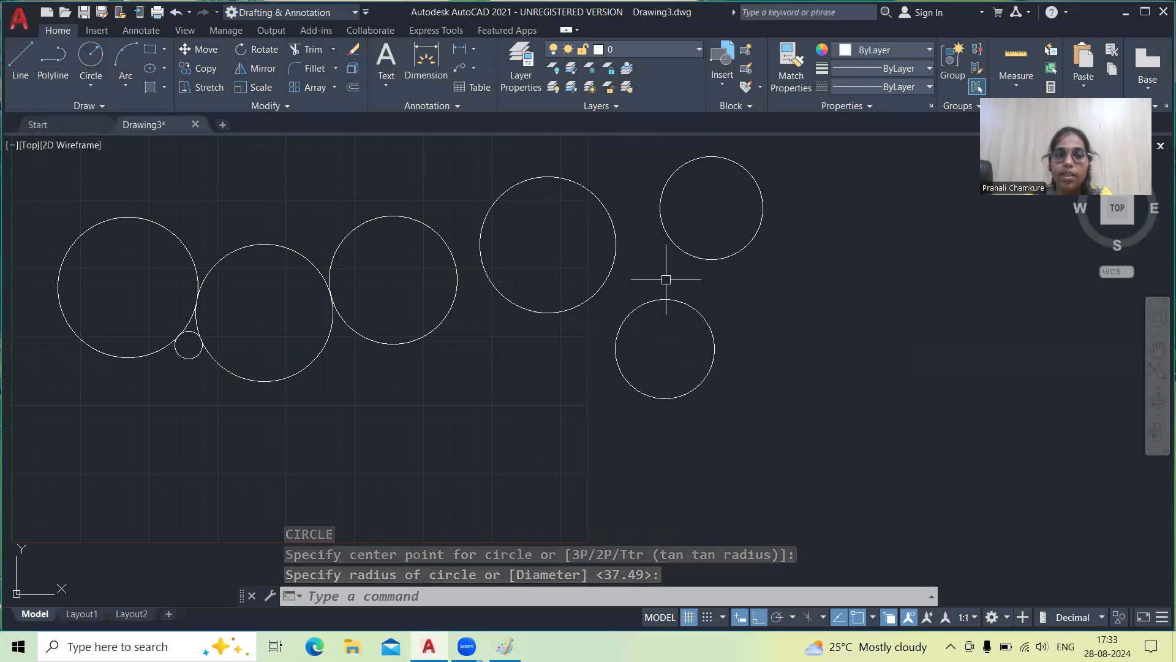
# Draw a Tan, Tan, Tan circle in the space between the three separate circles, tangent to all three
pyautogui.click(86, 88)
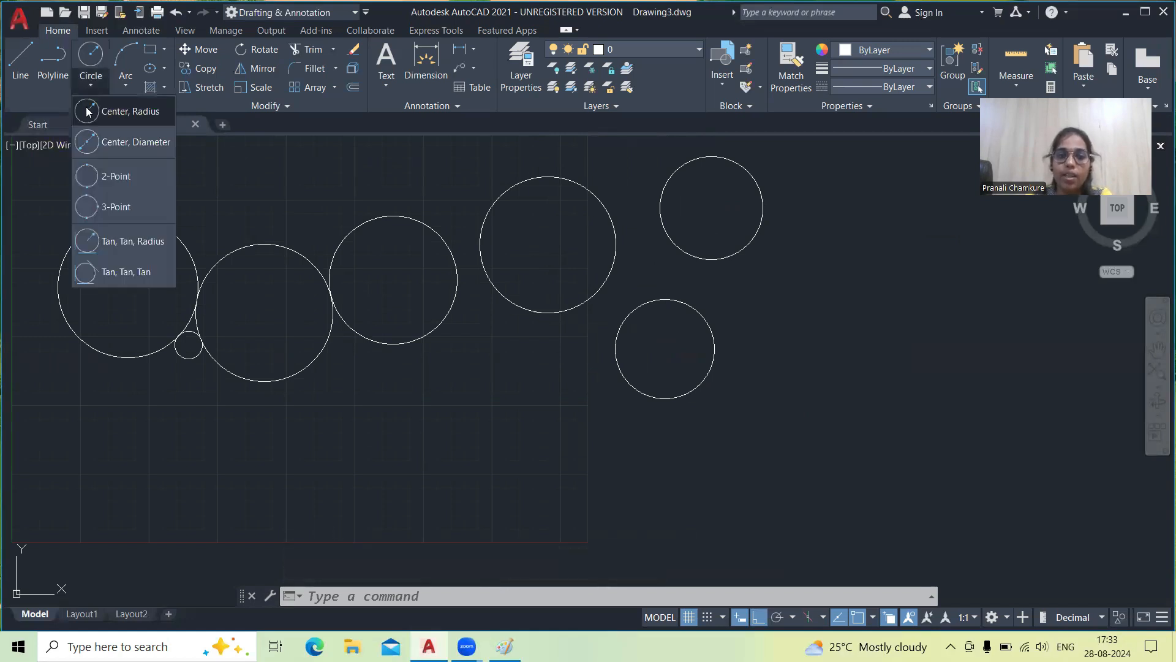
pyautogui.click(112, 273)
pyautogui.click(616, 251)
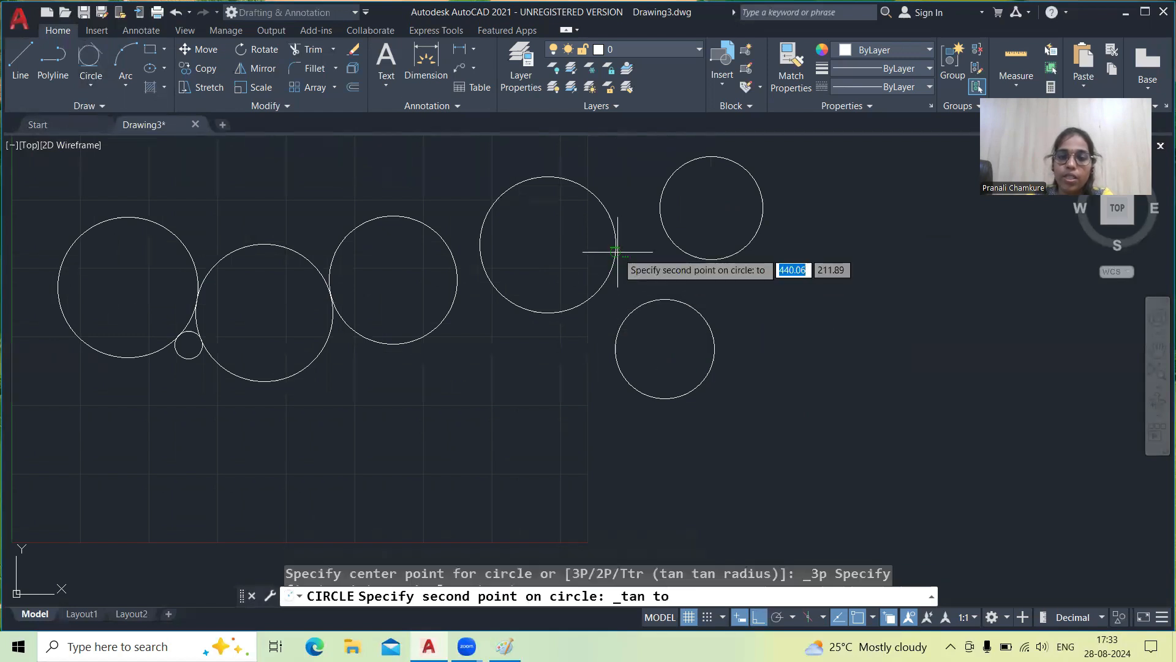
pyautogui.click(672, 246)
pyautogui.click(654, 303)
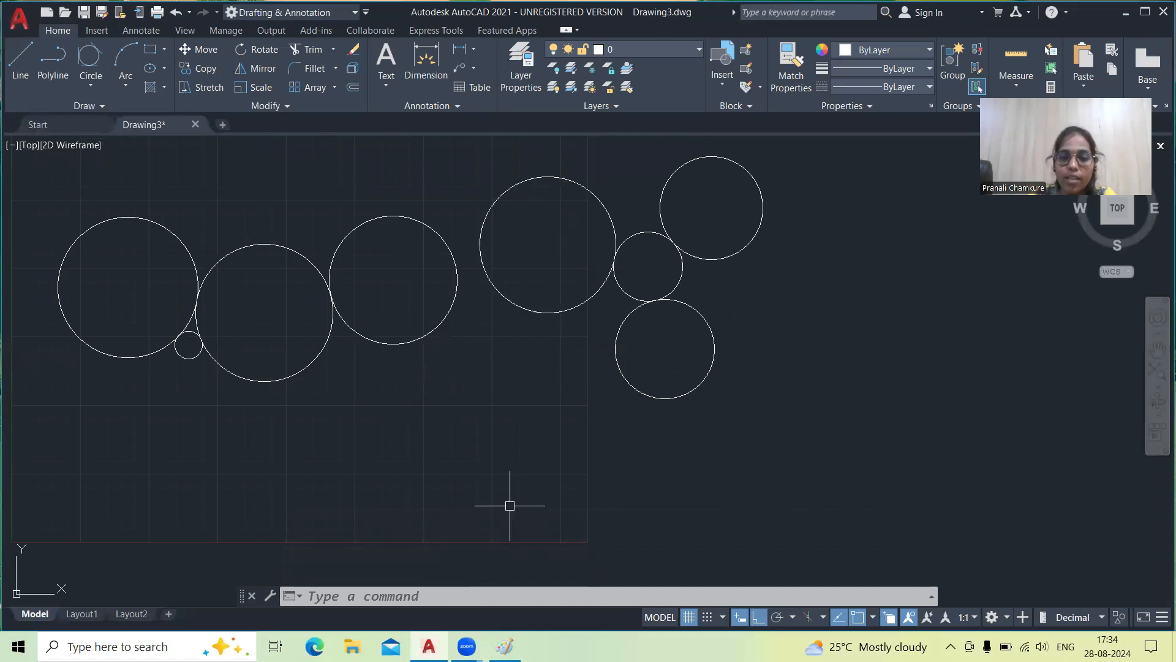
# Draw a Tan, Tan, Tan circle below the others, tangent to the right row circle, the large separate circle and the lower small circle
pyautogui.click(89, 61)
pyautogui.click(437, 326)
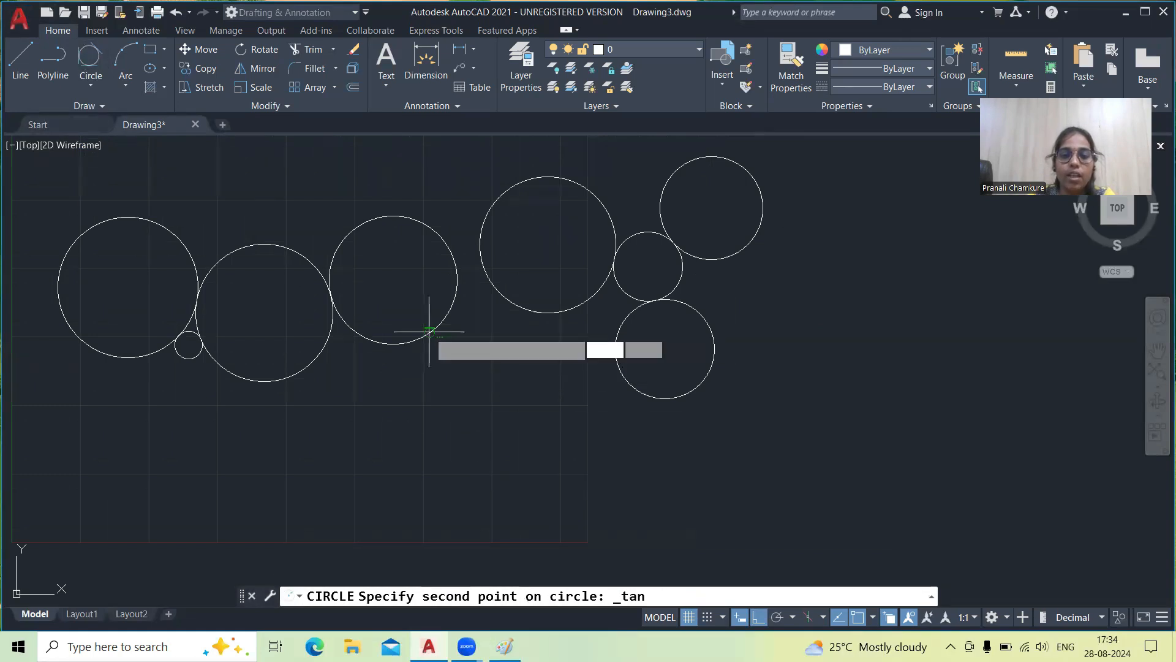
pyautogui.click(528, 309)
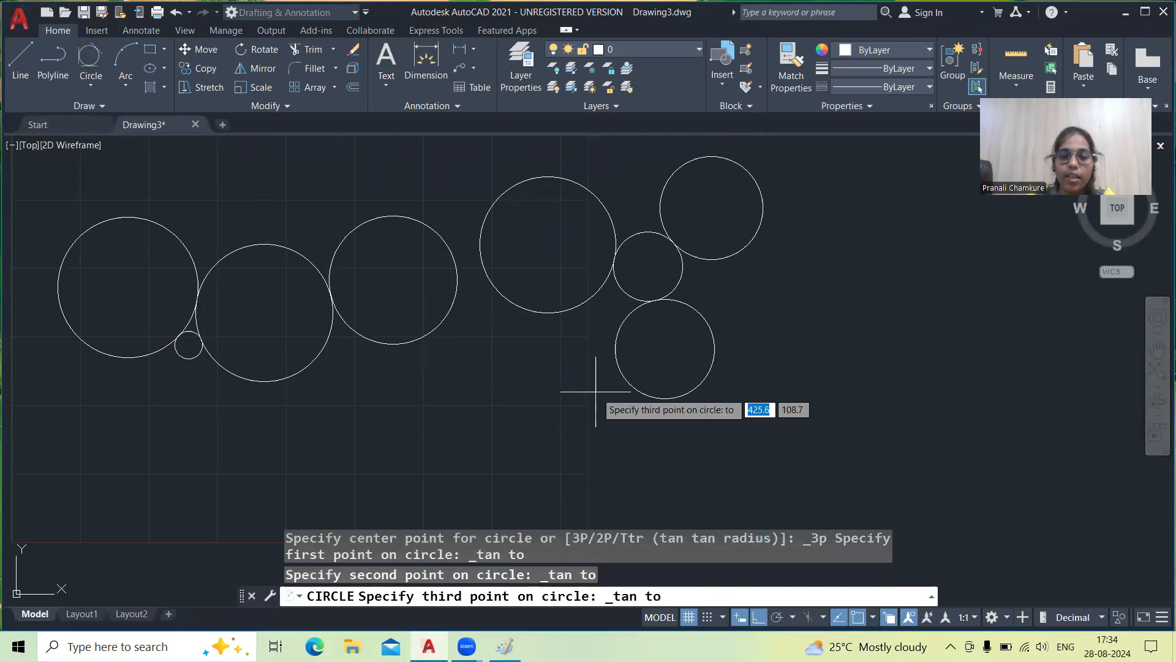
pyautogui.click(631, 386)
pyautogui.scroll(-1, 453, 383)
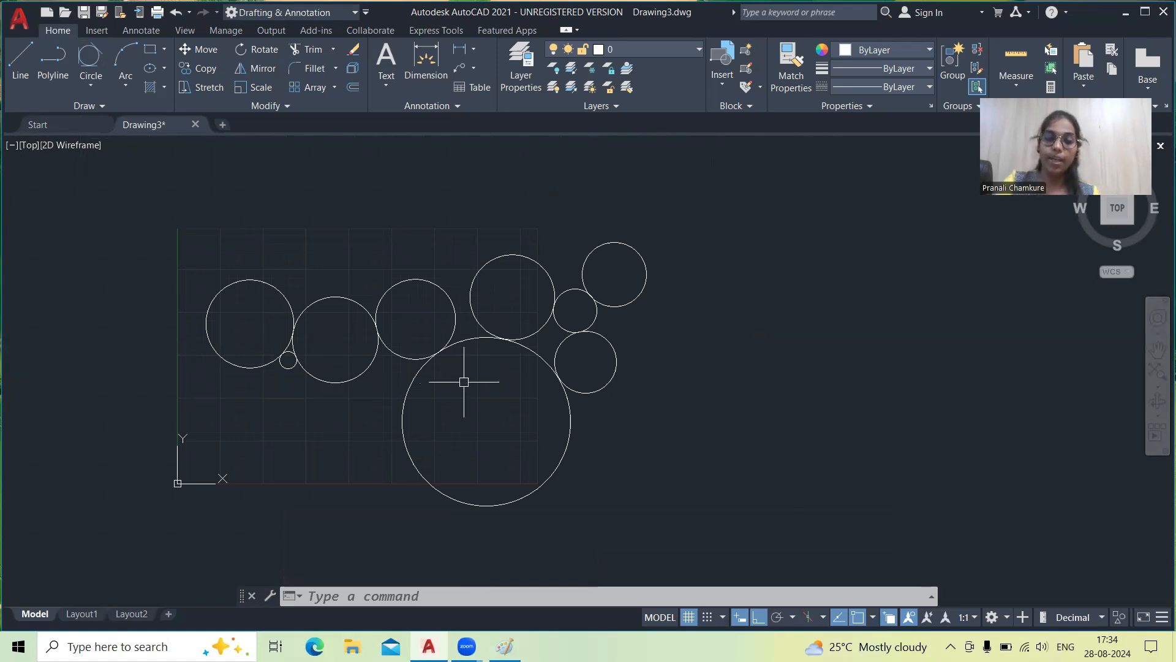
# Erase all the circles in the drawing
pyautogui.click(739, 358)
pyautogui.moveTo(682, 249)
pyautogui.mouseDown()
pyautogui.moveTo(209, 398)
pyautogui.moveTo(352, 461)
pyautogui.mouseUp()
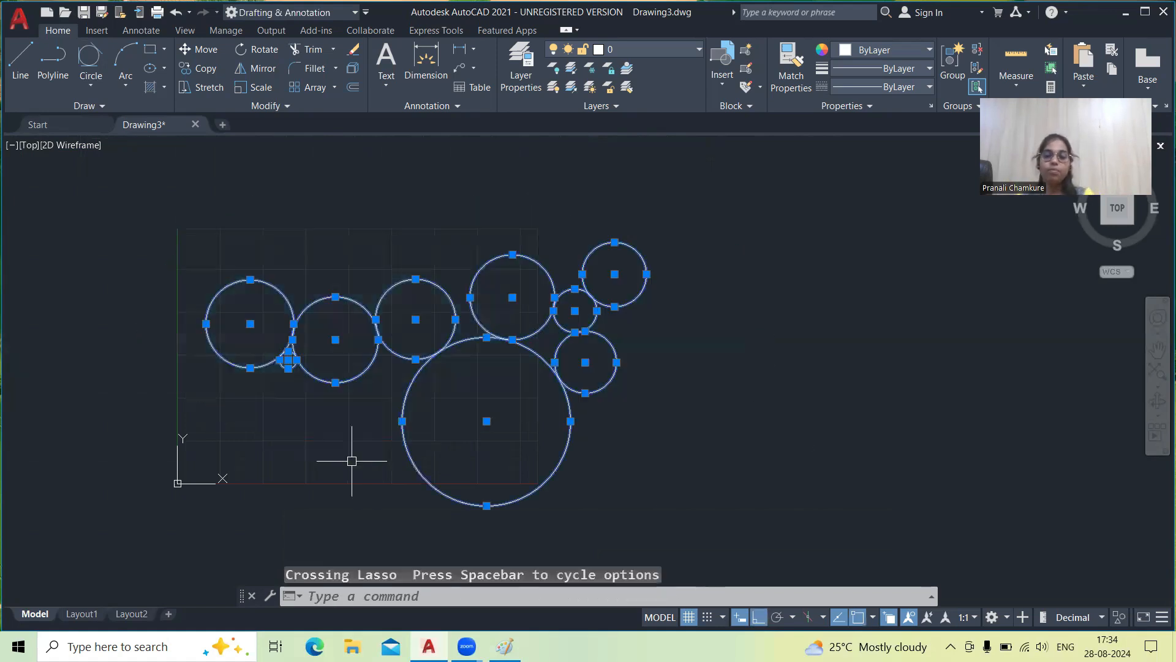
pyautogui.press('Delete')
# Draw two separate center-radius circles side by side over the upper grid, the right one with a radius of about 54
pyautogui.press('Return')
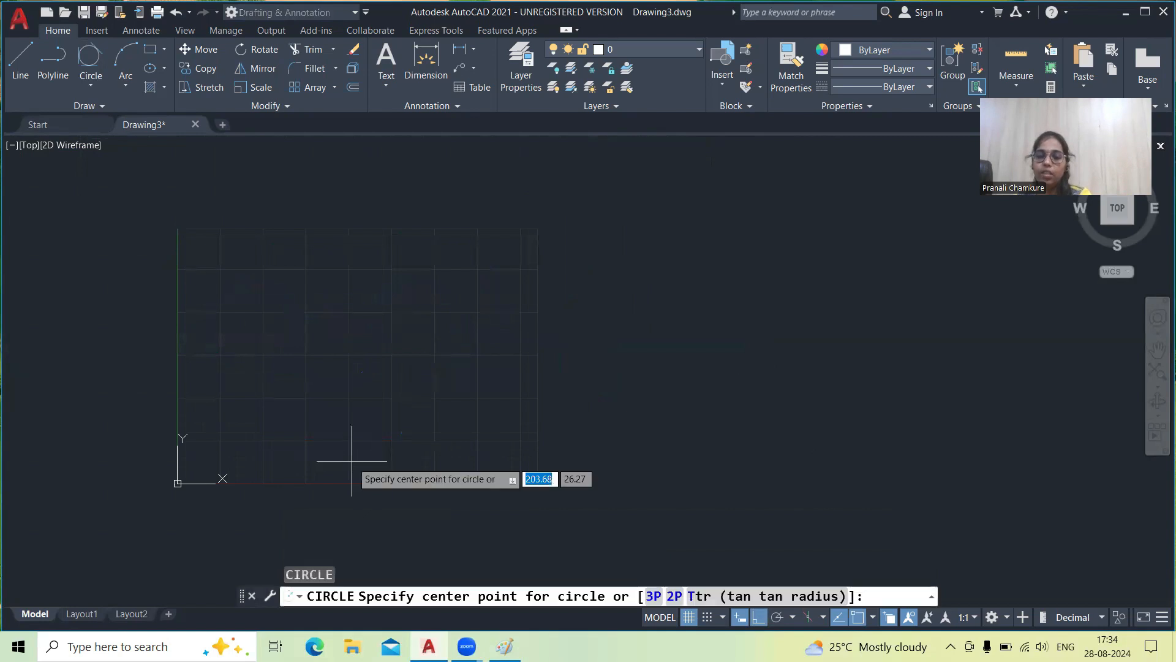
pyautogui.click(241, 267)
pyautogui.click(277, 300)
pyautogui.write('c')
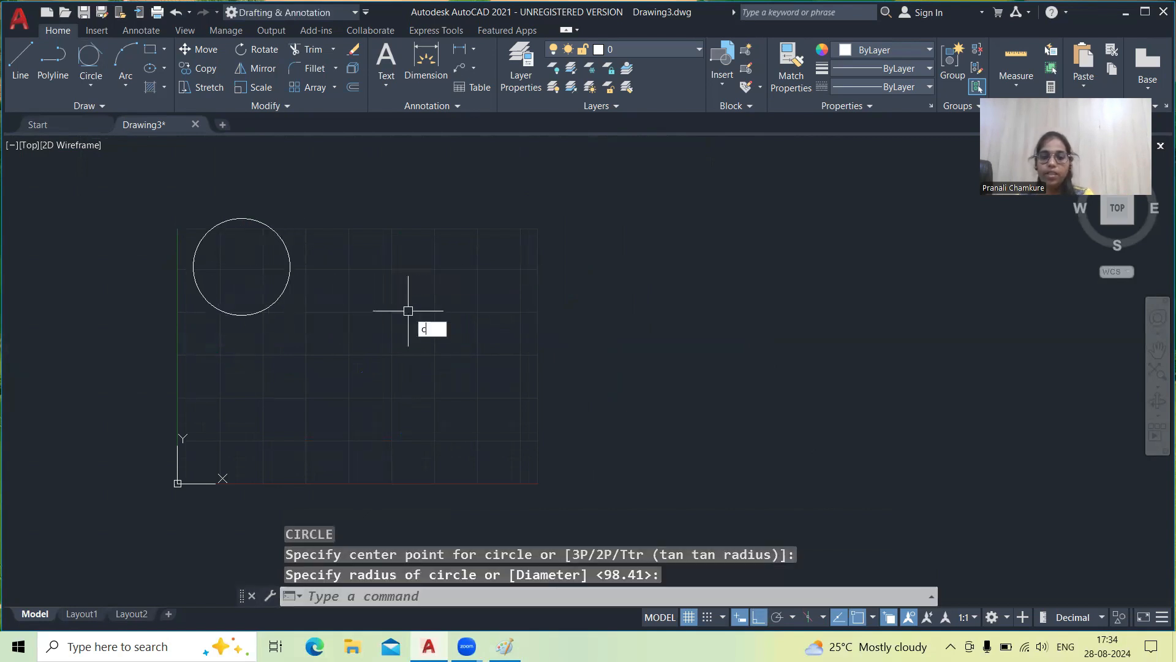
pyautogui.press('Return')
pyautogui.click(381, 245)
pyautogui.click(414, 279)
# Draw a Ttr circle of radius 30 in the gap, tangent to the facing sides of the two circles
pyautogui.write('c')
pyautogui.press('Return')
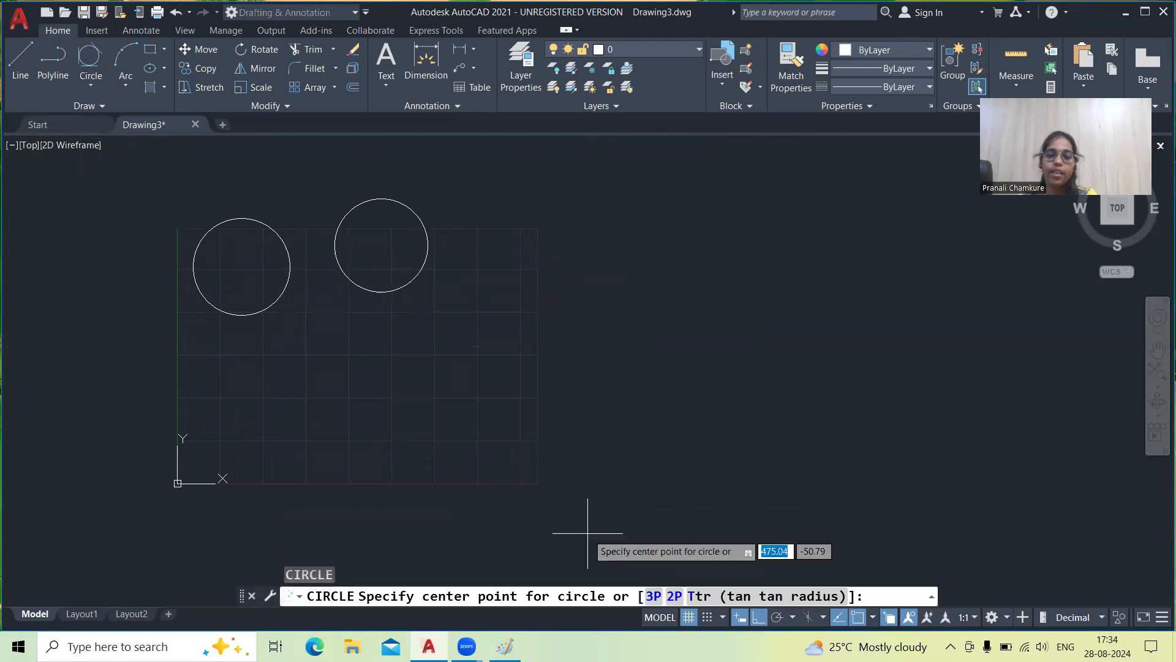
pyautogui.click(742, 598)
pyautogui.click(287, 273)
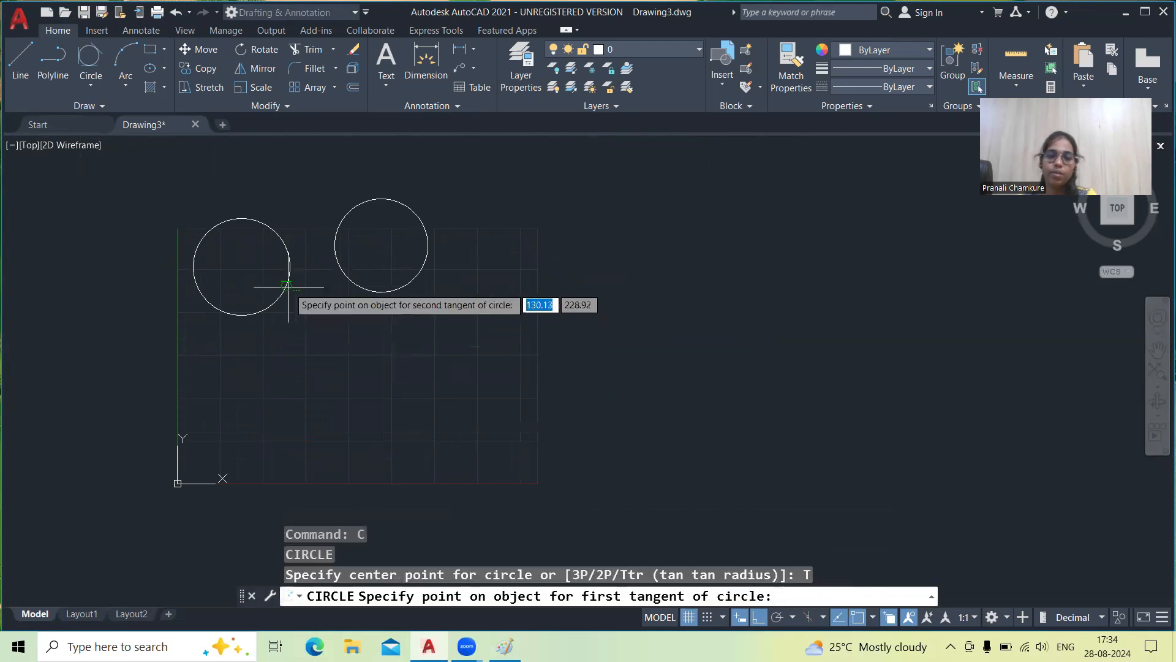
pyautogui.click(365, 287)
pyautogui.write('30')
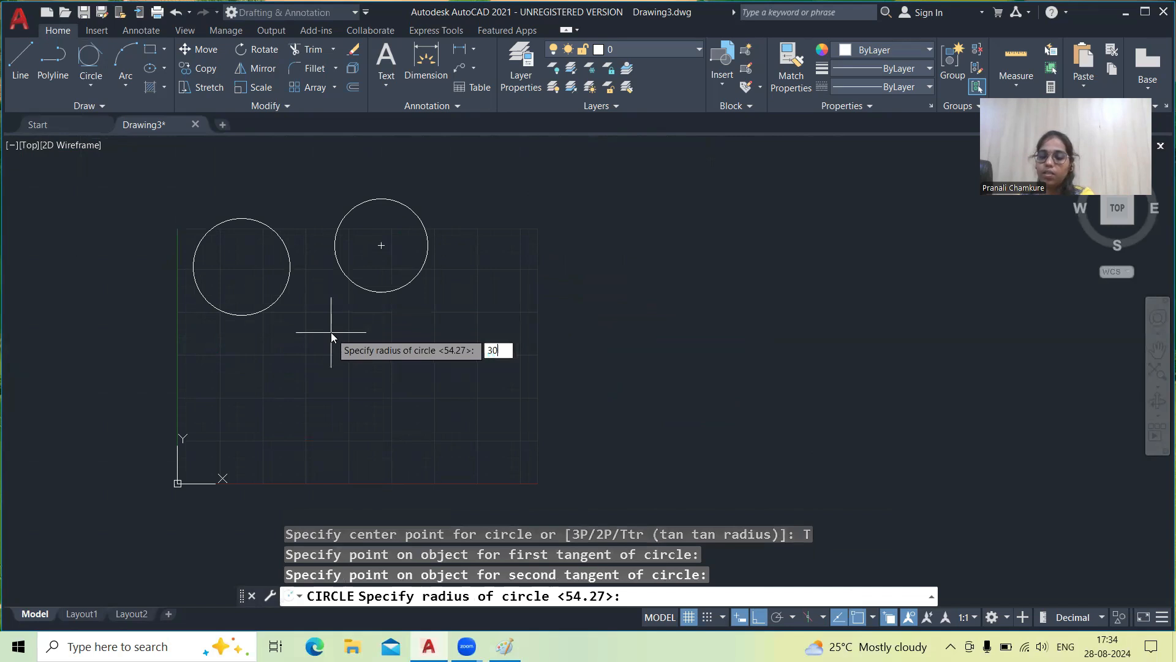
pyautogui.press('Return')
# Trim away the lower part of the tangent circle, leaving an upper arc that bridges the two circles
pyautogui.write('tr')
pyautogui.press('Return')
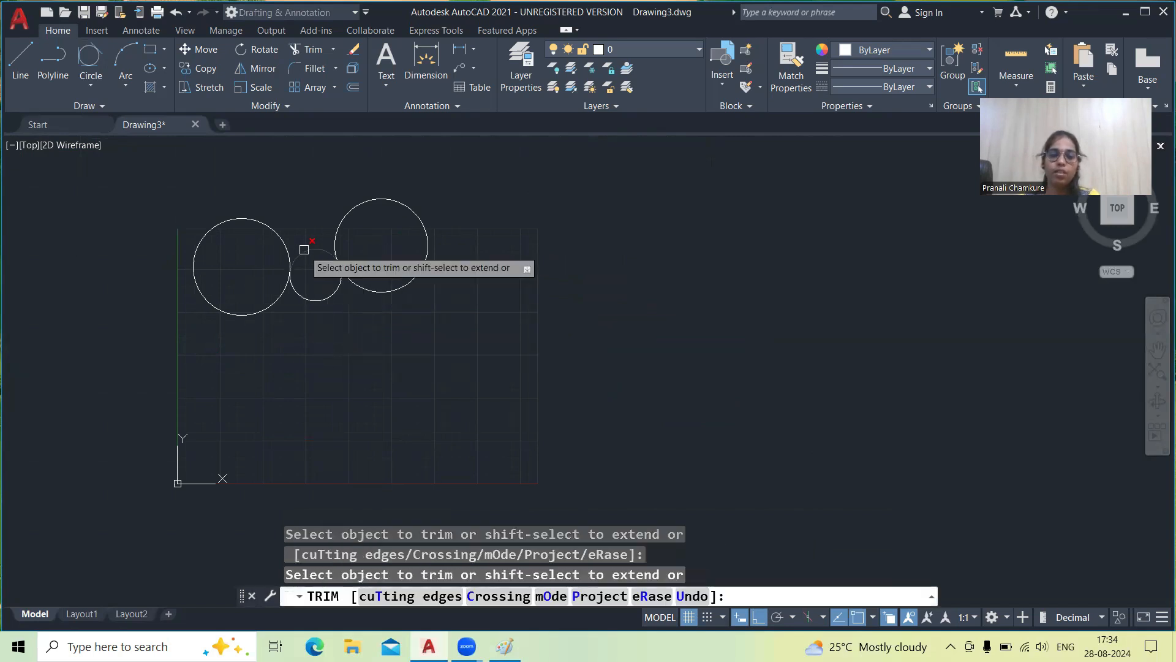
pyautogui.click(316, 299)
pyautogui.press('Escape')
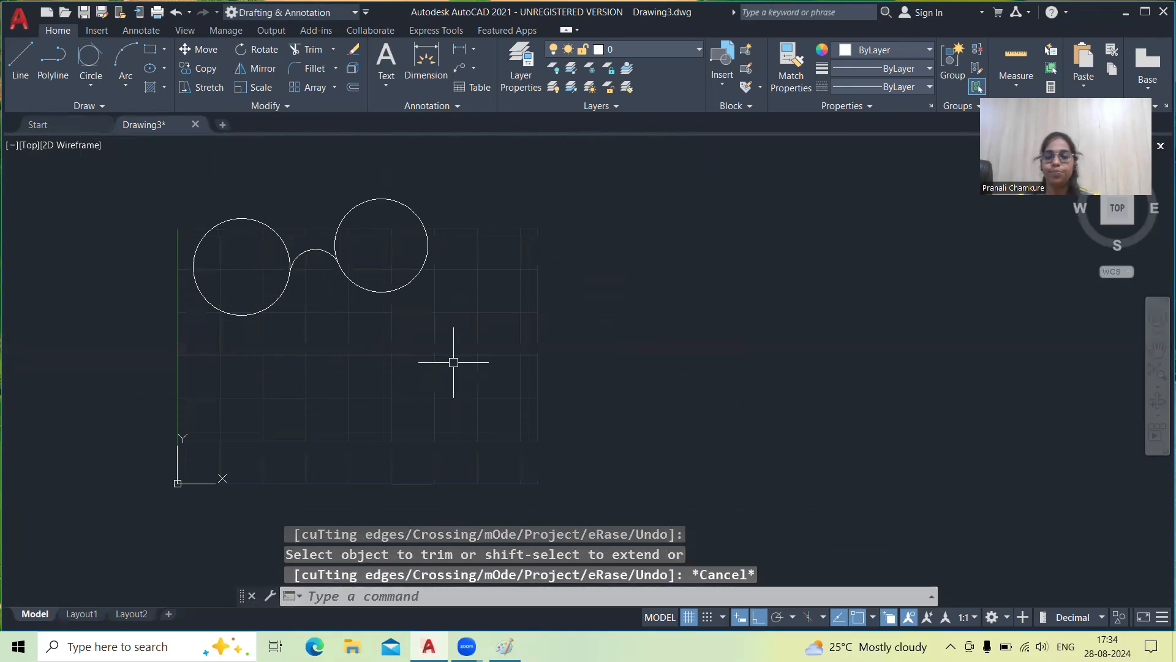
pyautogui.moveTo(305, 294); pyautogui.dragTo(415, 331, button='middle')
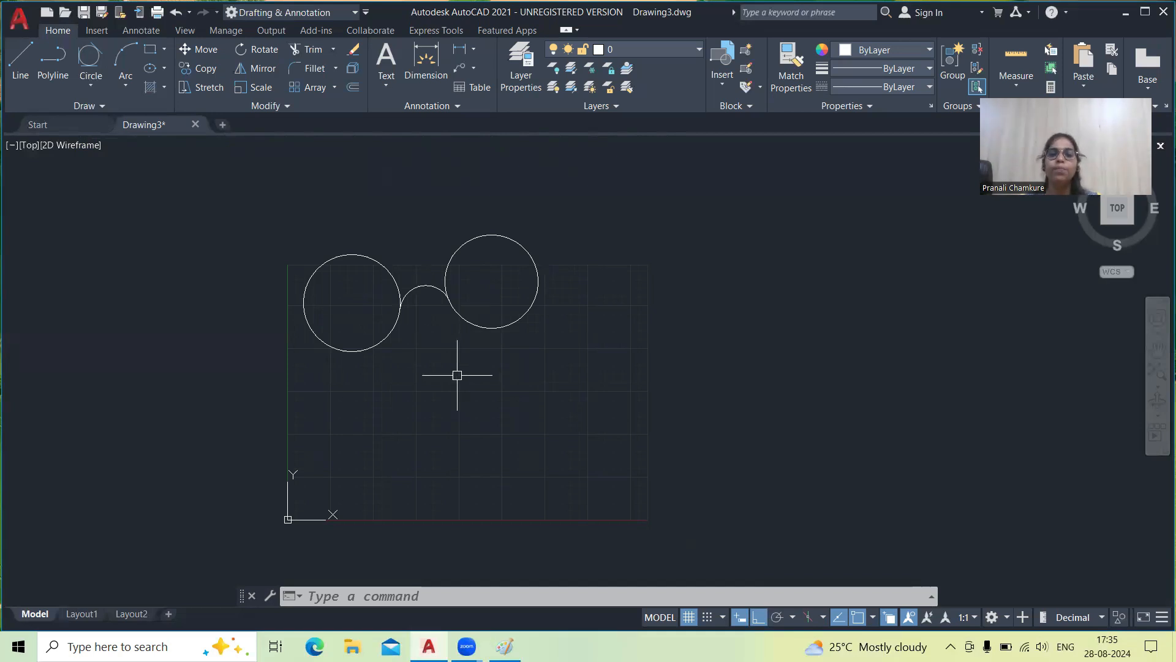
# Look through the available circle methods, and erase both circles and the arc connecting them
pyautogui.click(91, 83)
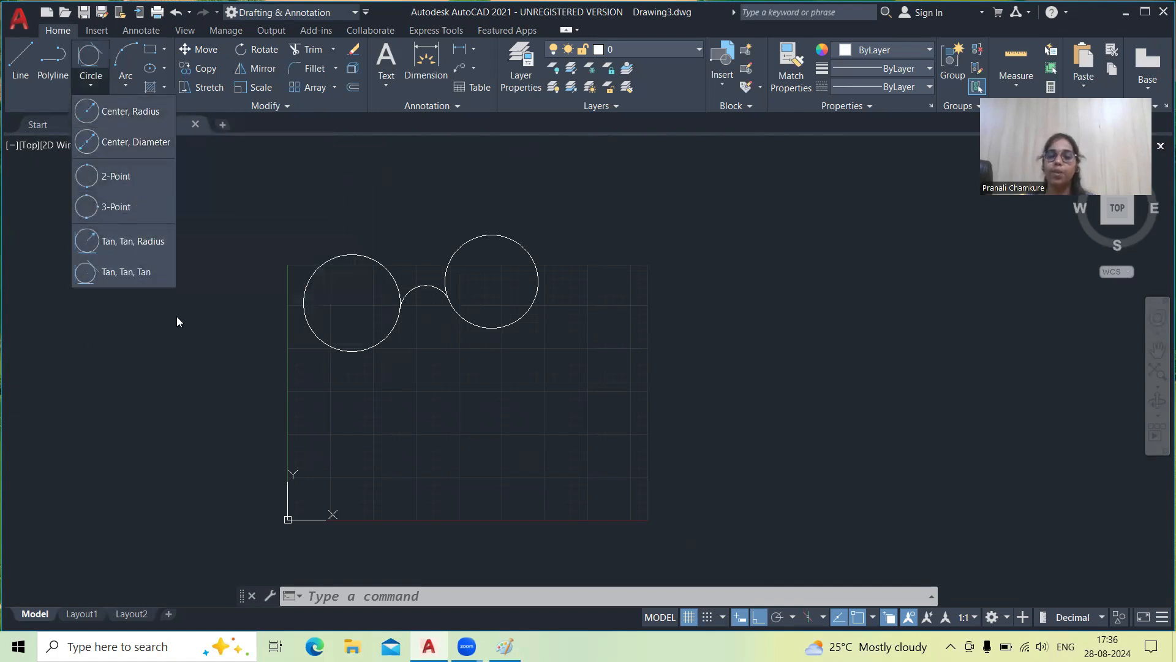
pyautogui.click(452, 393)
pyautogui.moveTo(622, 397)
pyautogui.mouseDown()
pyautogui.moveTo(625, 320)
pyautogui.moveTo(158, 384)
pyautogui.mouseUp()
pyautogui.press('Delete')
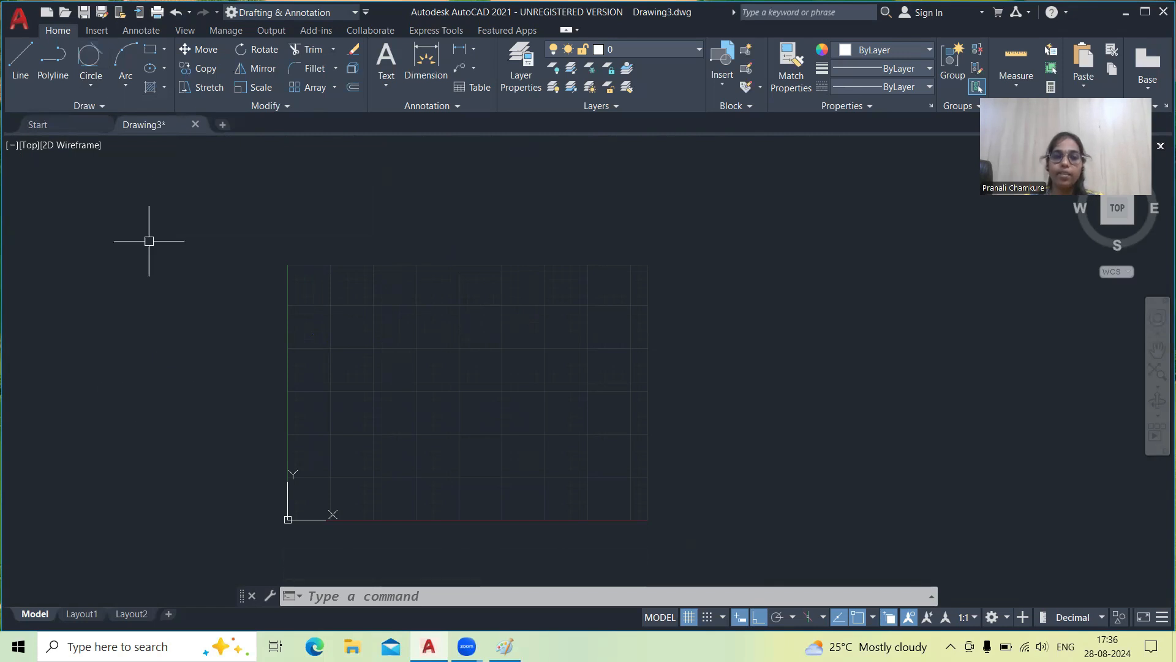
# Draw a large three-point arc that opens upward, starting near the grid's left edge and ending above its upper right corner
pyautogui.click(125, 85)
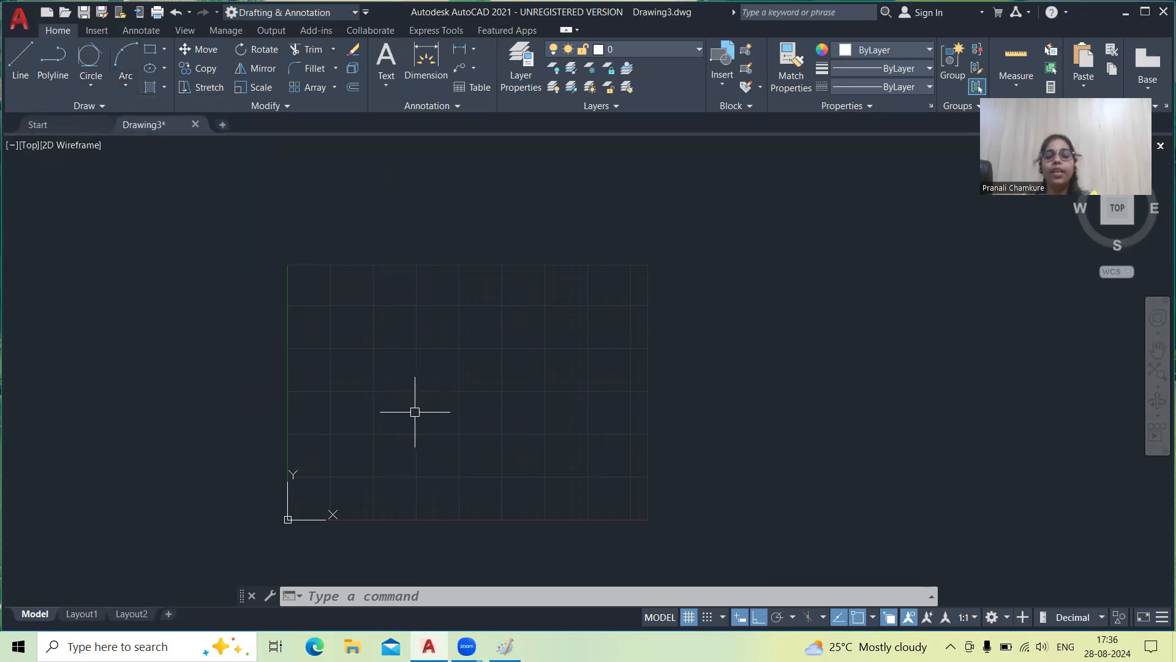
pyautogui.press('Return')
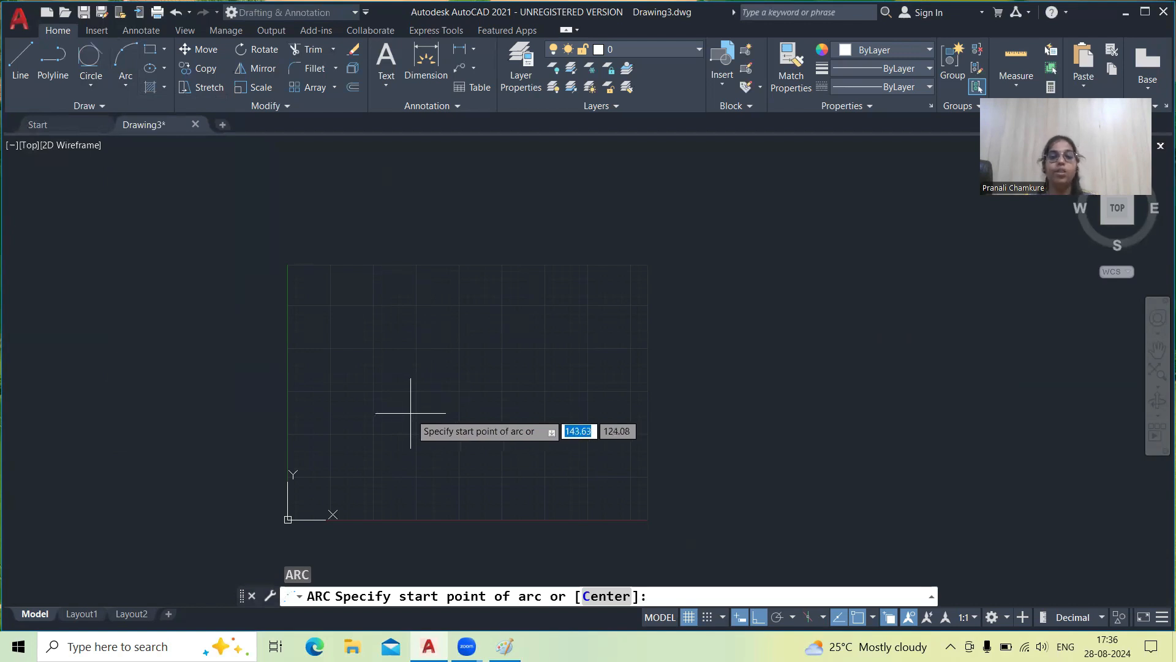
pyautogui.click(301, 350)
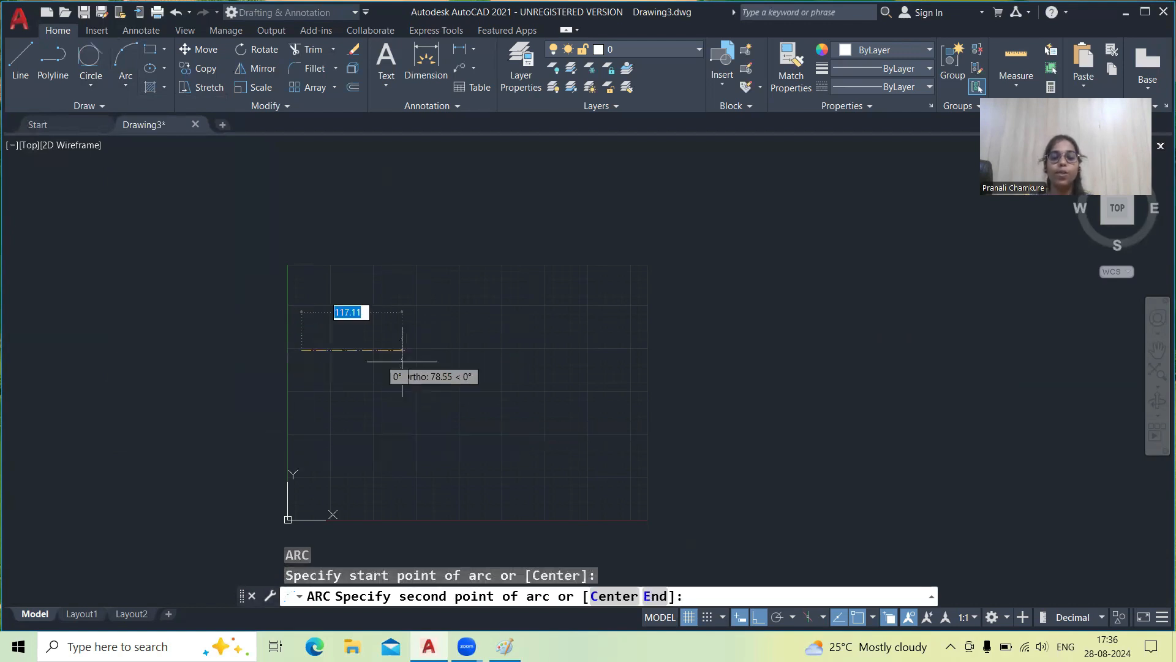
pyautogui.click(659, 386)
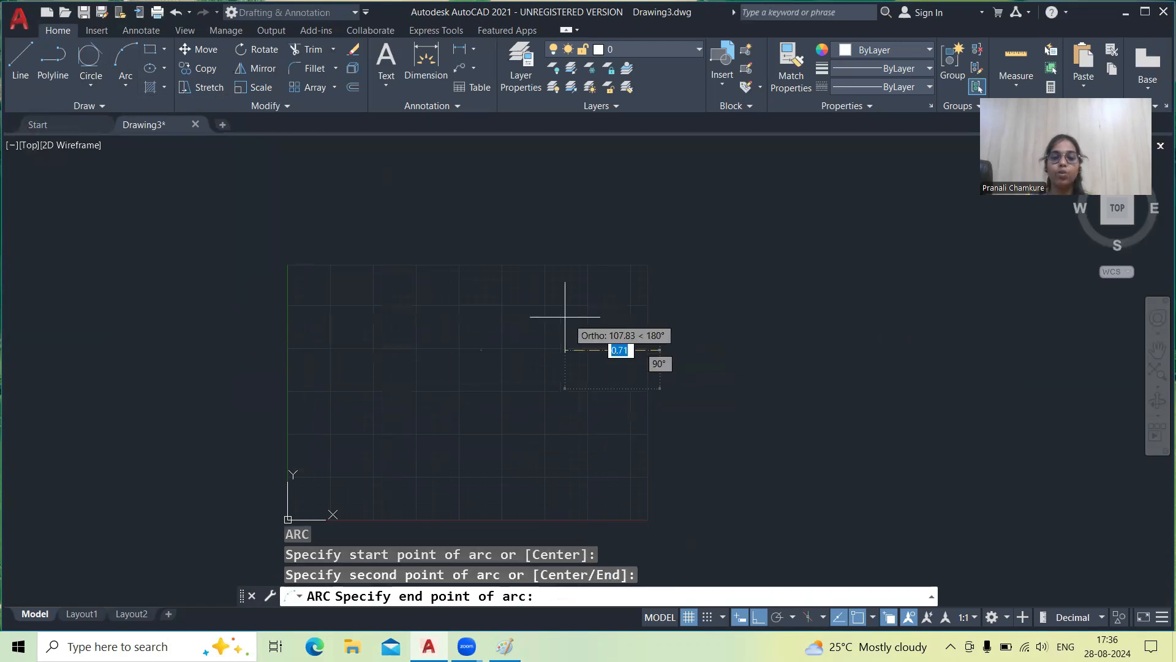
pyautogui.scroll(-4, 402, 355)
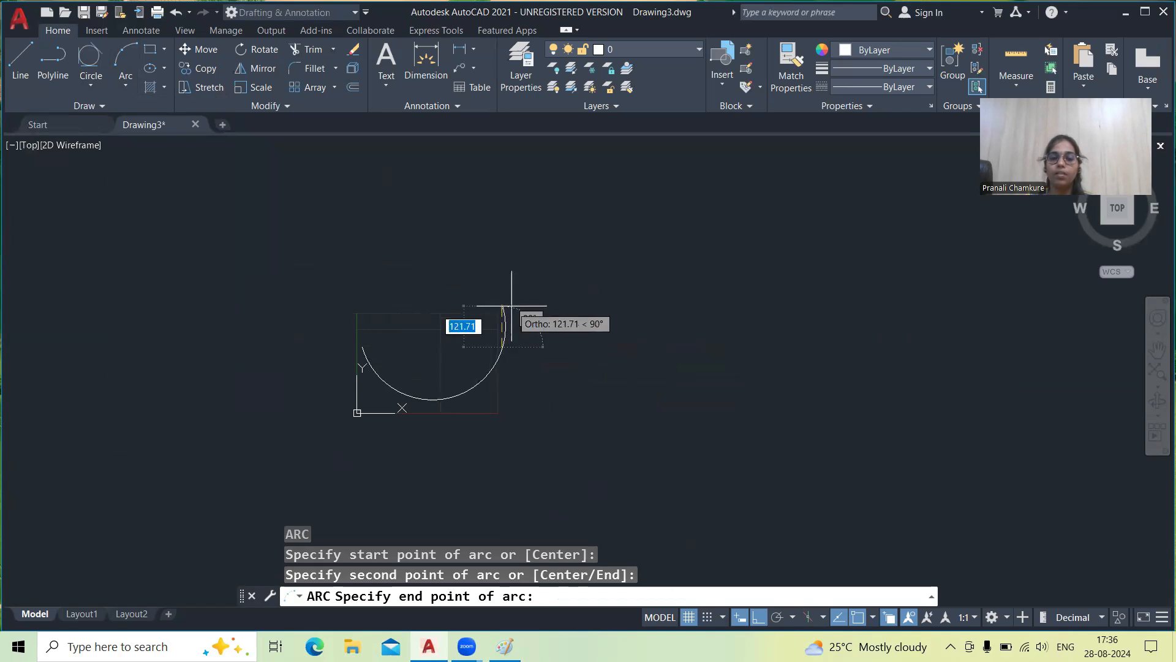
pyautogui.click(509, 279)
pyautogui.scroll(2, 461, 370)
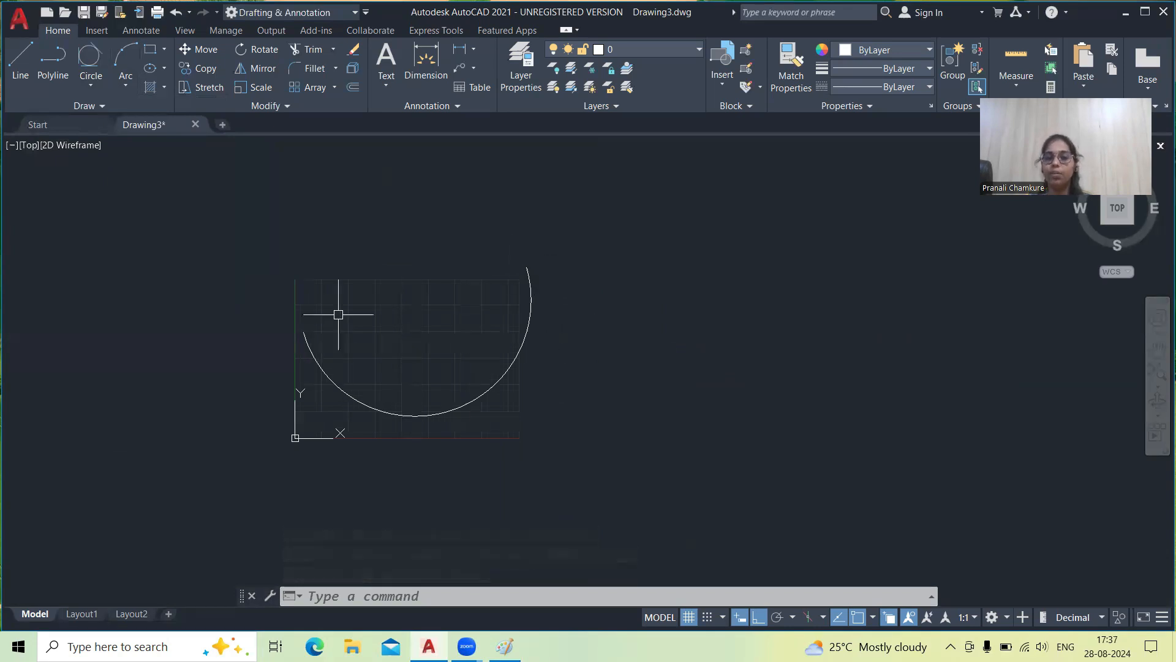
# Replace the large arc with a smaller three-point arc that bulges upward across the grid area
pyautogui.click(371, 405)
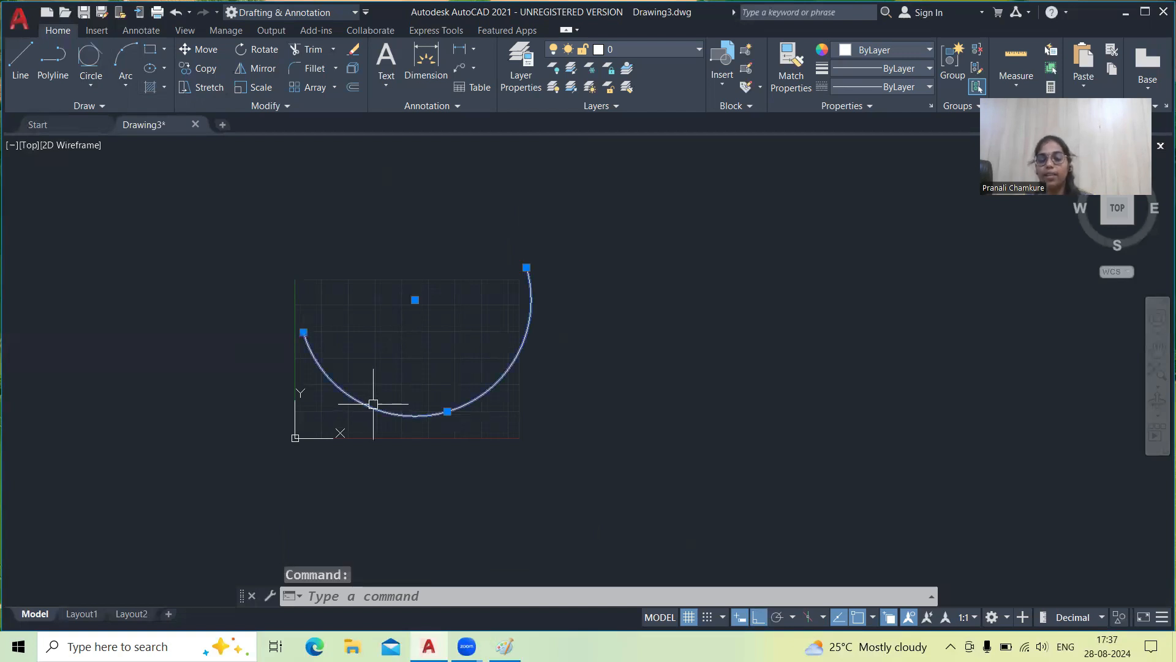
pyautogui.press('Delete')
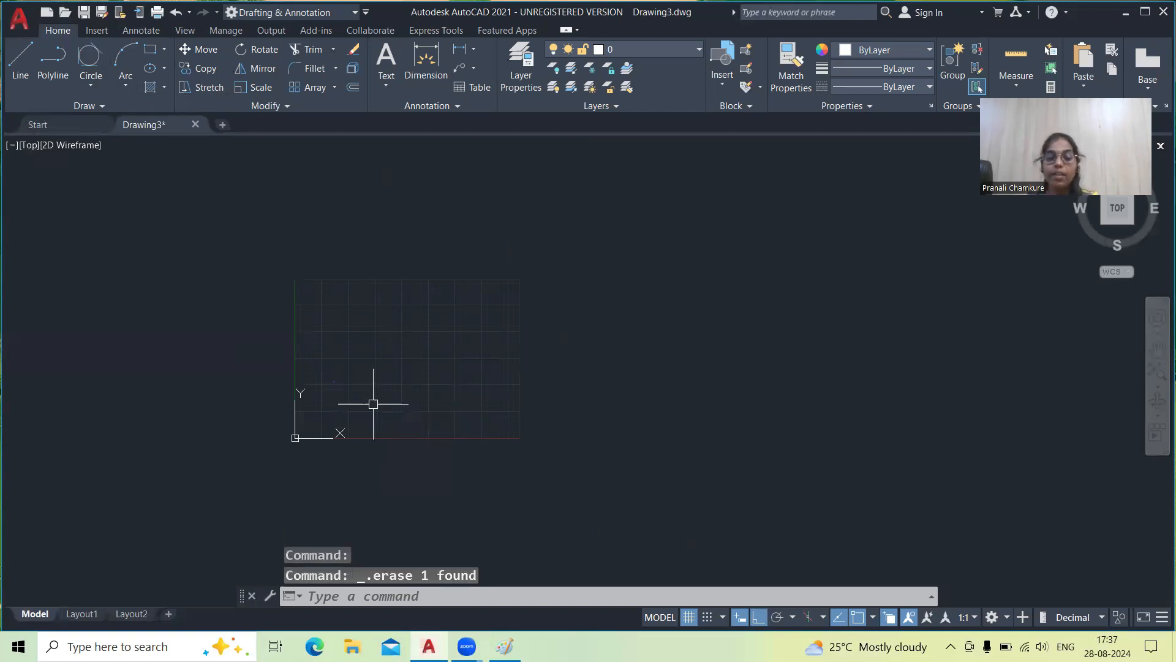
pyautogui.press('Return')
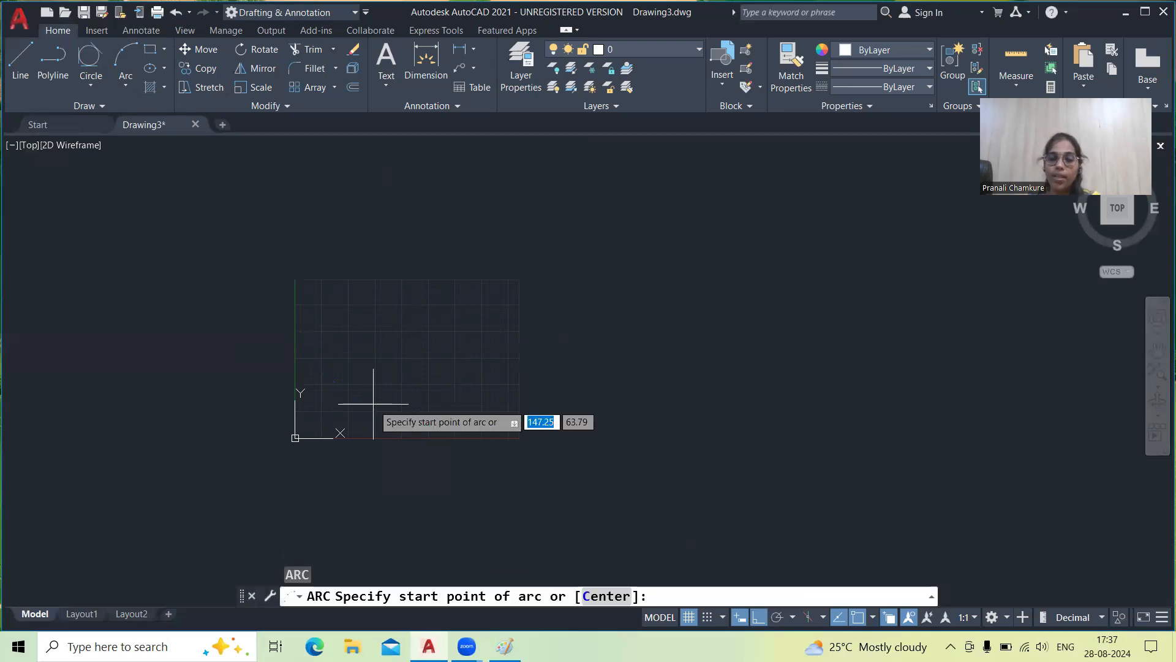
pyautogui.click(321, 332)
pyautogui.click(478, 331)
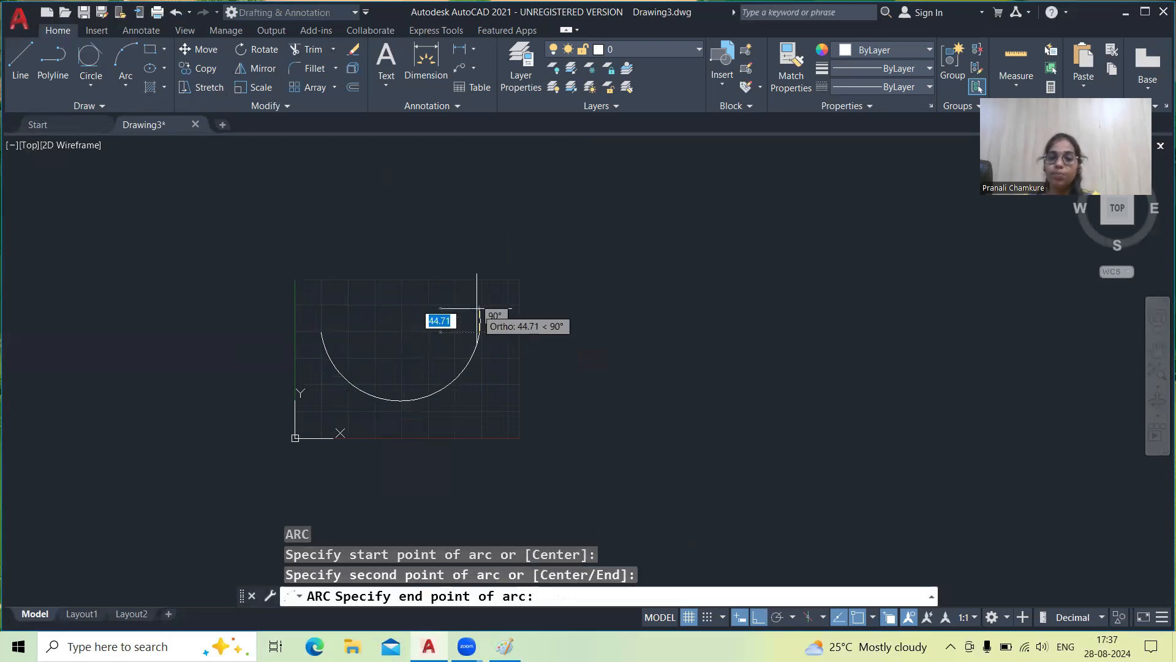
pyautogui.click(459, 356)
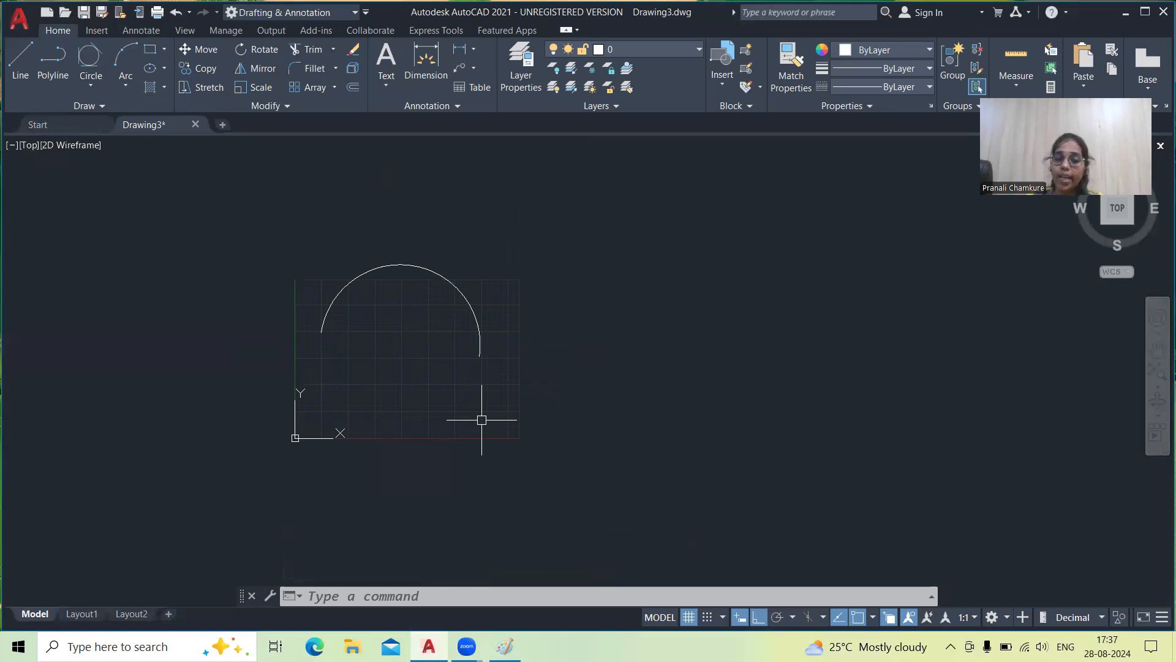
pyautogui.press('Escape')
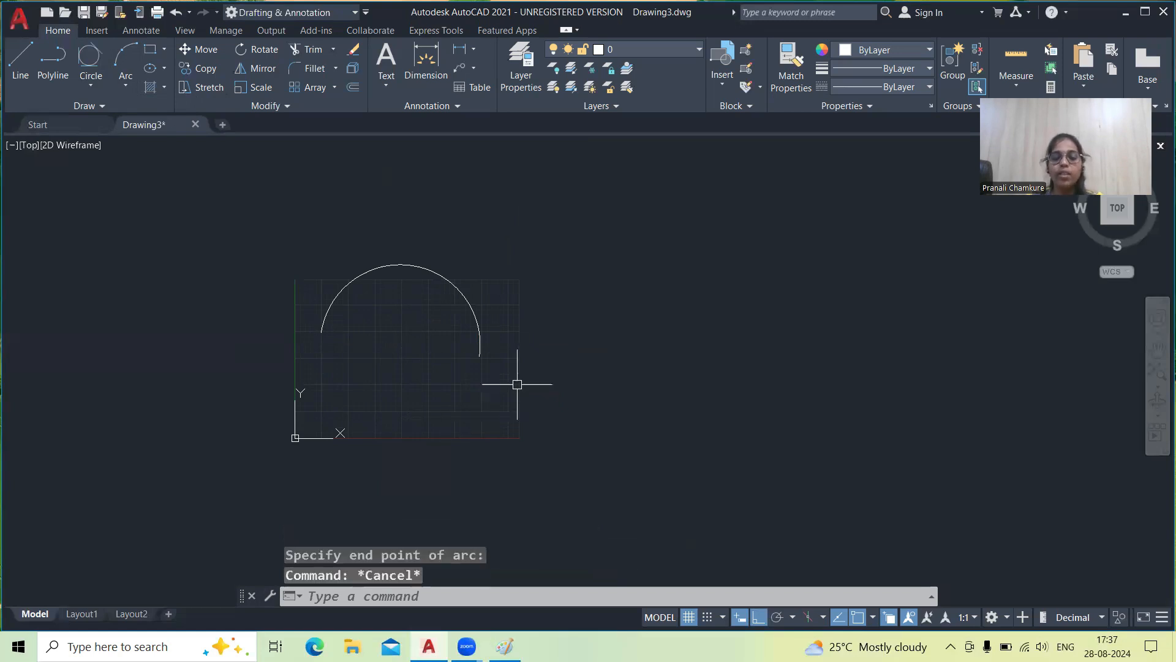
# Draw a second upward-bulging three-point arc to the right of the first one, outside the grid
pyautogui.press('Return')
pyautogui.click(558, 368)
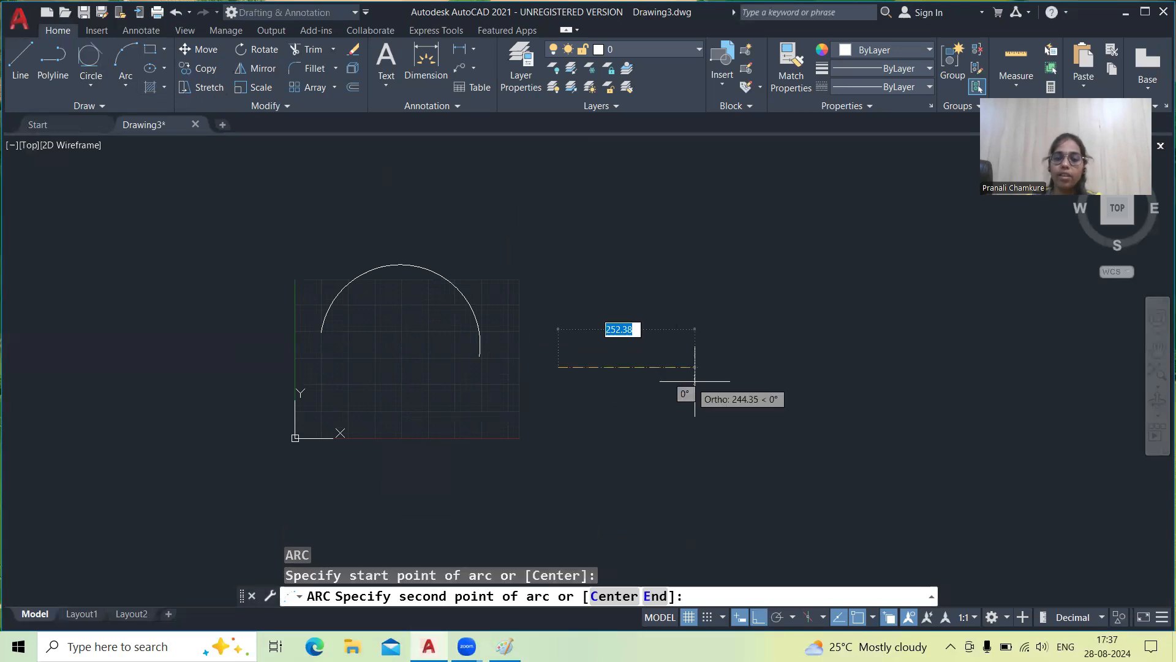
pyautogui.click(707, 378)
pyautogui.click(707, 381)
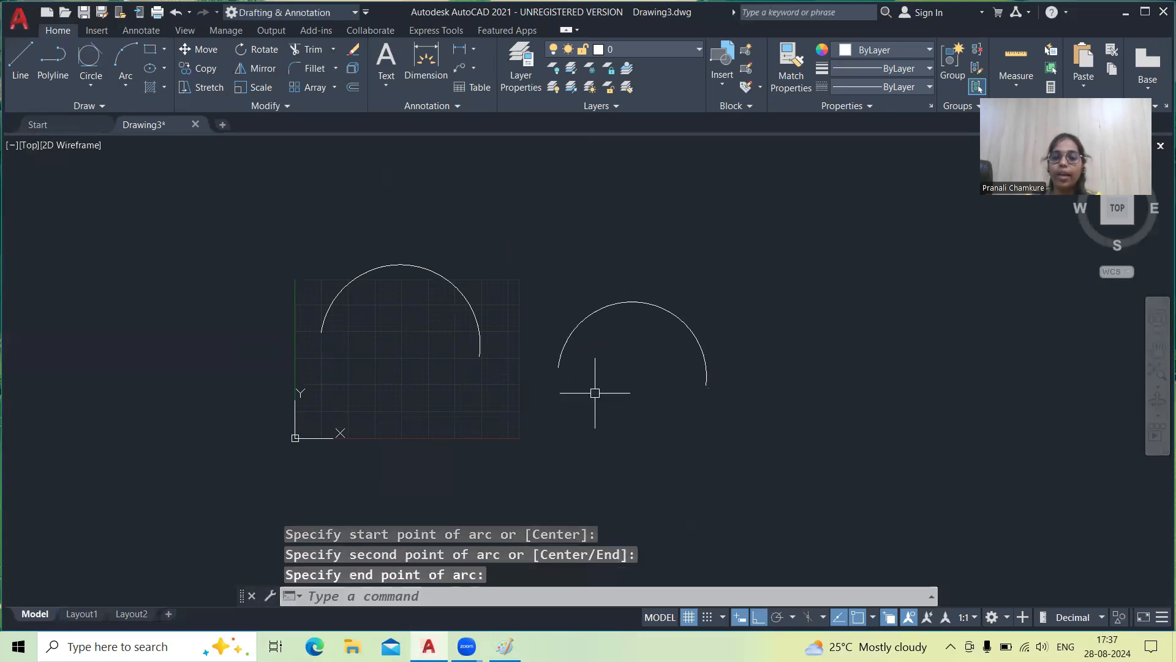
# Draw an arc with the Center option, centered on the right arc's left end, starting horizontally to its right and ending directly below the center
pyautogui.write('a')
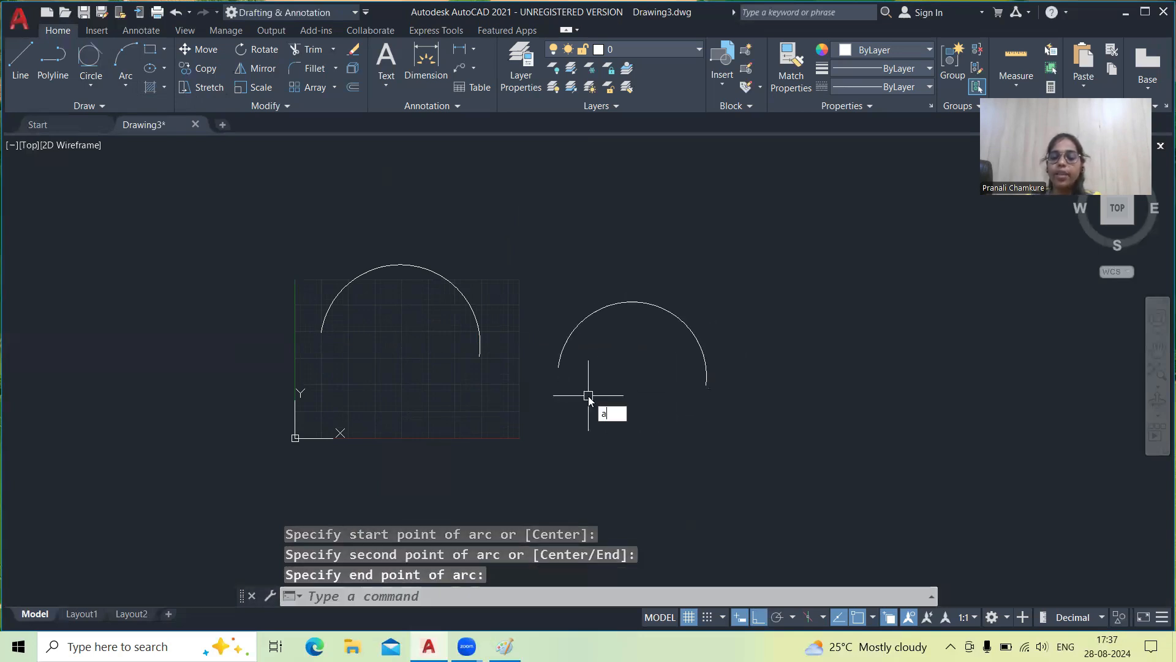
pyautogui.press('Return')
pyautogui.write('c')
pyautogui.press('Return')
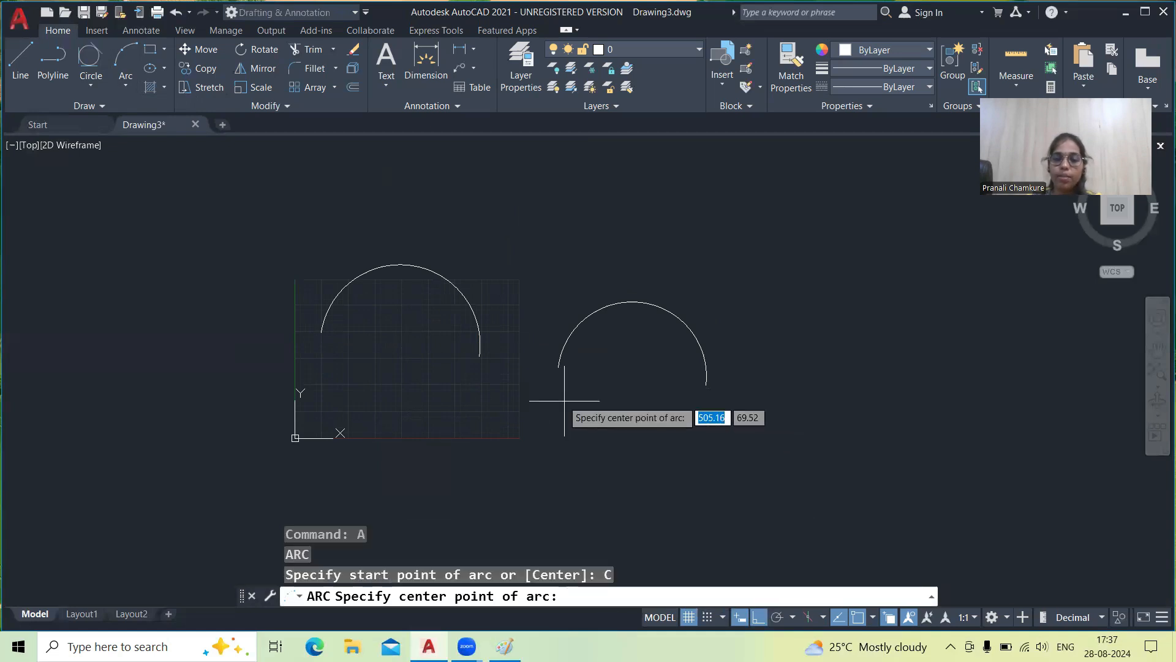
pyautogui.click(558, 368)
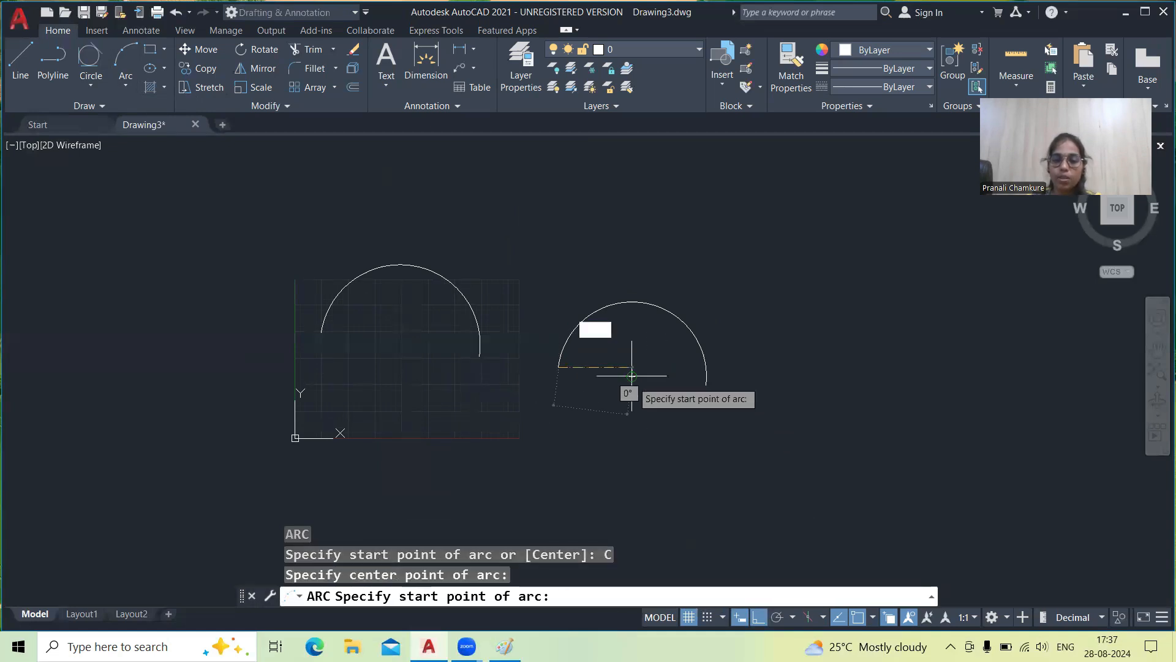
pyautogui.click(711, 401)
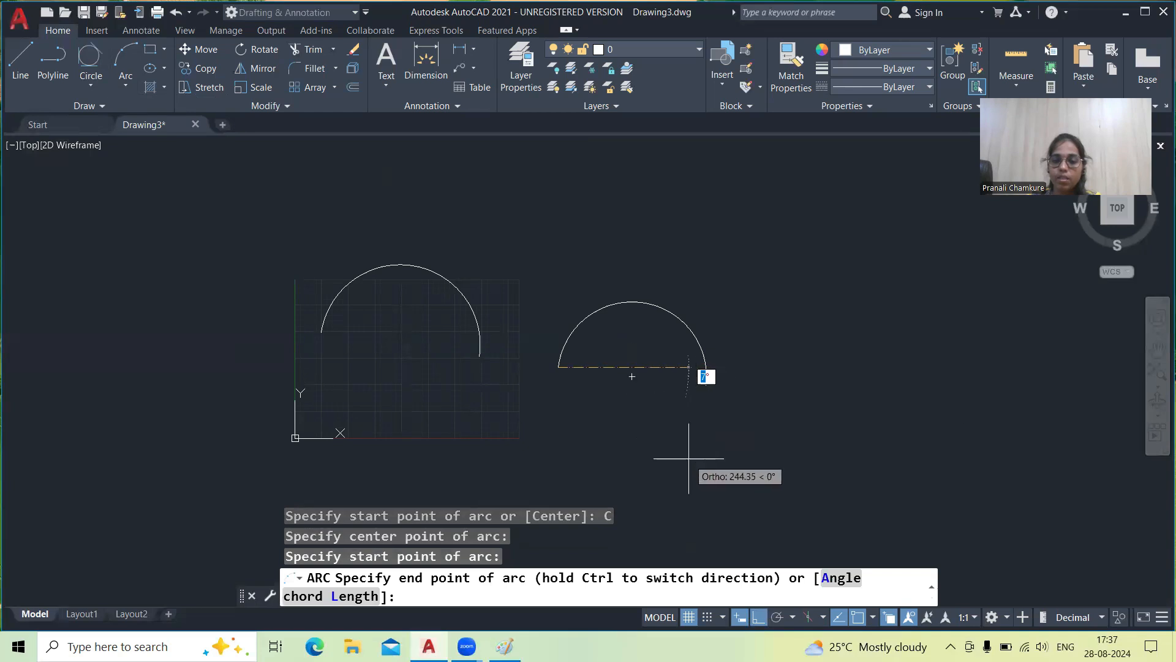
pyautogui.click(555, 420)
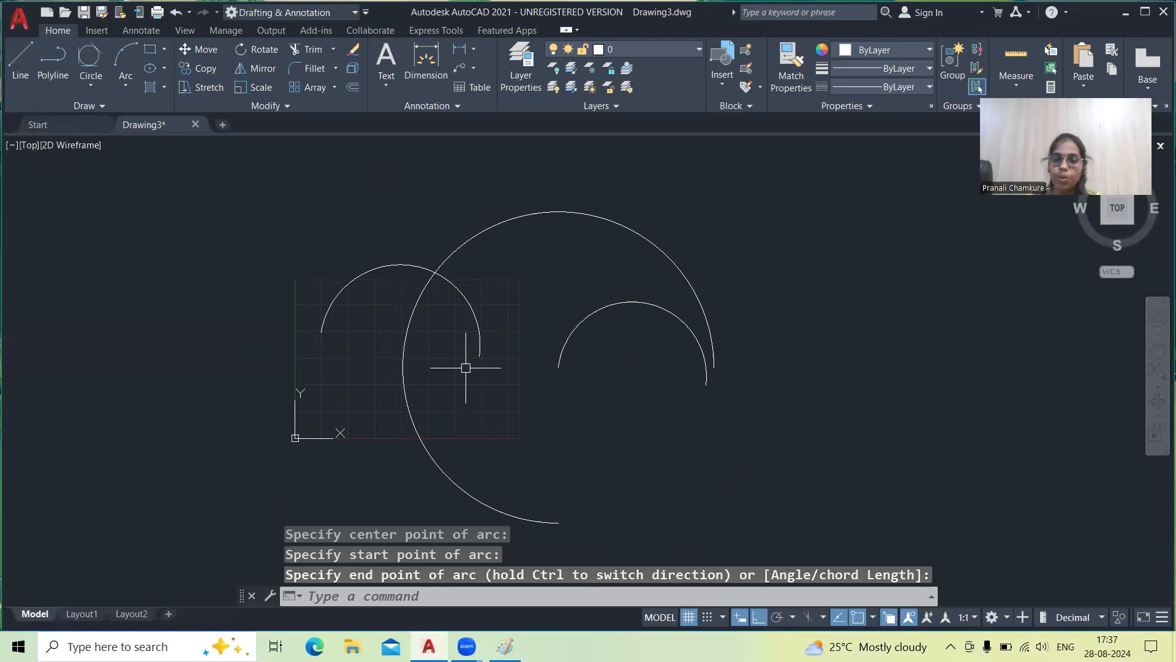
# Erase all three arcs from the drawing
pyautogui.click(747, 404)
pyautogui.moveTo(747, 405)
pyautogui.mouseDown()
pyautogui.moveTo(499, 231)
pyautogui.moveTo(289, 331)
pyautogui.moveTo(278, 309)
pyautogui.mouseUp()
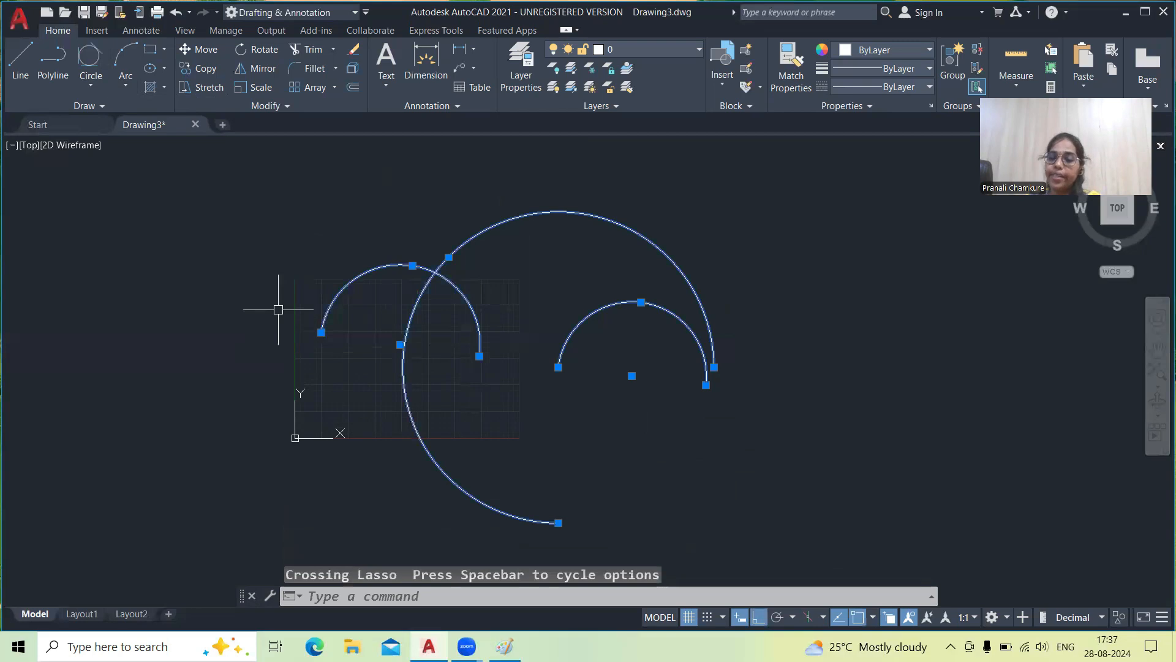
pyautogui.press('Delete')
pyautogui.scroll(3, 331, 324)
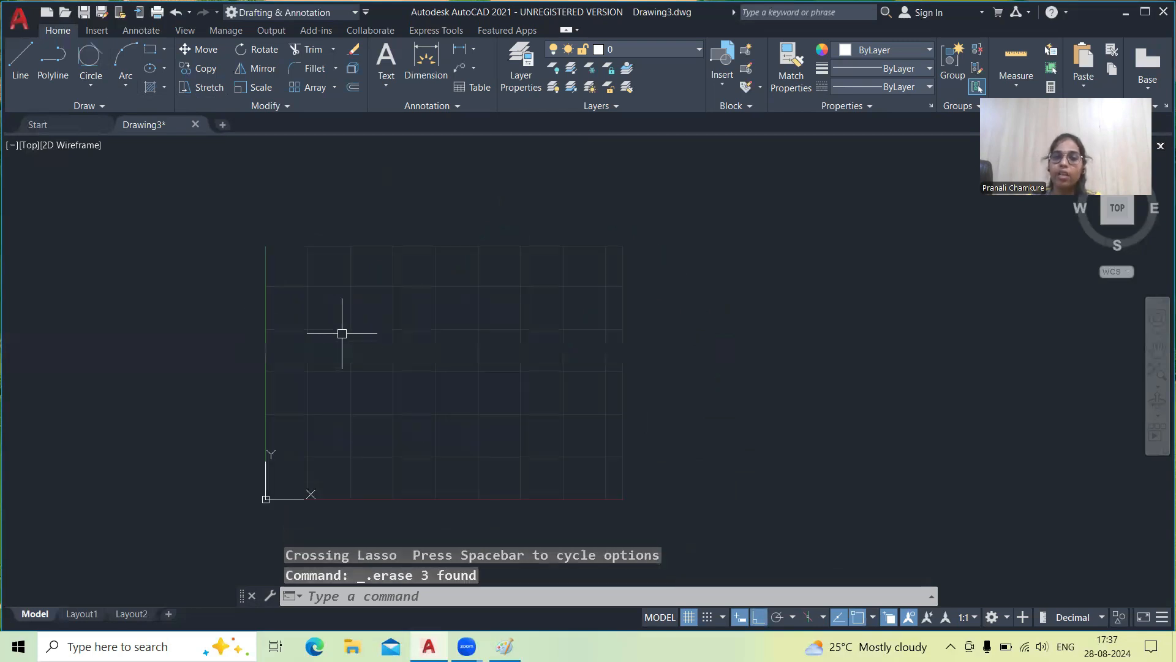
# Draw a vertical line inside the grid area, slightly left of its center
pyautogui.scroll(2, 386, 346)
pyautogui.write('l')
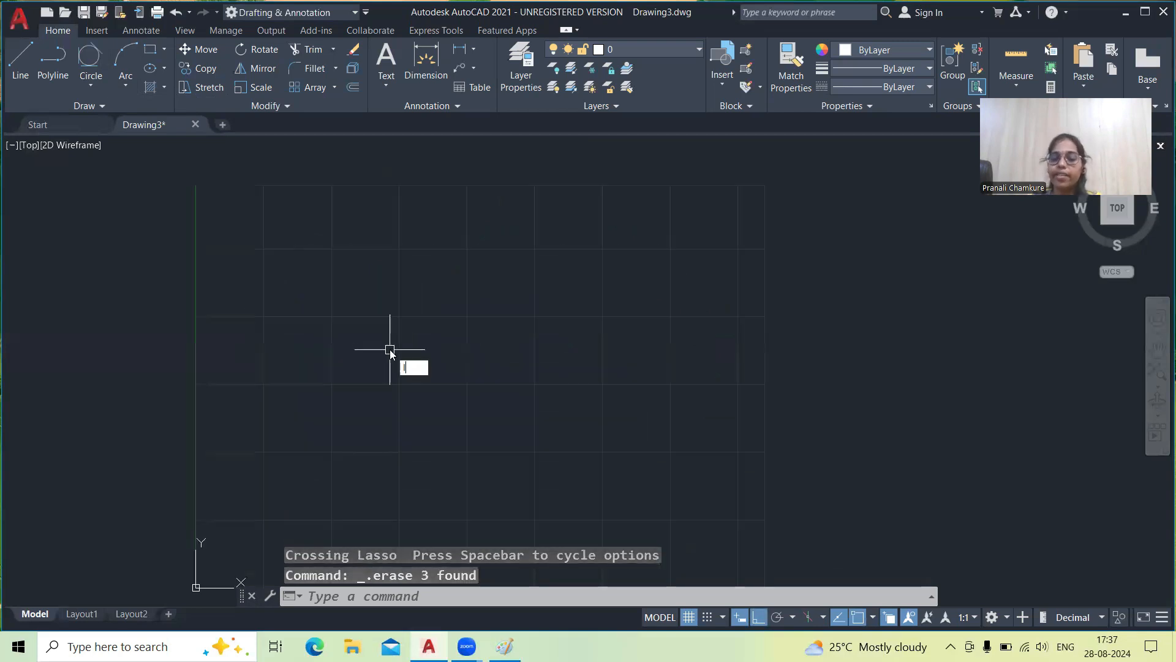
pyautogui.press('Return')
pyautogui.click(449, 203)
pyautogui.click(449, 420)
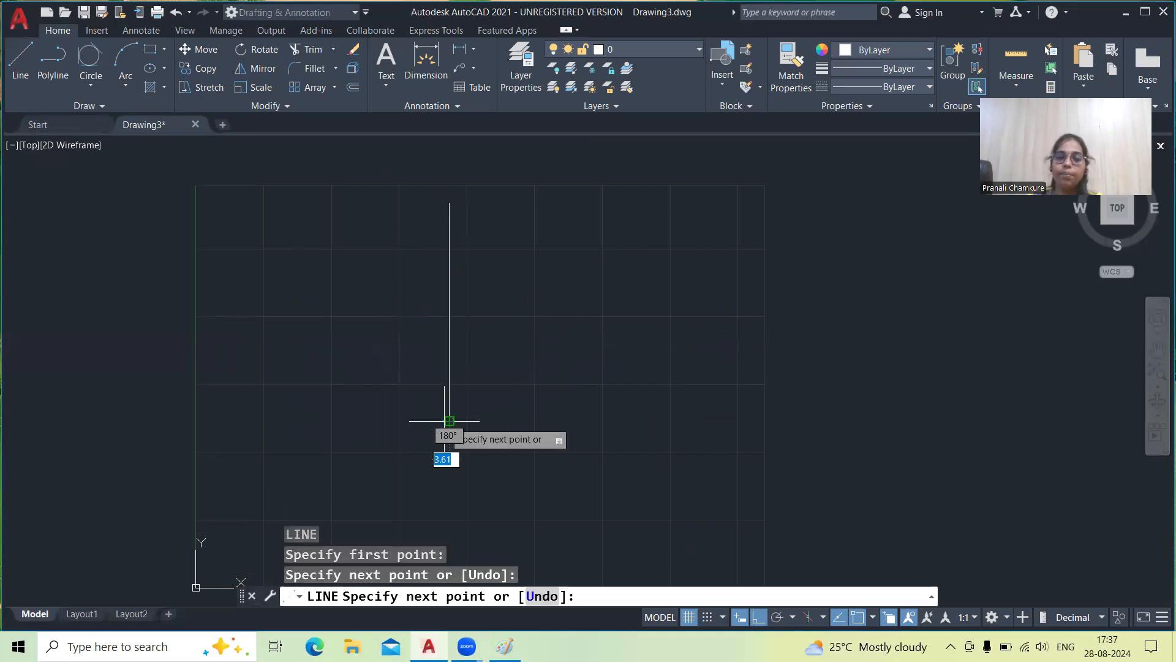
pyautogui.rightClick(447, 422)
pyautogui.click(483, 444)
# Draw a horizontal line crossing the vertical line near its middle, extending about 145.5 units to the right of the crossing
pyautogui.write('l')
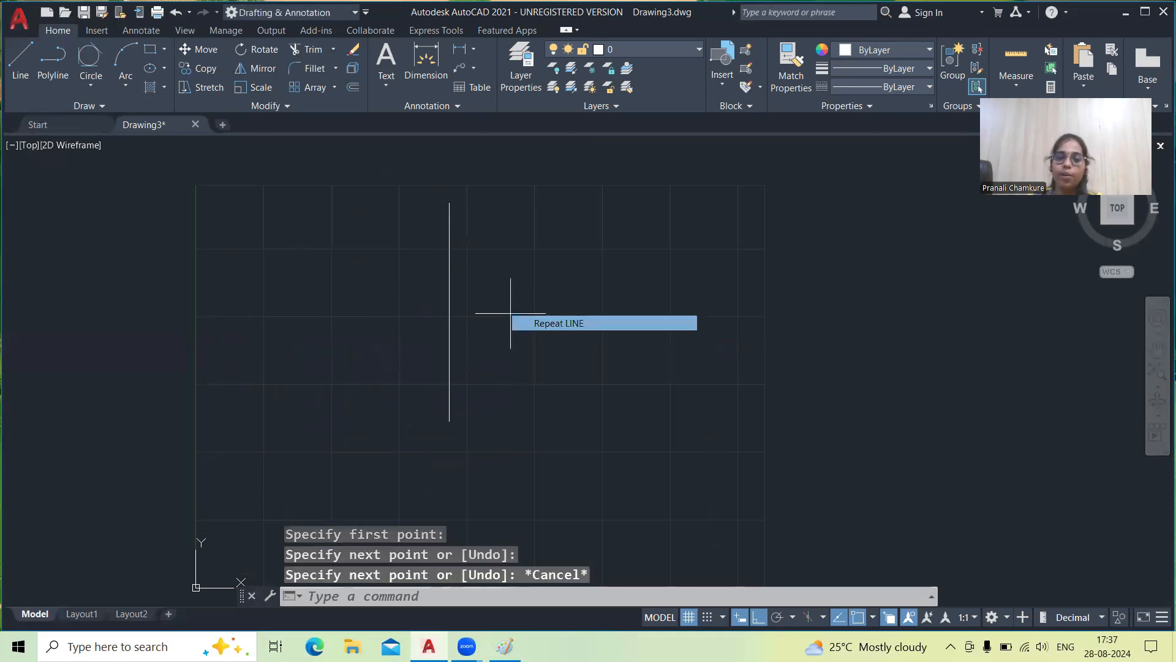
pyautogui.press('Return')
pyautogui.click(269, 306)
pyautogui.click(647, 306)
pyautogui.rightClick(651, 316)
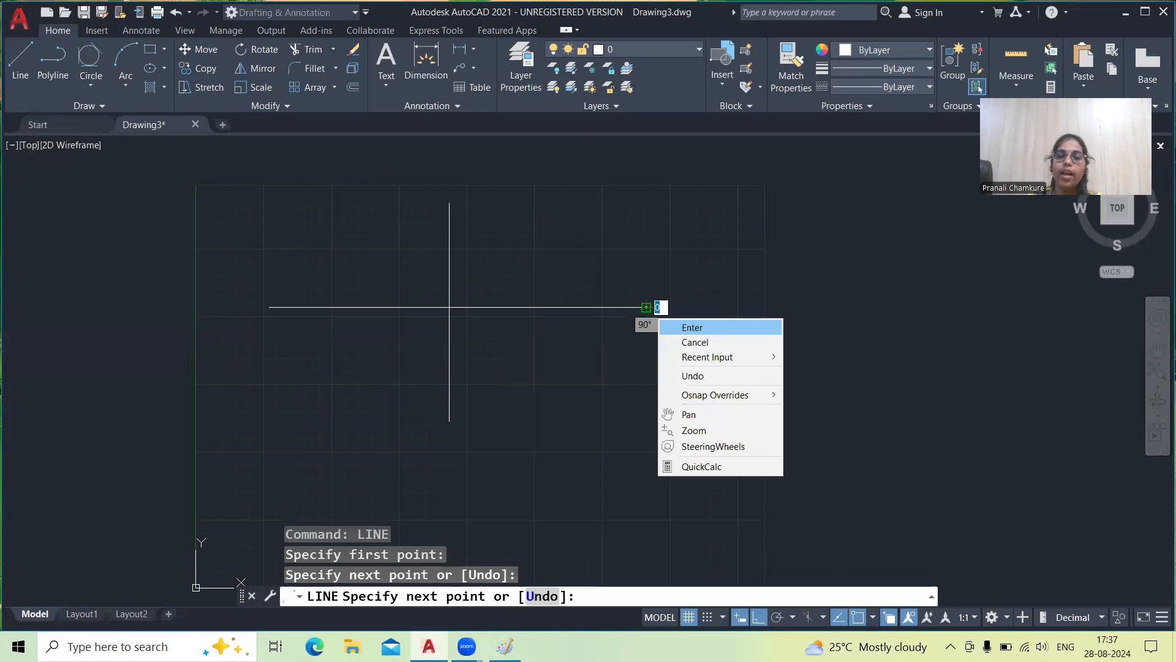
pyautogui.click(680, 326)
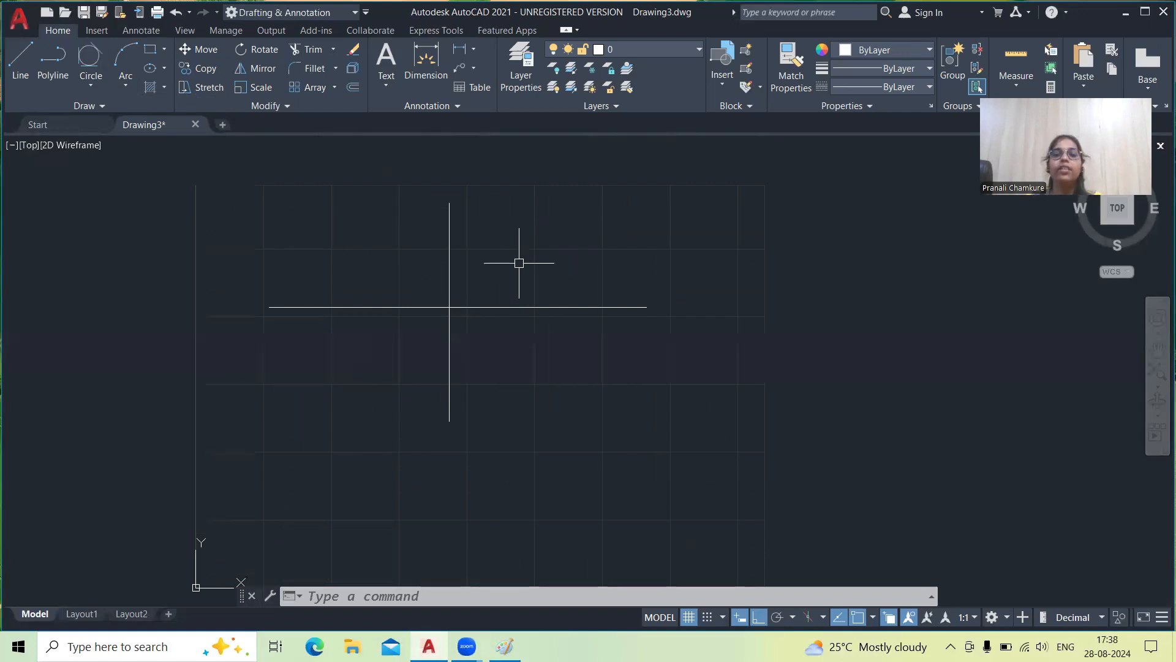
# Draw a Start, Center, Angle arc from the horizontal line's right end, centered on the line crossing, with a 30° included angle
pyautogui.click(128, 88)
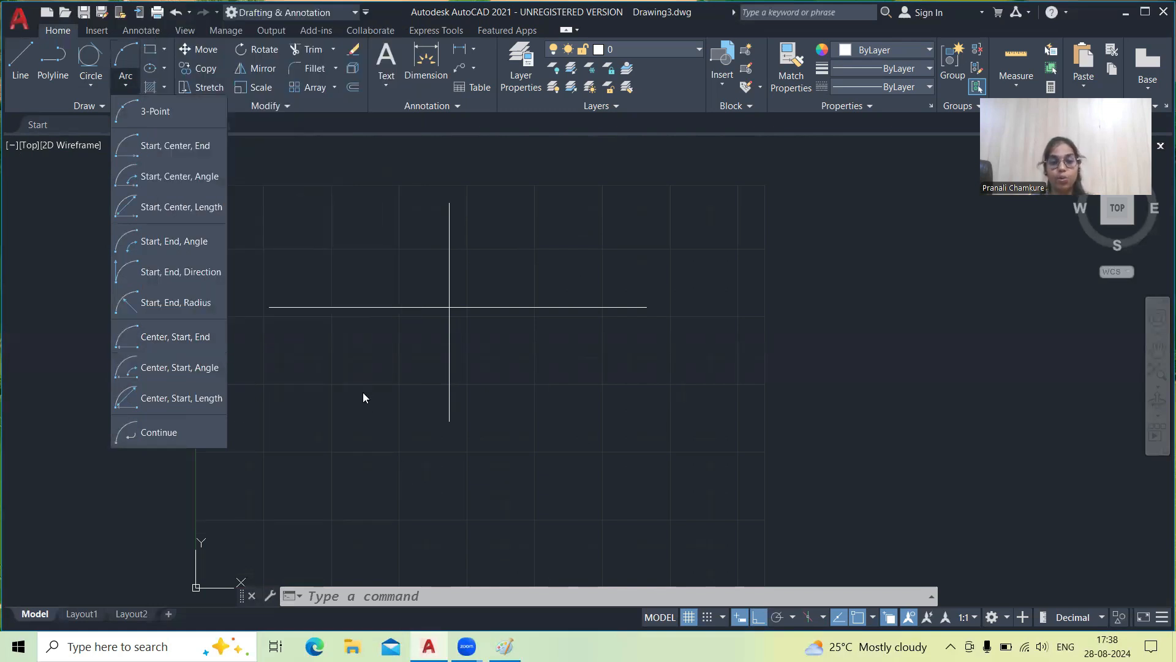
pyautogui.click(172, 178)
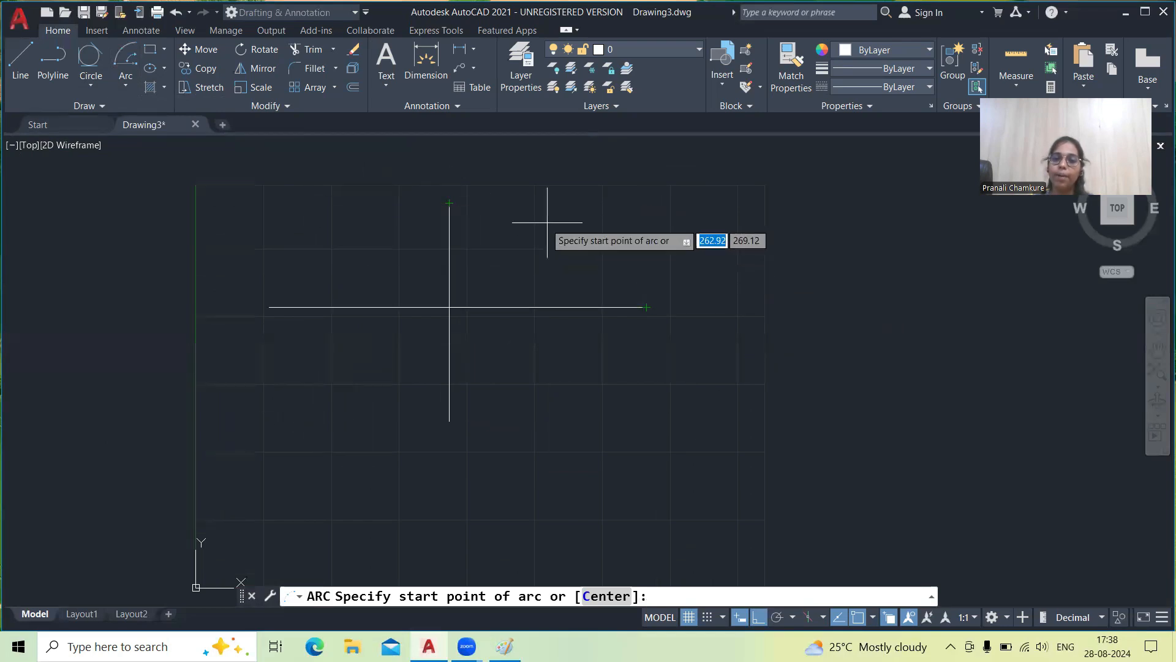
pyautogui.click(647, 306)
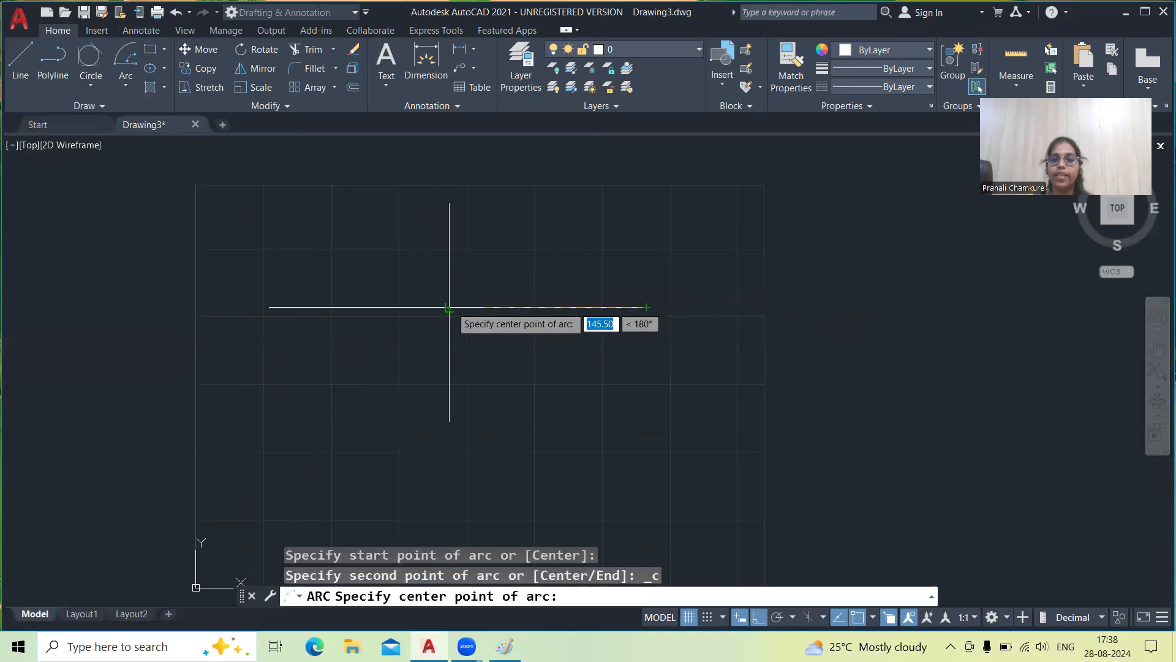
pyautogui.click(449, 307)
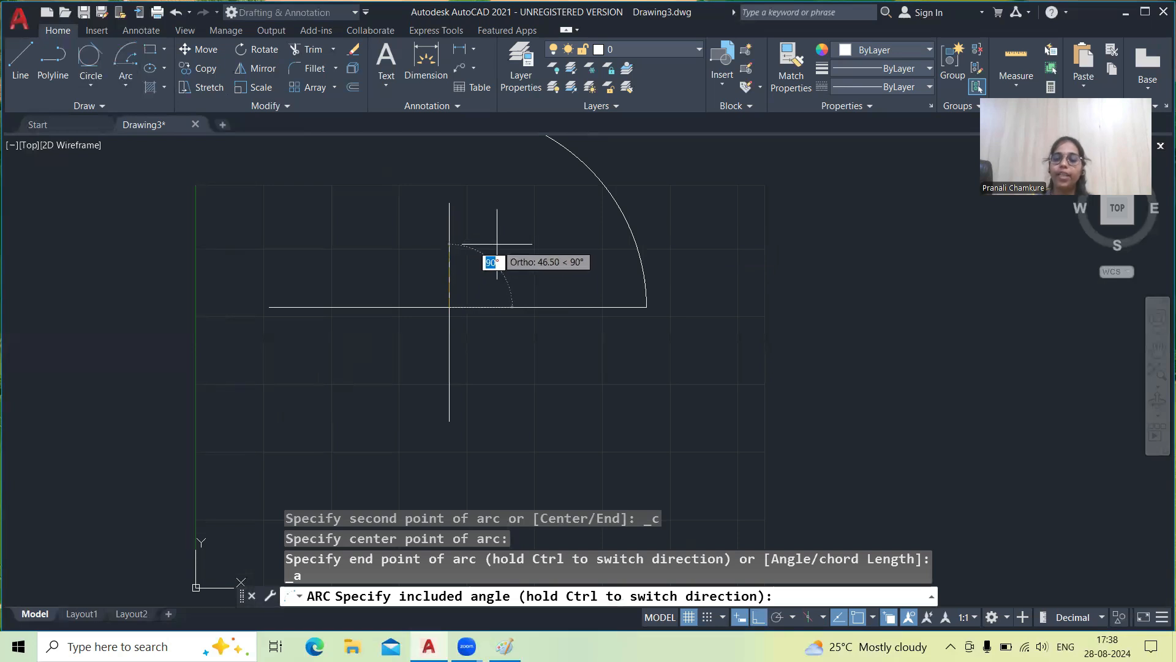
pyautogui.write('30')
pyautogui.press('Return')
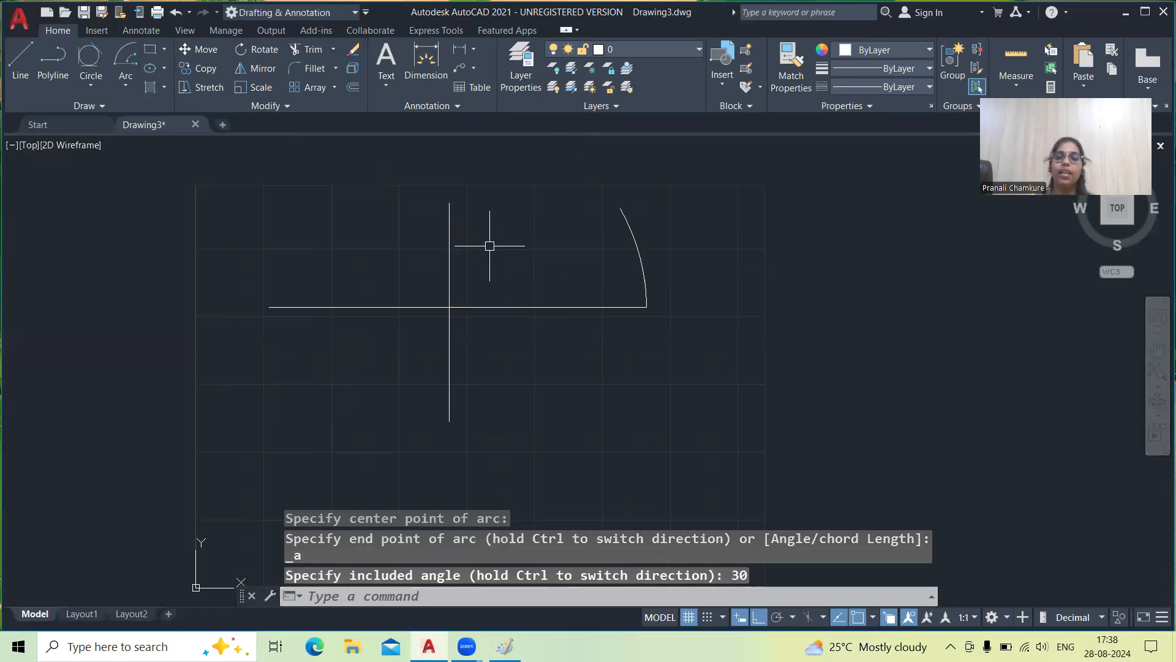
# Draw a line from the crossing of the two lines to the upper end of the arc
pyautogui.rightClick(286, 187)
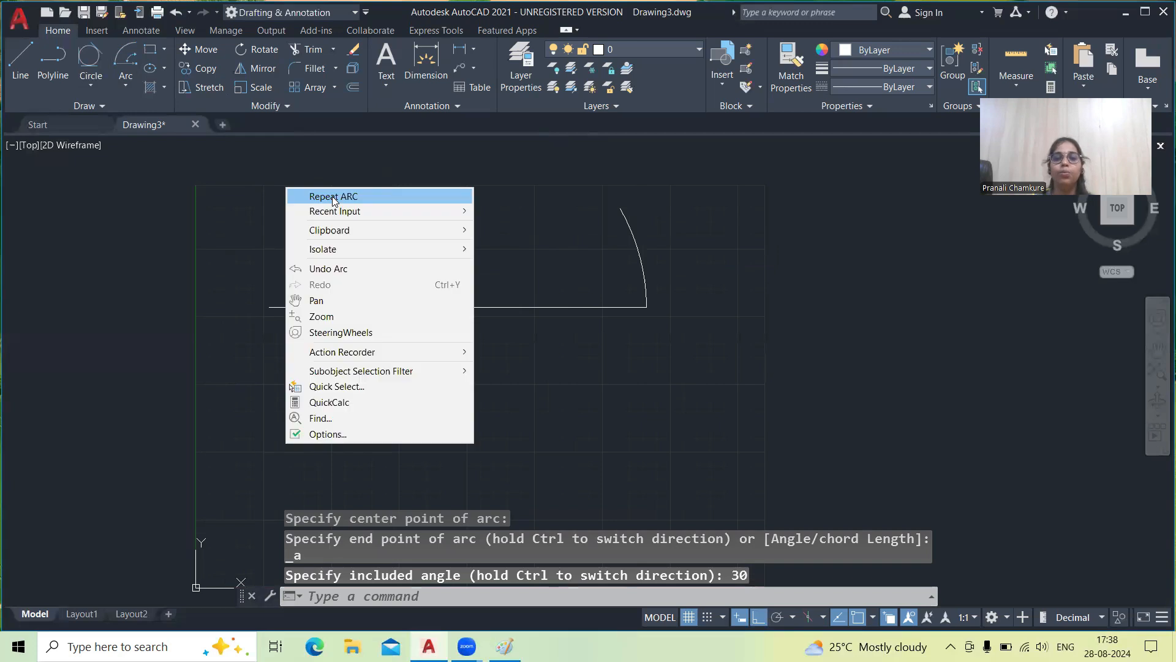
pyautogui.moveTo(336, 210)
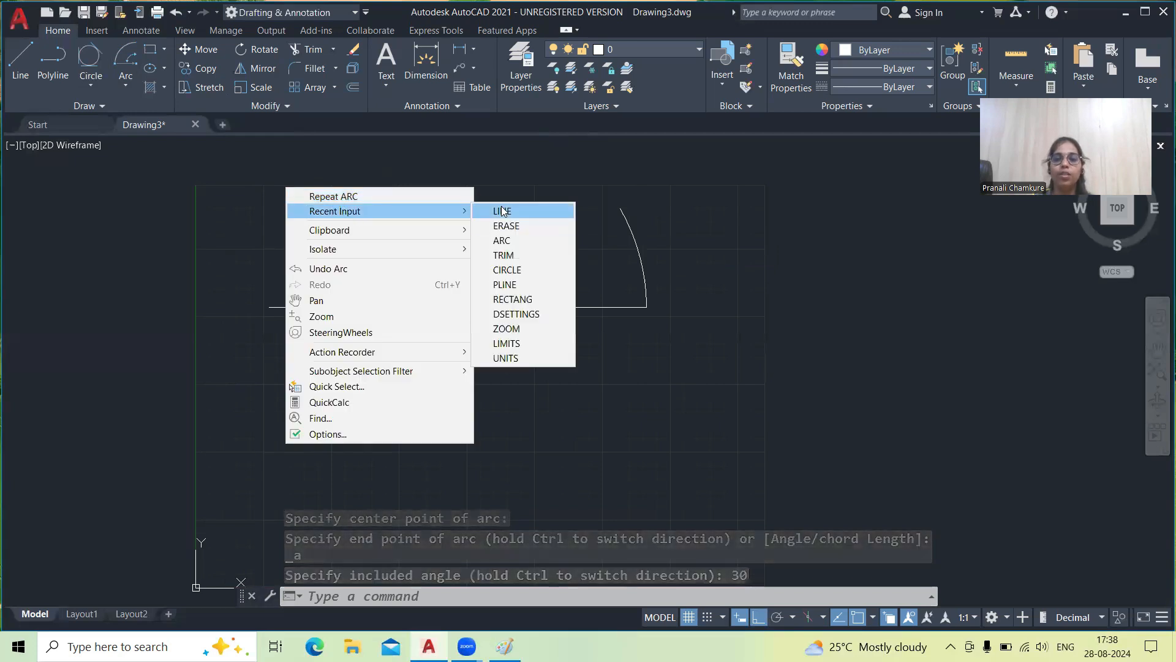
pyautogui.click(502, 209)
pyautogui.click(449, 307)
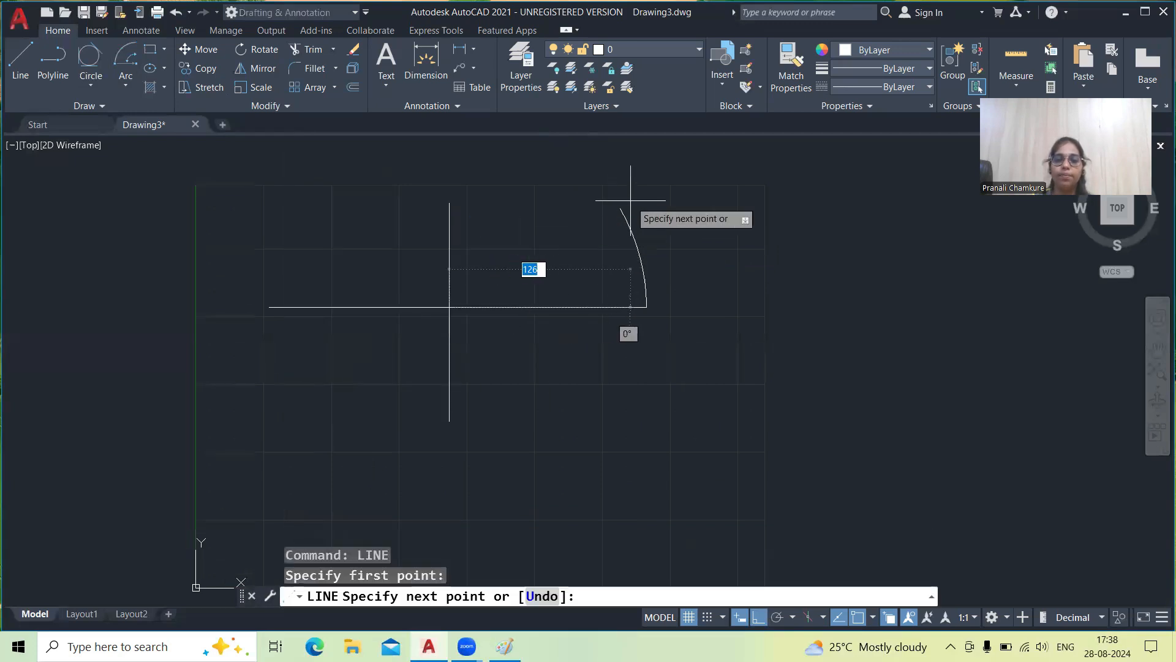
pyautogui.click(620, 209)
pyautogui.rightClick(620, 209)
pyautogui.click(650, 222)
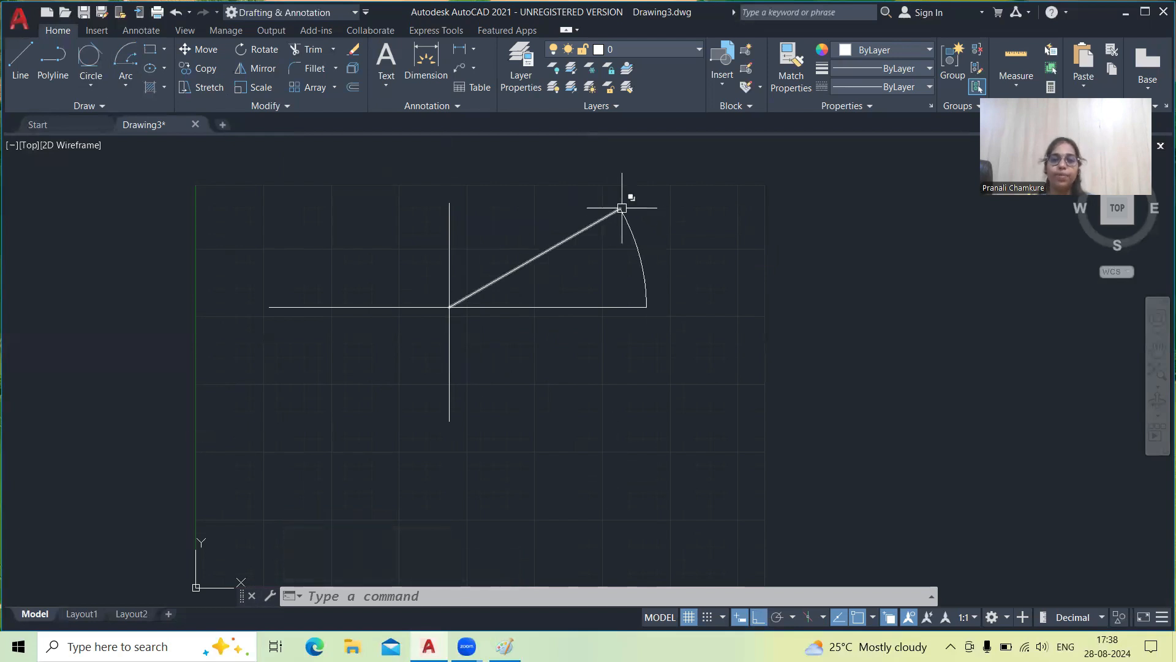
# Draw a Start, Center, Angle arc from the slanted line's upper end, centered on the line crossing, with a 270° included angle
pyautogui.click(128, 85)
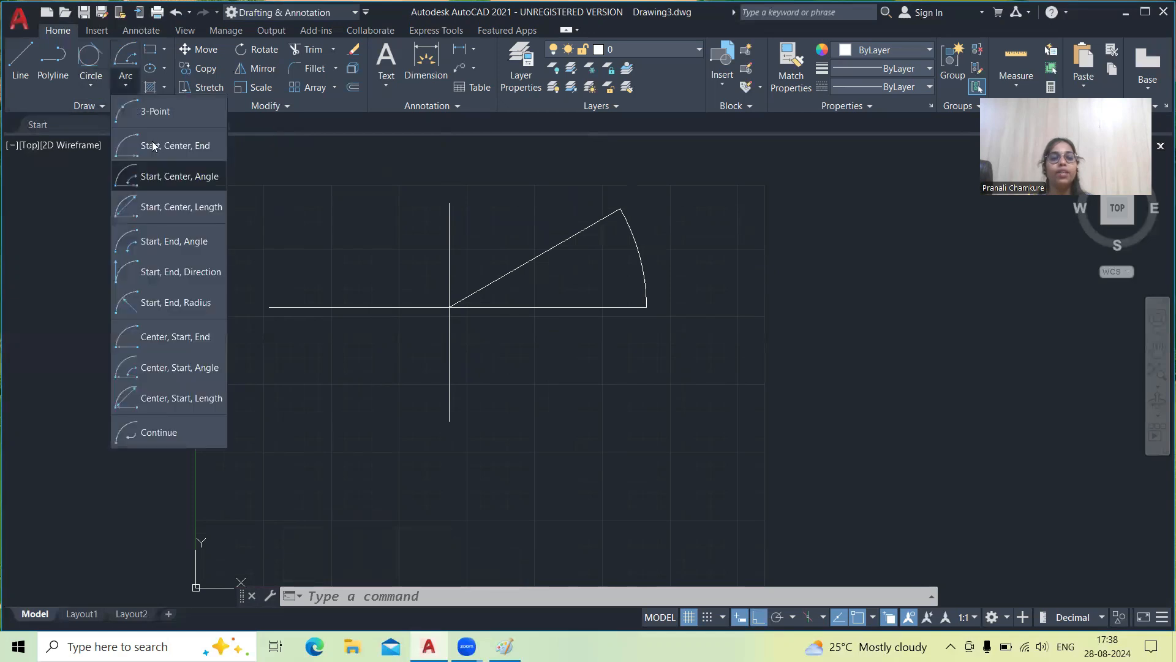
pyautogui.click(162, 178)
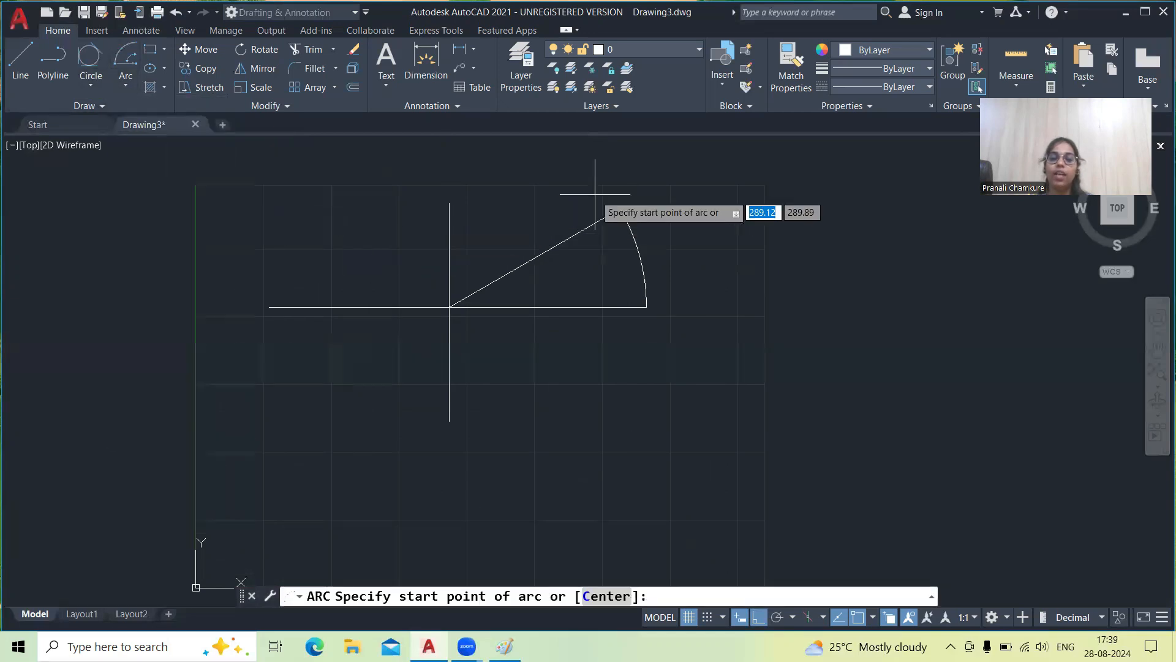
pyautogui.click(620, 208)
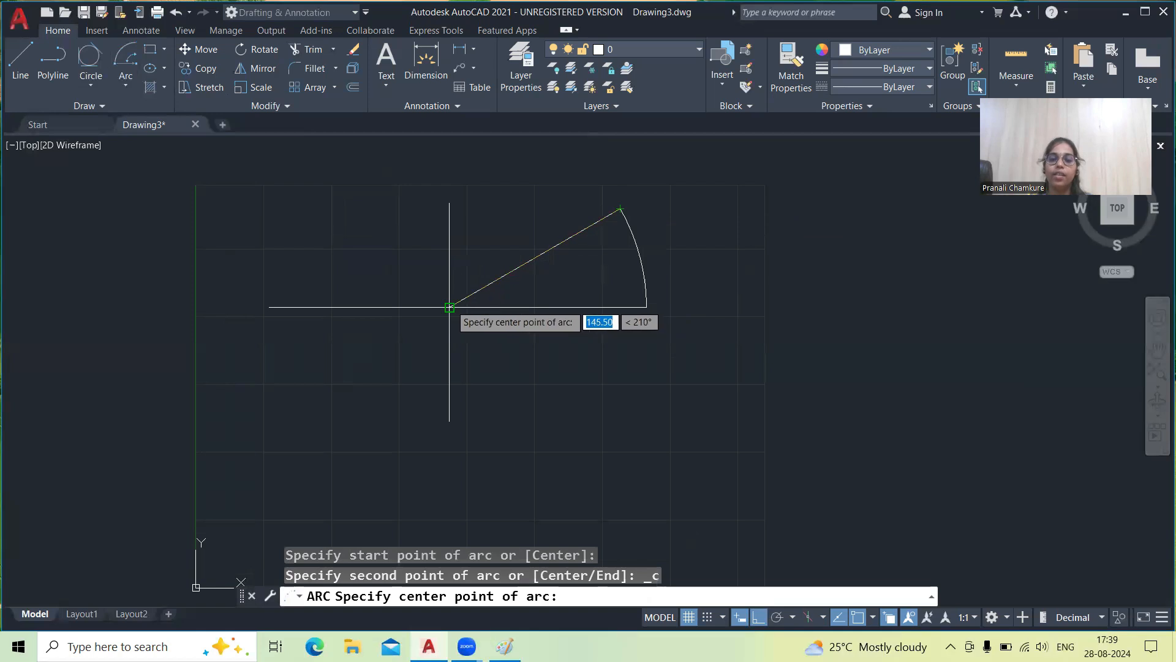
pyautogui.click(450, 307)
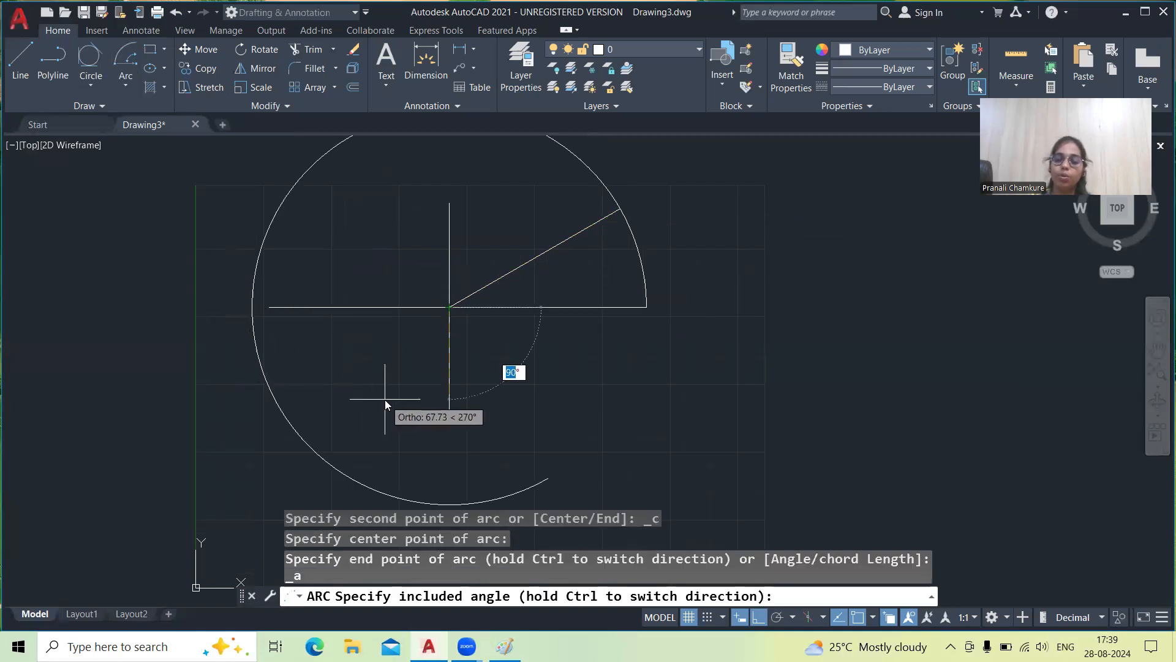
pyautogui.write('270')
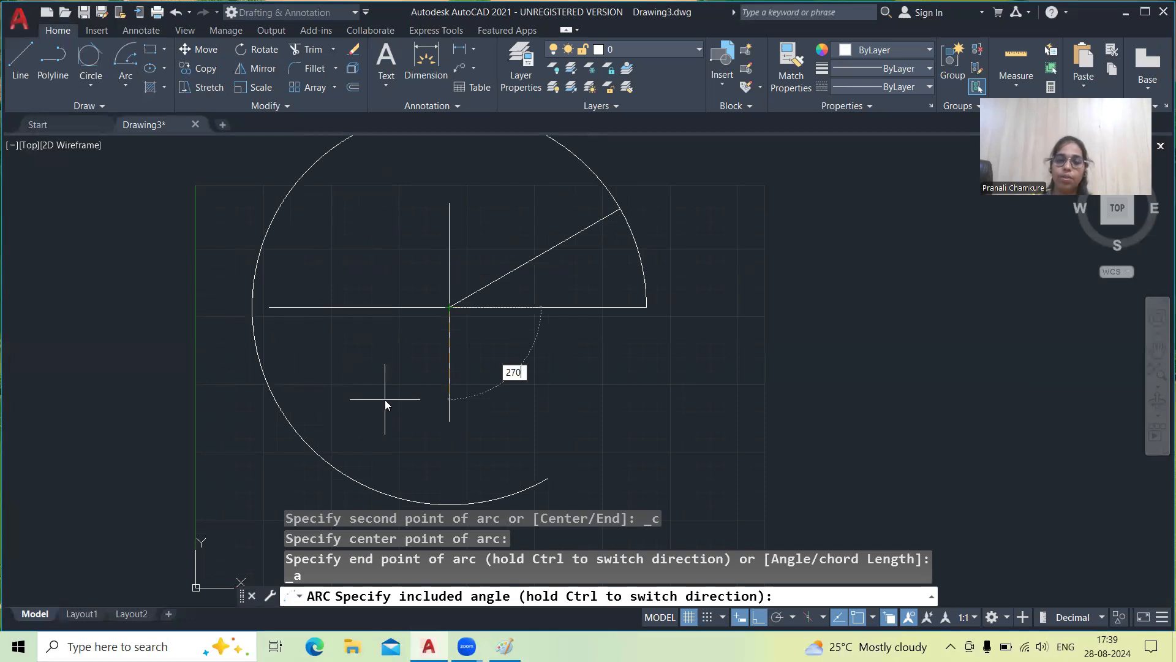
pyautogui.press('Return')
pyautogui.scroll(-2, 399, 396)
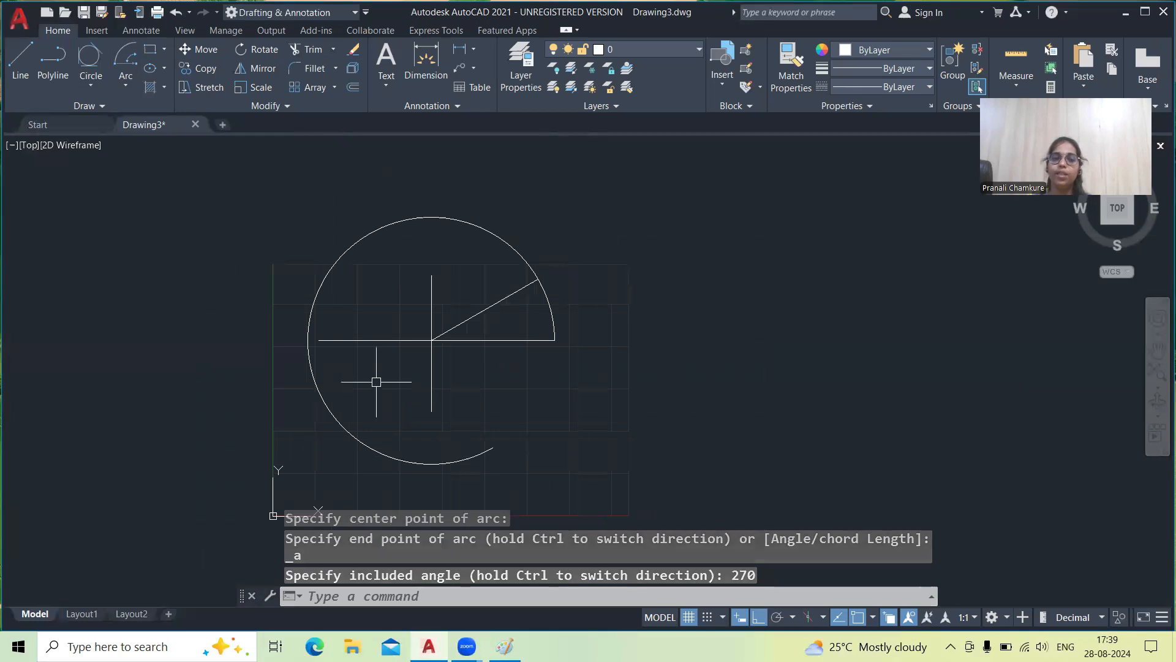
# Erase the 270° arc, the slanted line and the 30° arc, keeping only the two crossing lines
pyautogui.moveTo(547, 398)
pyautogui.mouseDown()
pyautogui.moveTo(590, 334)
pyautogui.moveTo(223, 342)
pyautogui.moveTo(267, 420)
pyautogui.mouseUp()
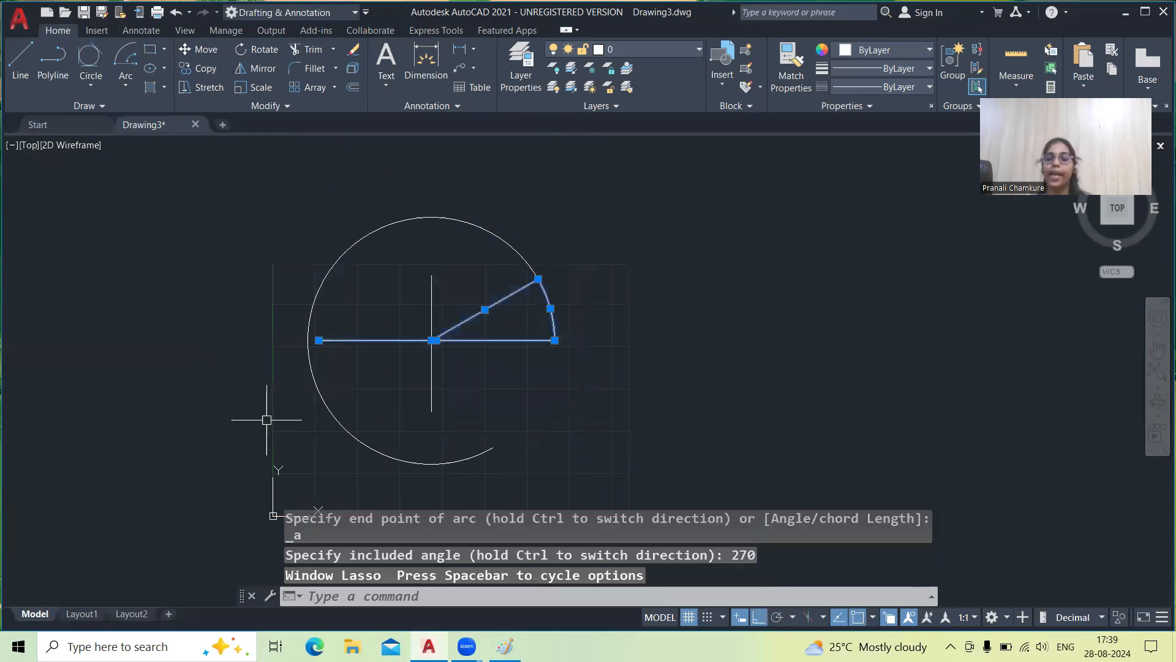
pyautogui.press('Escape')
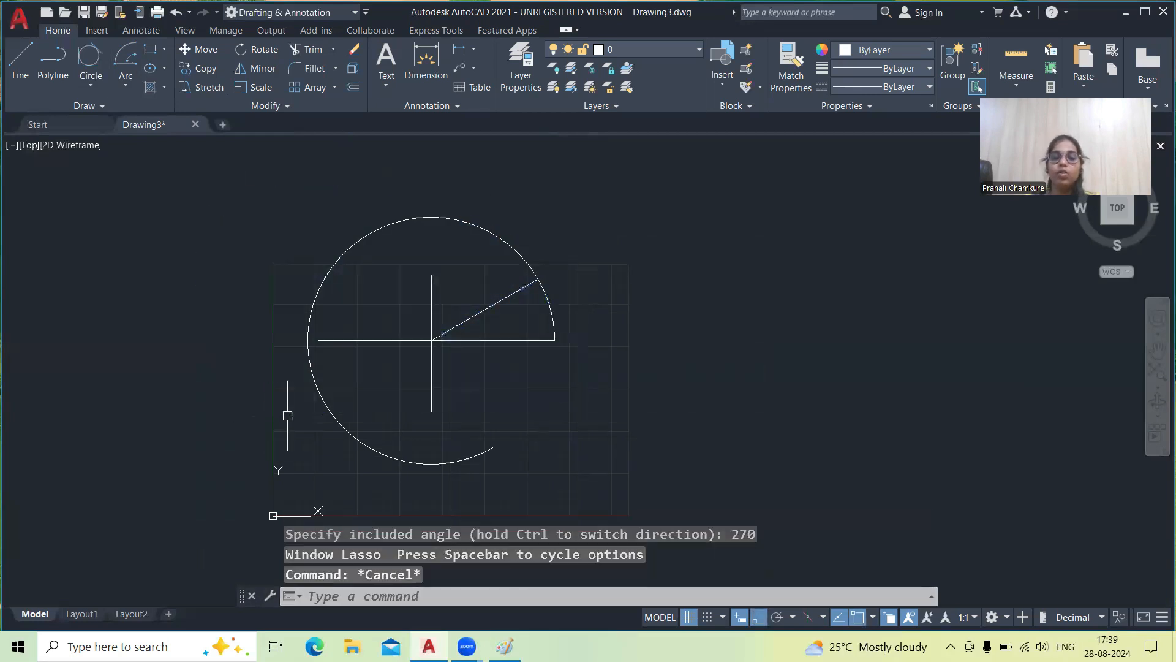
pyautogui.click(370, 240)
pyautogui.press('Delete')
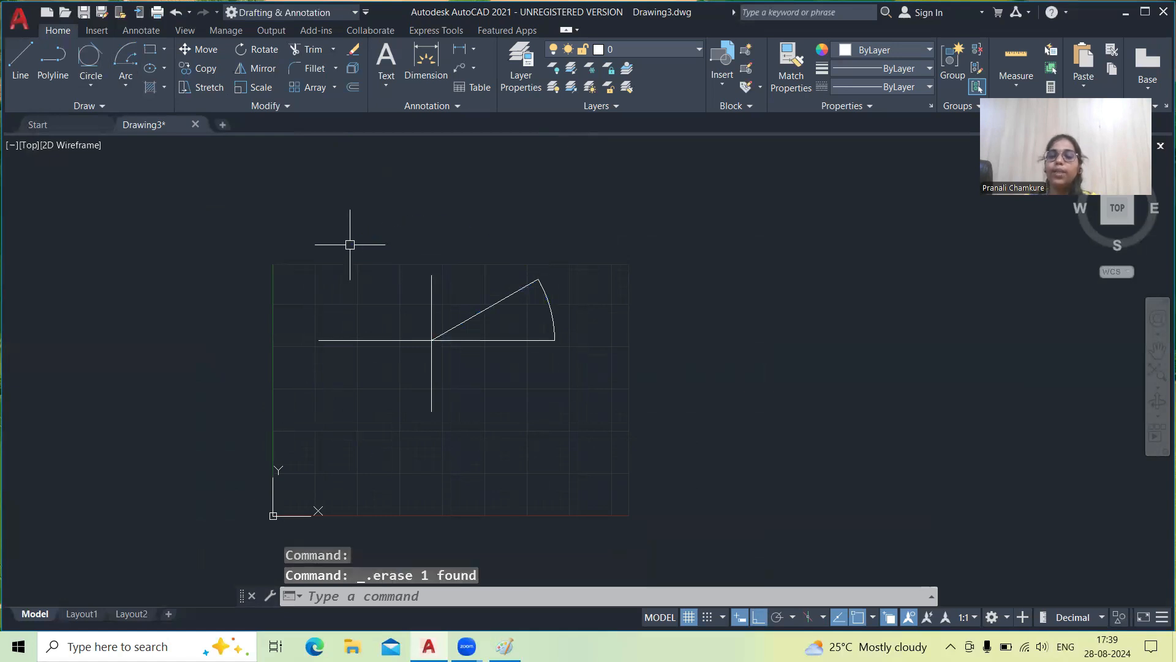
pyautogui.click(496, 301)
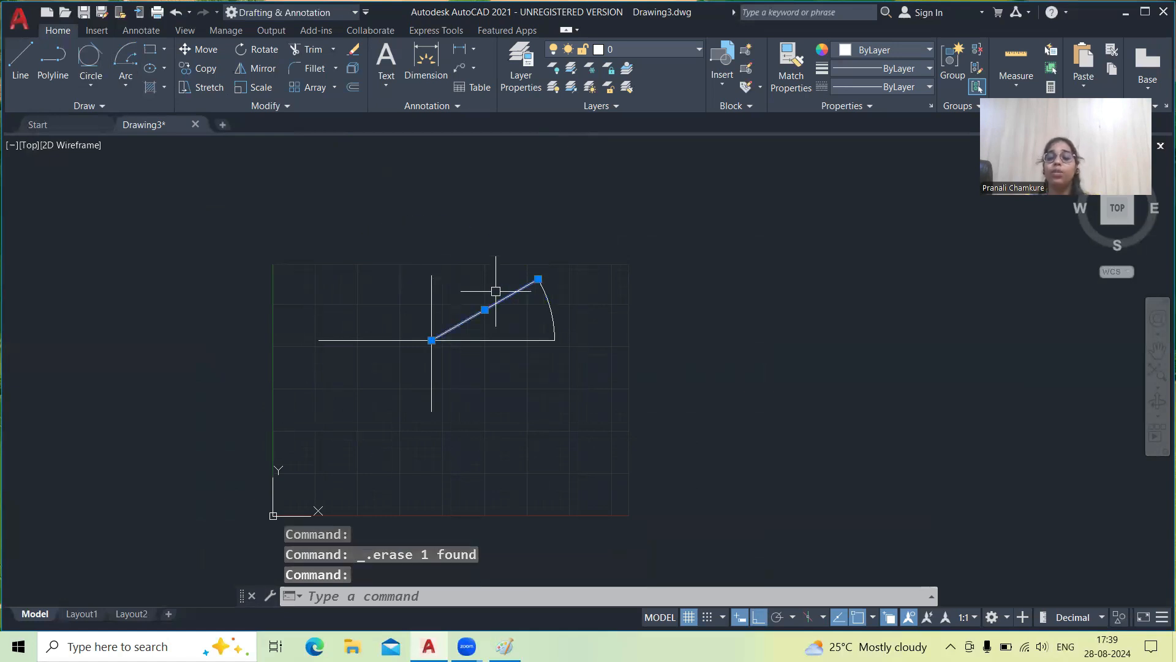
pyautogui.press('Delete')
pyautogui.click(550, 306)
pyautogui.press('Delete')
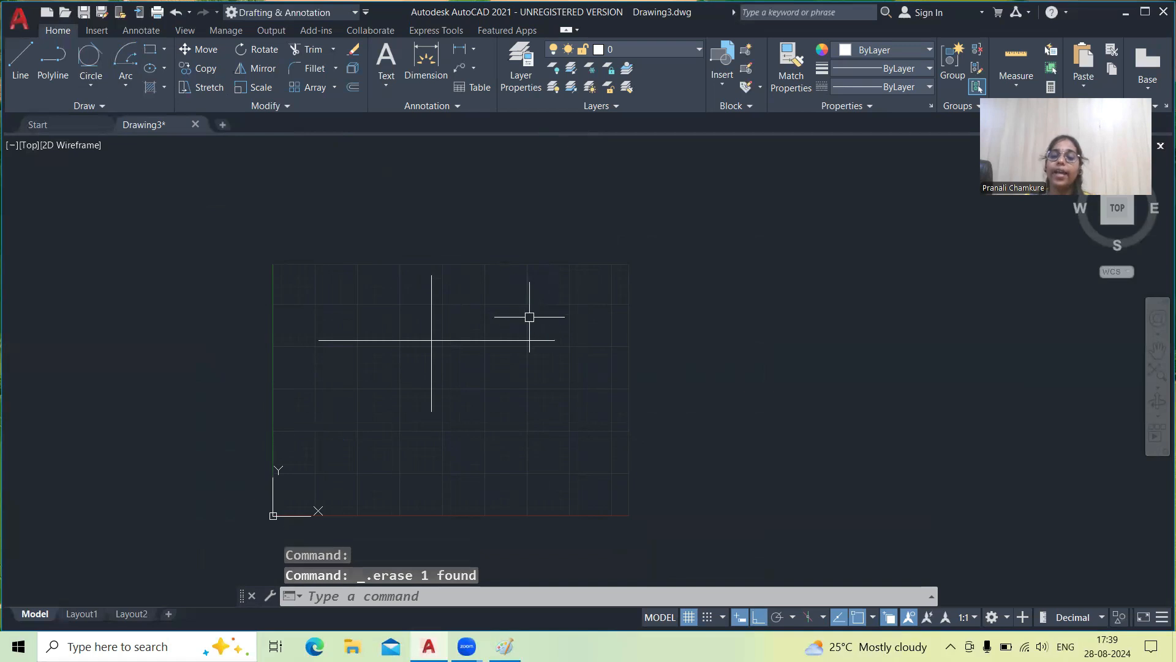
# Draw a Start, End, Radius arc from the horizontal line's right end to the vertical line's top end, picking the radius freehand
pyautogui.click(126, 87)
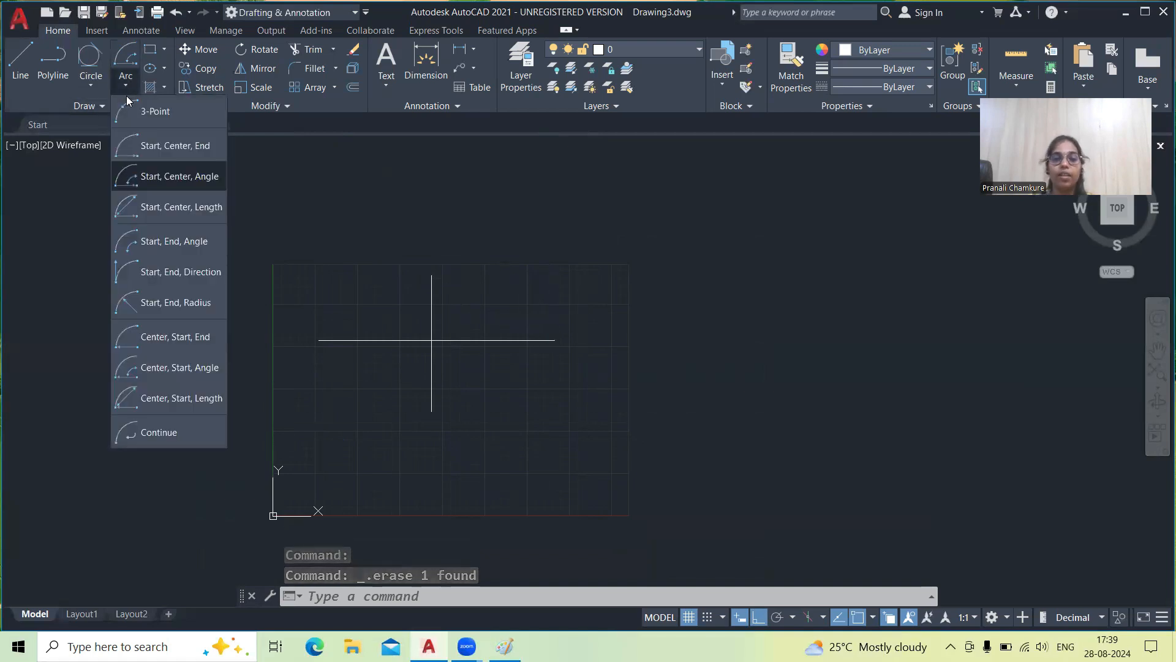
pyautogui.click(157, 309)
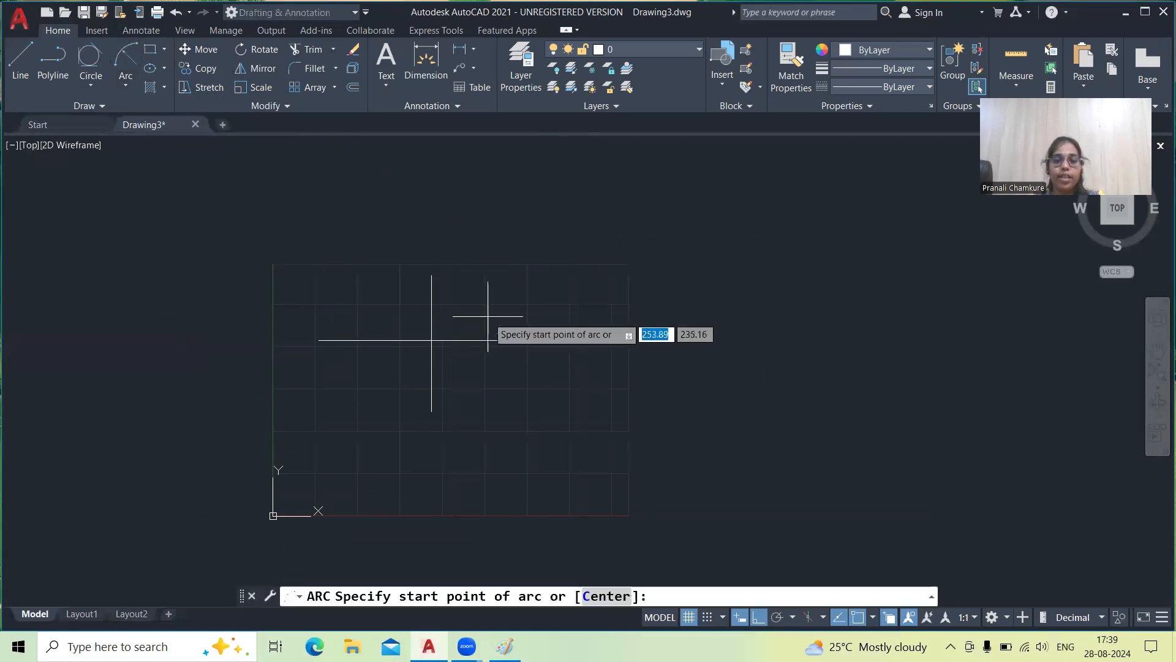
pyautogui.click(555, 340)
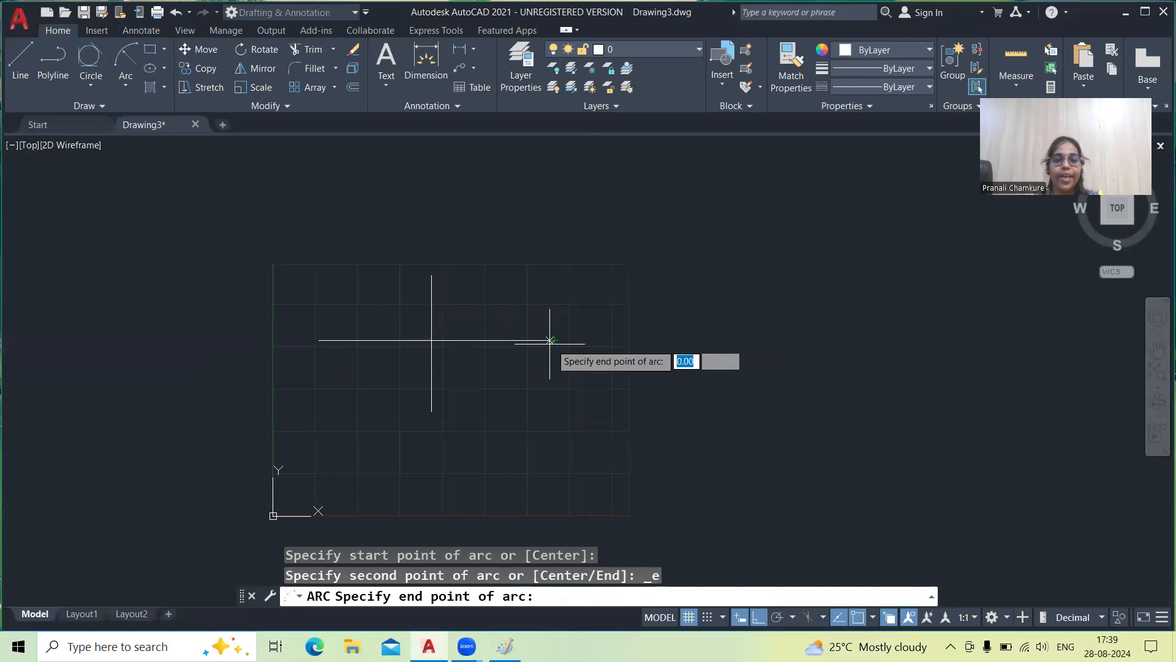
pyautogui.click(432, 276)
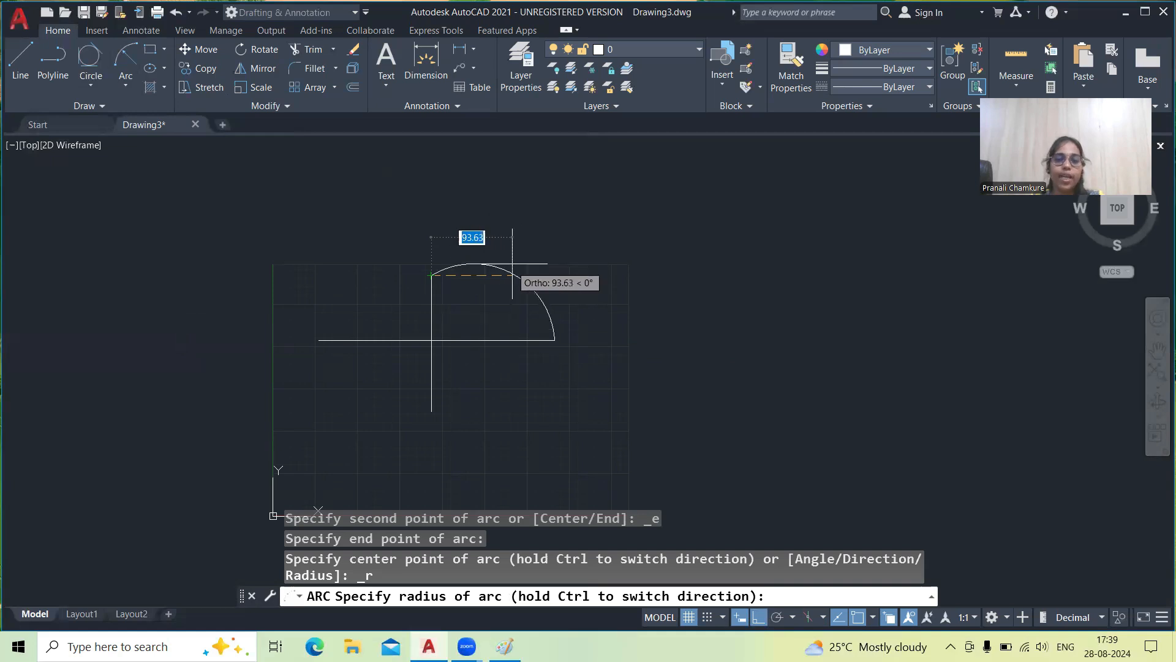
pyautogui.click(517, 248)
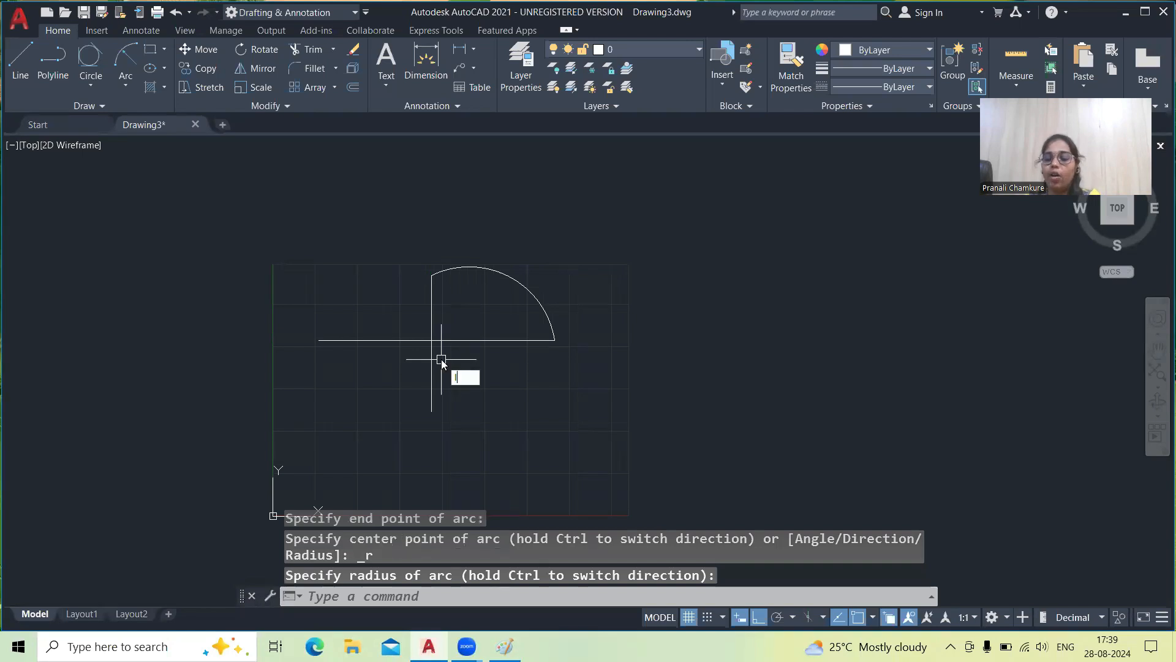
# Draw an open-topped U shape of three connected straight lines to the right of the grid area
pyautogui.press('l')
pyautogui.press('Return')
pyautogui.click(653, 319)
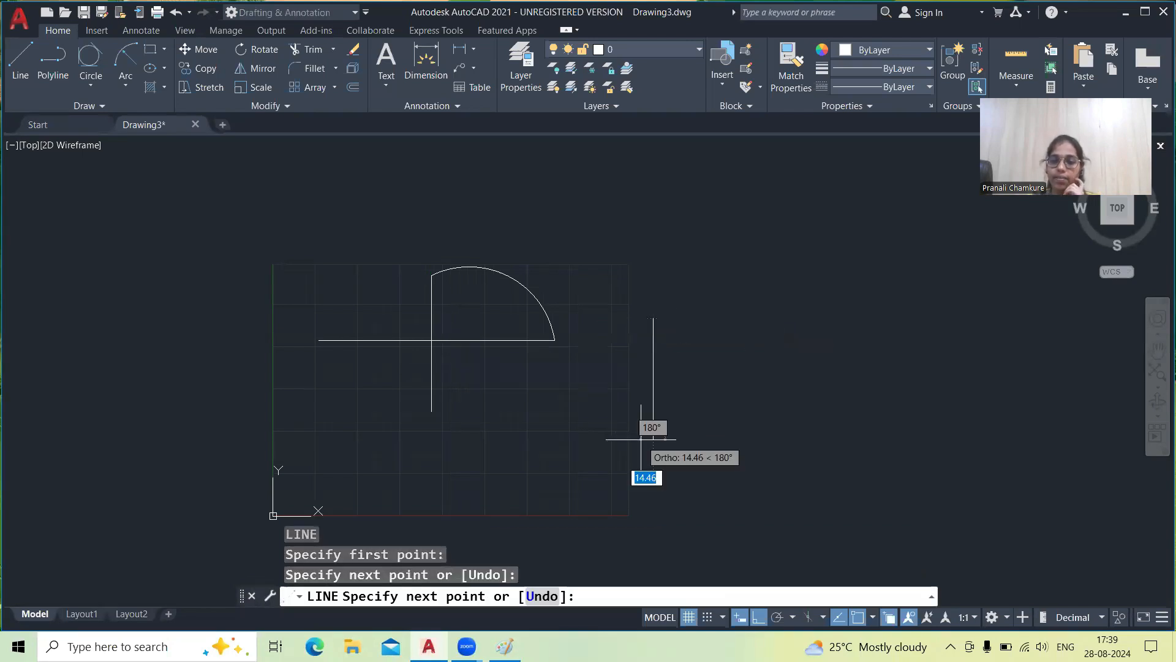
pyautogui.rightClick(641, 439)
pyautogui.click(702, 436)
pyautogui.click(770, 438)
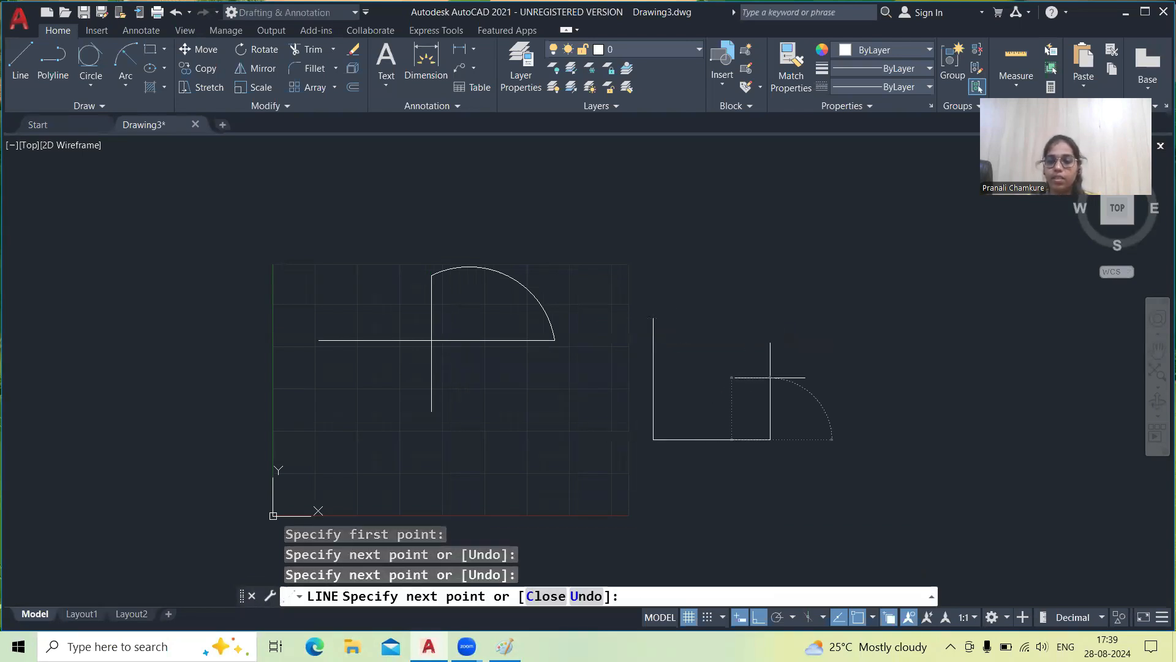
pyautogui.click(774, 318)
pyautogui.rightClick(773, 317)
pyautogui.click(805, 325)
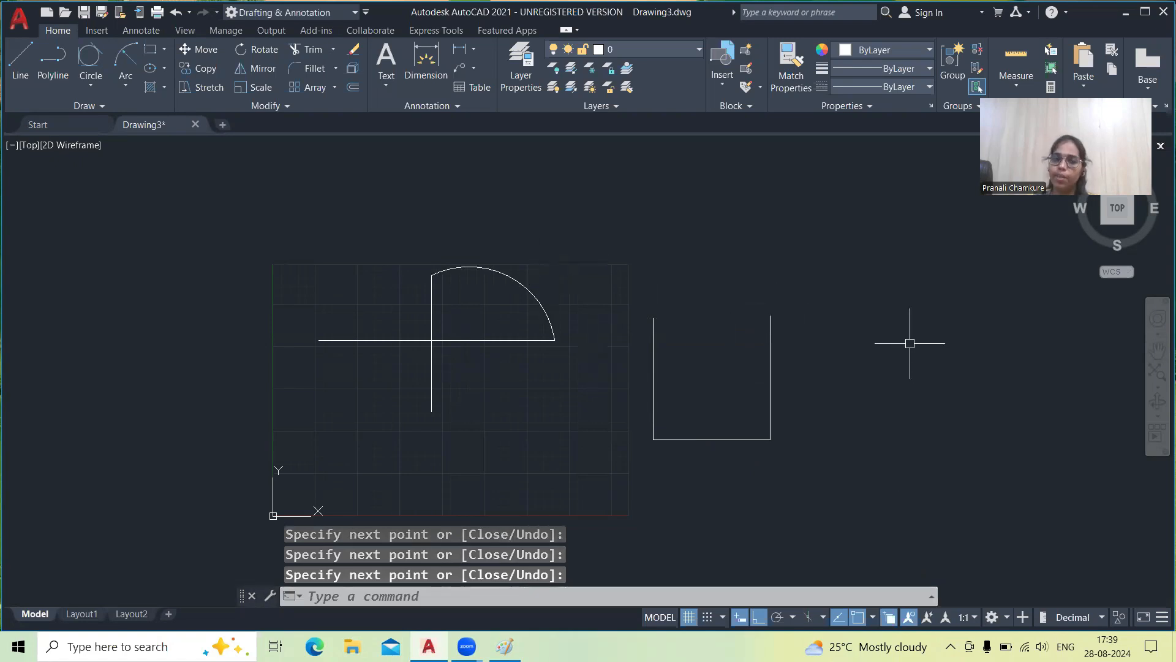
# Start a Start, End, Radius arc from the U shape's upper left end to its upper right end
pyautogui.click(126, 91)
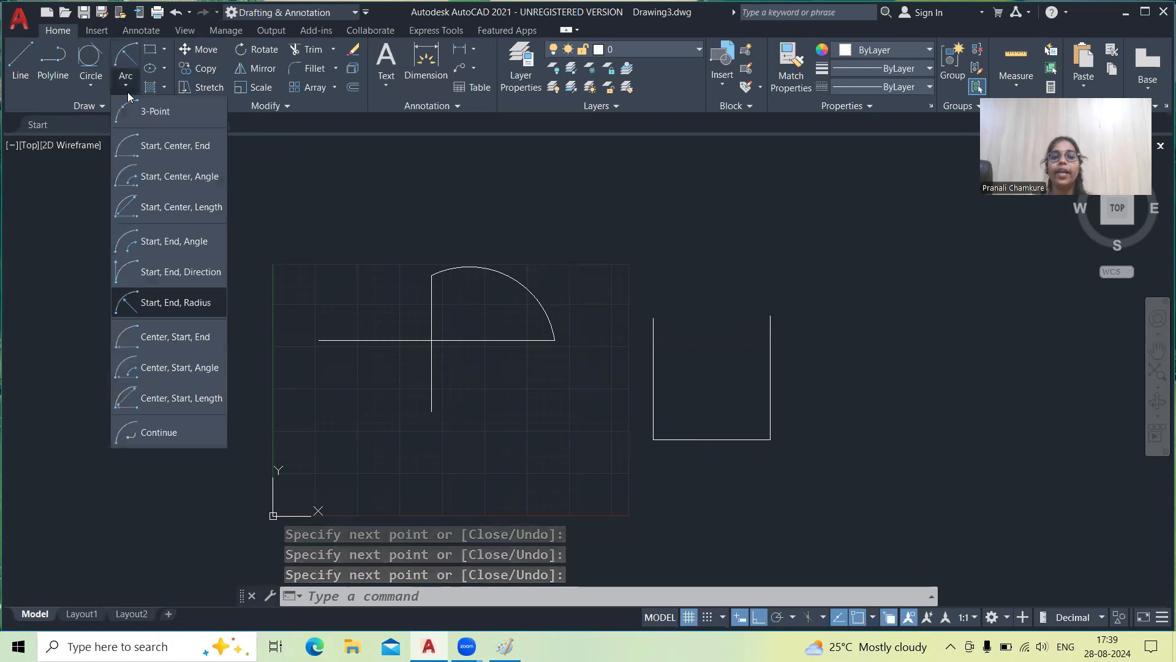
pyautogui.click(197, 305)
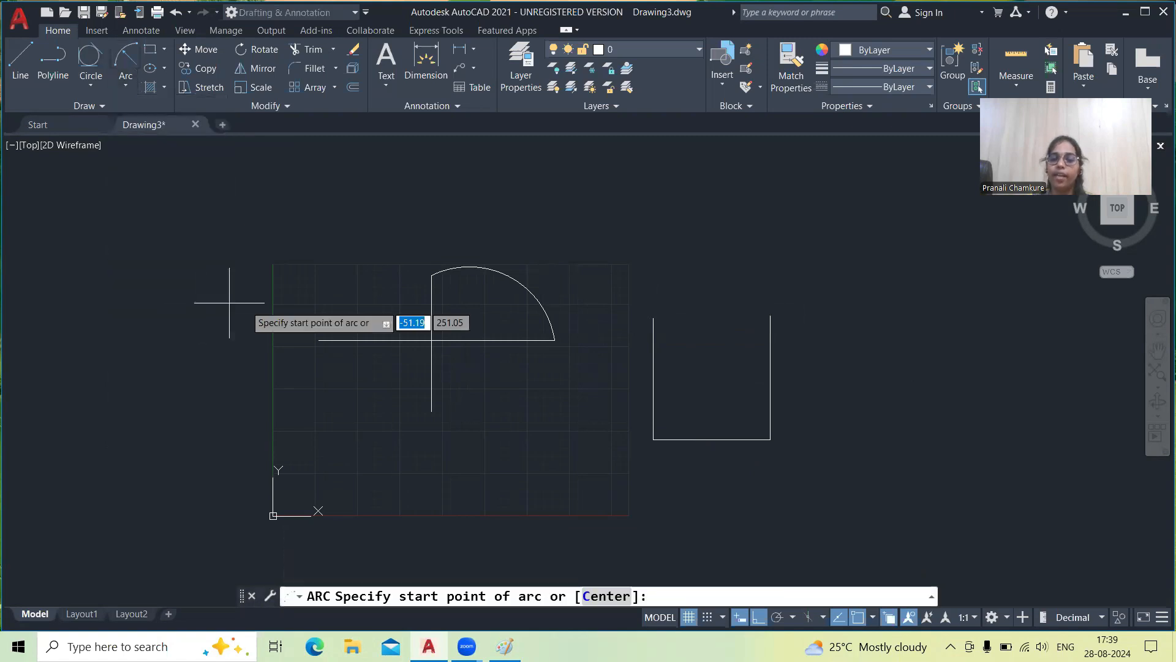
pyautogui.click(654, 318)
pyautogui.click(770, 318)
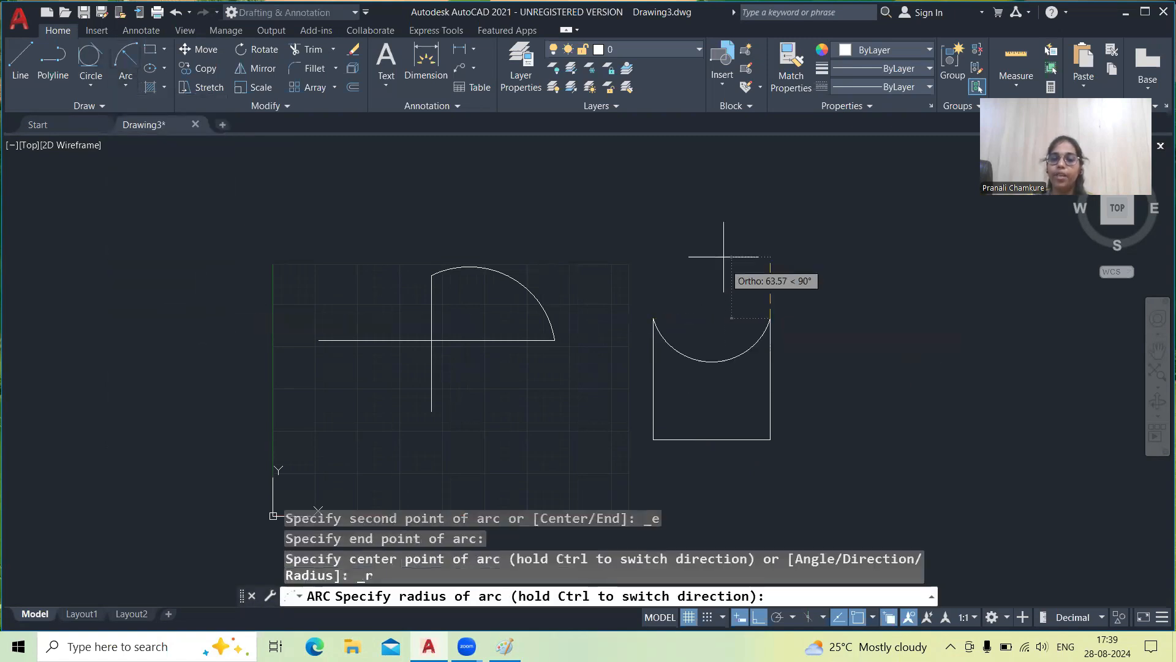
pyautogui.scroll(-5, 703, 197)
pyautogui.scroll(5, 728, 273)
pyautogui.moveTo(720, 276); pyautogui.dragTo(728, 393, button='middle')
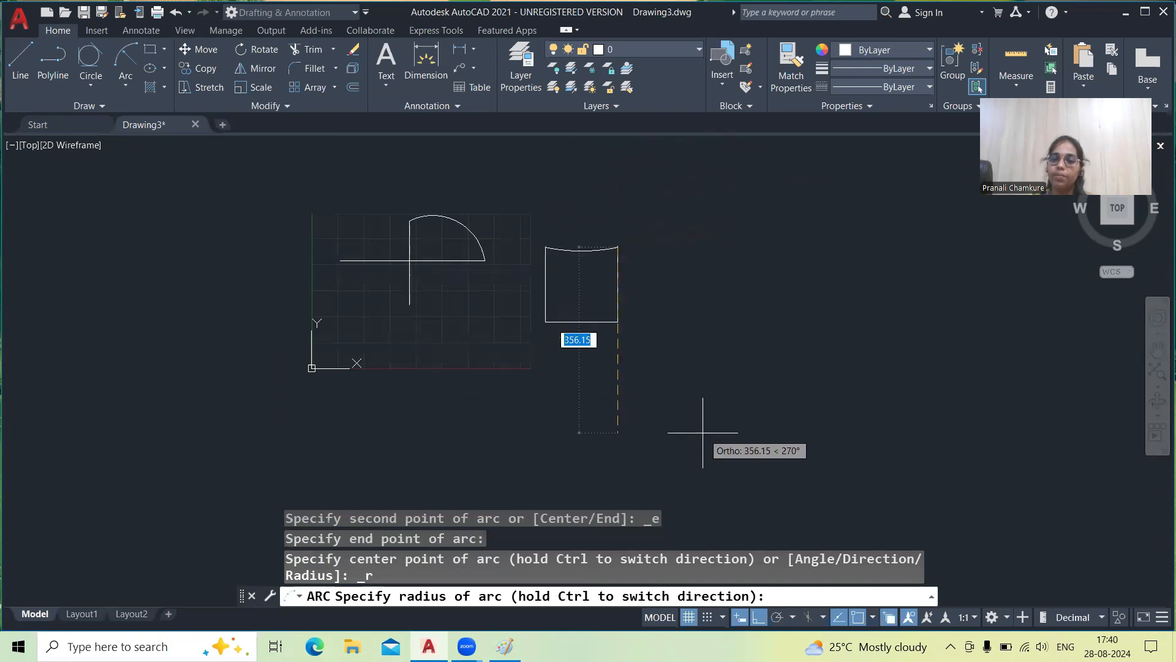
# Finish the Start, End, Radius arc across the box's open upper side by picking a radius point above its upper right corner
pyautogui.click(620, 207)
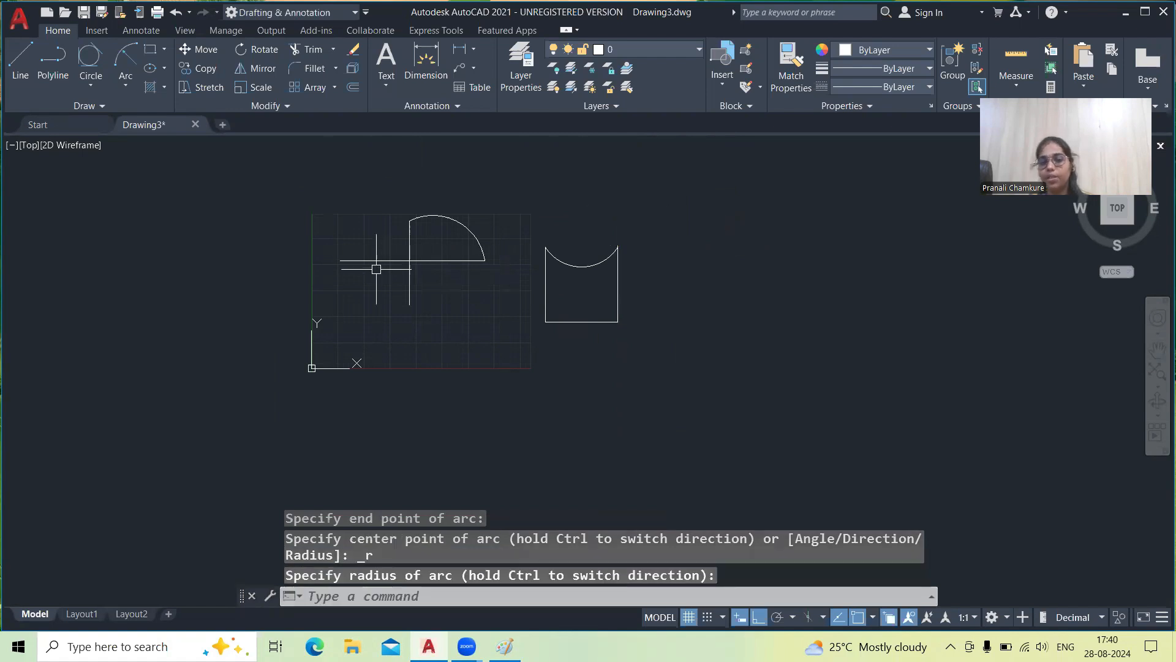
pyautogui.click(128, 88)
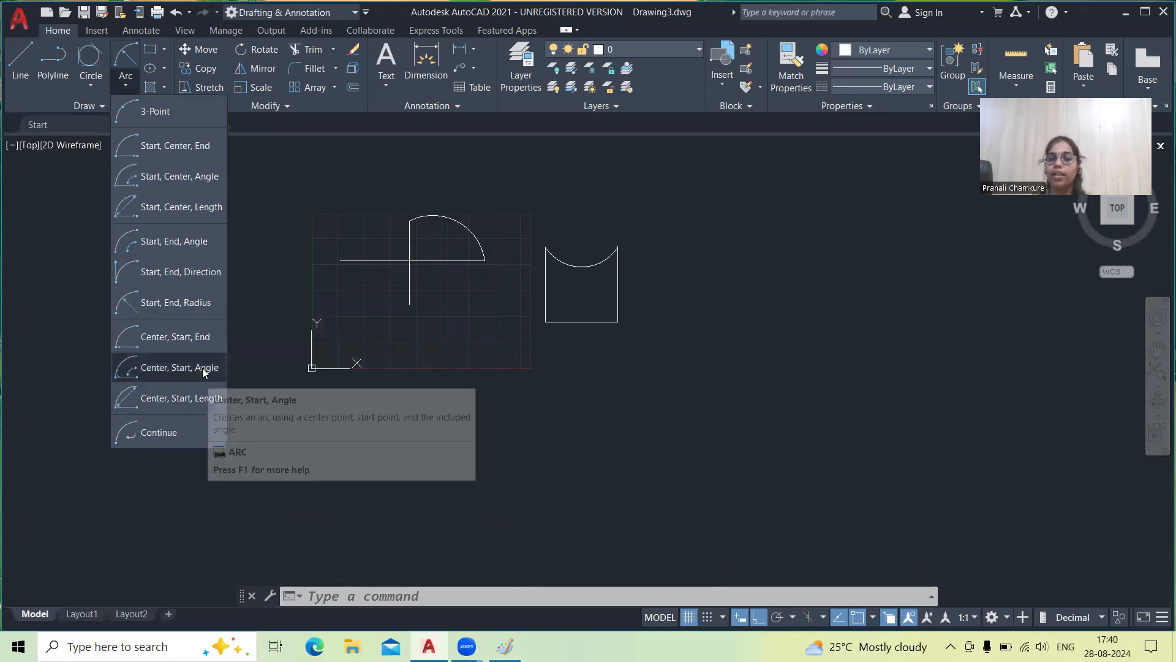
pyautogui.click(522, 334)
# Draw an L-shape to the right of the box from a vertical line and a horizontal line running right from its lower end
pyautogui.write('l')
pyautogui.press('Return')
pyautogui.moveTo(506, 341); pyautogui.dragTo(383, 323, button='middle')
pyautogui.click(601, 257)
pyautogui.click(600, 343)
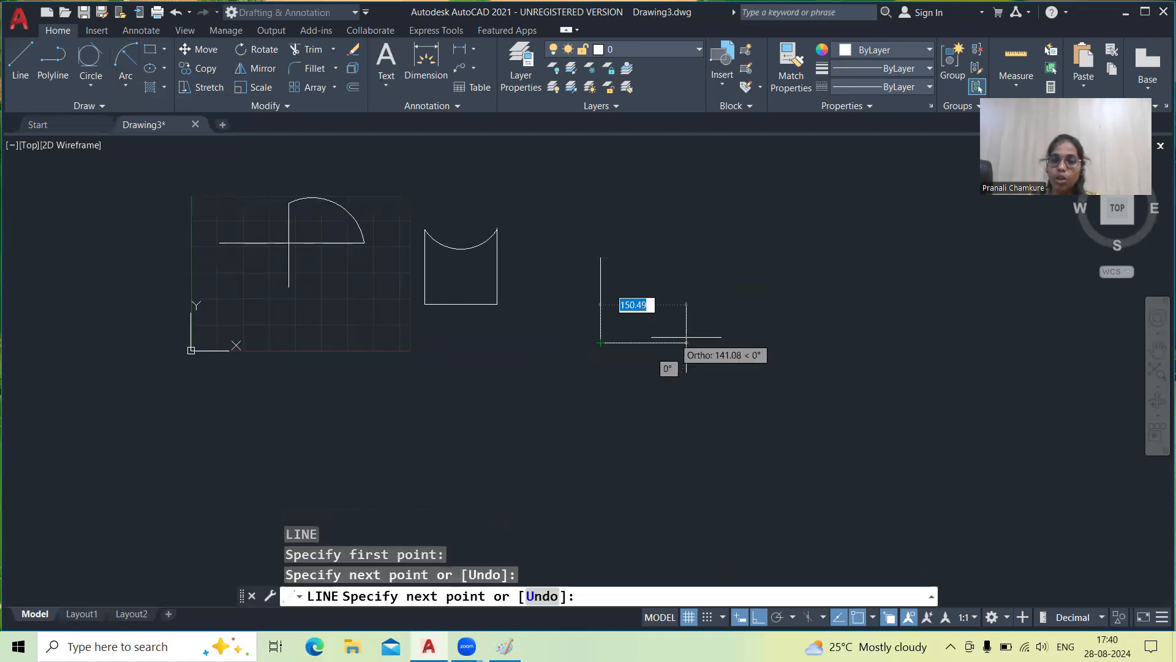
pyautogui.click(701, 341)
pyautogui.press('Escape')
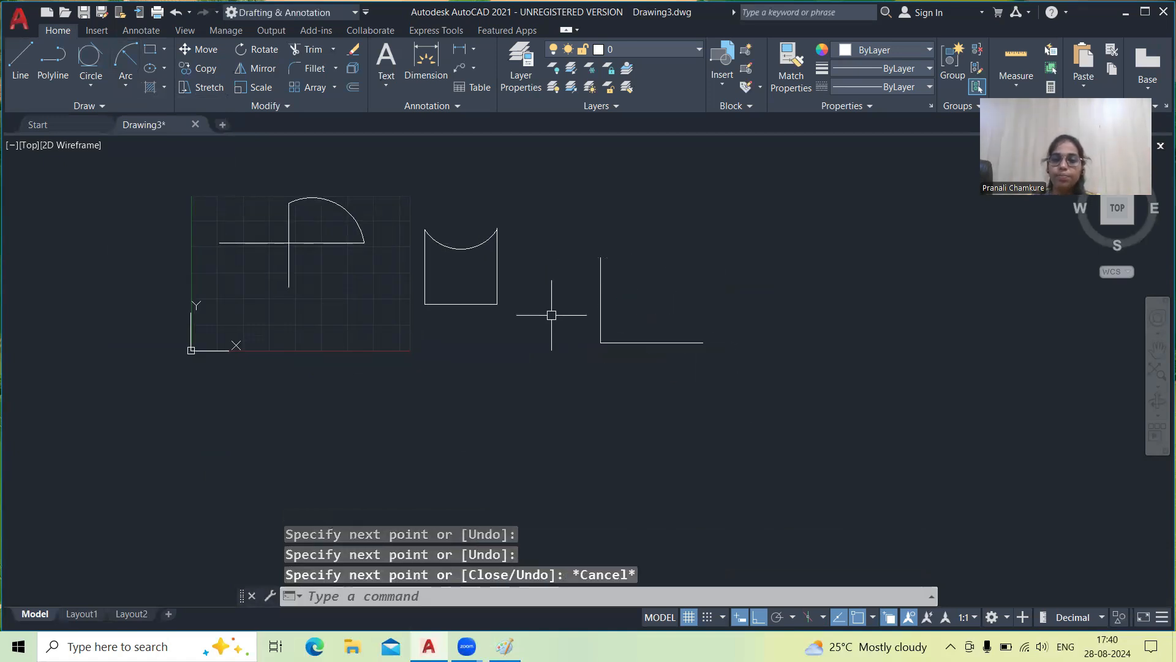
# Erase the horizontal line of the L-shape, keeping its vertical line
pyautogui.click(697, 310)
pyautogui.click(607, 428)
pyautogui.press('Delete')
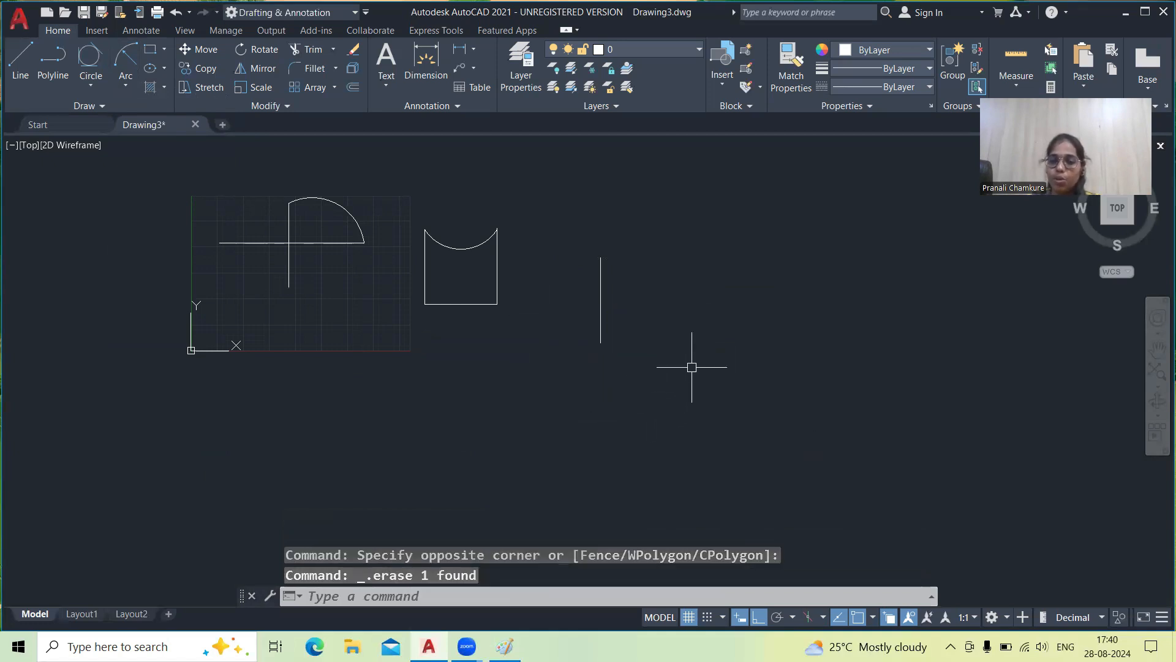
pyautogui.moveTo(692, 366); pyautogui.dragTo(492, 340)
pyautogui.press('Escape')
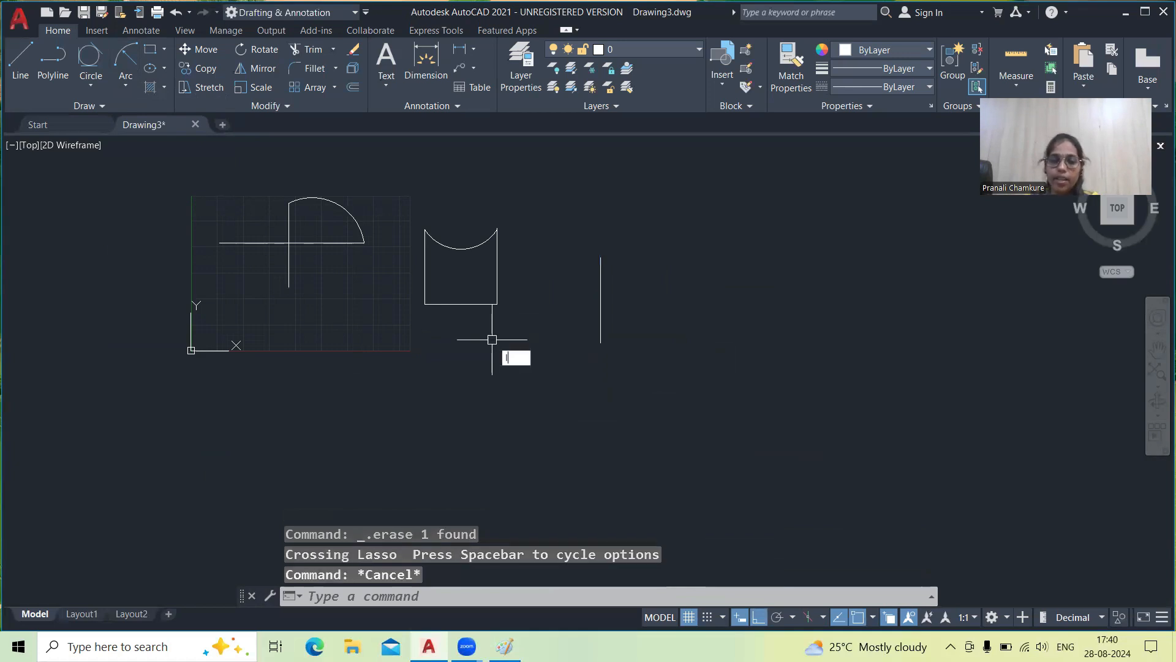
# Draw a short vertical line inside the grid area, beneath the crossed lines with the arc
pyautogui.write('l')
pyautogui.press('Return')
pyautogui.scroll(5, 329, 349)
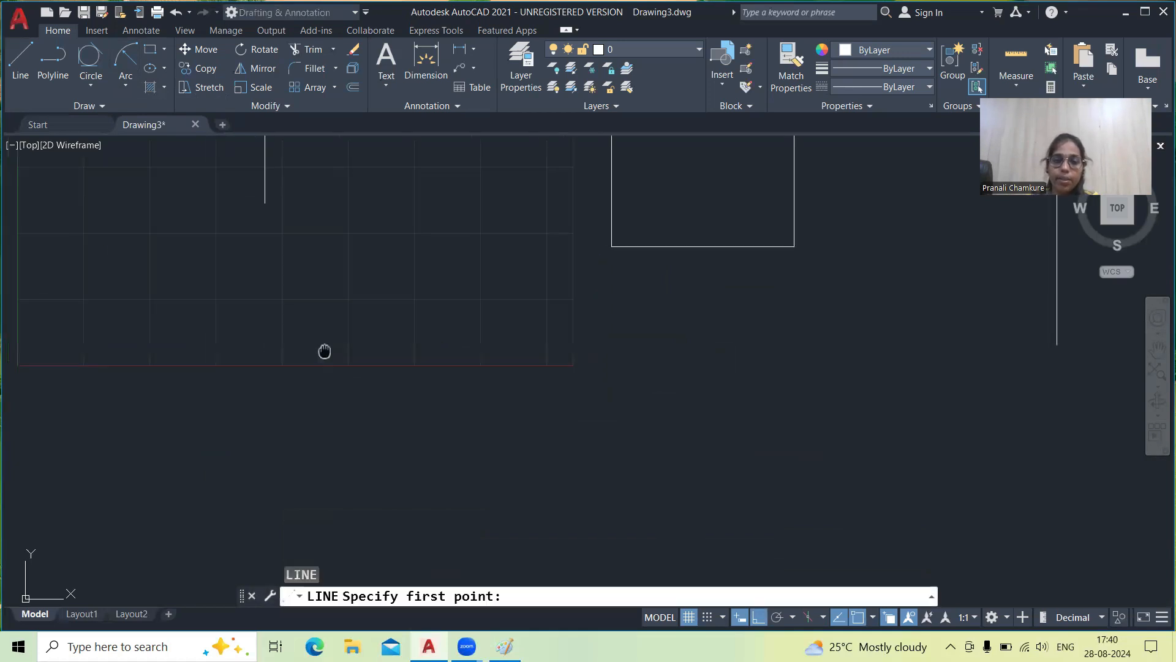
pyautogui.click(391, 446)
pyautogui.click(390, 415)
pyautogui.rightClick(404, 414)
pyautogui.click(432, 425)
pyautogui.moveTo(435, 435)
pyautogui.mouseDown()
pyautogui.moveTo(371, 402)
pyautogui.moveTo(474, 422)
pyautogui.mouseUp()
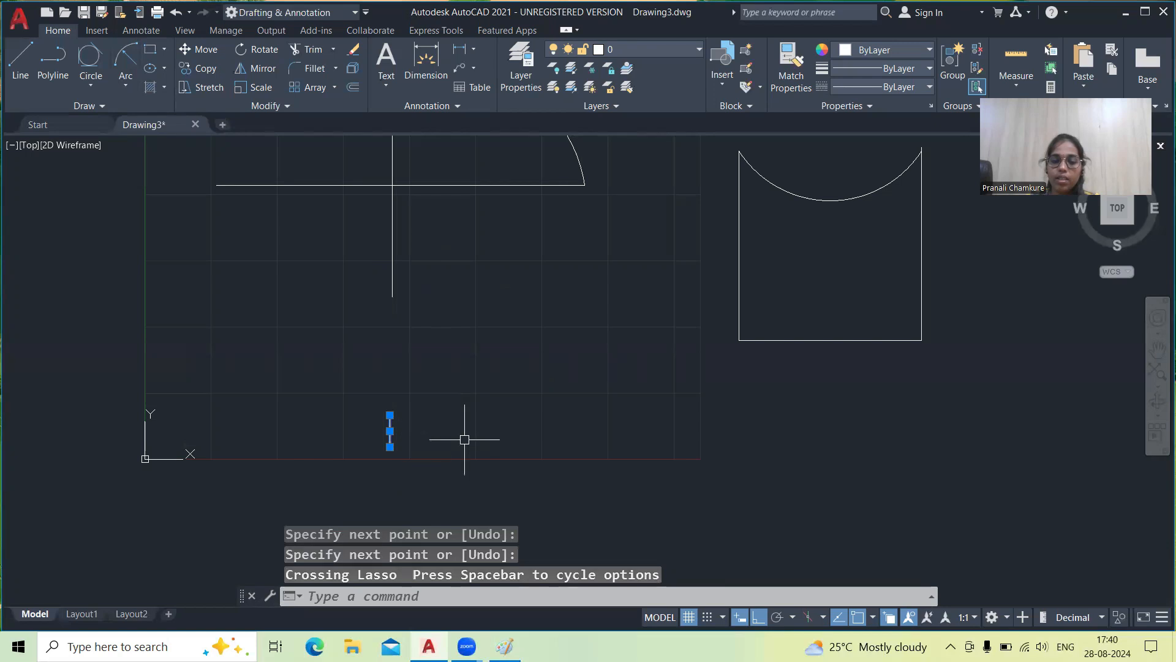
pyautogui.press('Escape')
# Draw a second short vertical line to the right of the first one at the same level
pyautogui.press('Return')
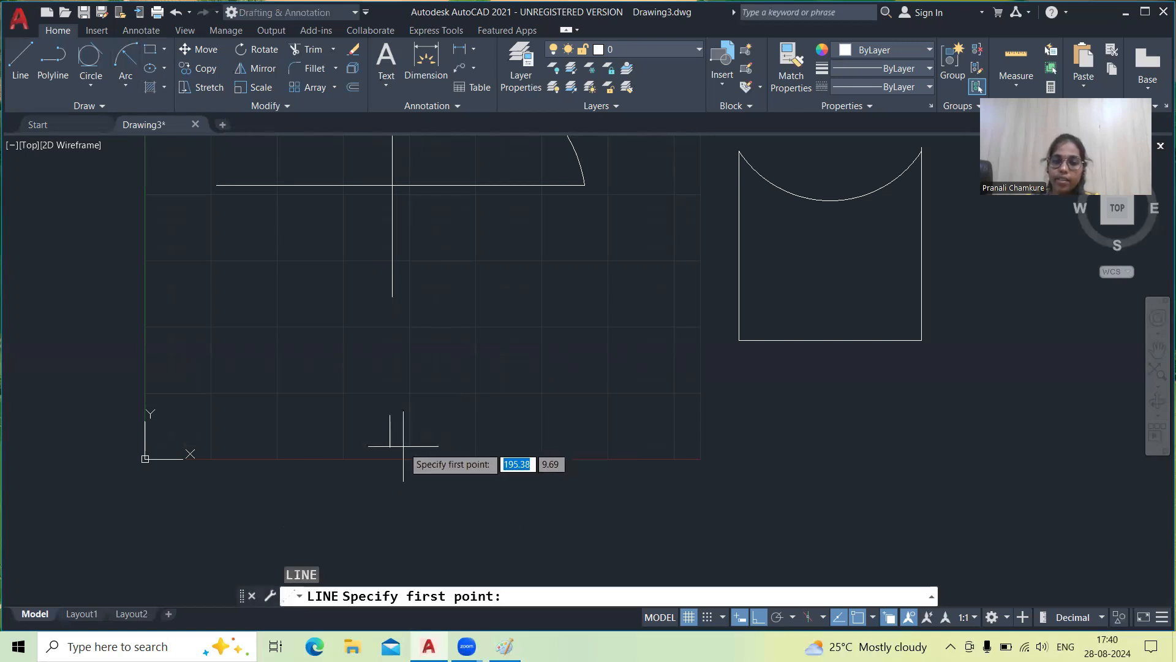
pyautogui.click(510, 458)
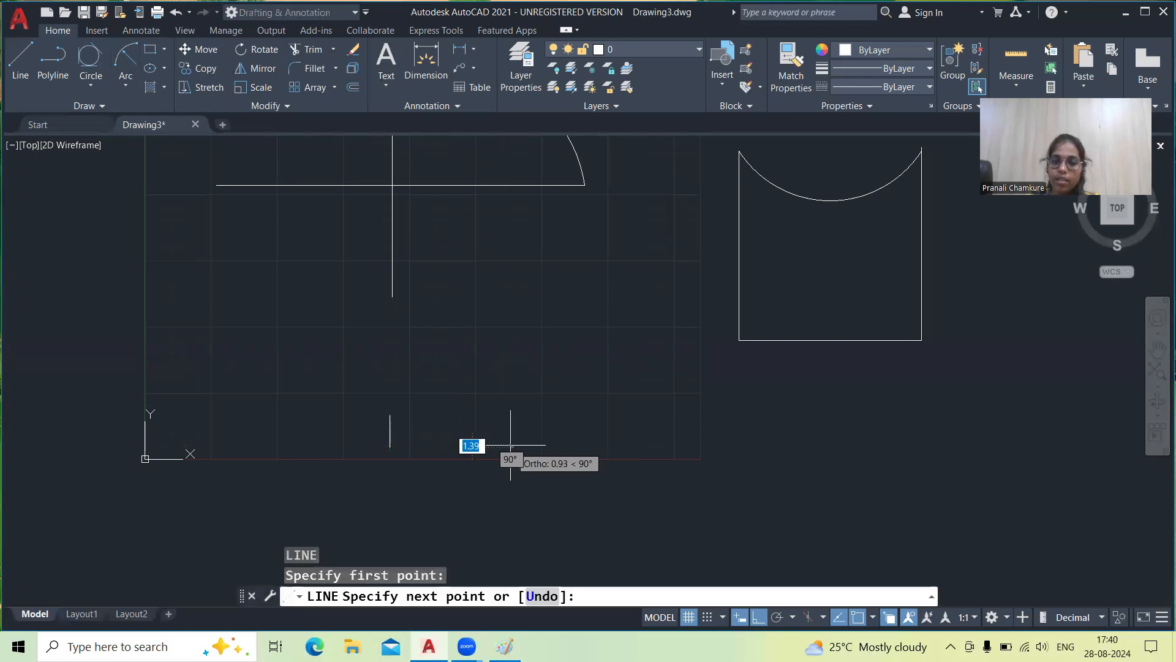
pyautogui.click(512, 411)
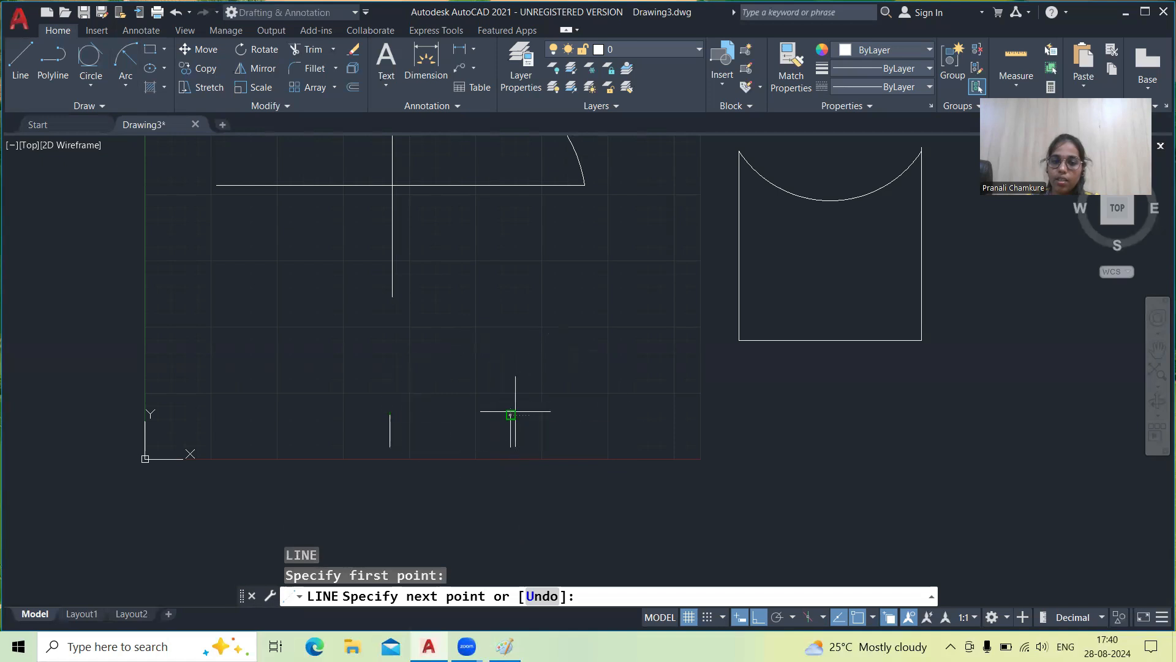
pyautogui.press('Escape')
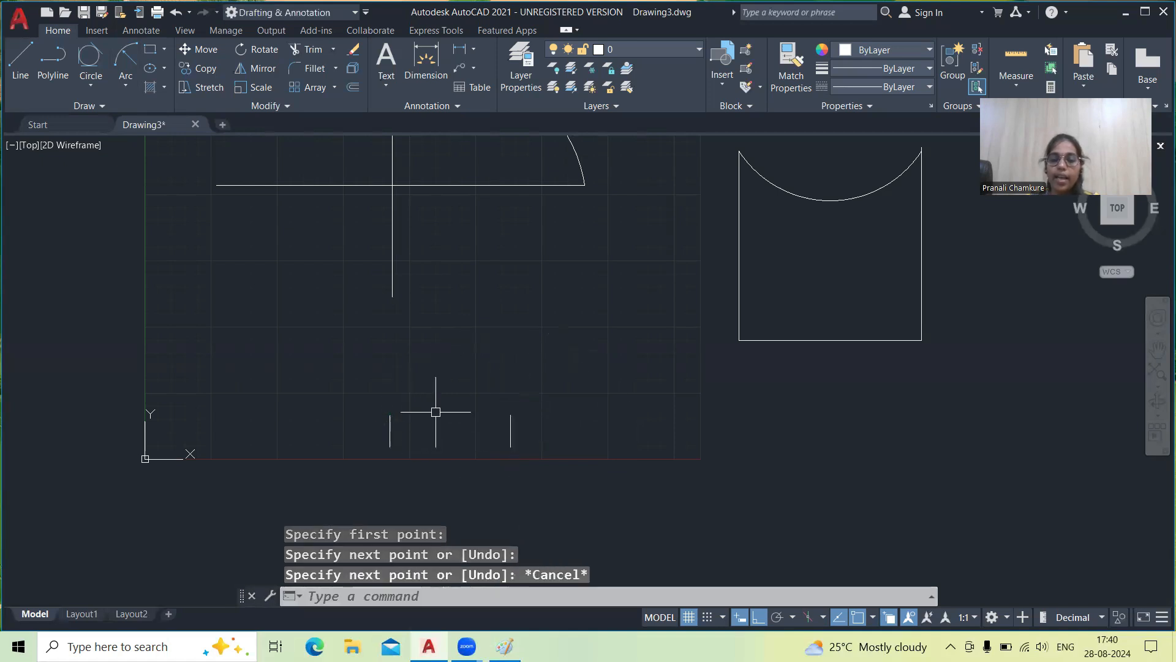
# Lengthen the left short line by drawing another vertical line straight up from its upper endpoint
pyautogui.press('Return')
pyautogui.click(391, 417)
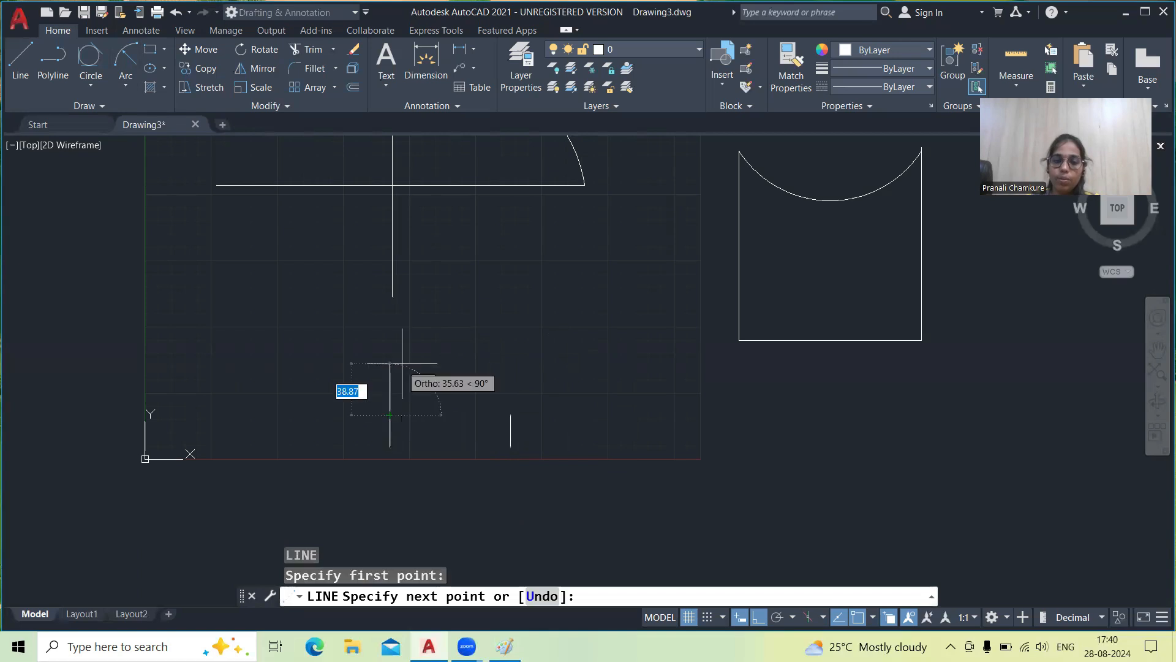
pyautogui.rightClick(413, 333)
pyautogui.click(429, 339)
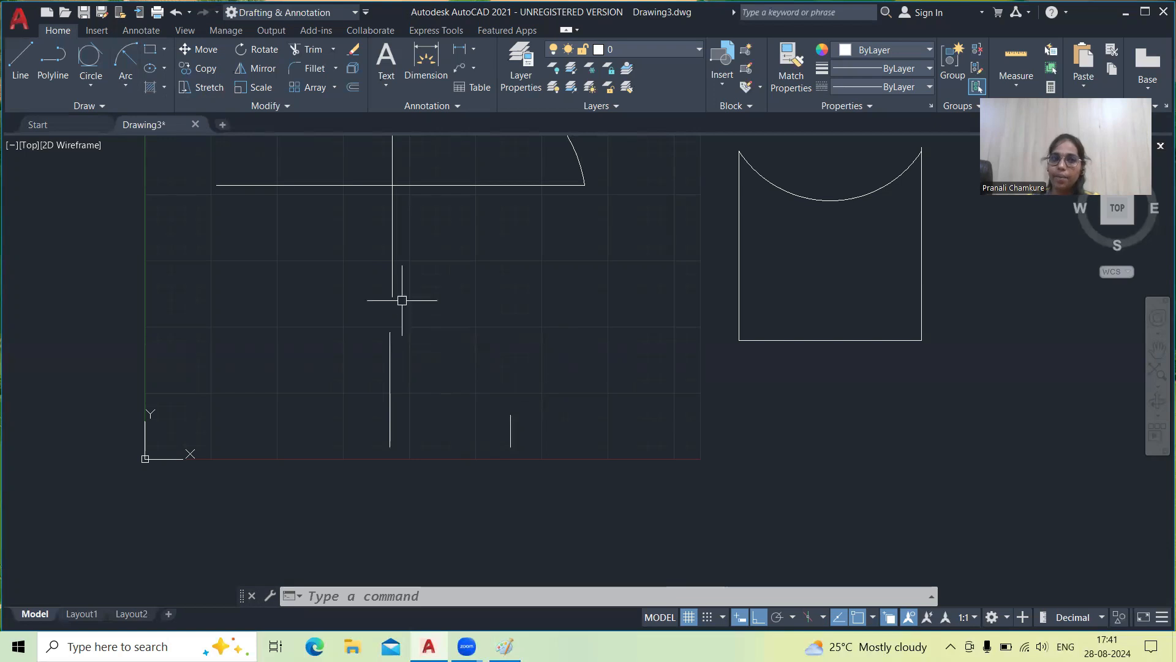
# Draw a Start, End, Direction arc from the taller line's upper end to the shorter line's upper end with a horizontal start tangent
pyautogui.click(126, 87)
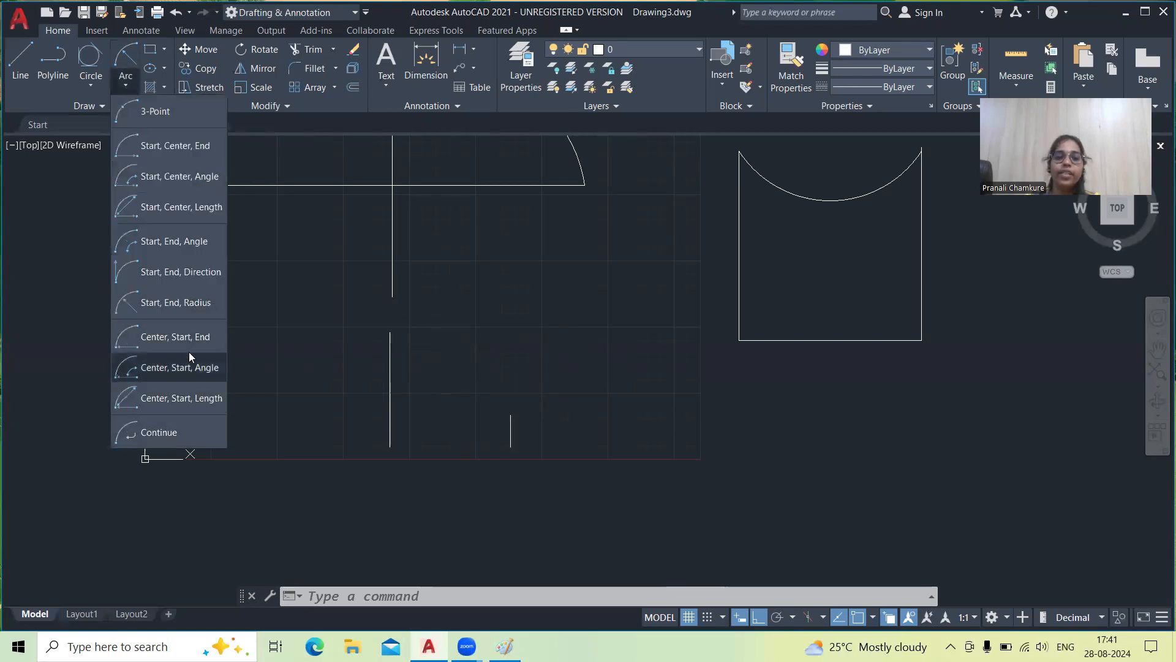
pyautogui.click(197, 279)
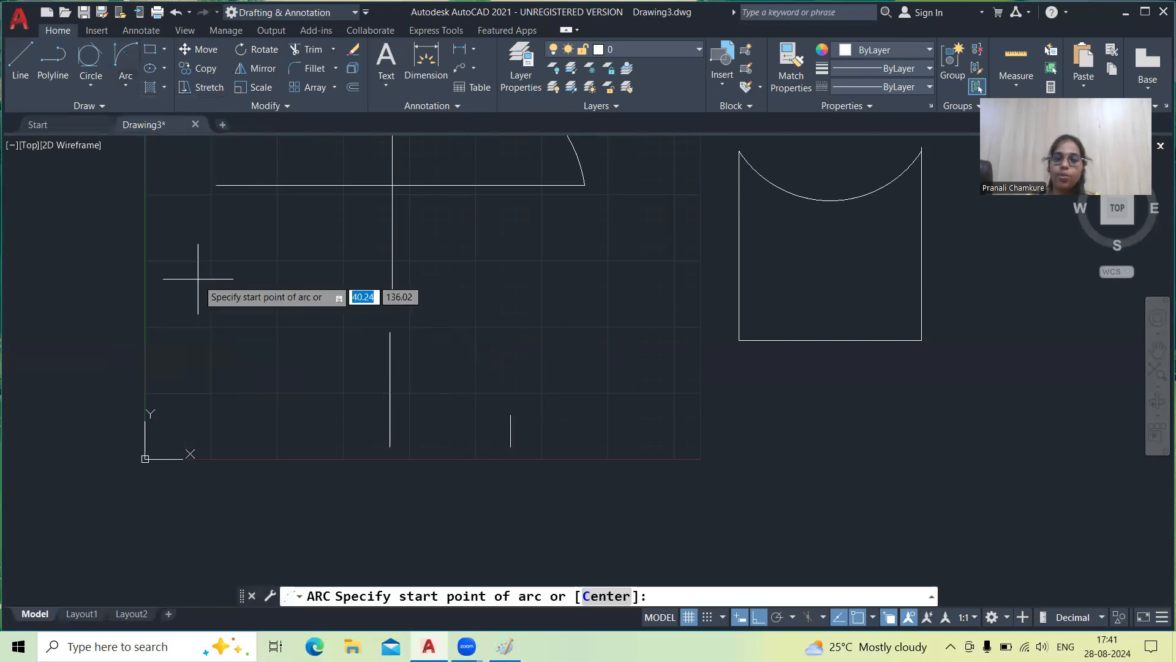
pyautogui.click(390, 332)
pyautogui.click(510, 414)
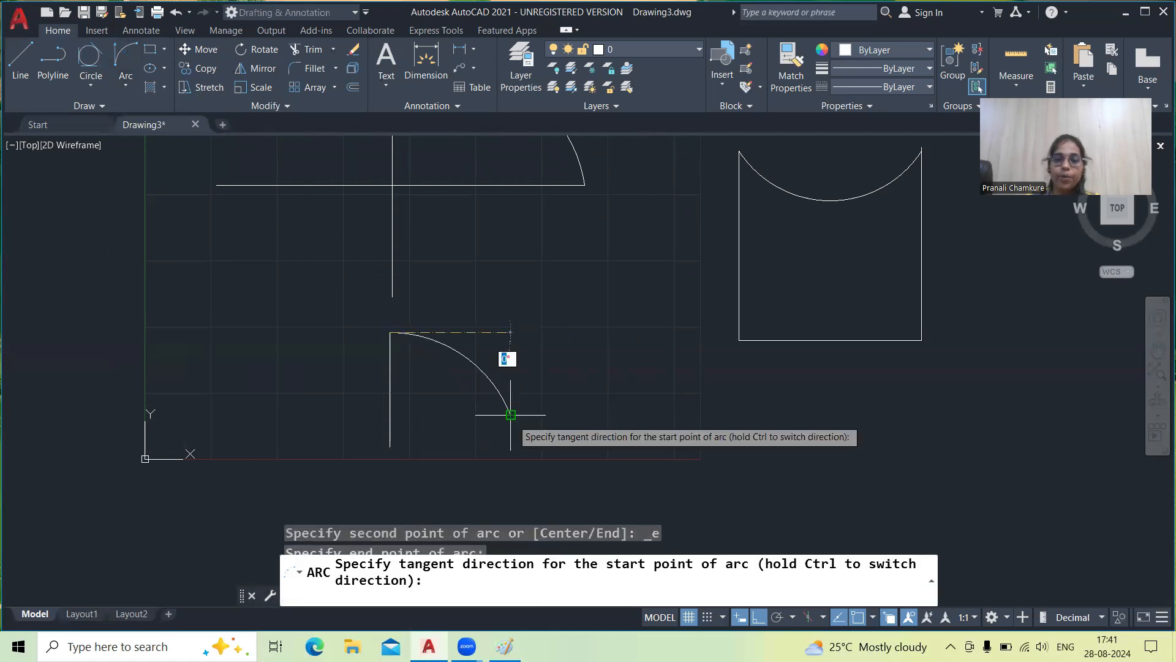
pyautogui.click(520, 337)
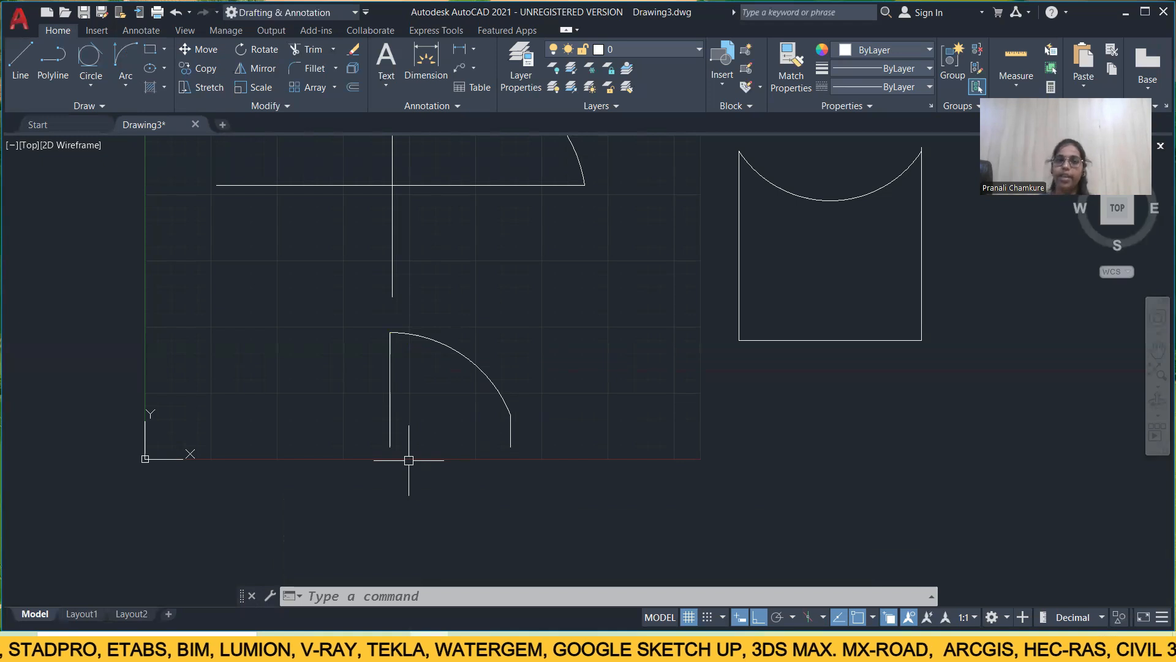
# Extend the arc's lower end to the right with two Continue arcs, the first bulging downward and the second bulging upward
pyautogui.click(125, 82)
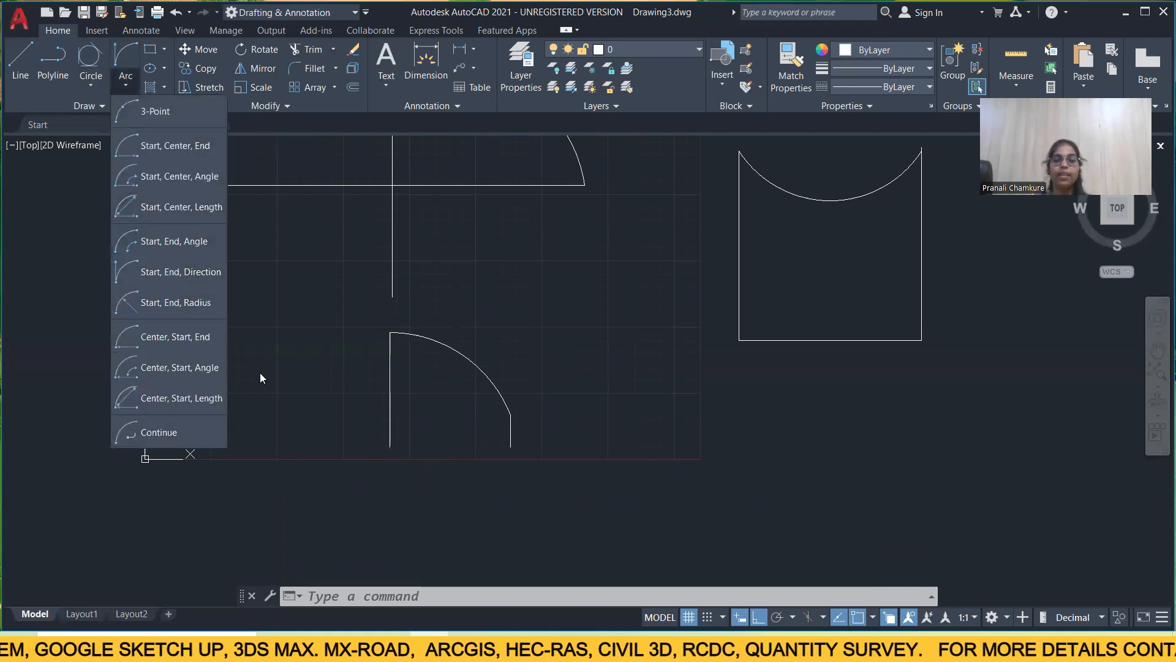
pyautogui.click(309, 399)
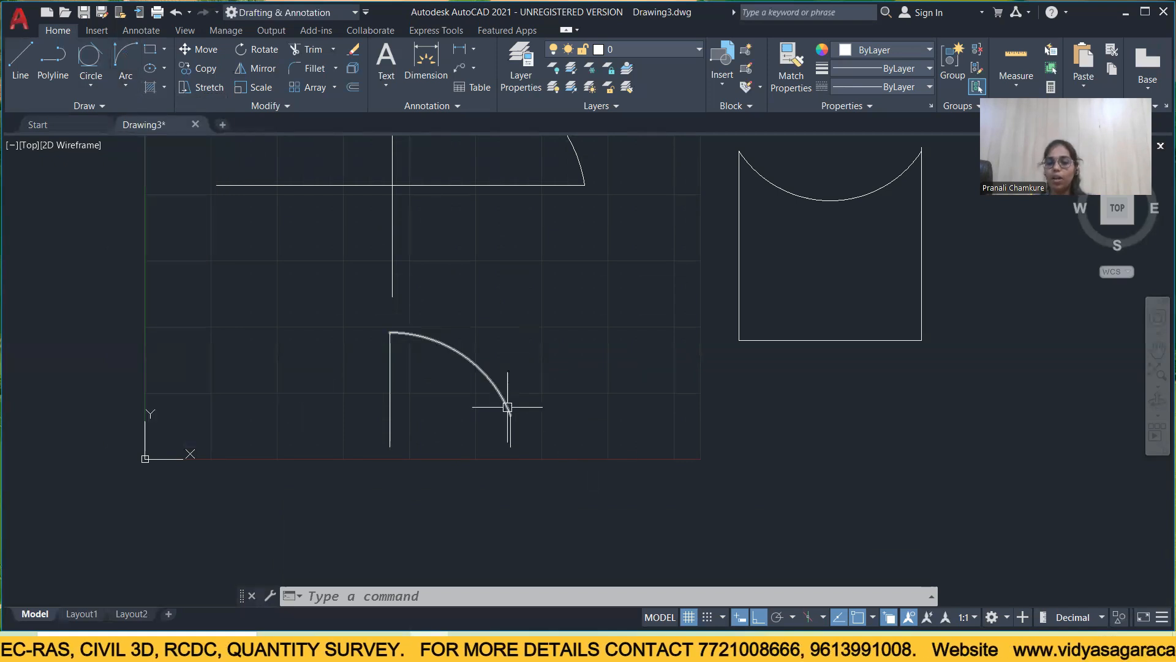
pyautogui.click(126, 91)
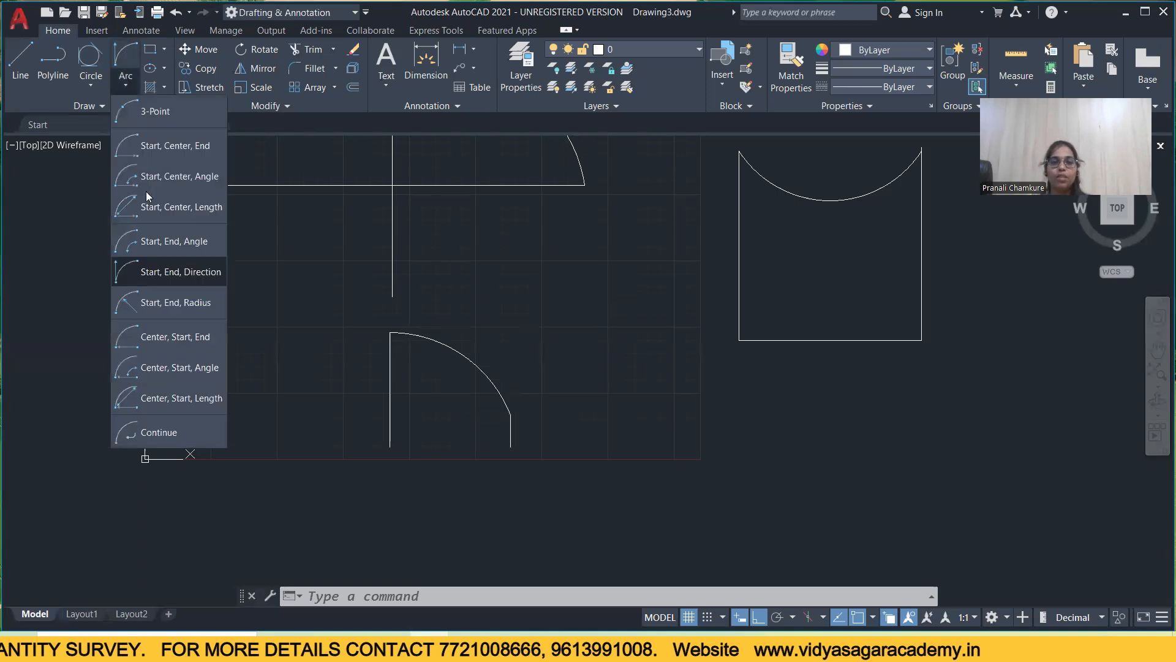
pyautogui.click(166, 432)
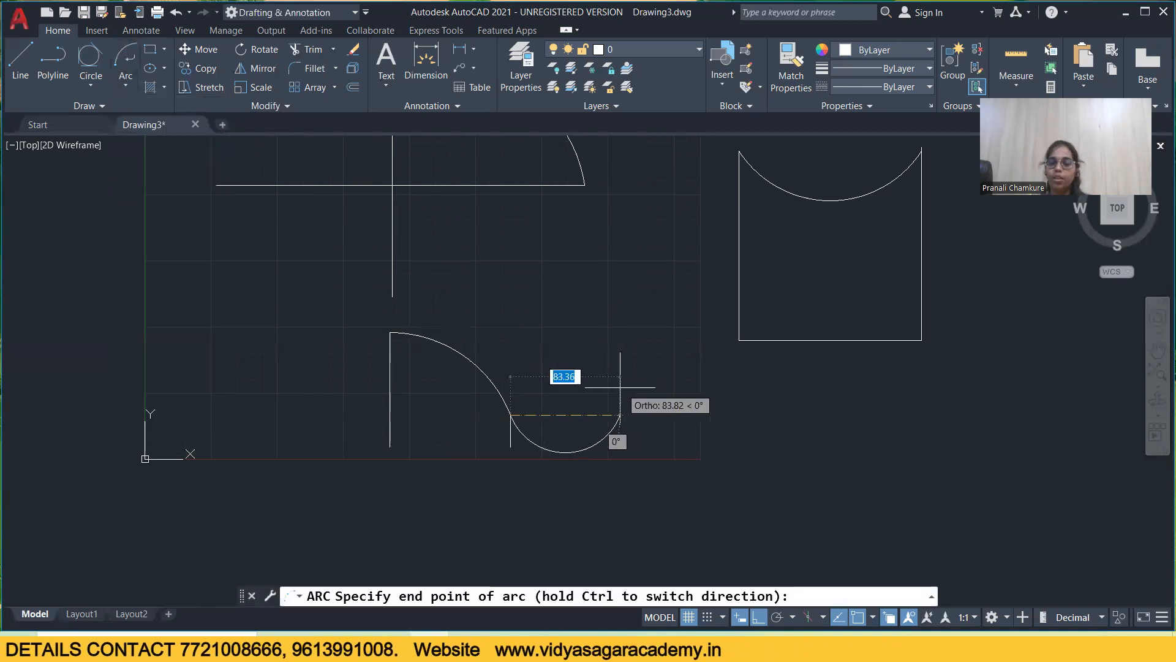
pyautogui.click(604, 416)
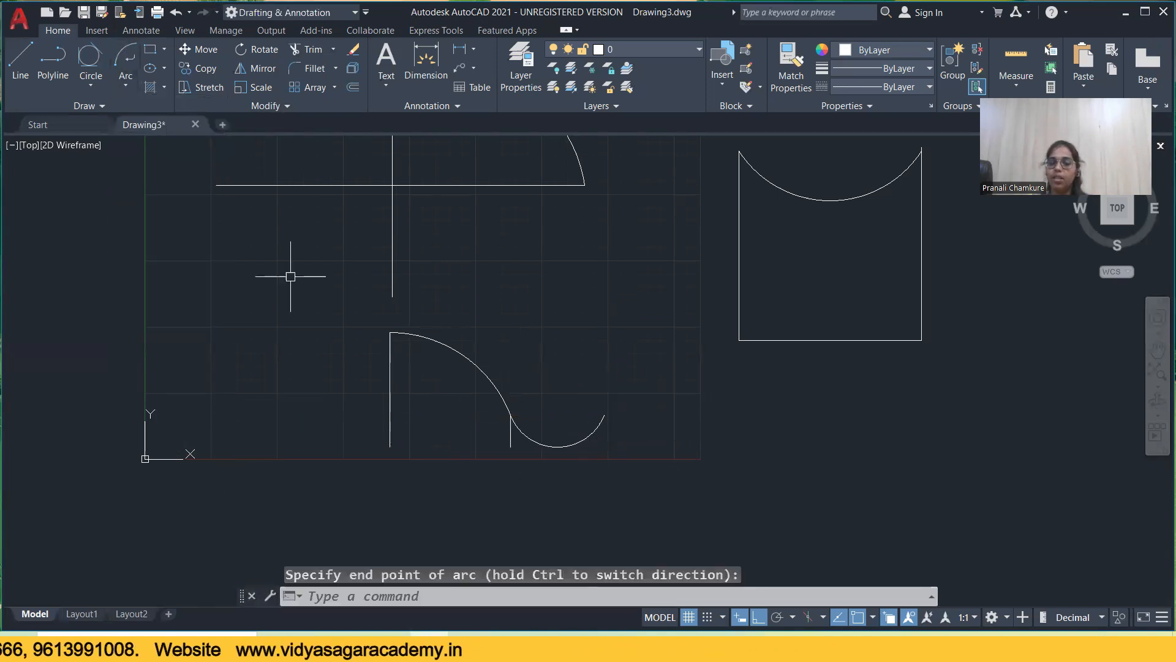
pyautogui.click(126, 58)
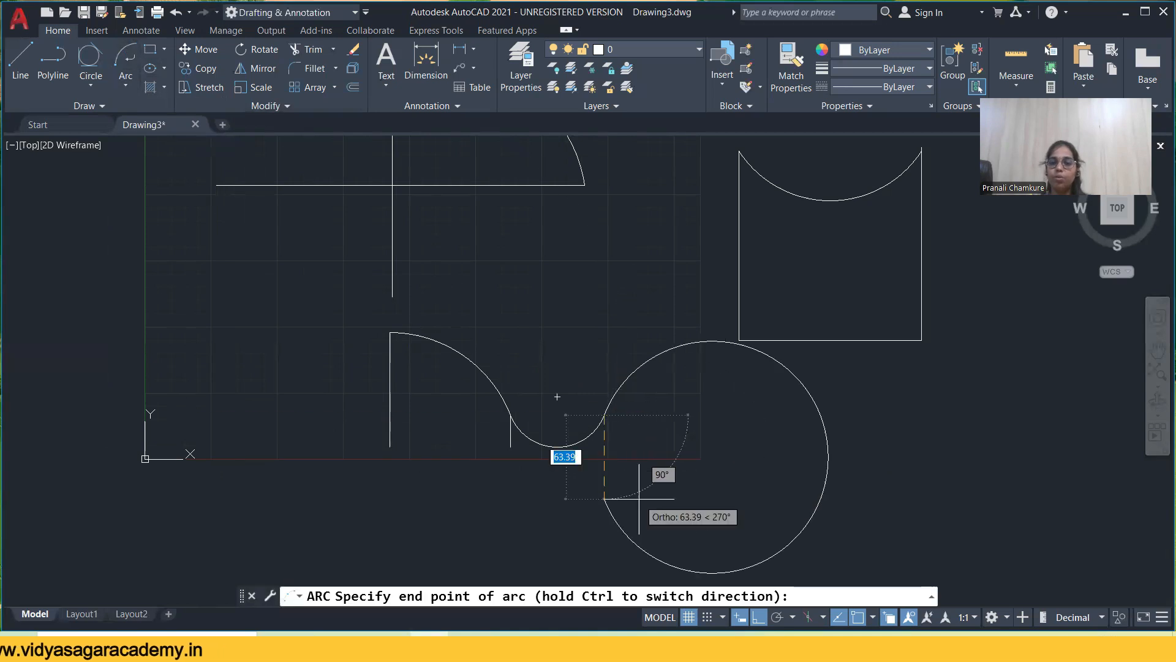
pyautogui.click(680, 415)
# Select all lines and arcs in the drawing and erase them
pyautogui.moveTo(421, 366); pyautogui.dragTo(260, 318, button='middle')
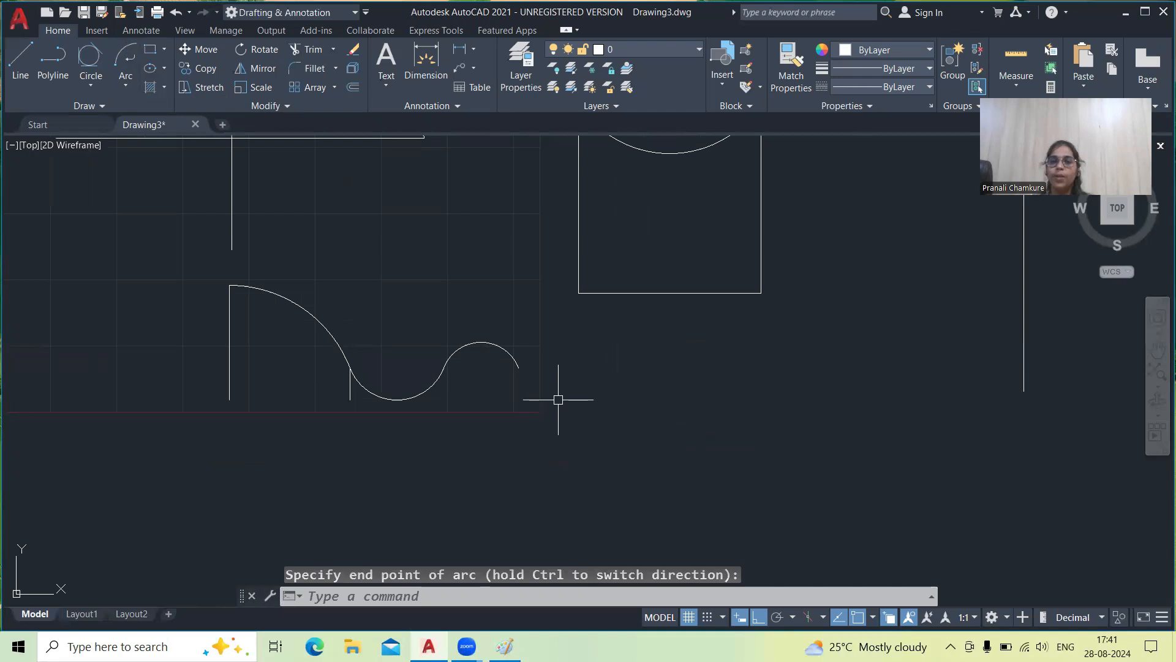
pyautogui.scroll(-2, 559, 399)
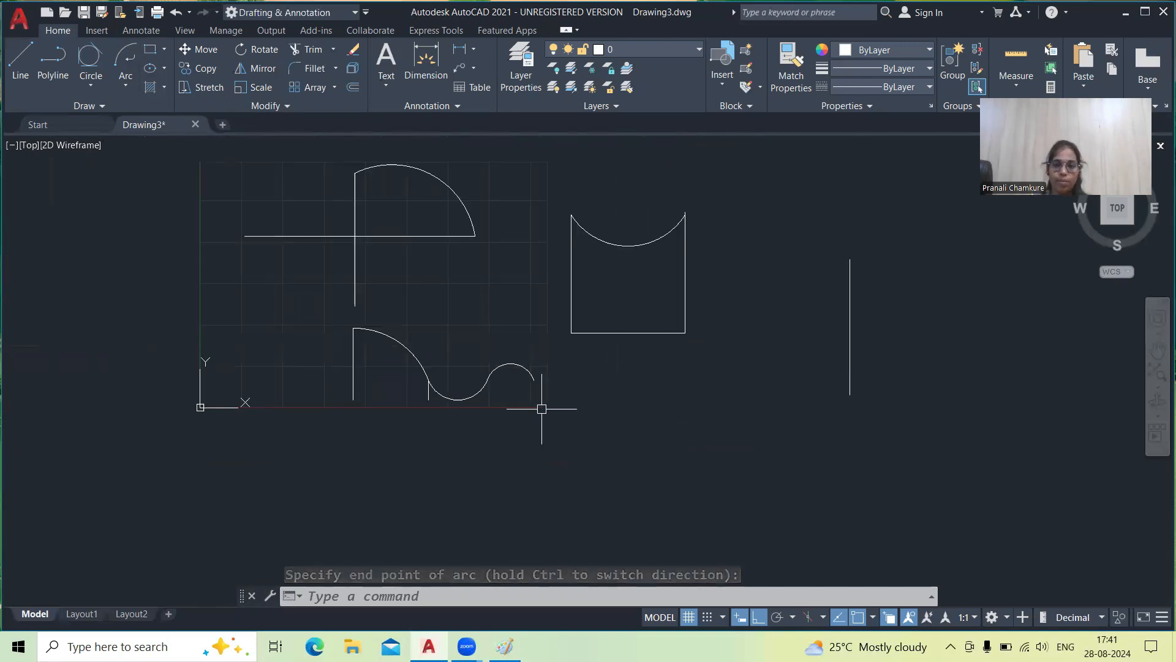
pyautogui.moveTo(942, 430)
pyautogui.mouseDown()
pyautogui.moveTo(945, 401)
pyautogui.moveTo(780, 231)
pyautogui.moveTo(313, 184)
pyautogui.moveTo(431, 494)
pyautogui.mouseUp()
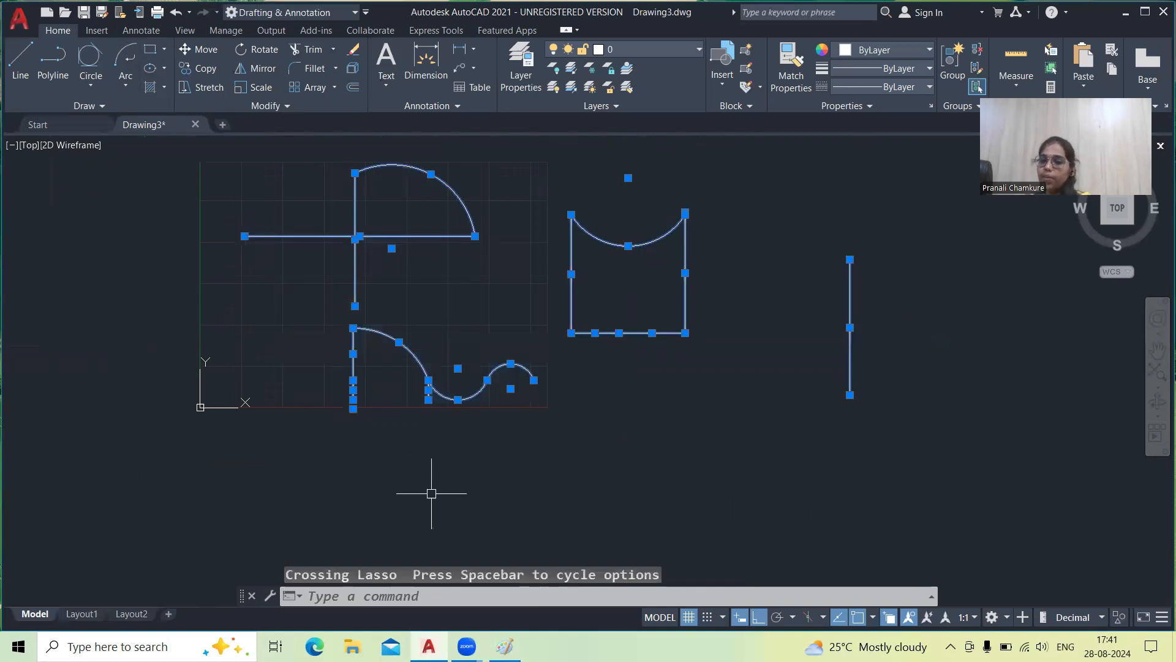
pyautogui.press('Delete')
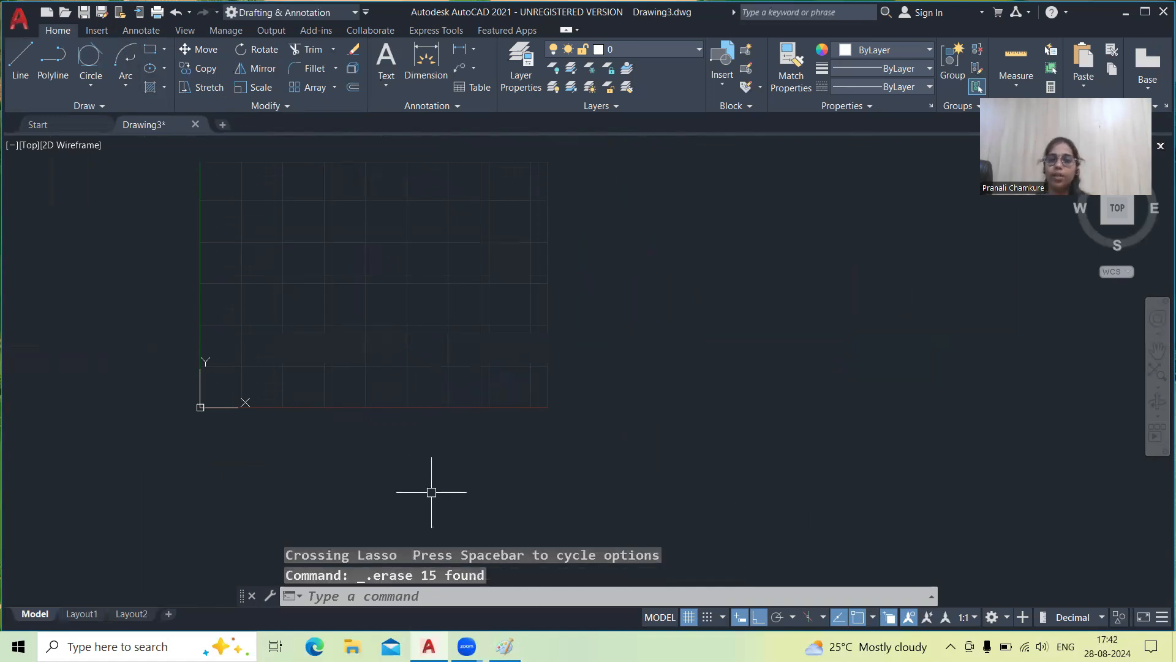
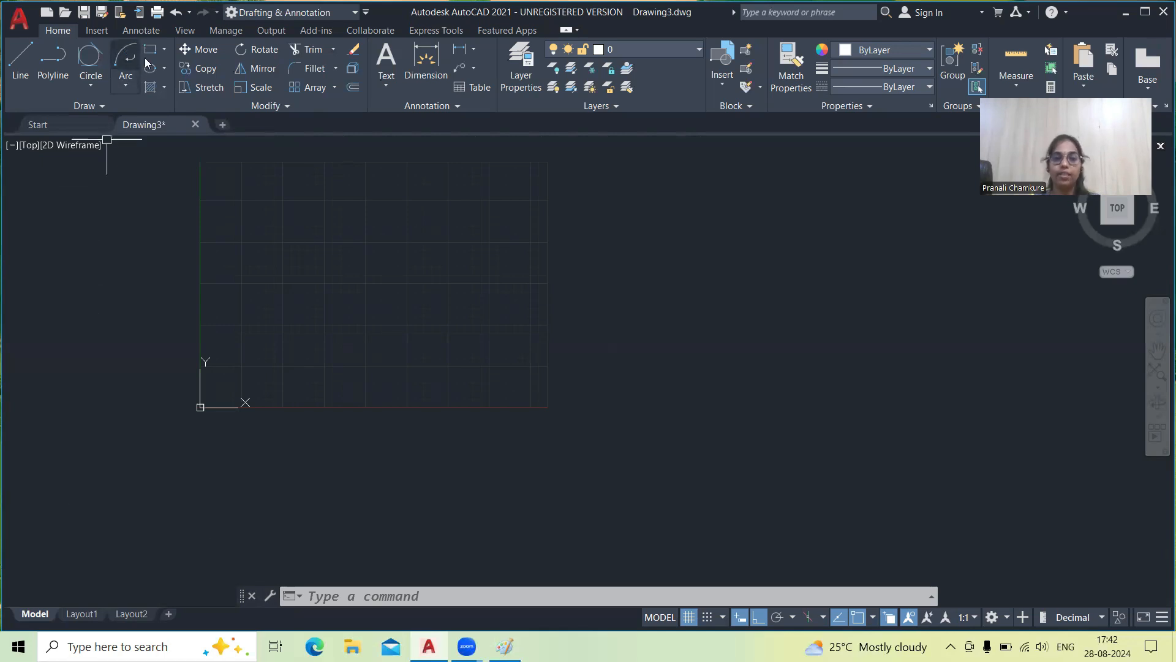
# Draw a rectangle with the Dimensions option, setting its length to 100 and width to 80
pyautogui.scroll(4, 329, 321)
pyautogui.scroll(2, 329, 320)
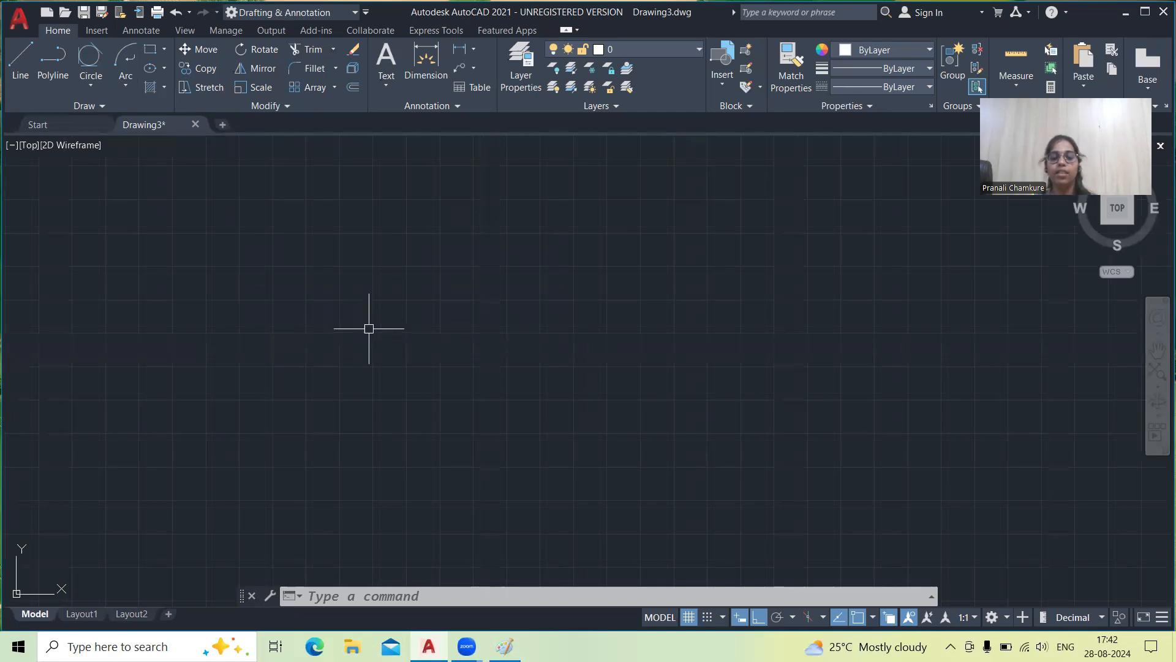
pyautogui.write('REC')
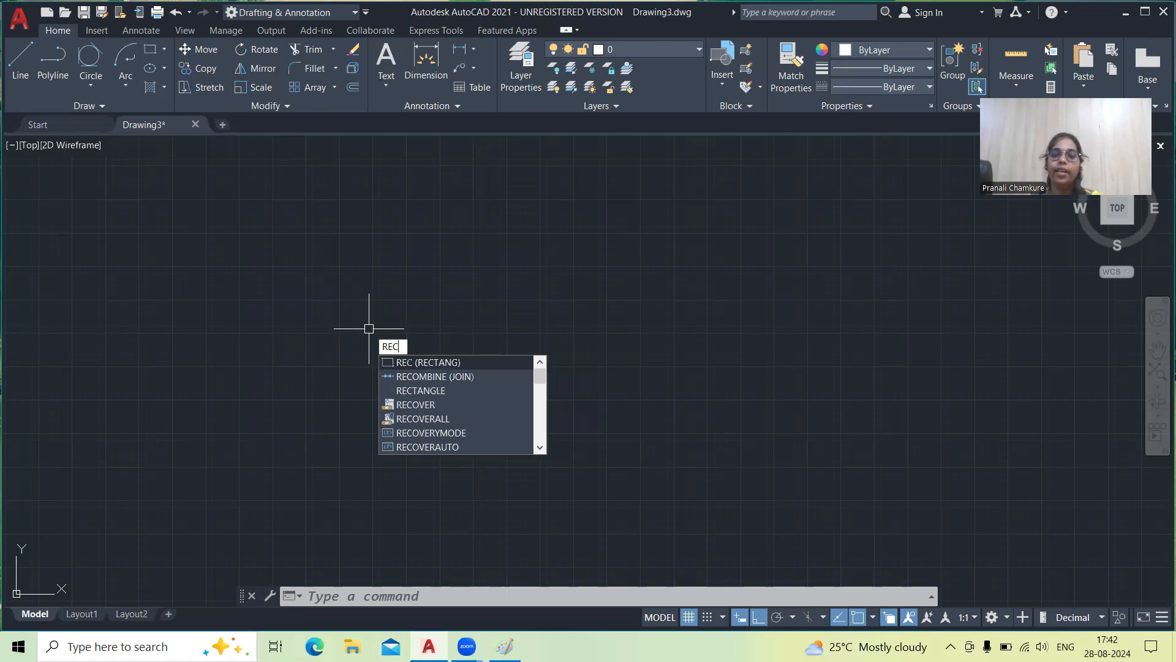
pyautogui.press('Return')
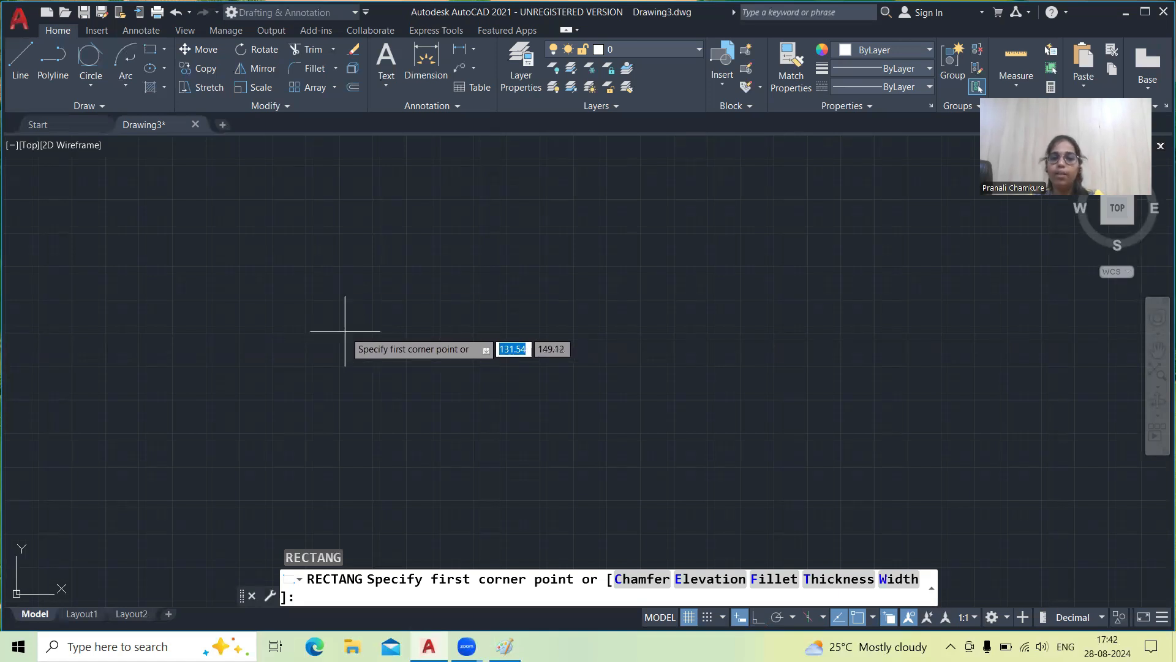
pyautogui.click(318, 250)
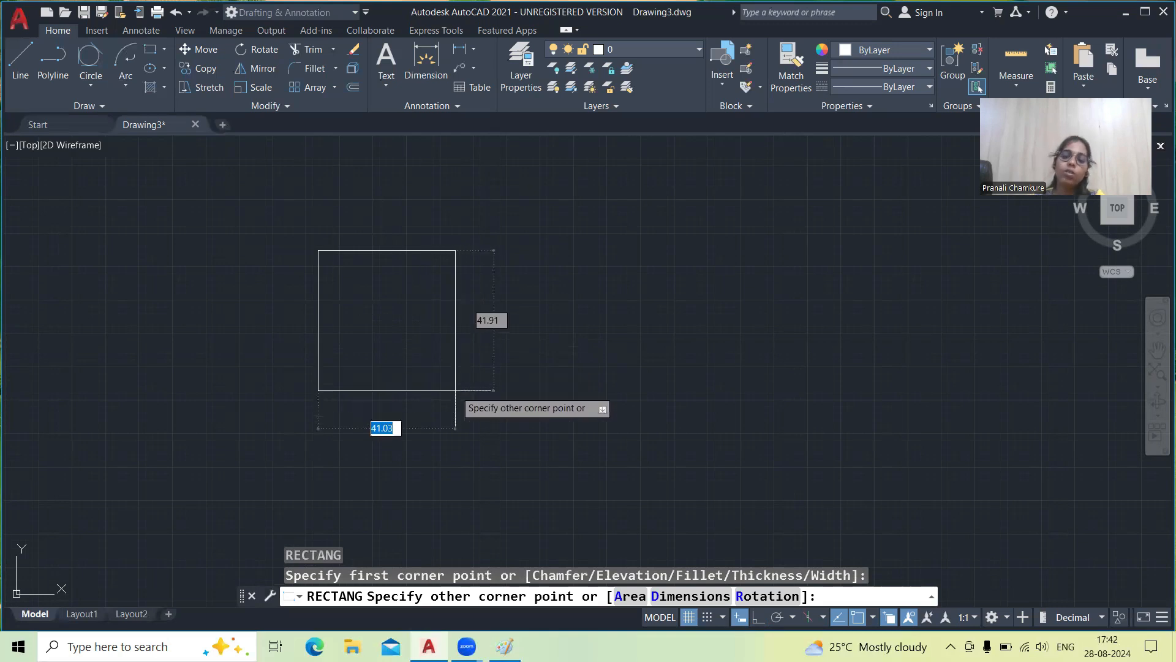
pyautogui.click(690, 601)
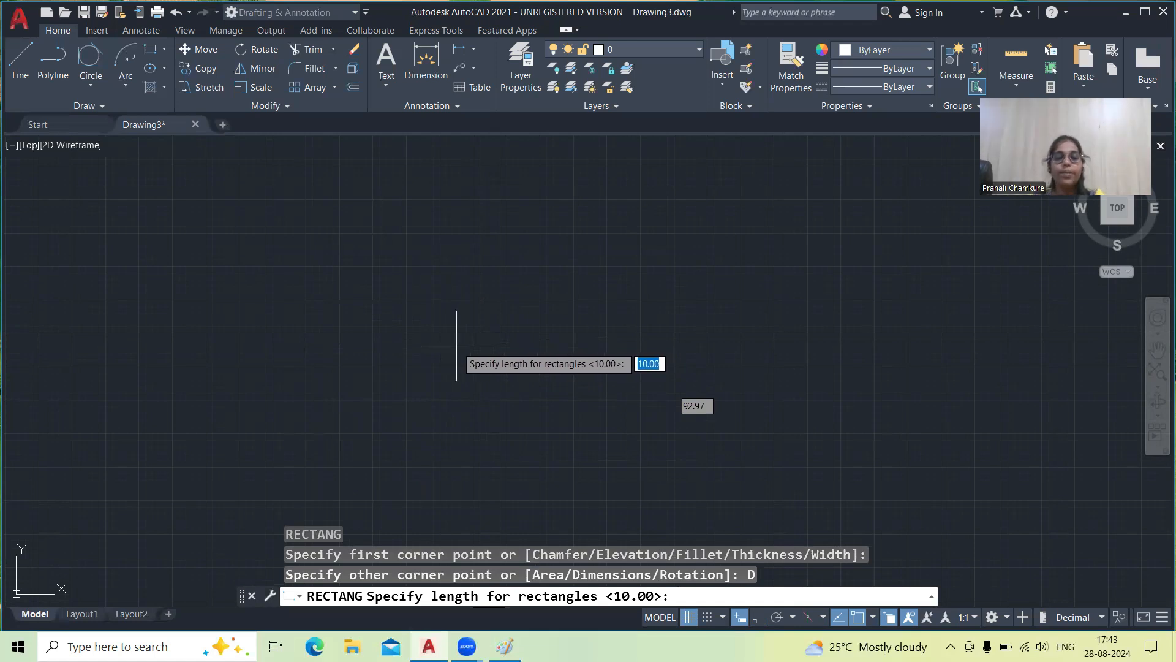
pyautogui.write('100')
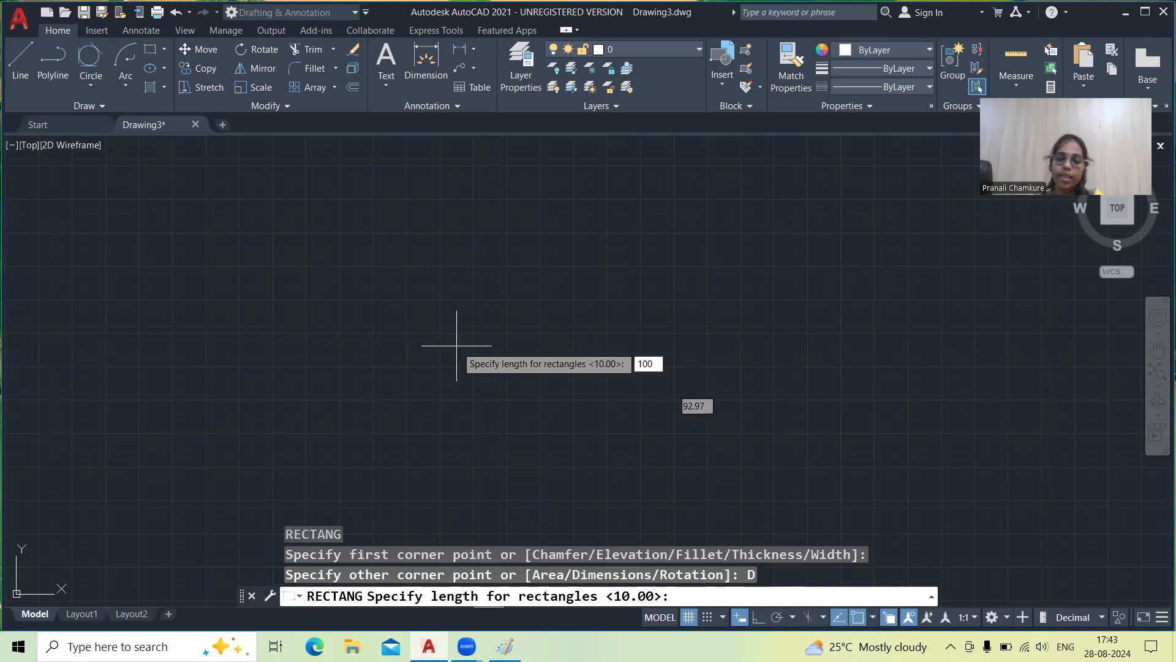
pyautogui.press('Return')
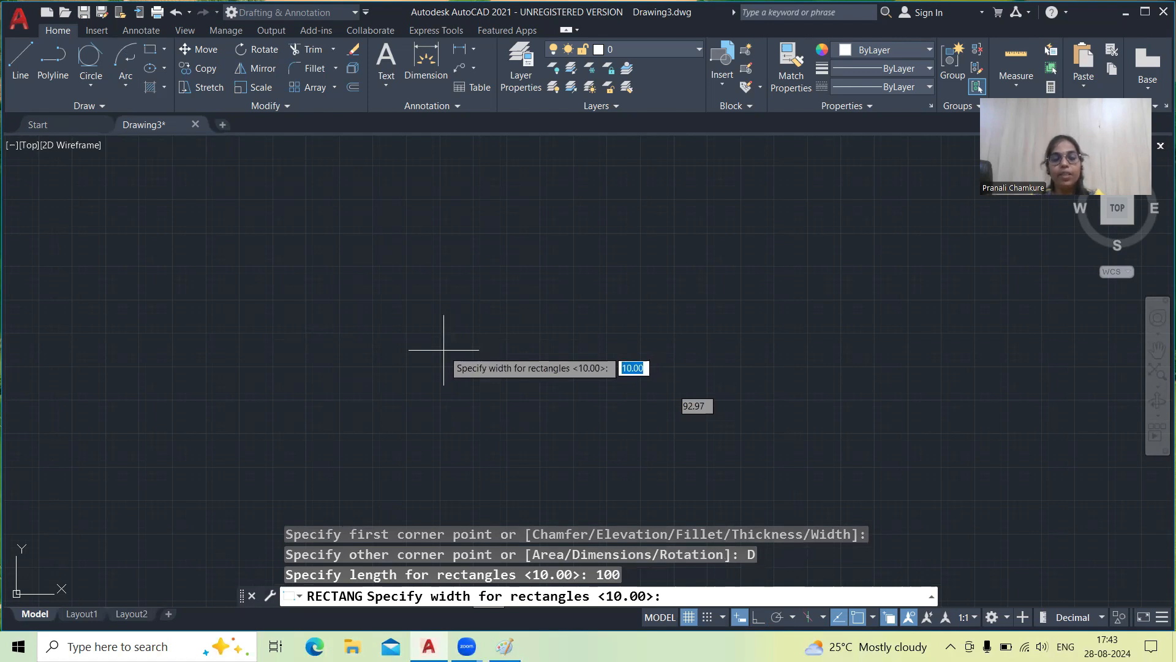
pyautogui.write('10')
pyautogui.press('BackSpace')
pyautogui.press('BackSpace')
pyautogui.write('80')
pyautogui.press('Return')
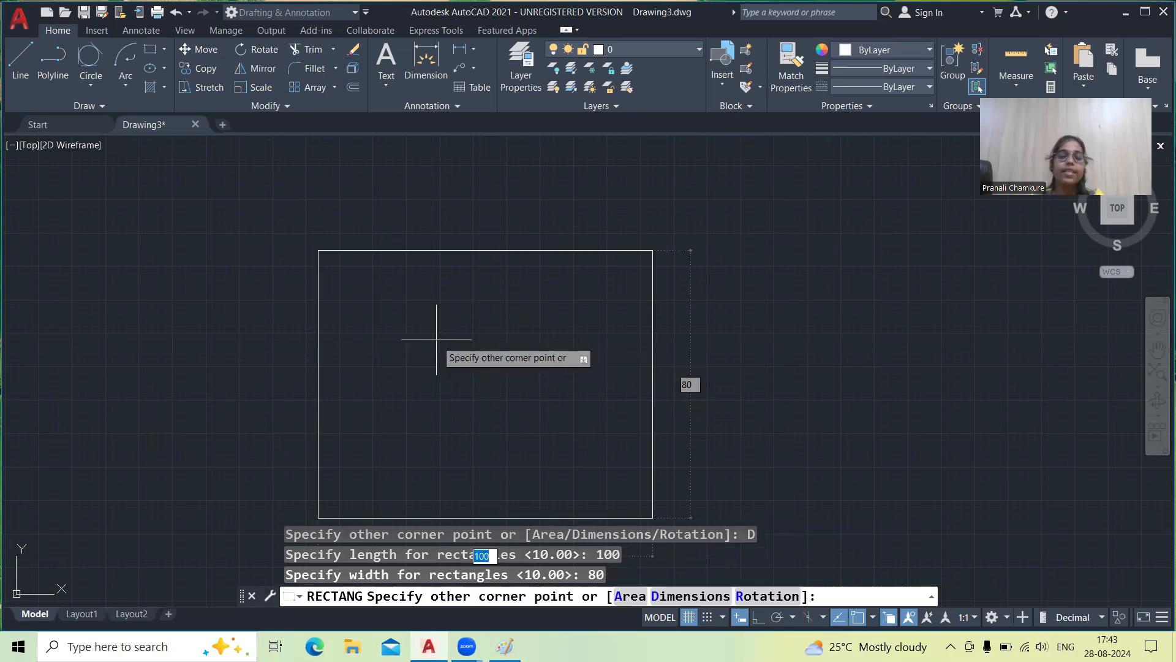
pyautogui.click(436, 337)
pyautogui.moveTo(395, 328); pyautogui.dragTo(317, 204, button='middle')
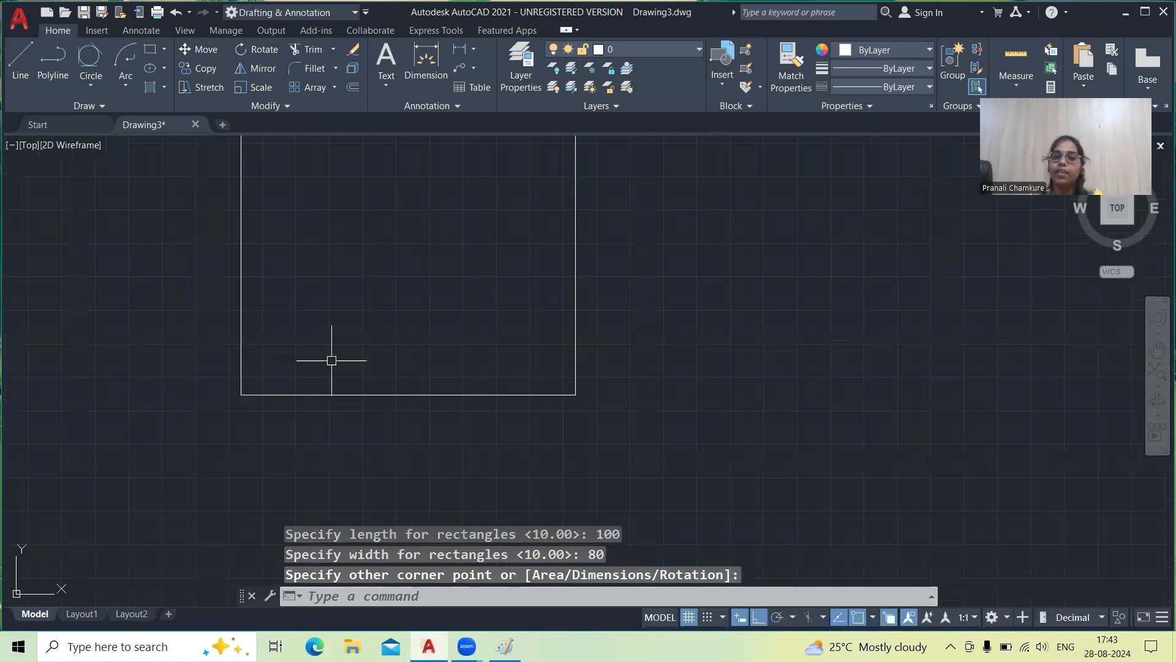
pyautogui.scroll(-2, 332, 366)
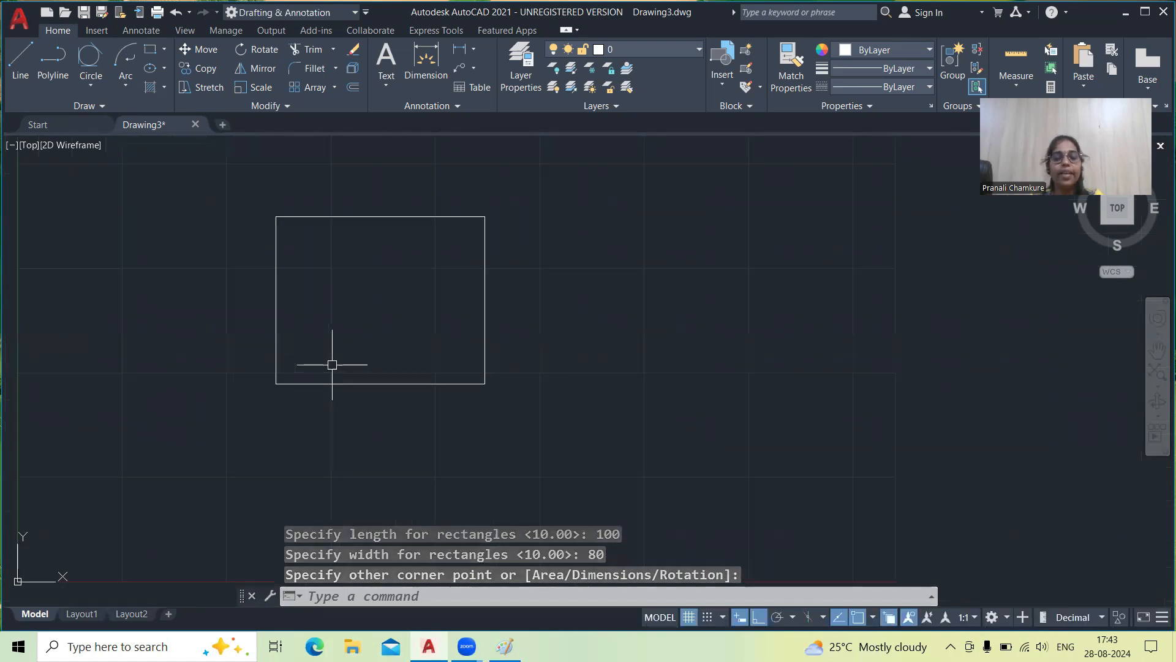
pyautogui.write('r')
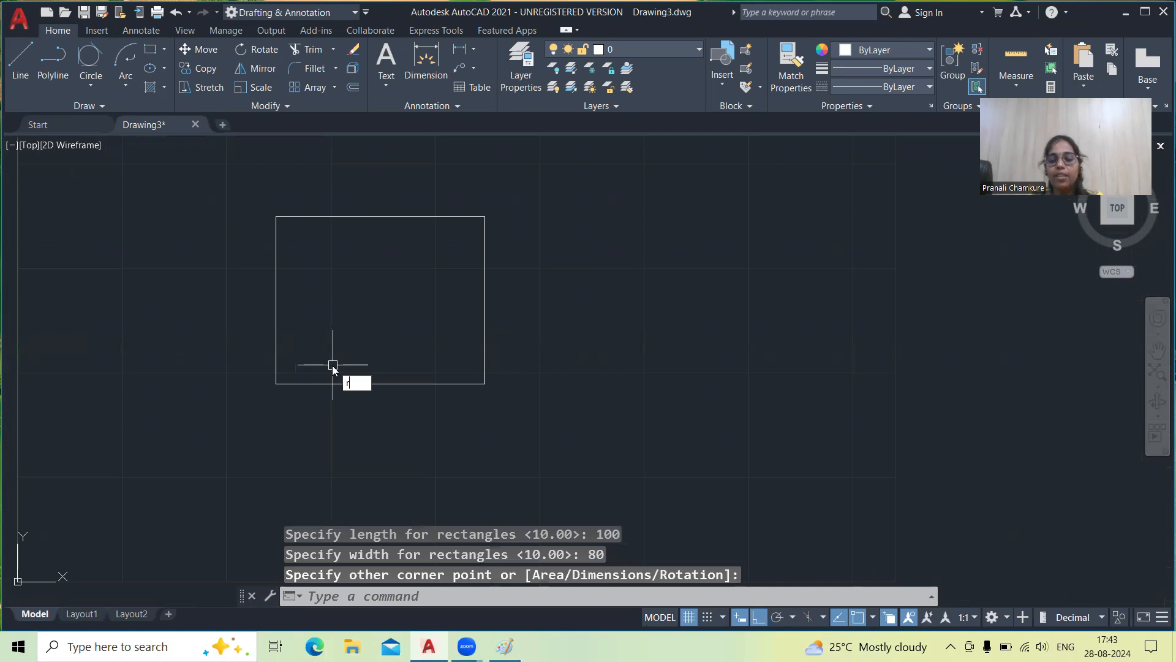
pyautogui.write('ec')
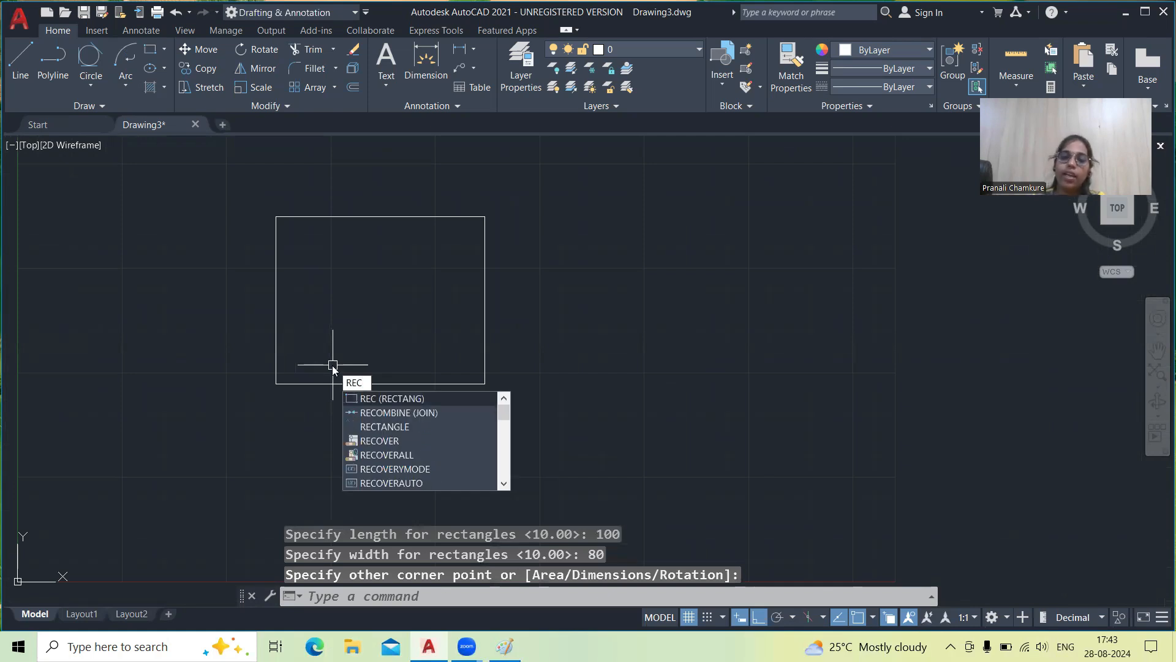
pyautogui.press('Return')
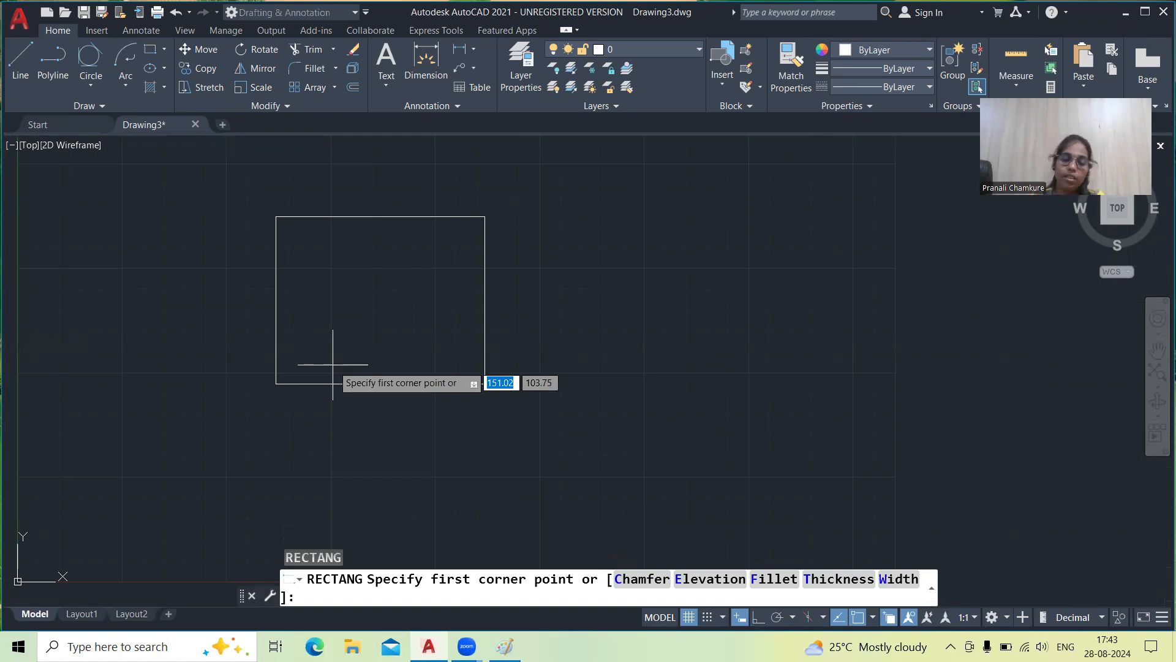
pyautogui.click(606, 256)
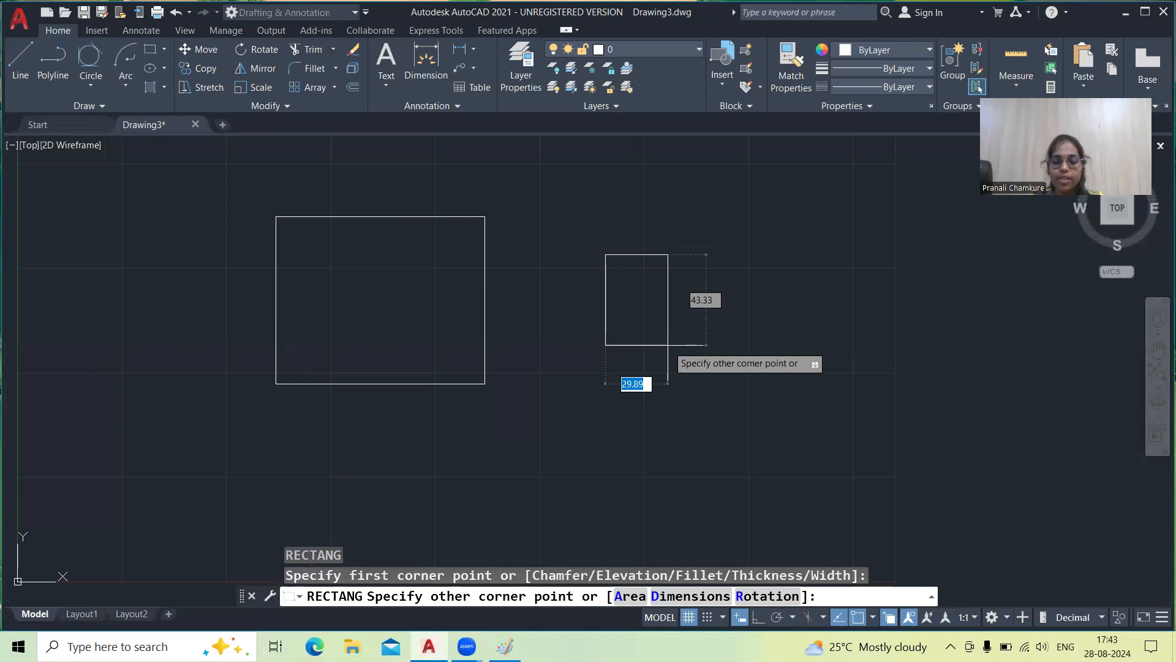
pyautogui.write('d')
pyautogui.press('Return')
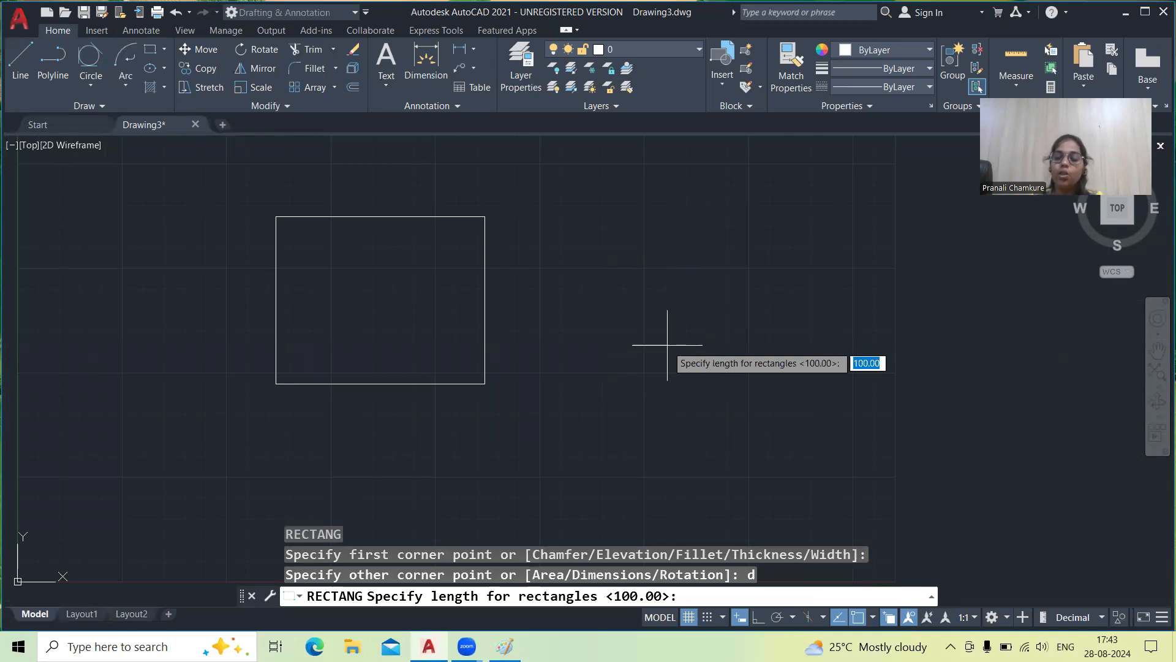
pyautogui.write('45')
pyautogui.press('Return')
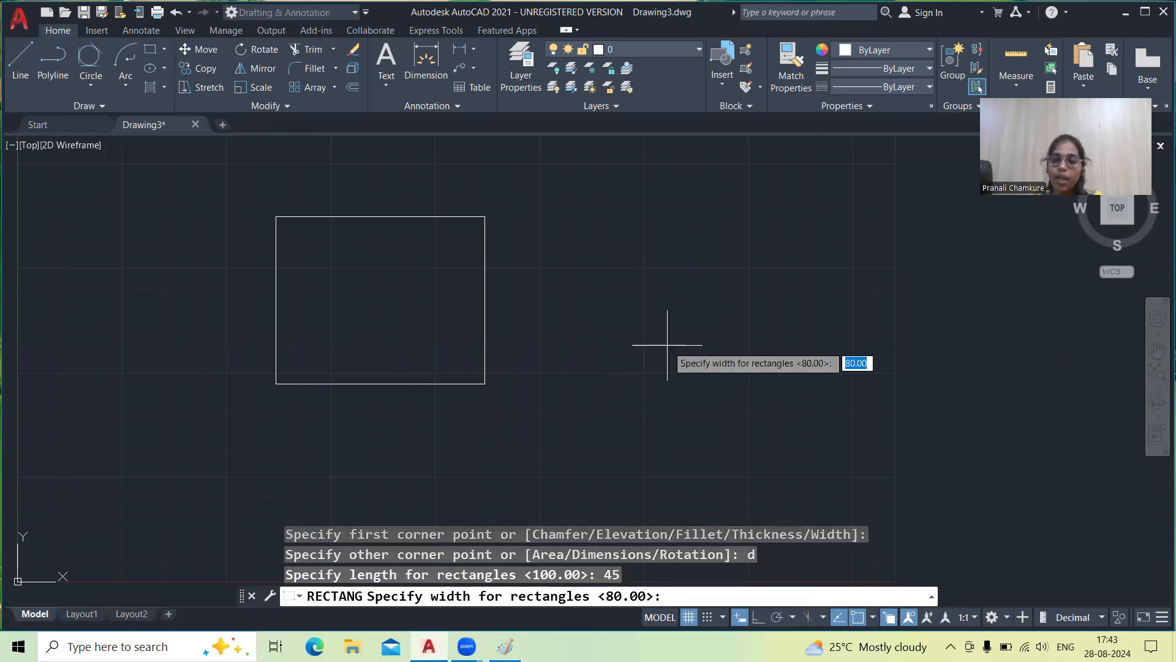
pyautogui.write('20')
pyautogui.press('Return')
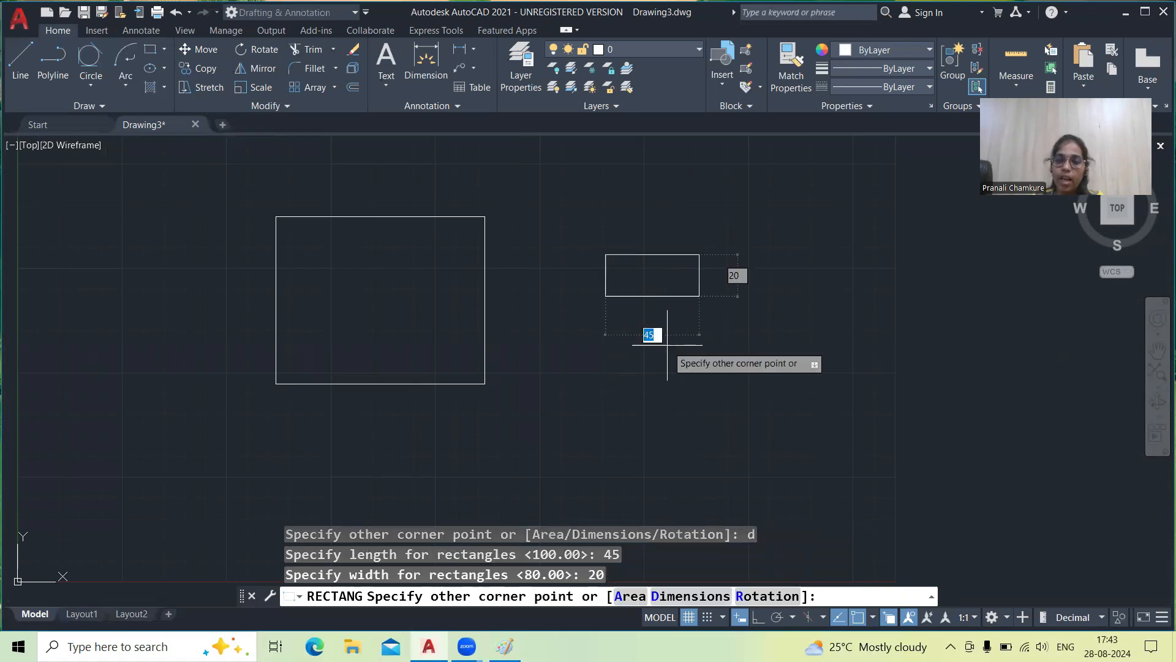
pyautogui.press('Return')
pyautogui.press('Return')
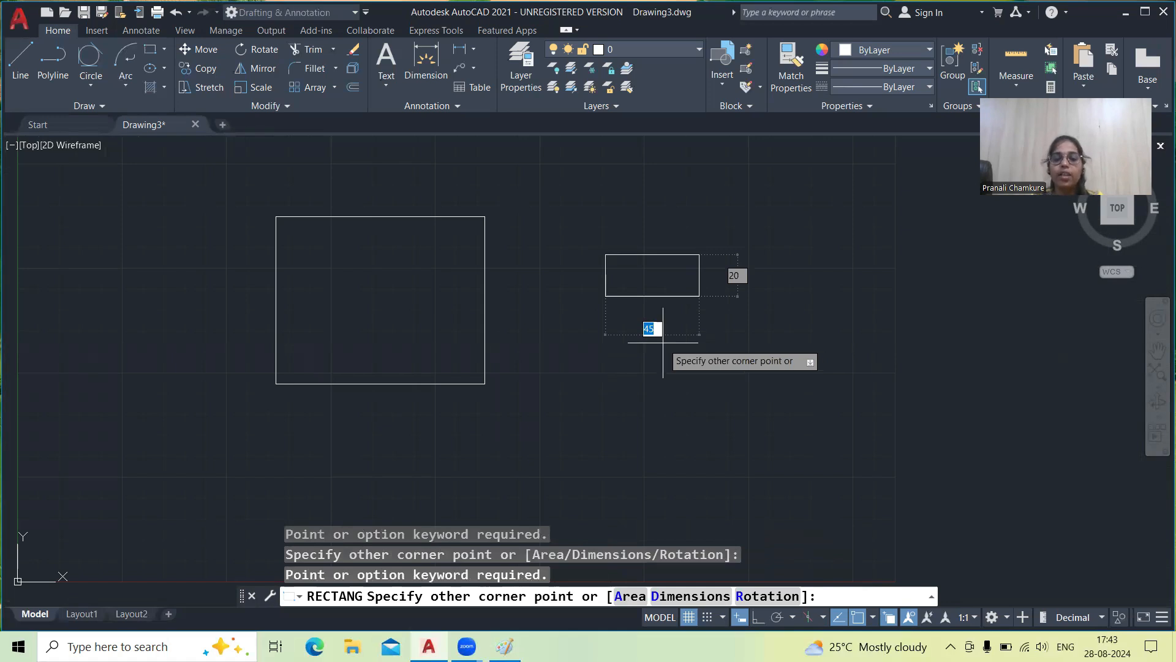
pyautogui.press('Escape')
pyautogui.write('re')
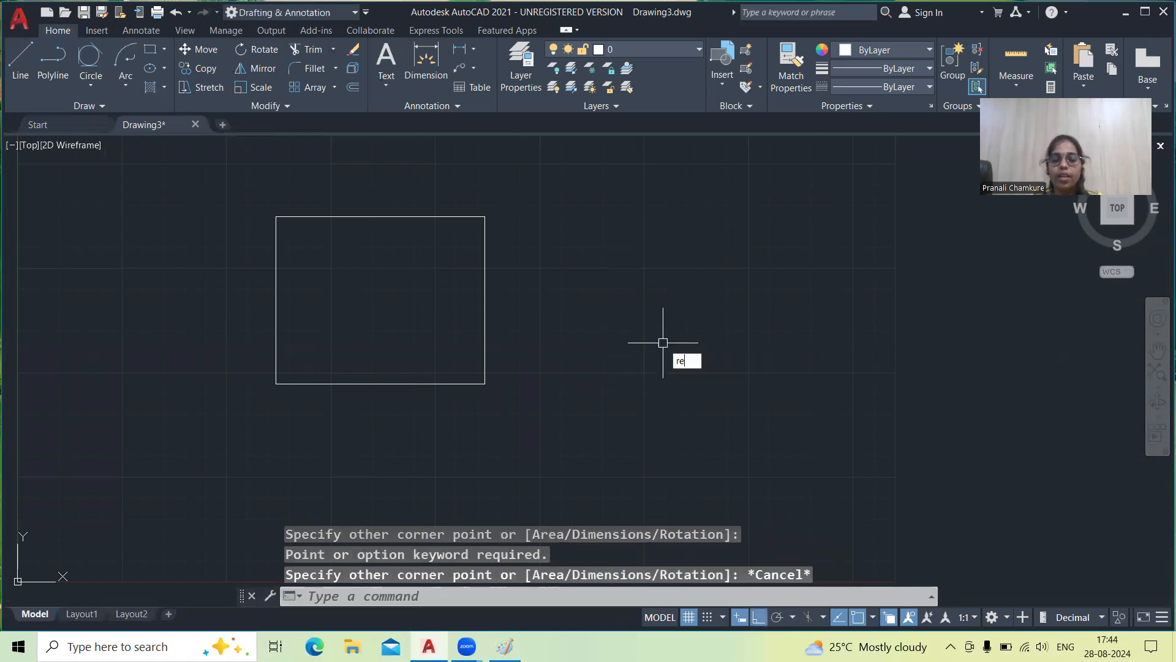
pyautogui.click(662, 334)
pyautogui.click(574, 237)
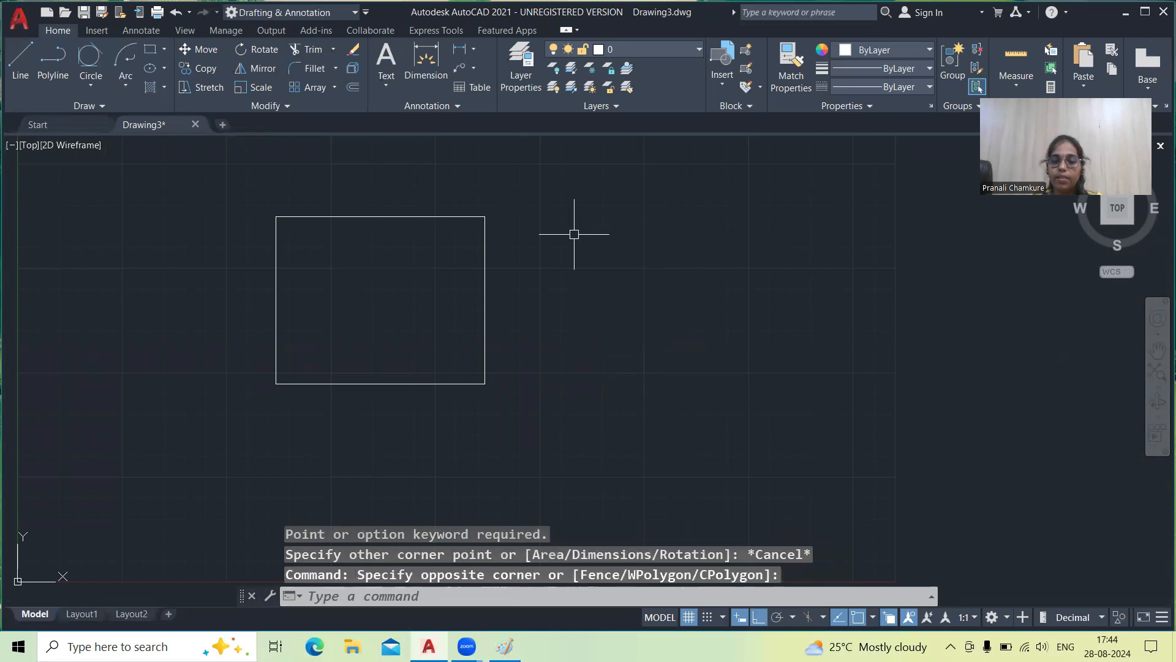
# Draw a second rectangle of length 45 and width 20 to the right of the 100 by 80 rectangle using Dimensions
pyautogui.write('re')
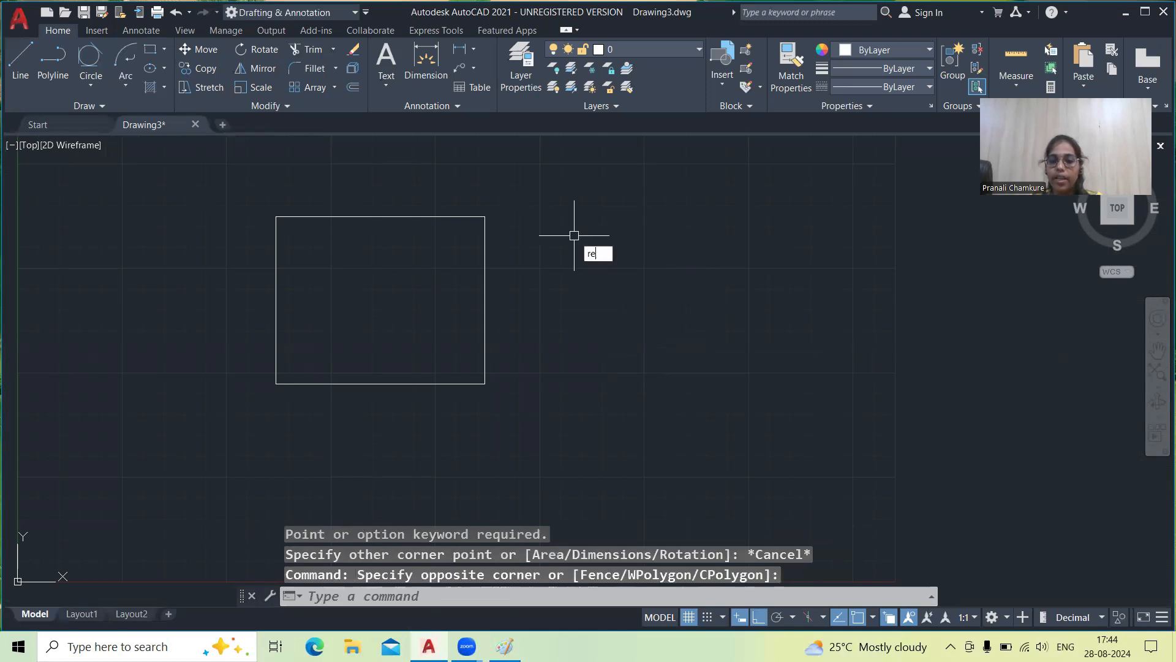
pyautogui.write('c')
pyautogui.press('Return')
pyautogui.click(575, 235)
pyautogui.write('d')
pyautogui.press('Return')
pyautogui.write('45')
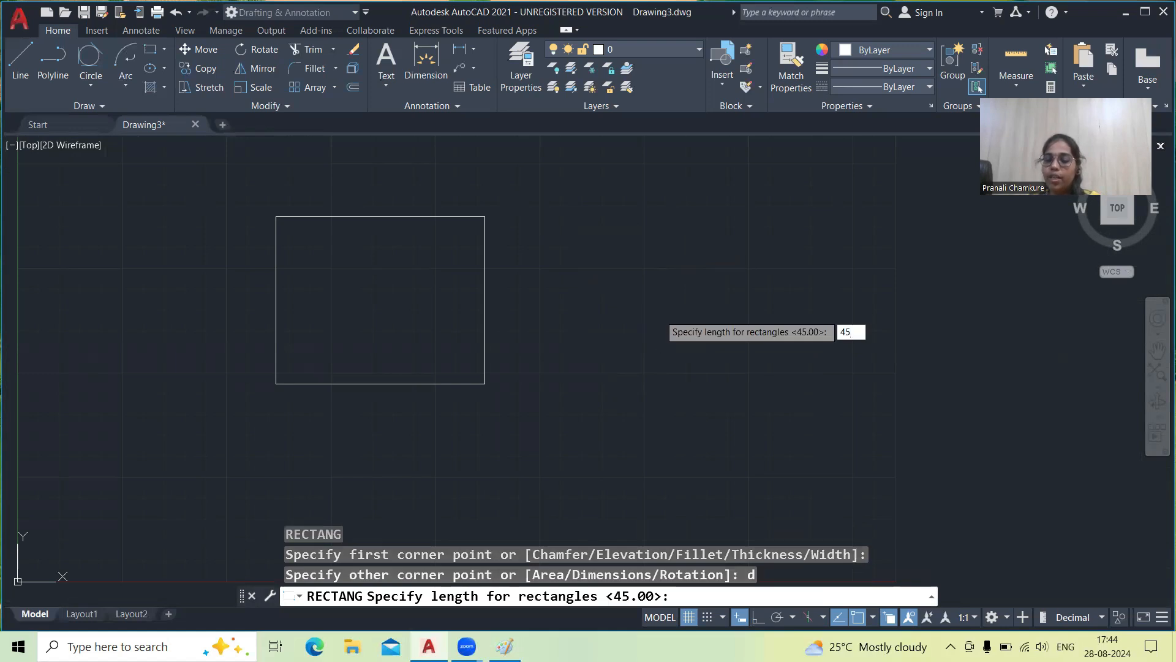
pyautogui.press('Return')
pyautogui.write('20')
pyautogui.press('Return')
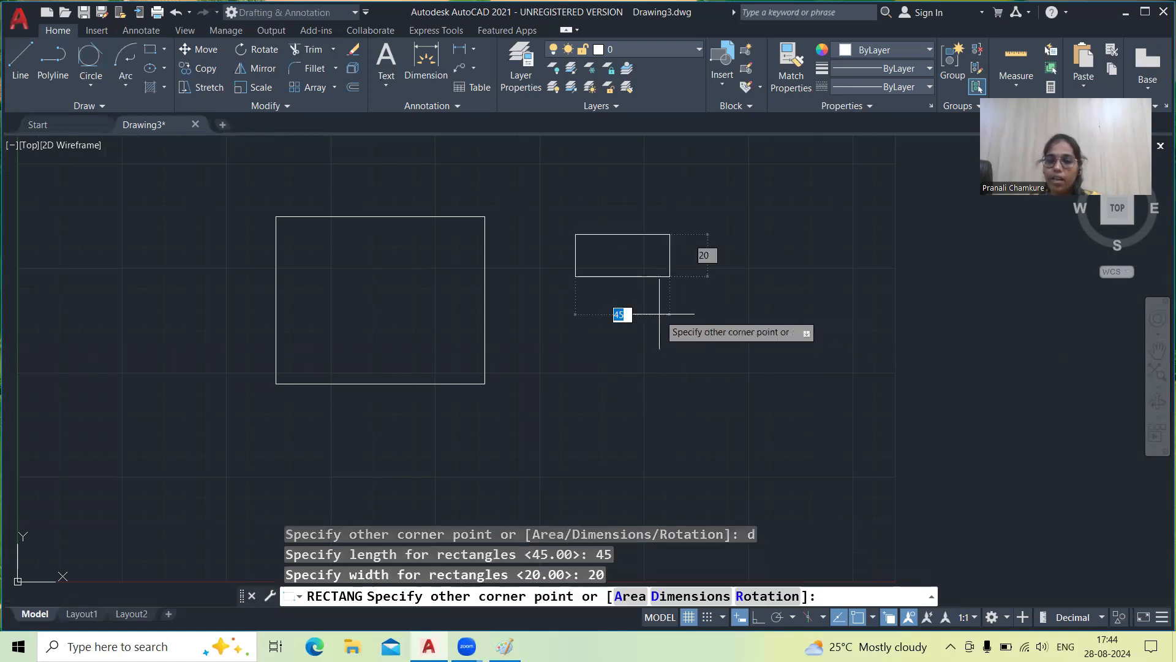
pyautogui.click(659, 314)
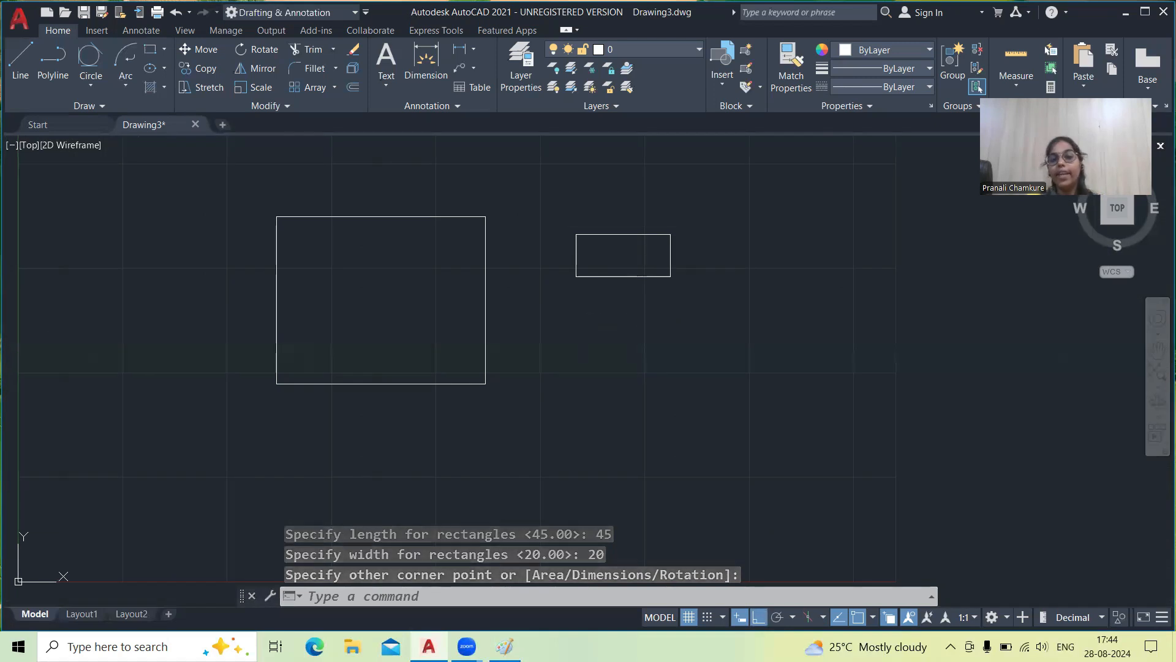
# Draw a third rectangle of length 3 and width 0.23 below the 45 by 20 rectangle using the Dimensions option
pyautogui.moveTo(583, 321); pyautogui.dragTo(444, 287, button='middle')
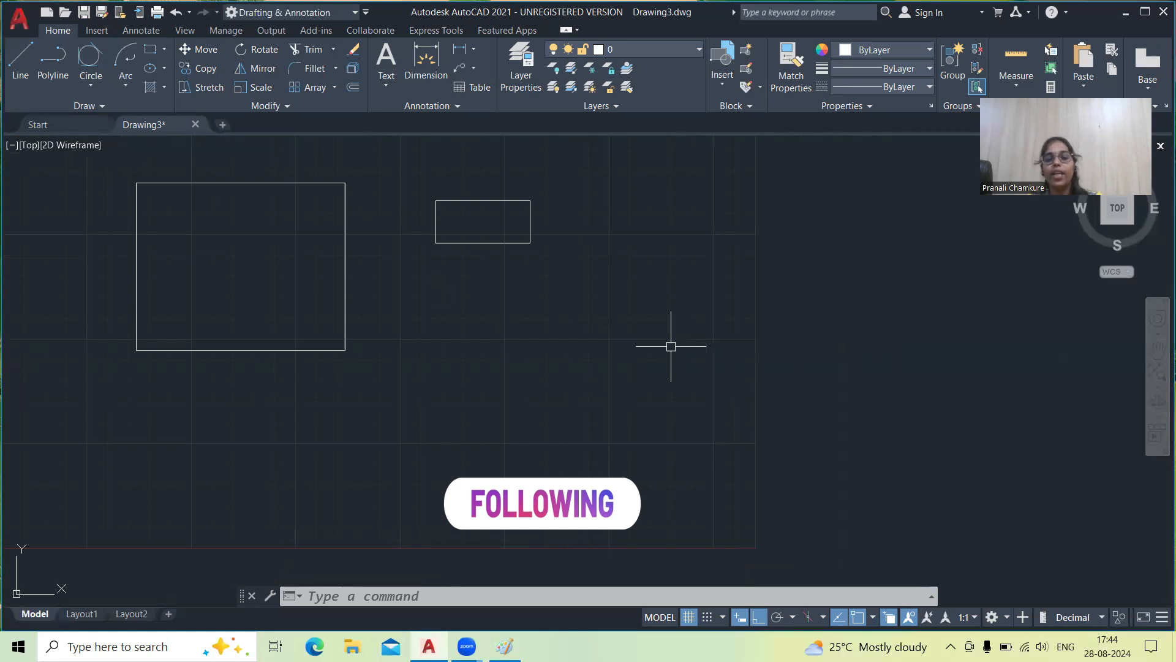
pyautogui.write('REC')
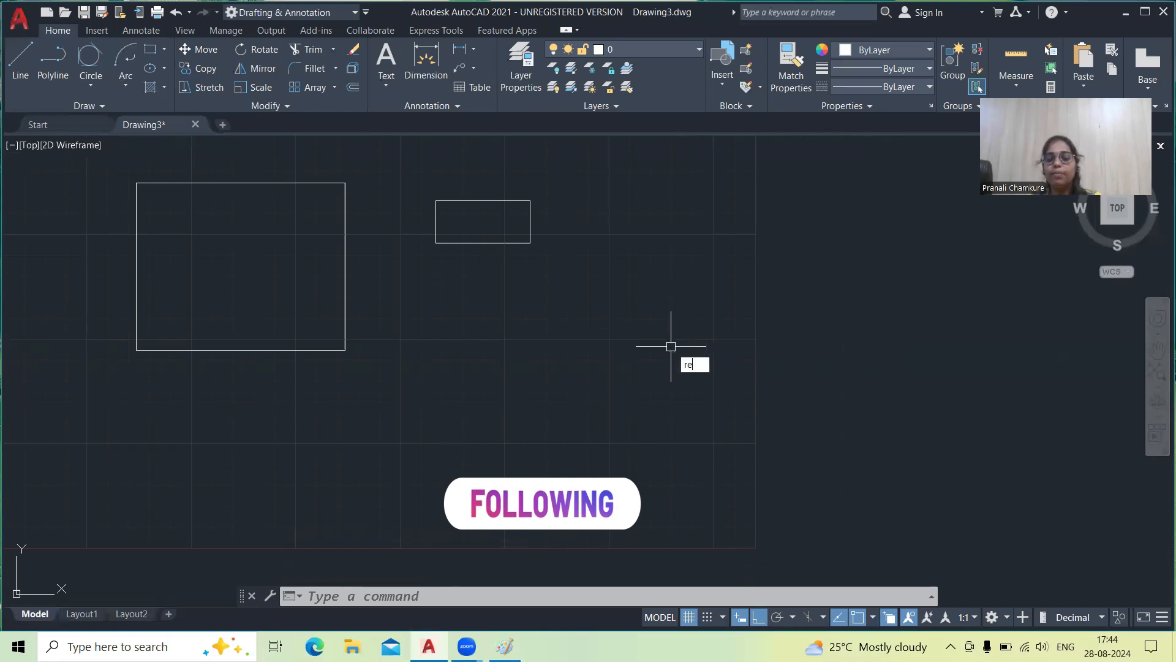
pyautogui.press('Return')
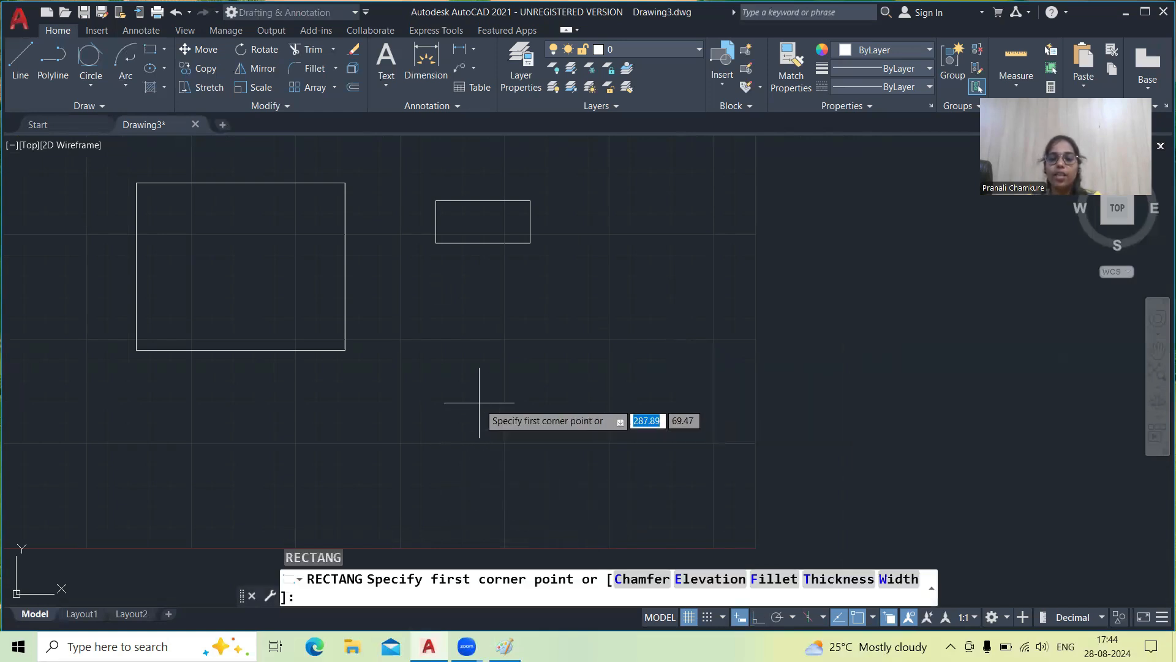
pyautogui.click(448, 384)
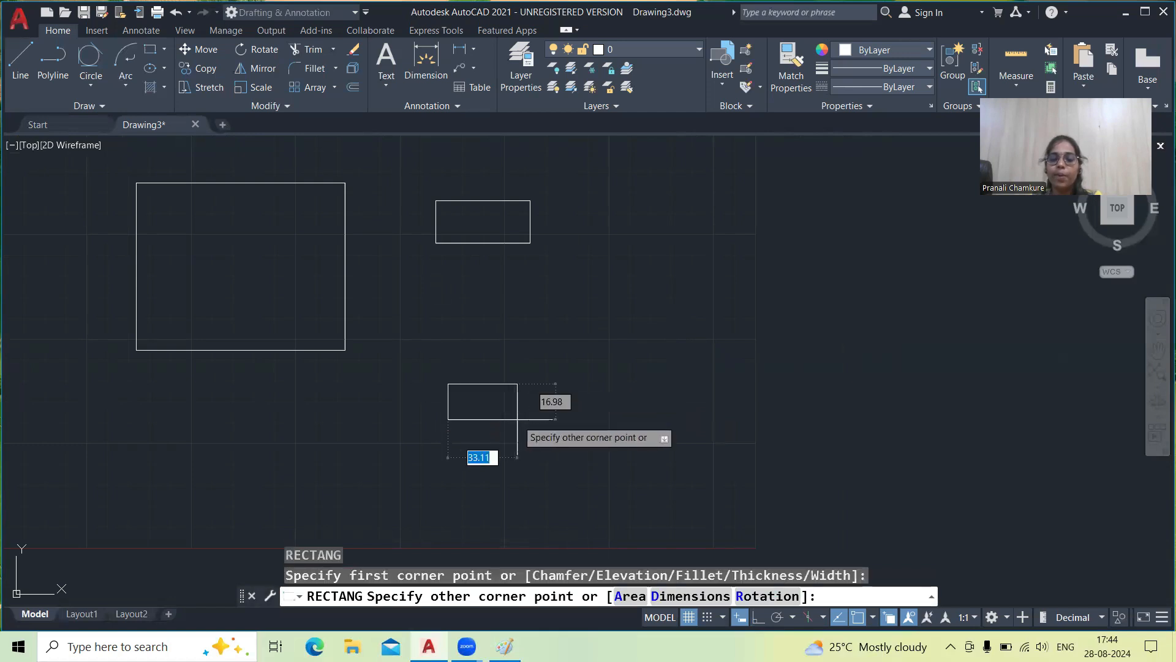
pyautogui.write('d')
pyautogui.press('Return')
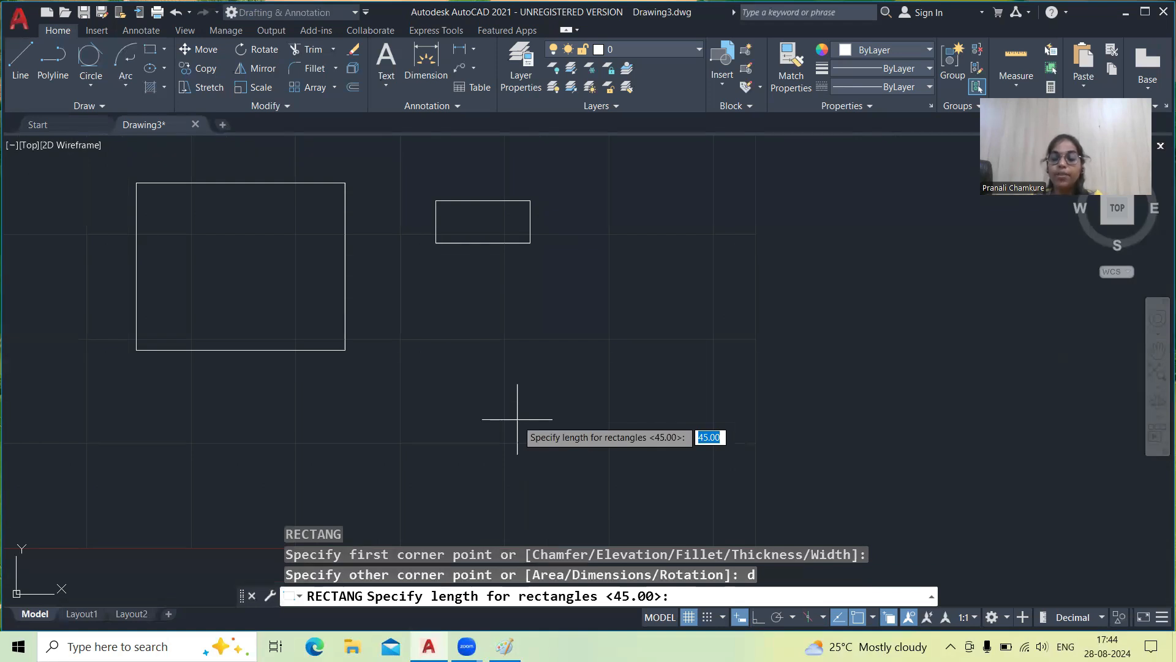
pyautogui.press('BackSpace')
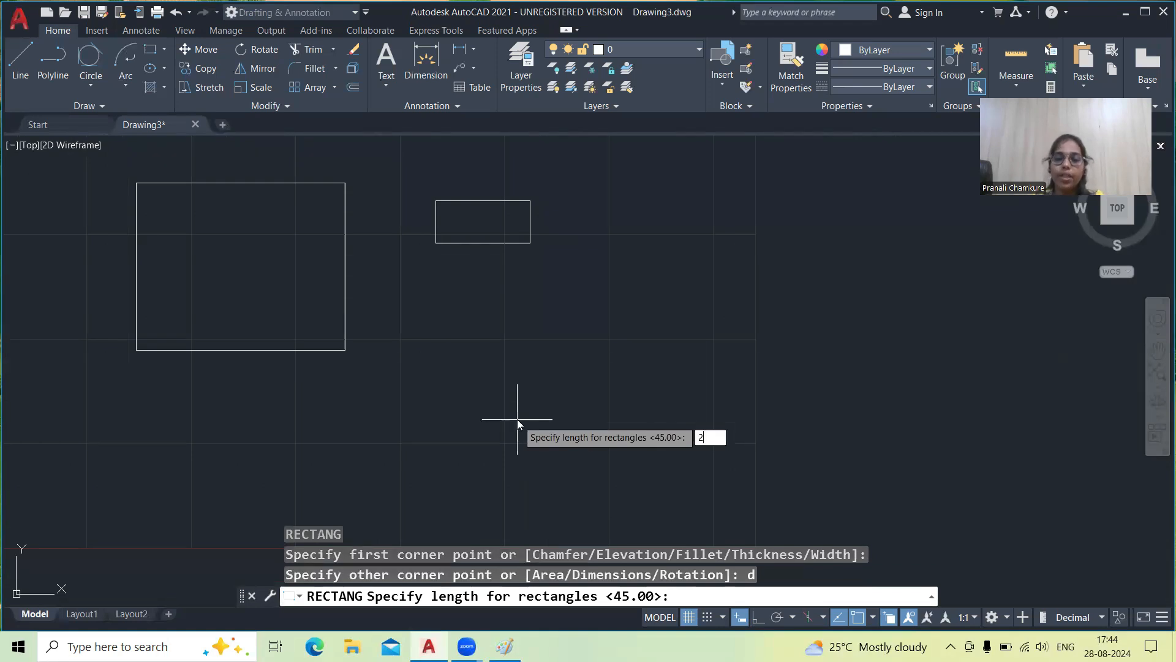
pyautogui.write('3')
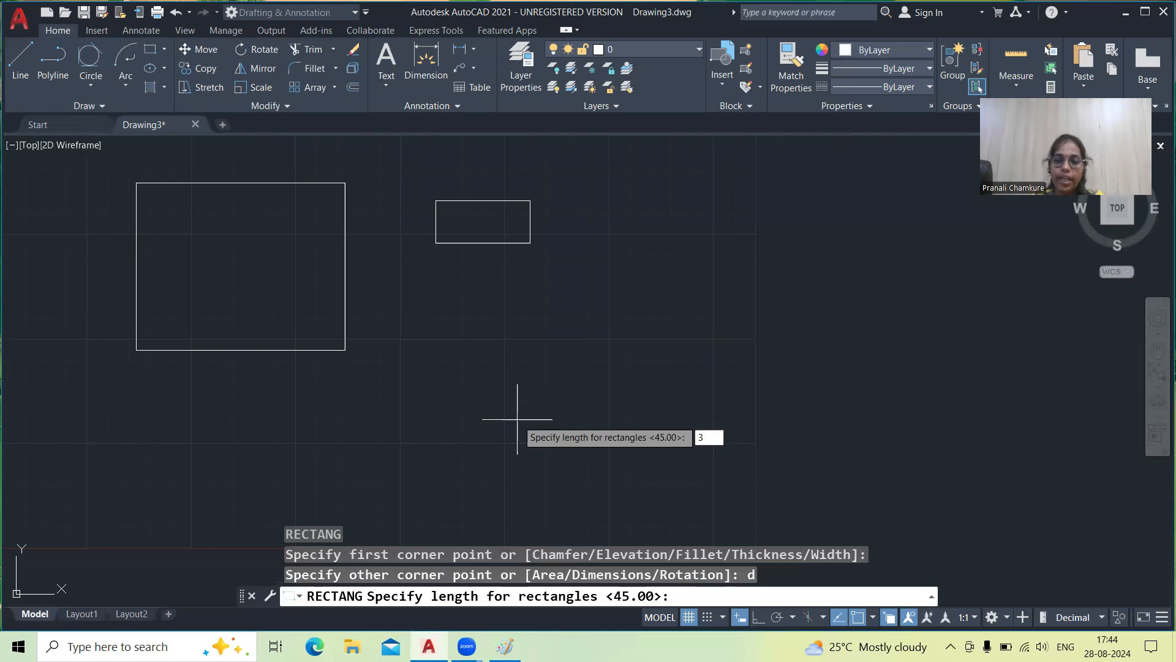
pyautogui.press('Return')
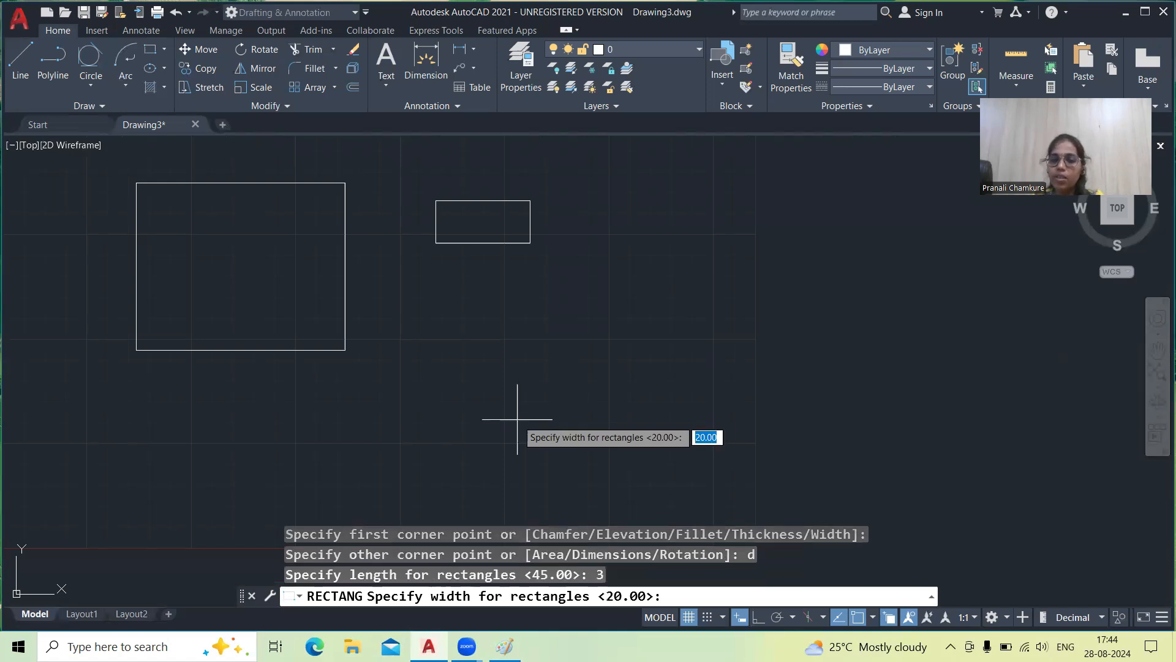
pyautogui.write('0.23')
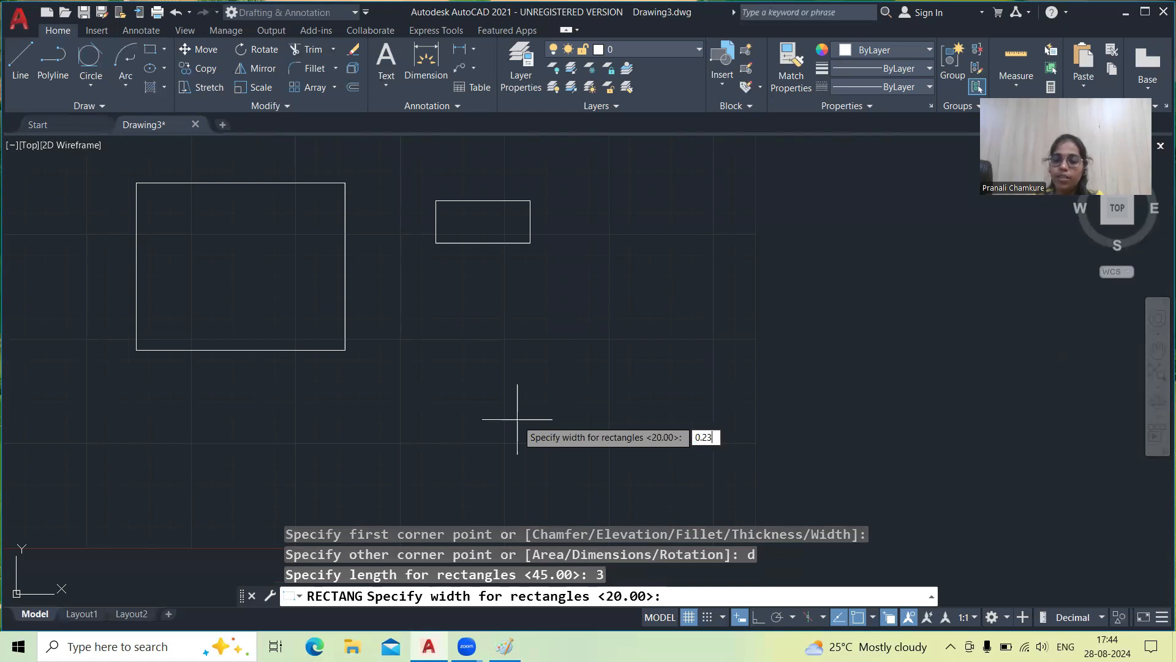
pyautogui.press('Return')
pyautogui.press('Return')
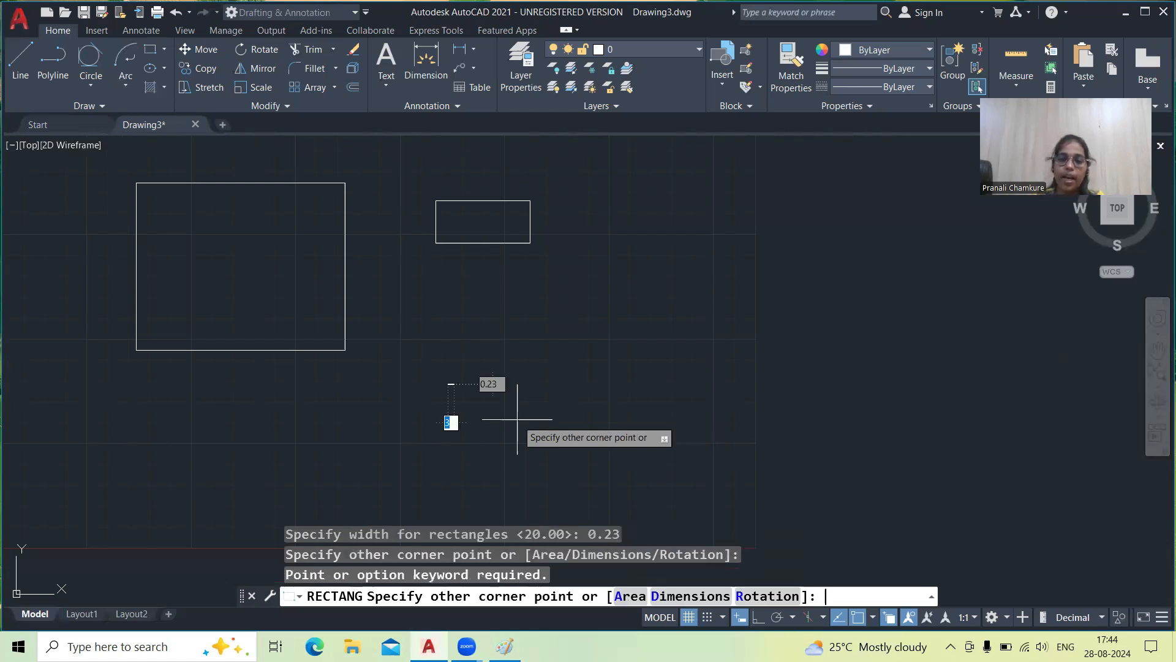
pyautogui.press('Escape')
# Draw a horizontal line through the 3 by 0.23 rectangle, joining the midpoints of its two short sides
pyautogui.scroll(4, 438, 385)
pyautogui.scroll(-10, 490, 386)
pyautogui.scroll(8, 414, 333)
pyautogui.write('l')
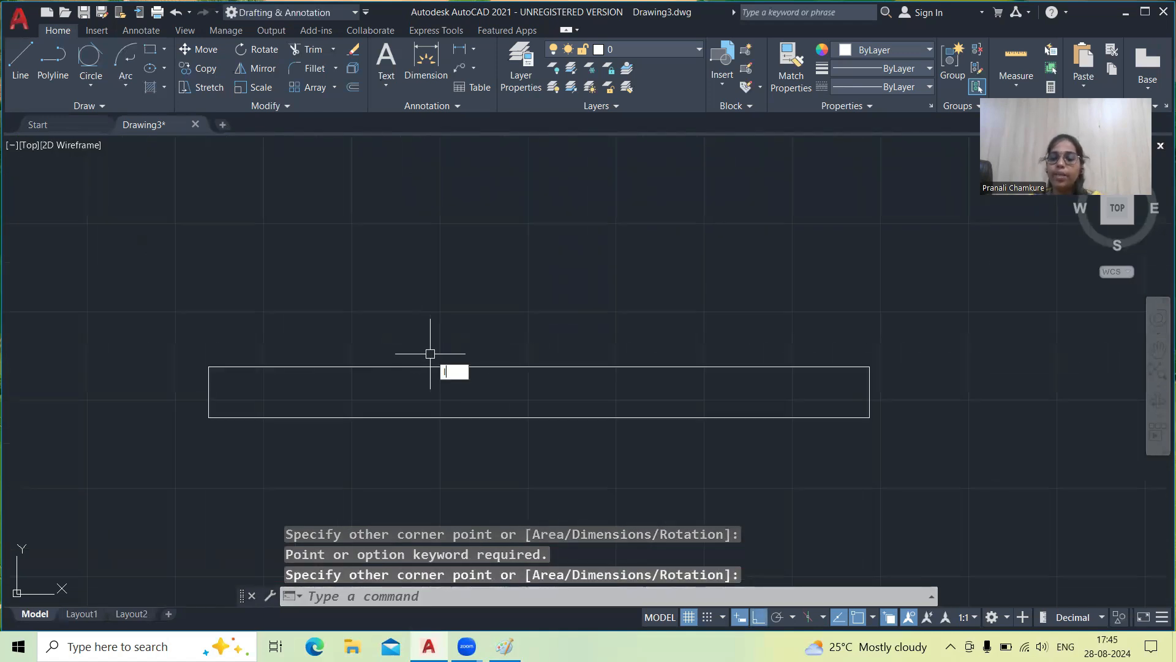
pyautogui.press('Return')
pyautogui.click(209, 392)
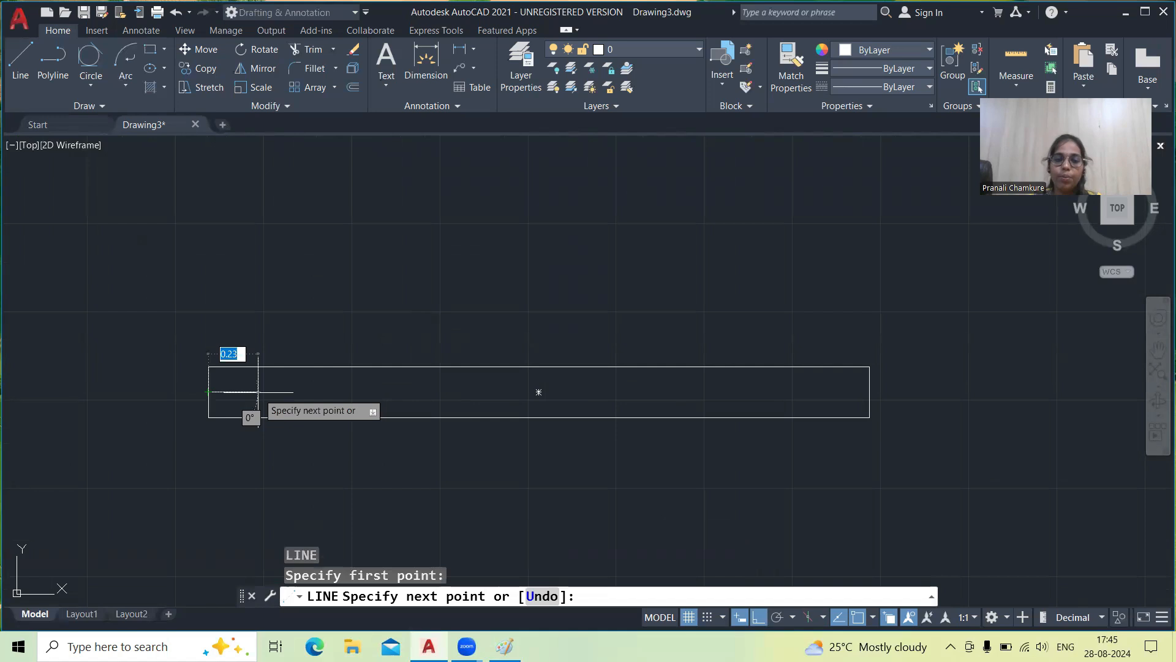
pyautogui.click(868, 392)
pyautogui.rightClick(874, 391)
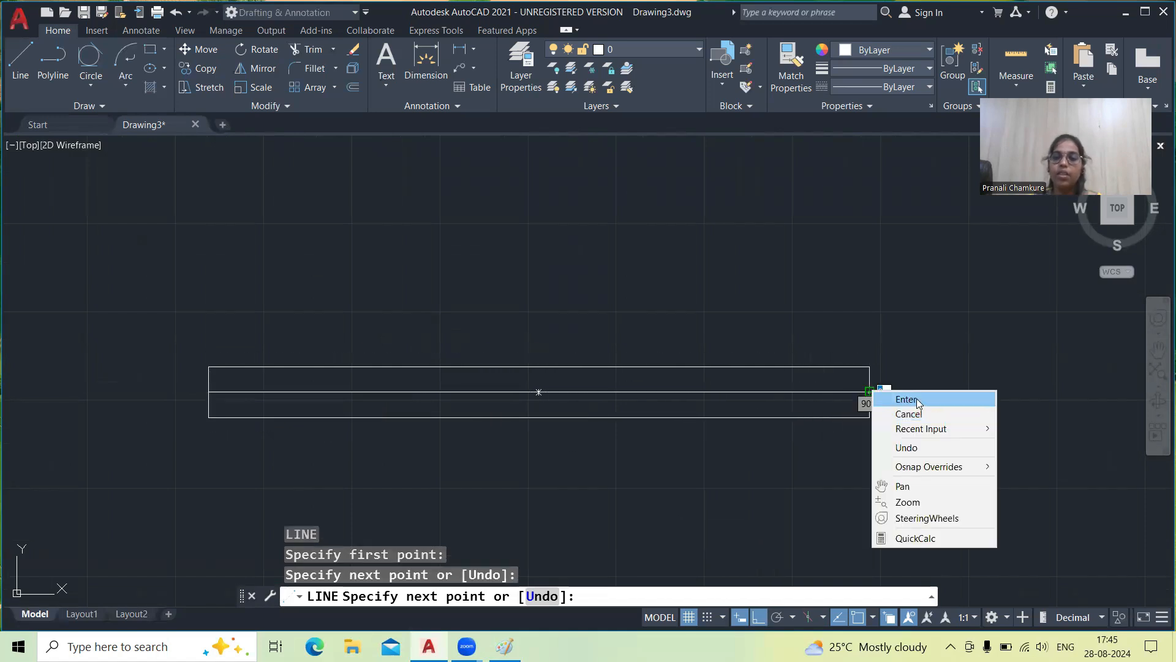
pyautogui.click(907, 399)
# Draw a rectangle below and left of the large one, entering 100 and 80 directly as its horizontal and vertical sizes
pyautogui.scroll(-2, 520, 303)
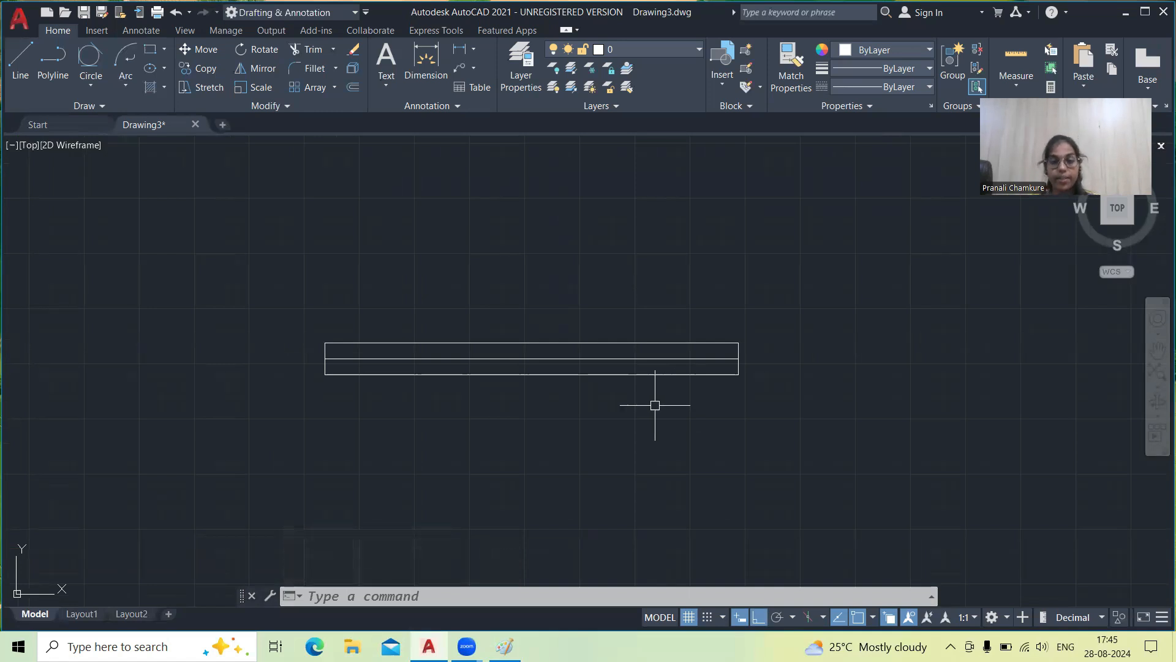
pyautogui.scroll(-3, 592, 392)
pyautogui.moveTo(525, 346); pyautogui.dragTo(539, 414, button='middle')
pyautogui.scroll(-2, 529, 351)
pyautogui.scroll(5, 528, 351)
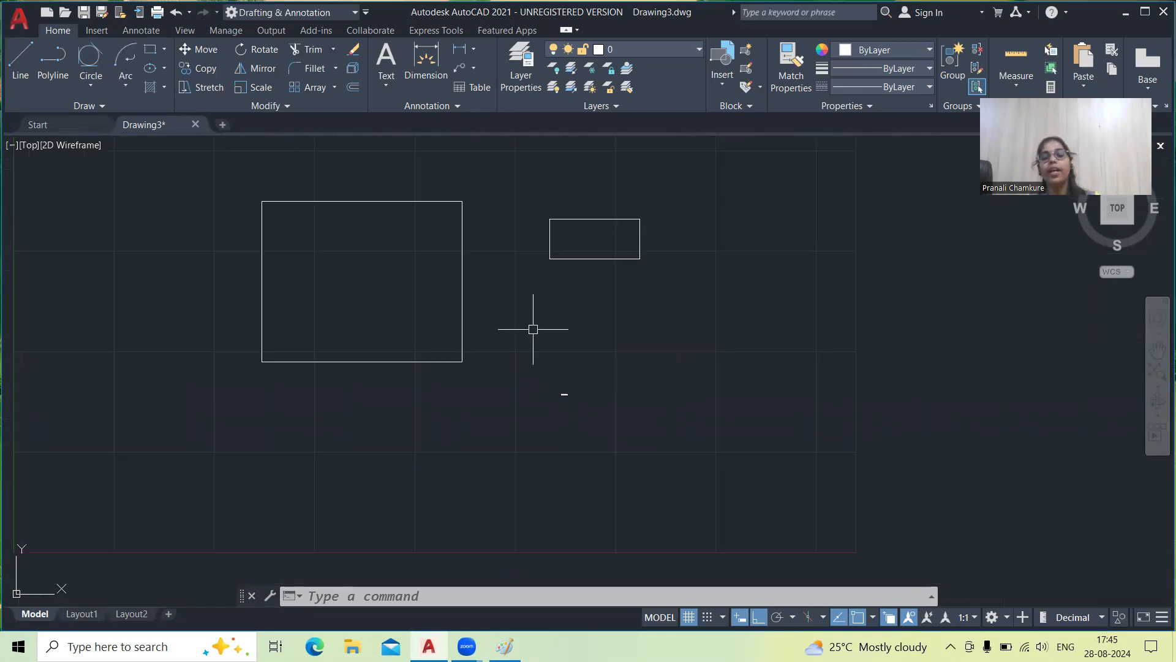
pyautogui.write('rec')
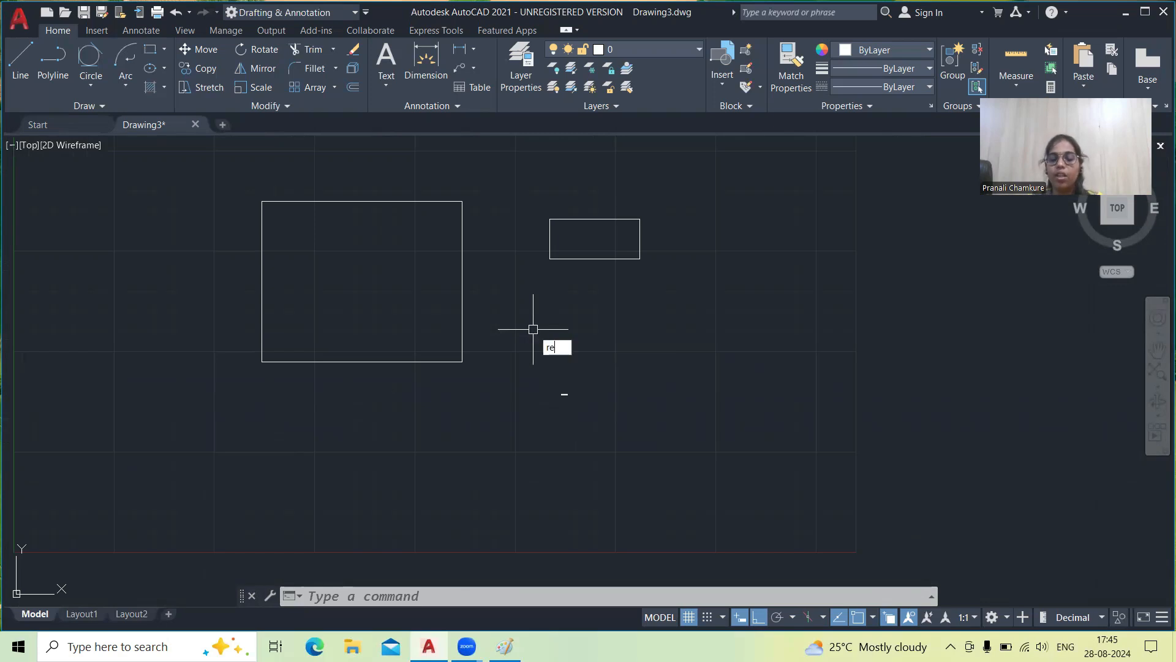
pyautogui.press('Return')
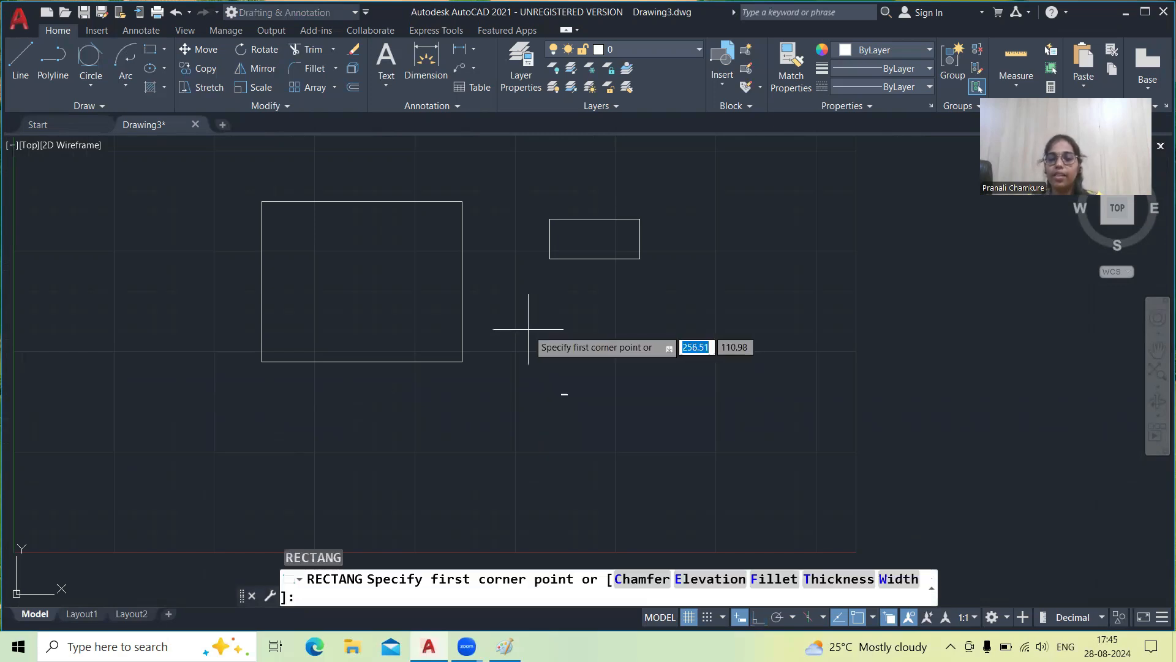
pyautogui.click(109, 382)
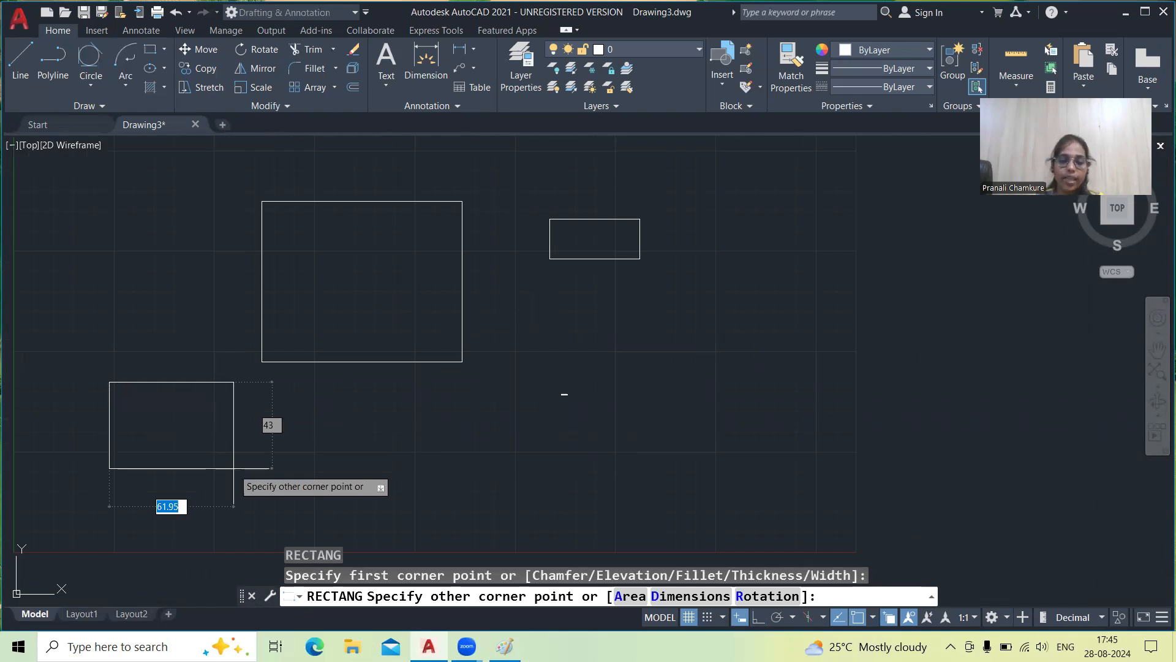
pyautogui.write('100')
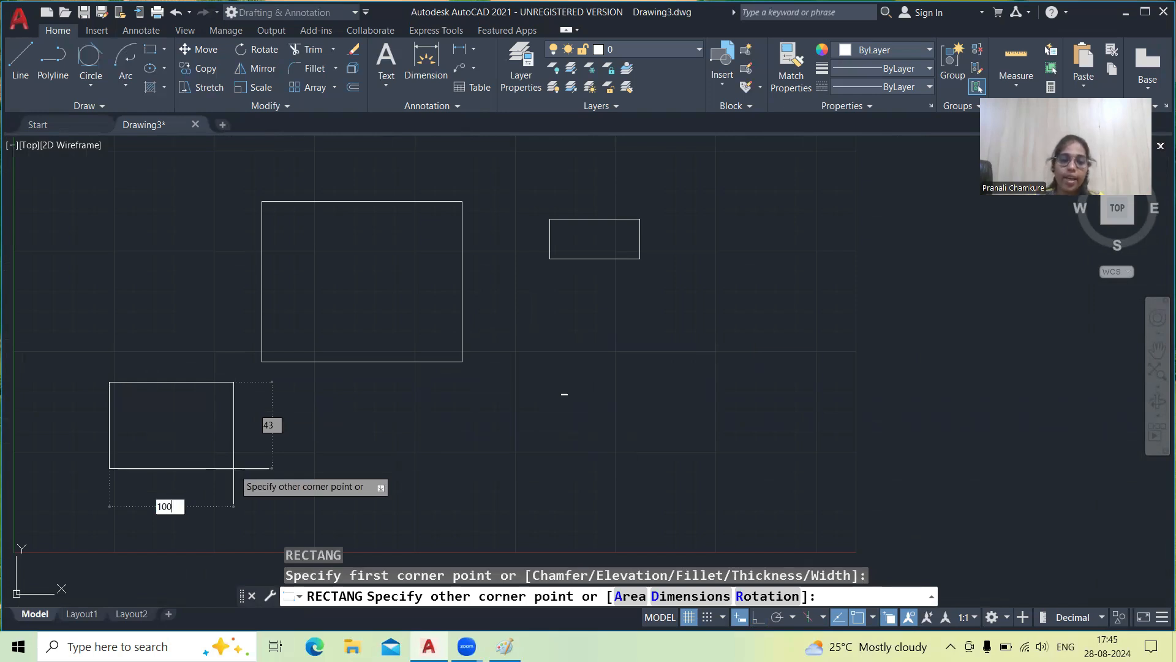
pyautogui.press('Tab')
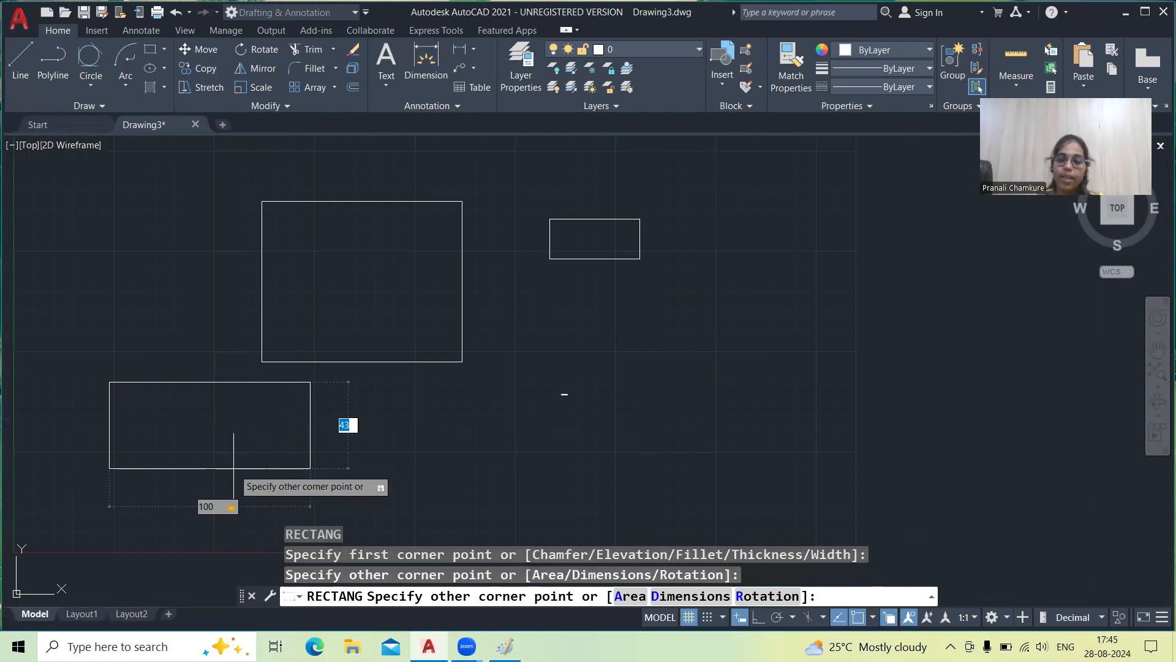
pyautogui.write('80')
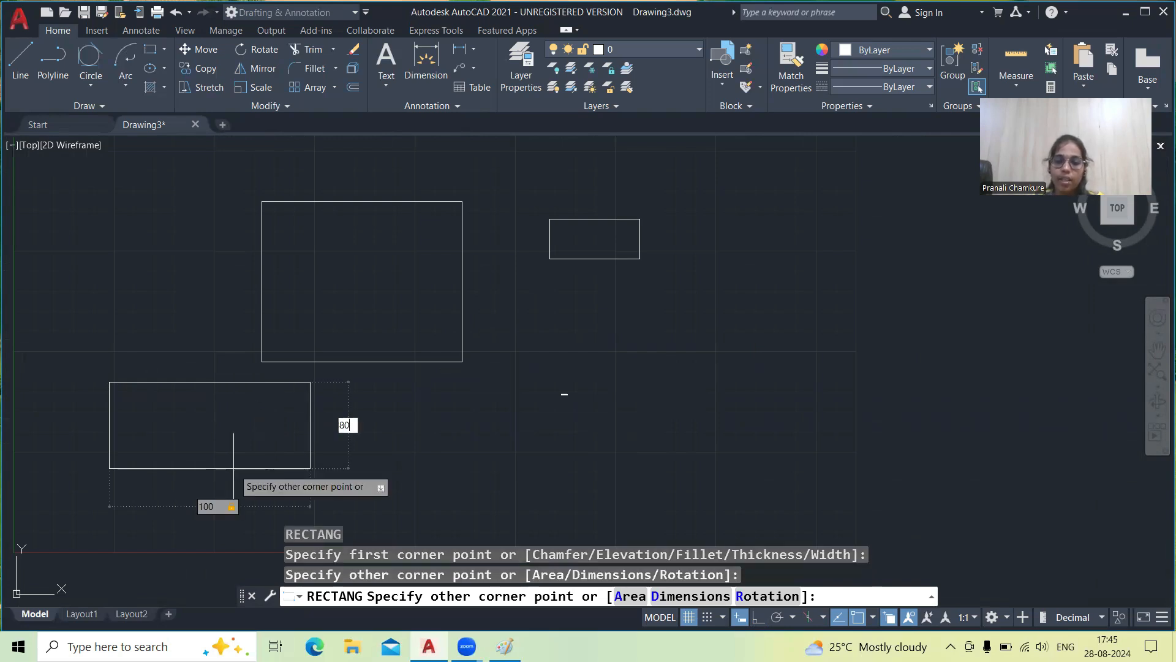
pyautogui.press('Return')
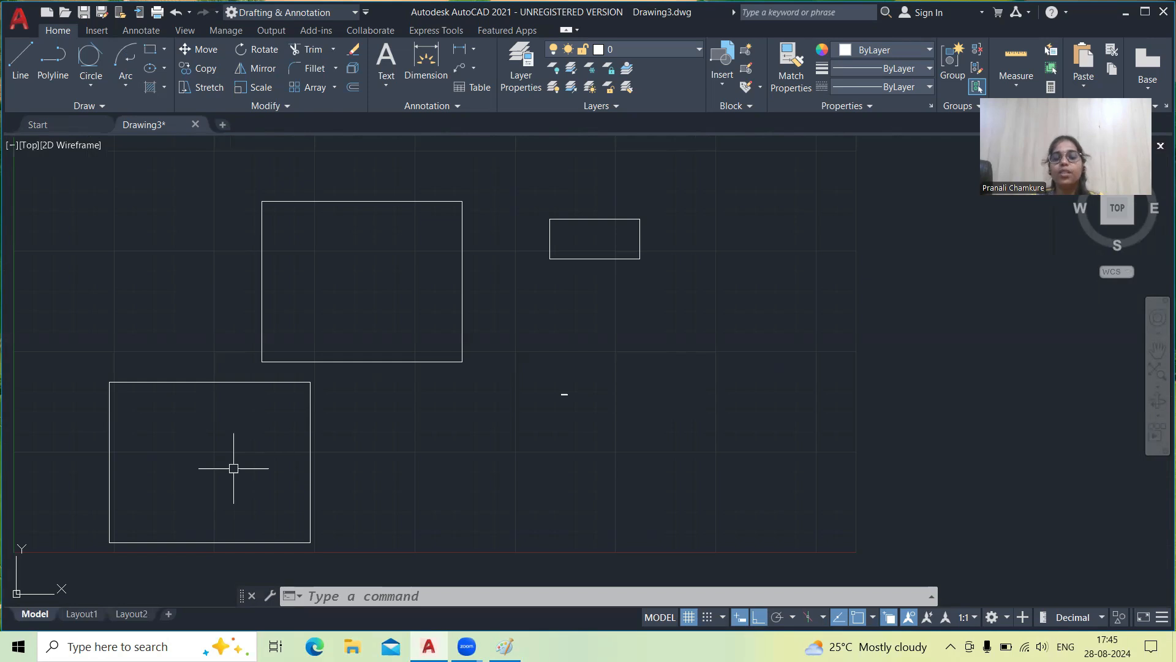
# Draw a rectangle rotated 60 degrees, with length 40 and width 30, to the right of the 3 by 0.23 rectangle
pyautogui.write('rec')
pyautogui.press('Return')
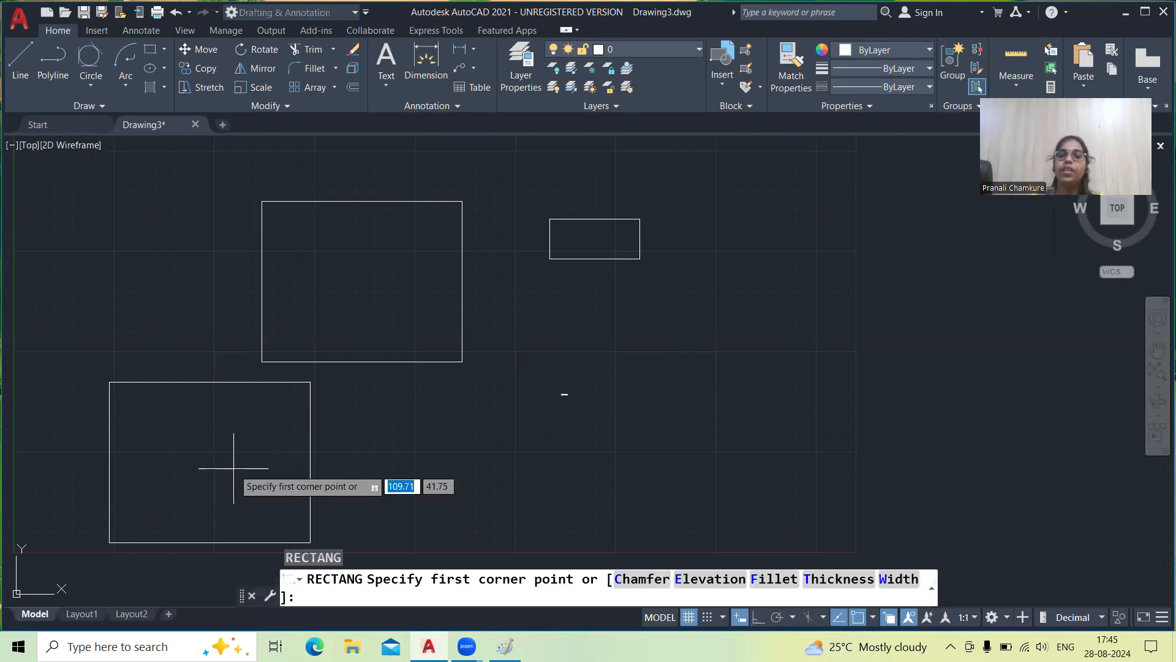
pyautogui.moveTo(721, 386); pyautogui.dragTo(512, 333, button='middle')
pyautogui.click(533, 331)
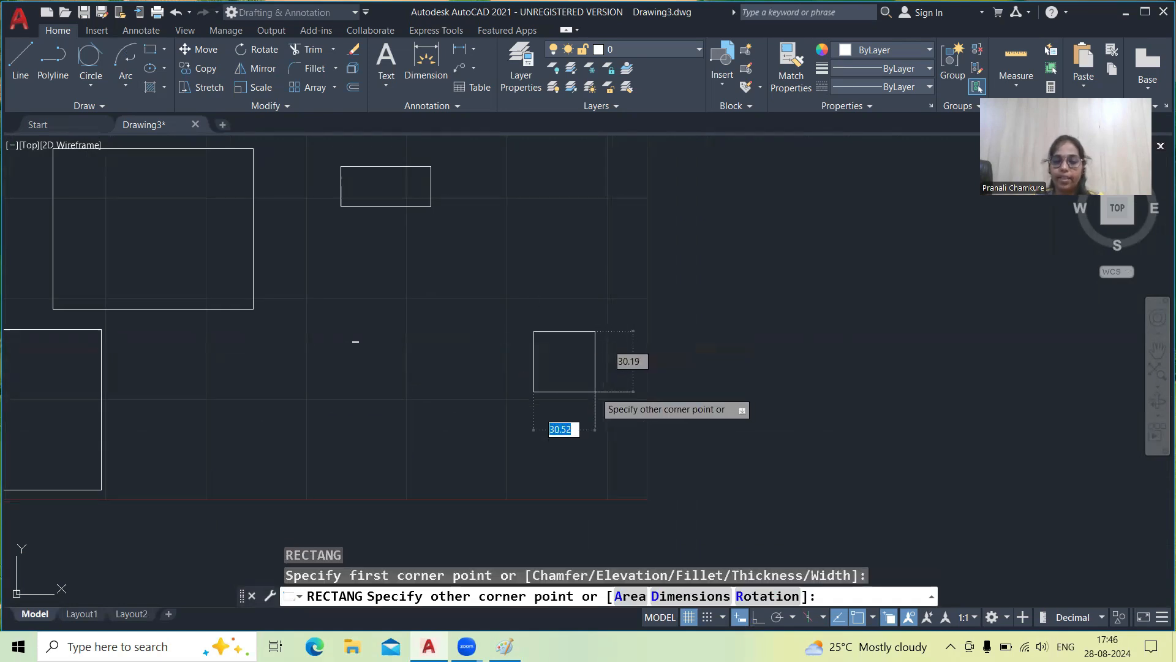
pyautogui.click(768, 597)
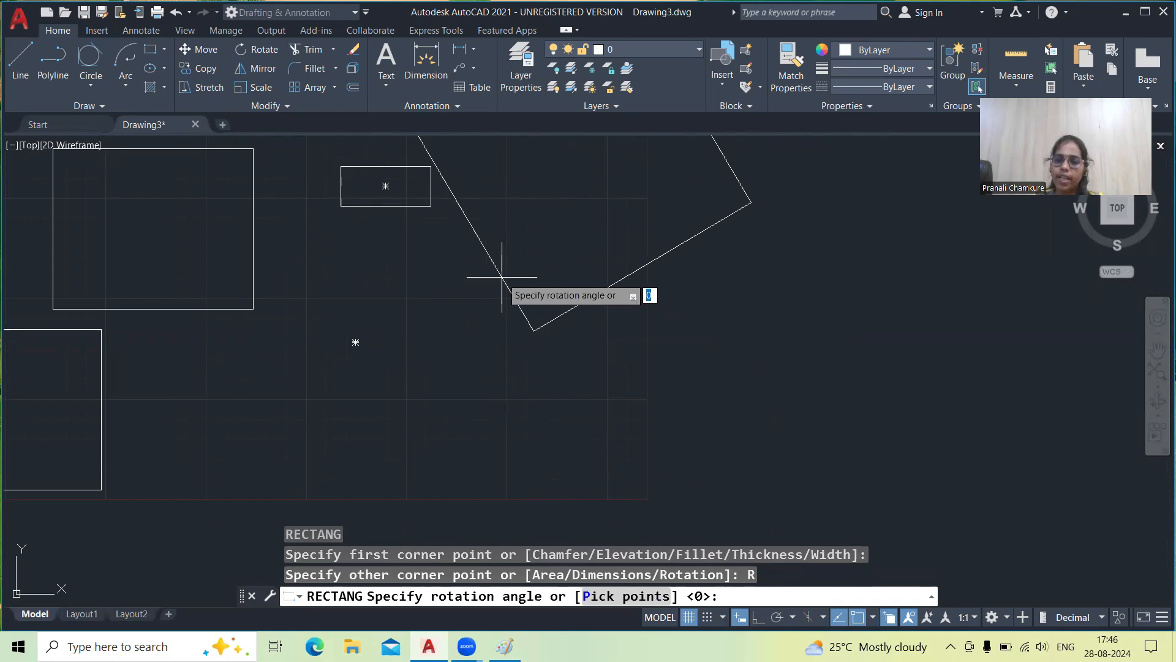
pyautogui.write('60')
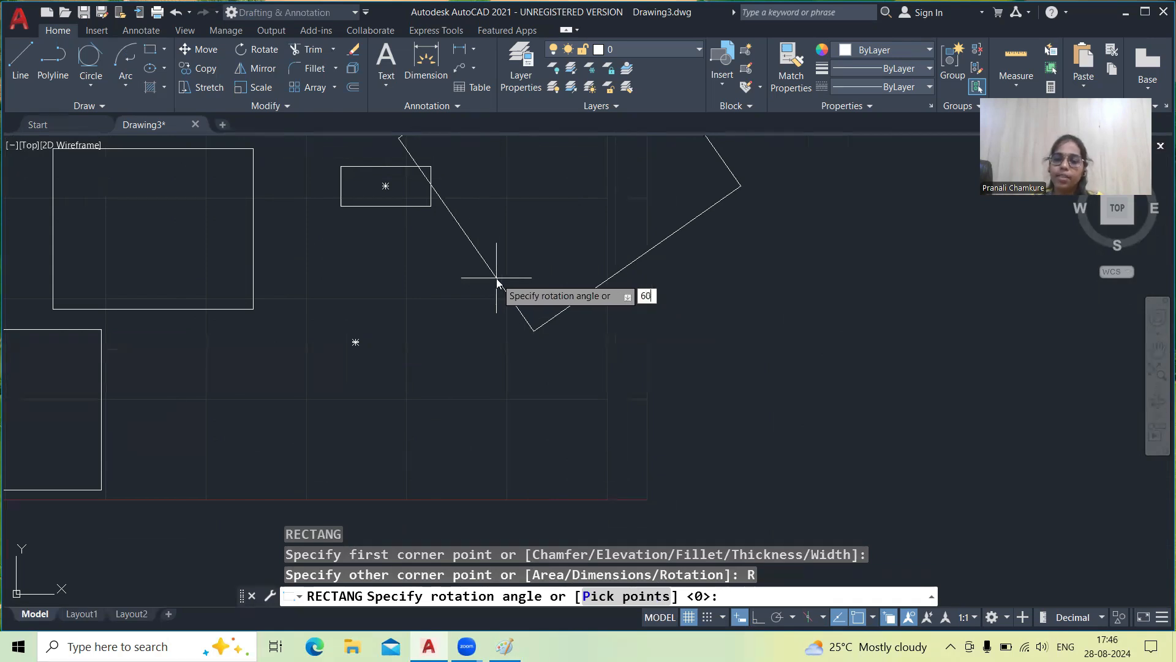
pyautogui.press('Return')
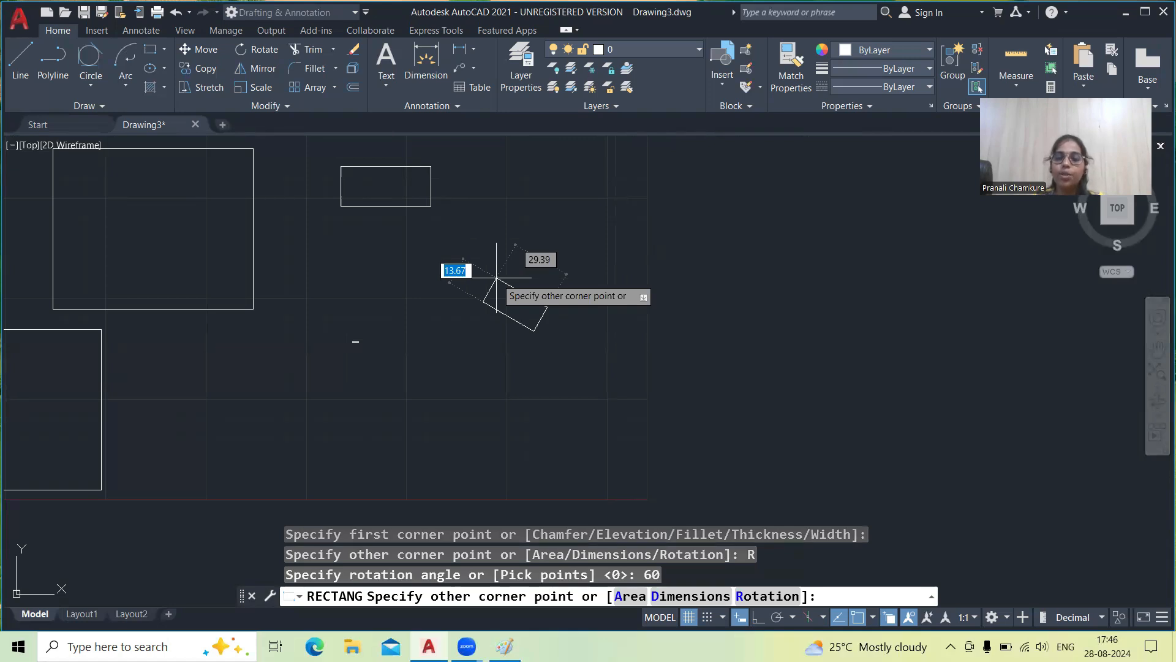
pyautogui.write('d')
pyautogui.press('Return')
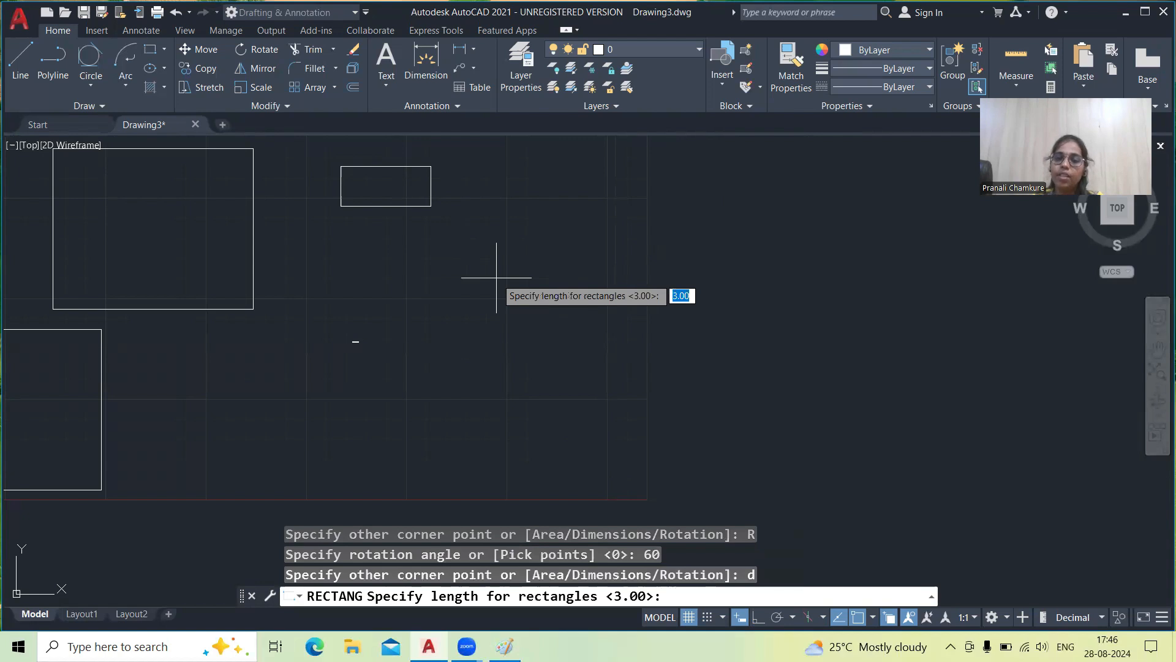
pyautogui.write('40')
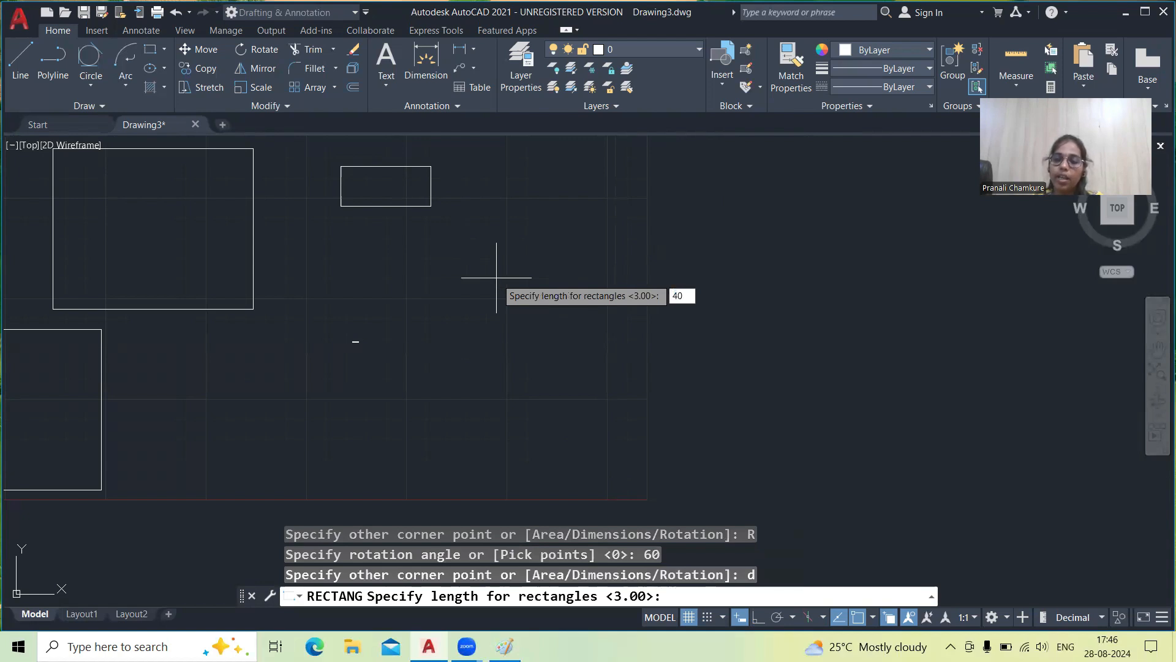
pyautogui.press('Return')
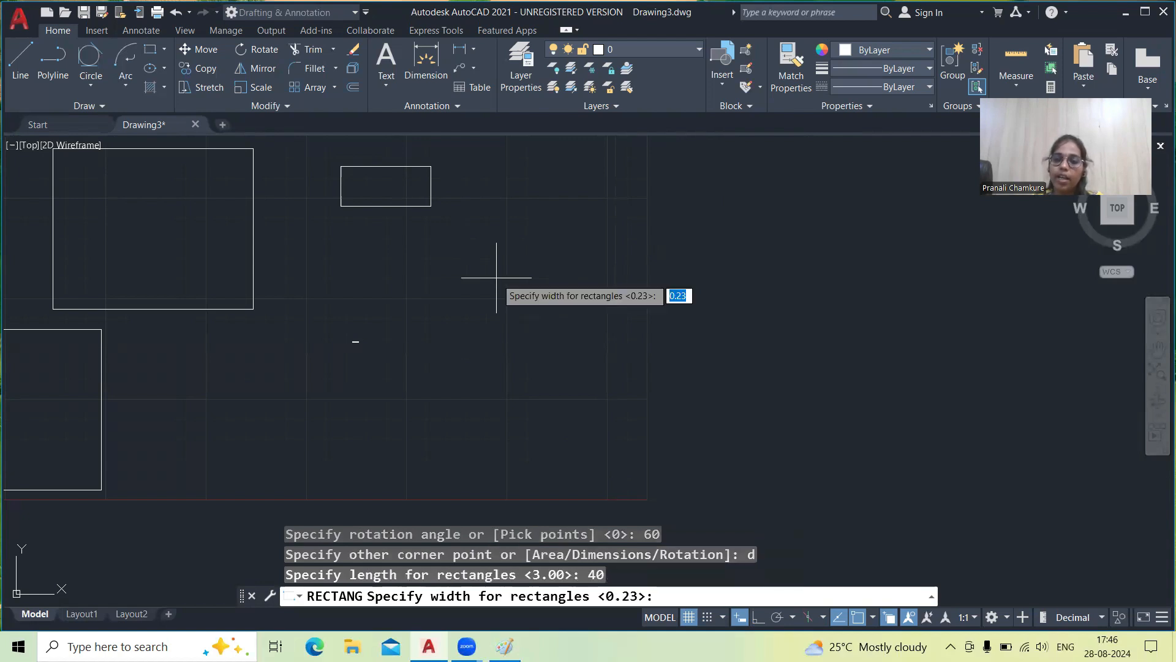
pyautogui.write('30')
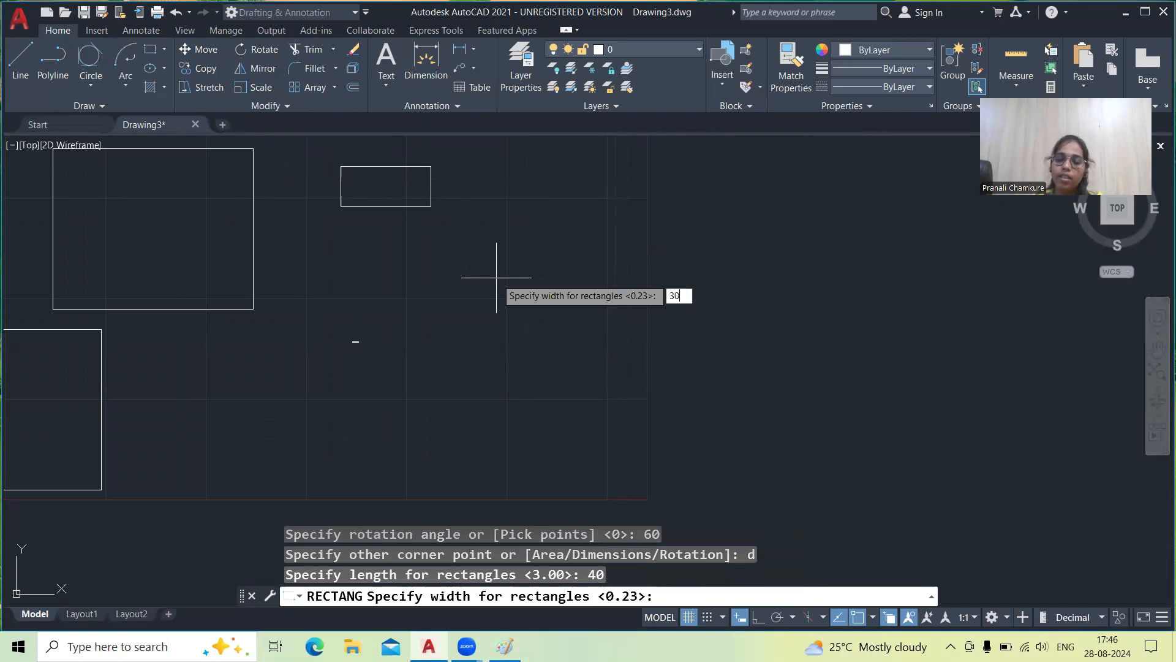
pyautogui.press('Return')
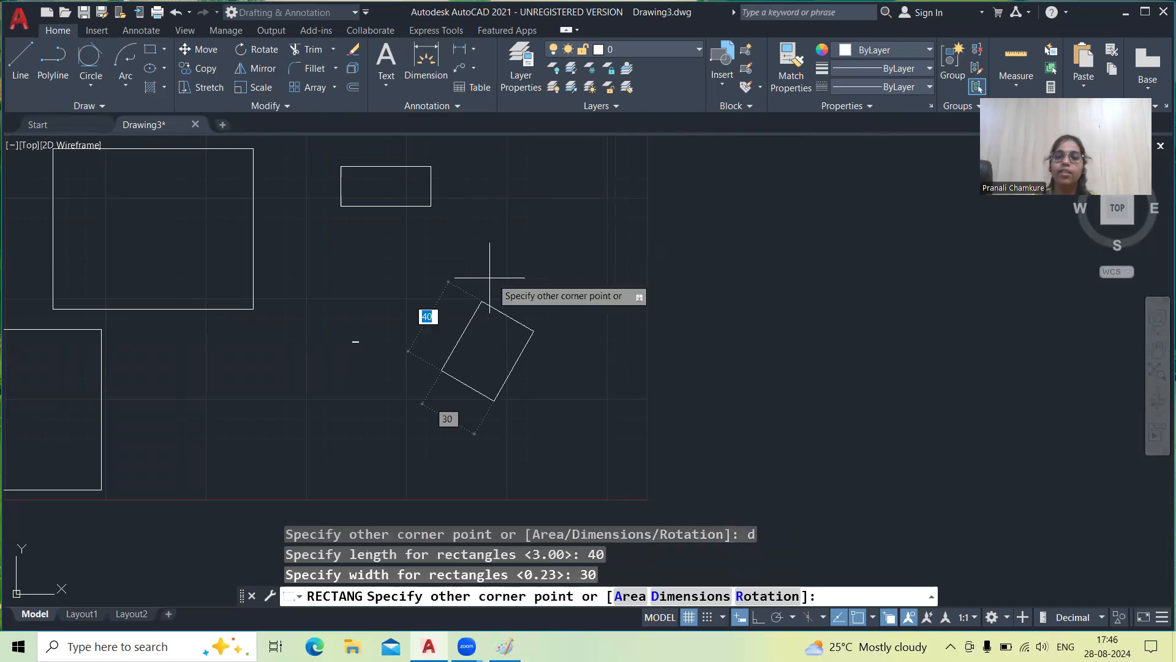
pyautogui.click(487, 278)
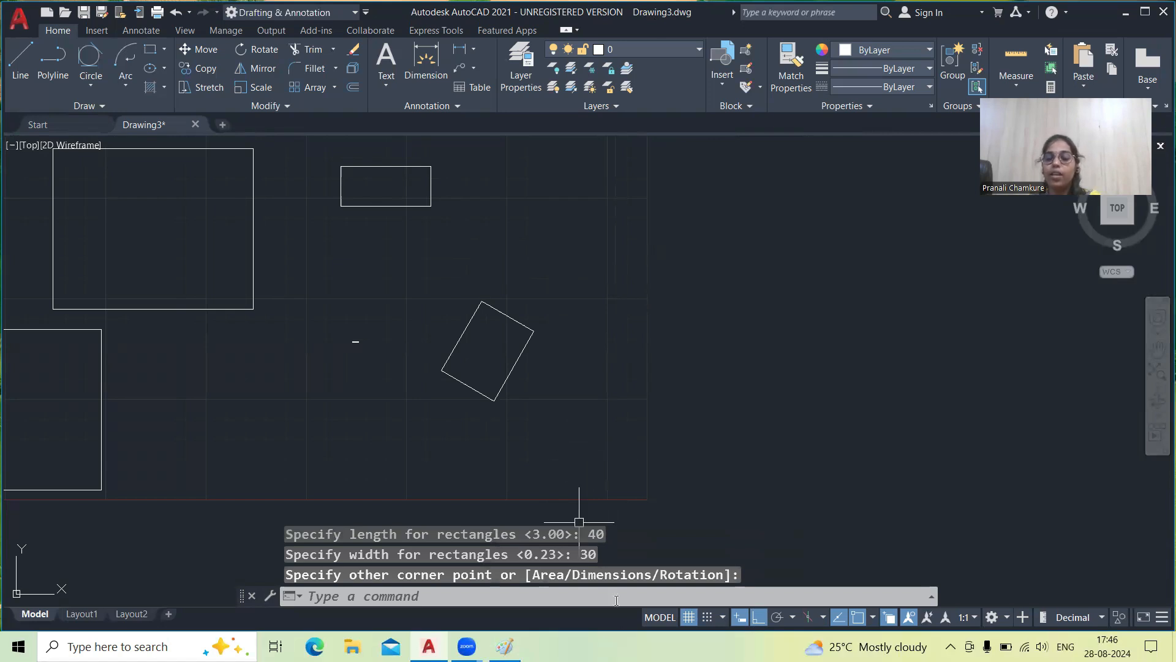
# Draw a horizontal line extending right from the lowest corner of the rotated rectangle
pyautogui.press('Escape')
pyautogui.write('l')
pyautogui.press('Return')
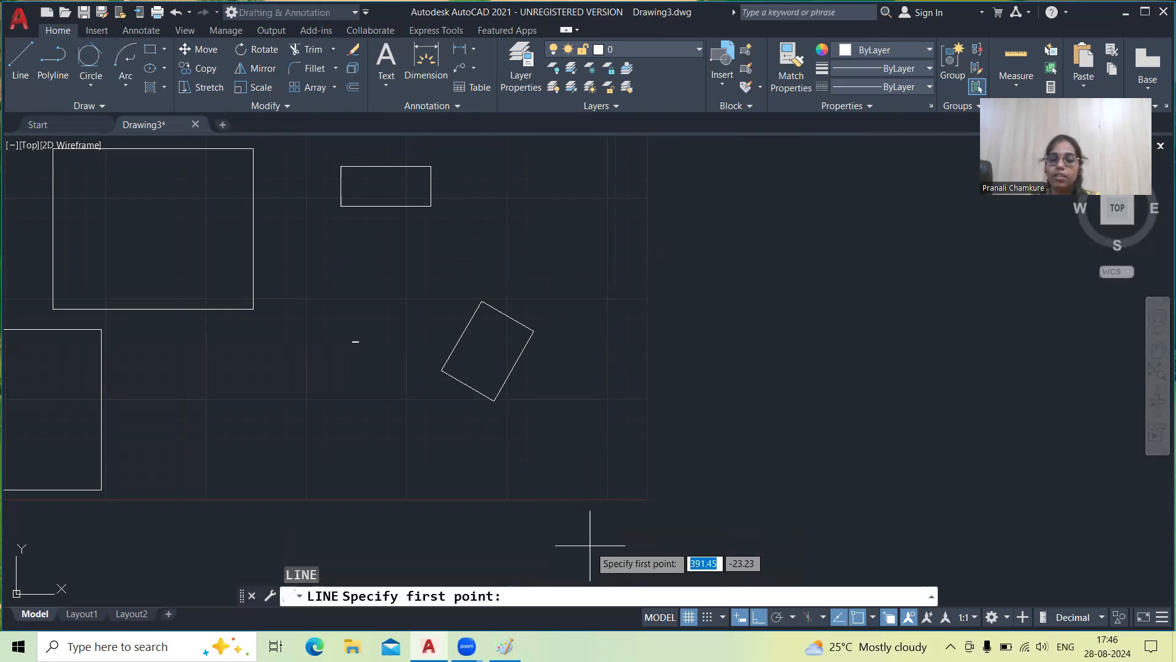
pyautogui.click(494, 400)
pyautogui.click(648, 401)
pyautogui.rightClick(648, 401)
pyautogui.click(677, 410)
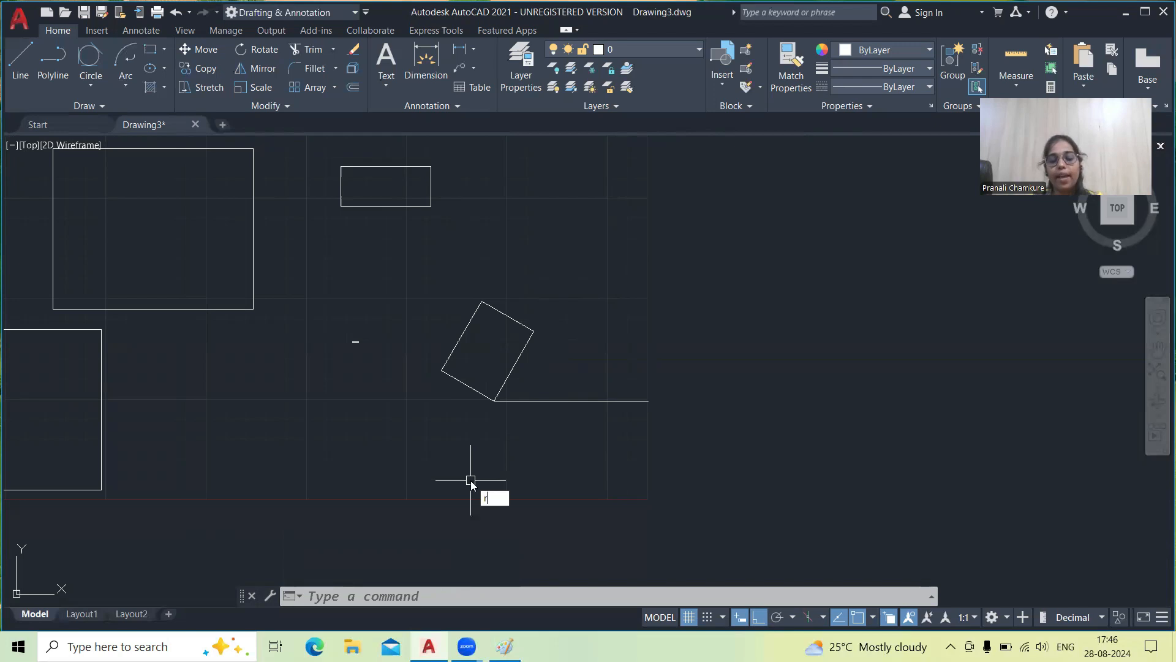
# Reset the rectangle rotation to 0 and draw an upright rectangle freehand above and right of the rotated one
pyautogui.write('rec')
pyautogui.press('Return')
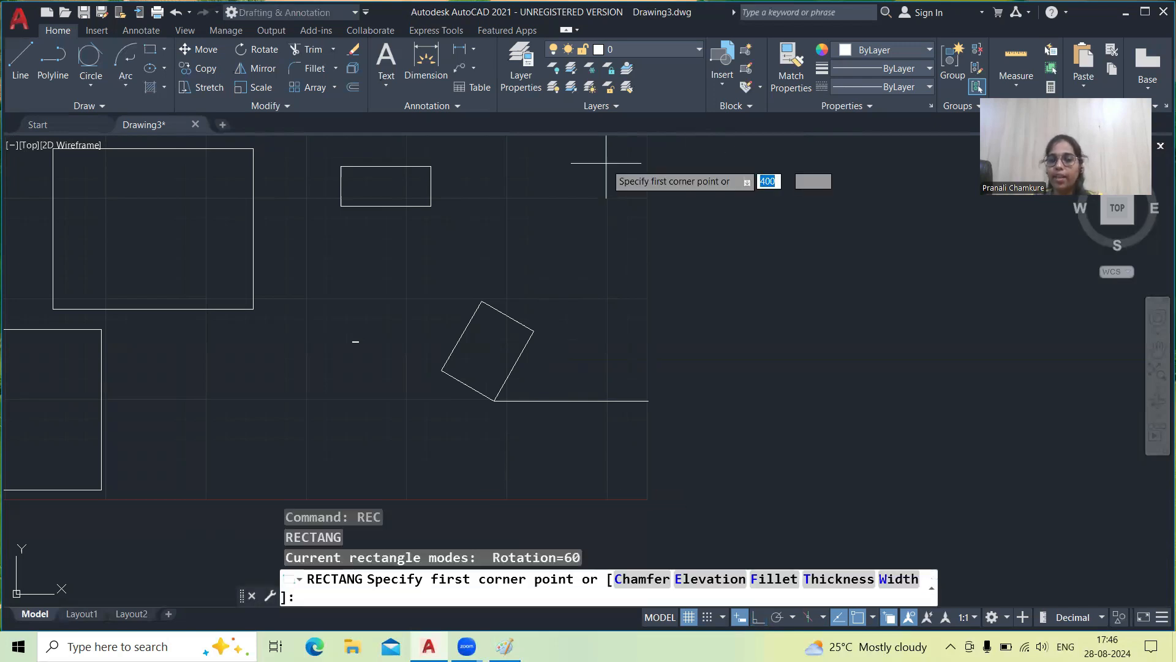
pyautogui.click(579, 230)
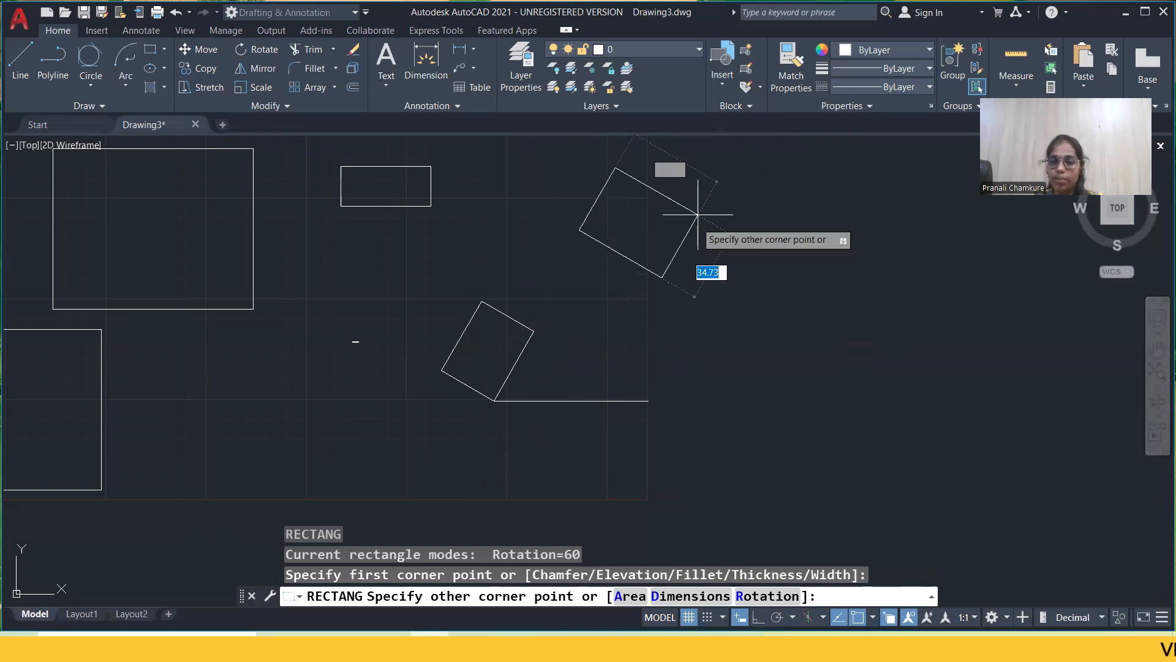
pyautogui.write('r')
pyautogui.press('Return')
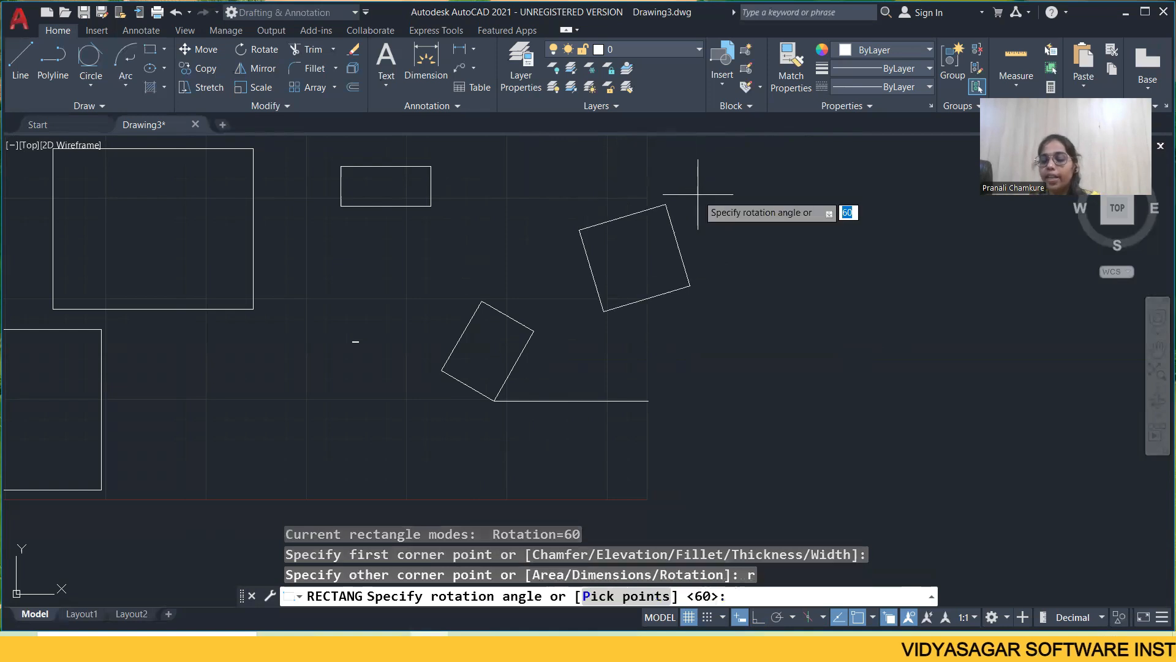
pyautogui.write('0')
pyautogui.press('Return')
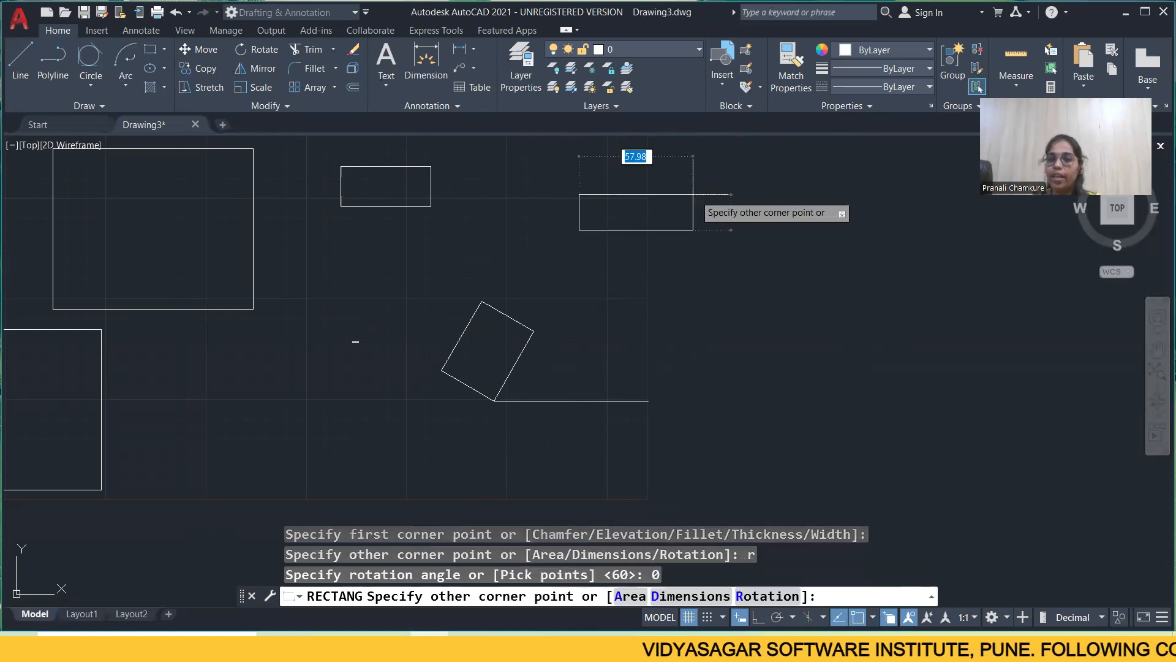
pyautogui.moveTo(672, 178); pyautogui.dragTo(658, 323, button='middle')
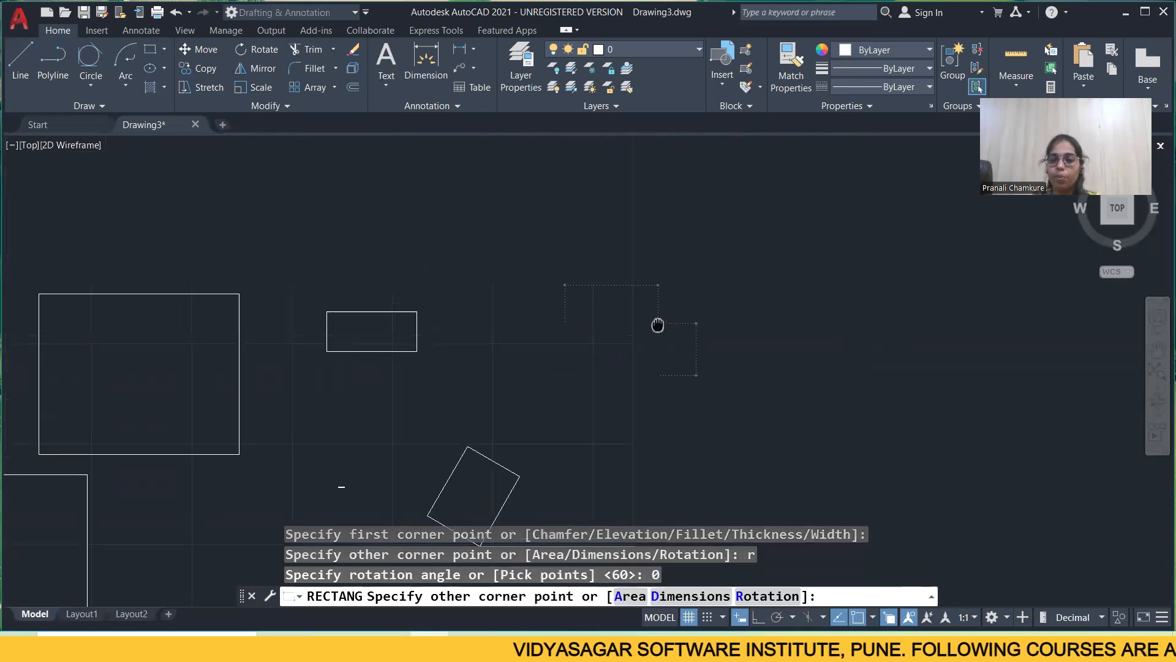
pyautogui.click(680, 228)
pyautogui.scroll(-2, 549, 245)
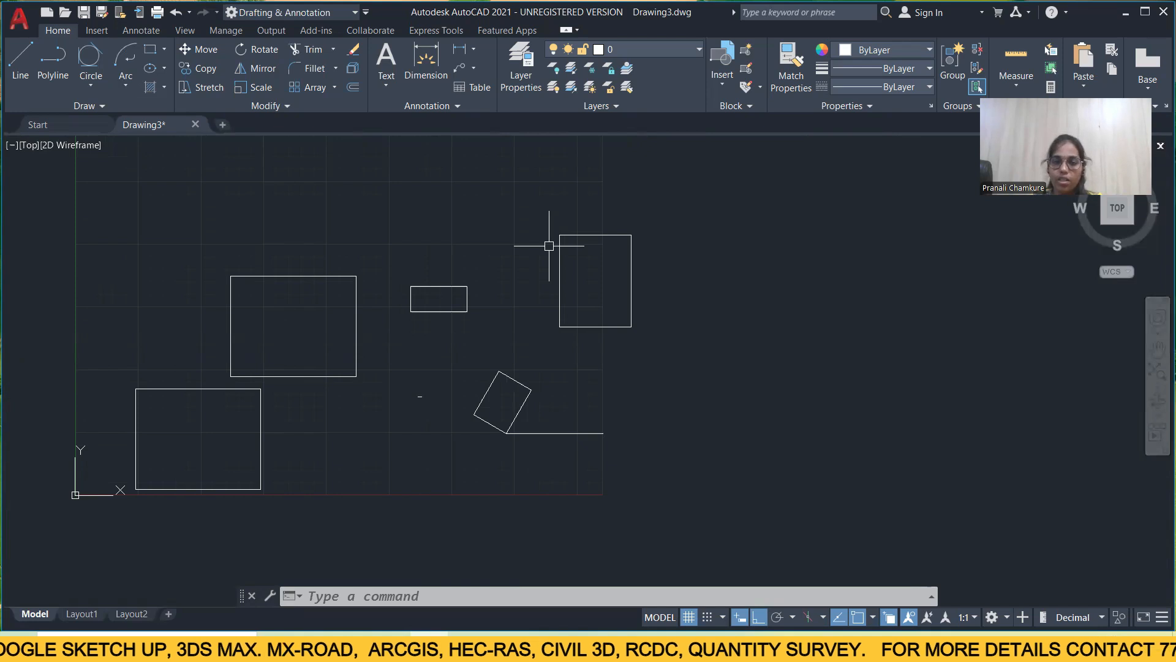
# Draw a rectangle above the small wide one using the Dimensions option, with length 67 and width 45
pyautogui.write('REC')
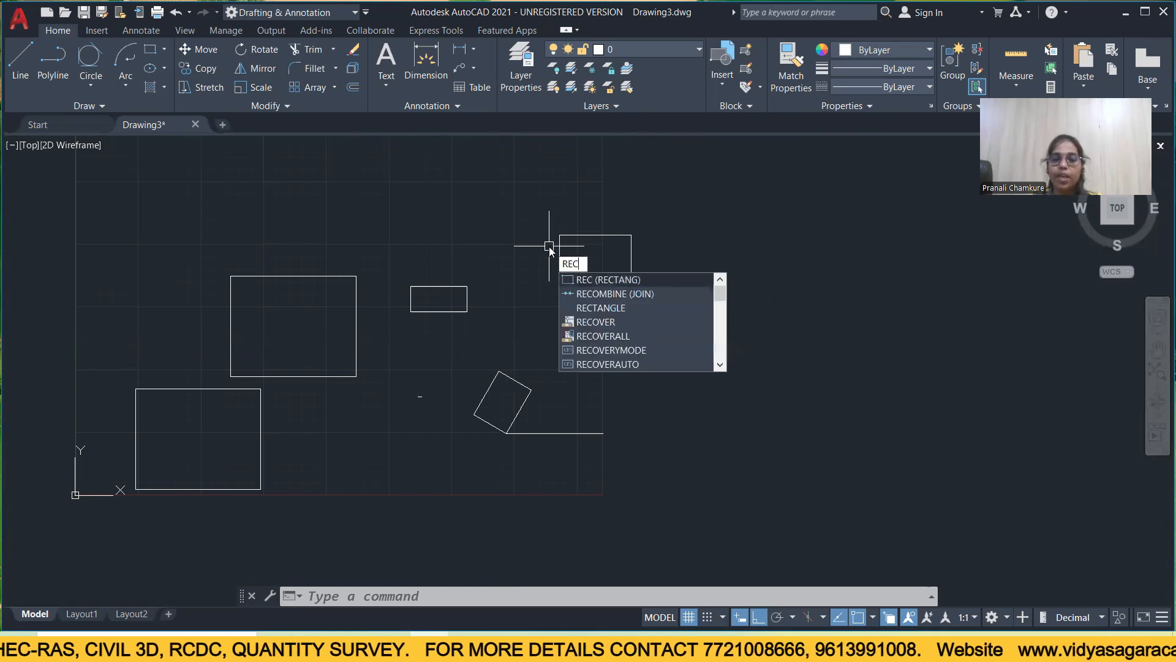
pyautogui.press('Return')
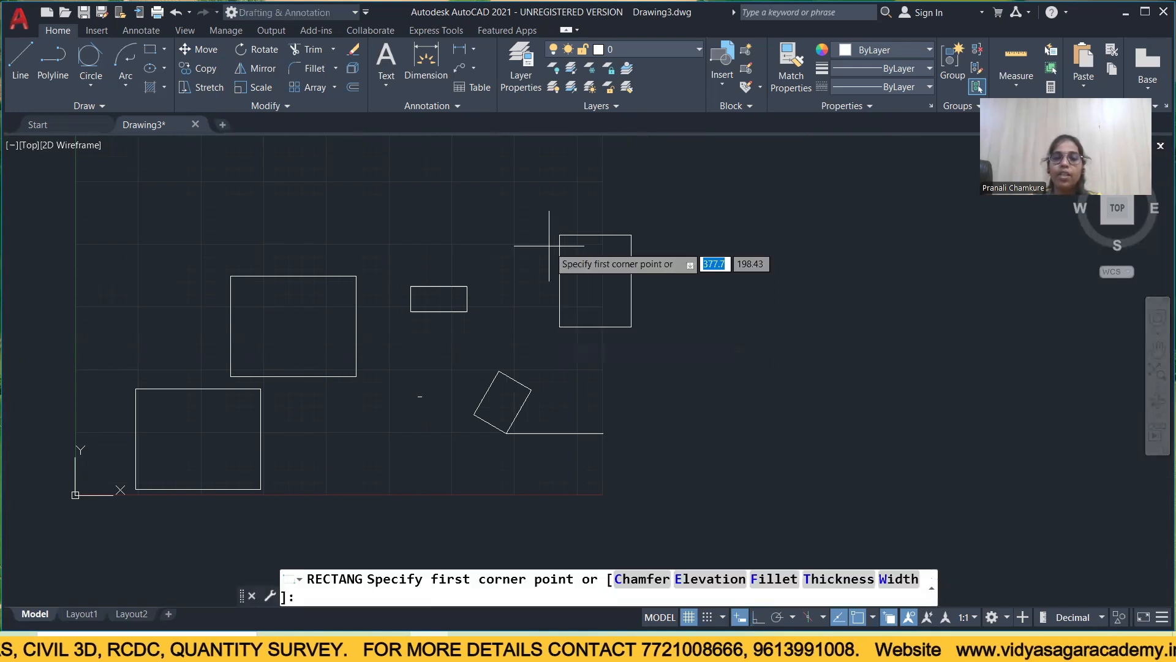
pyautogui.click(376, 161)
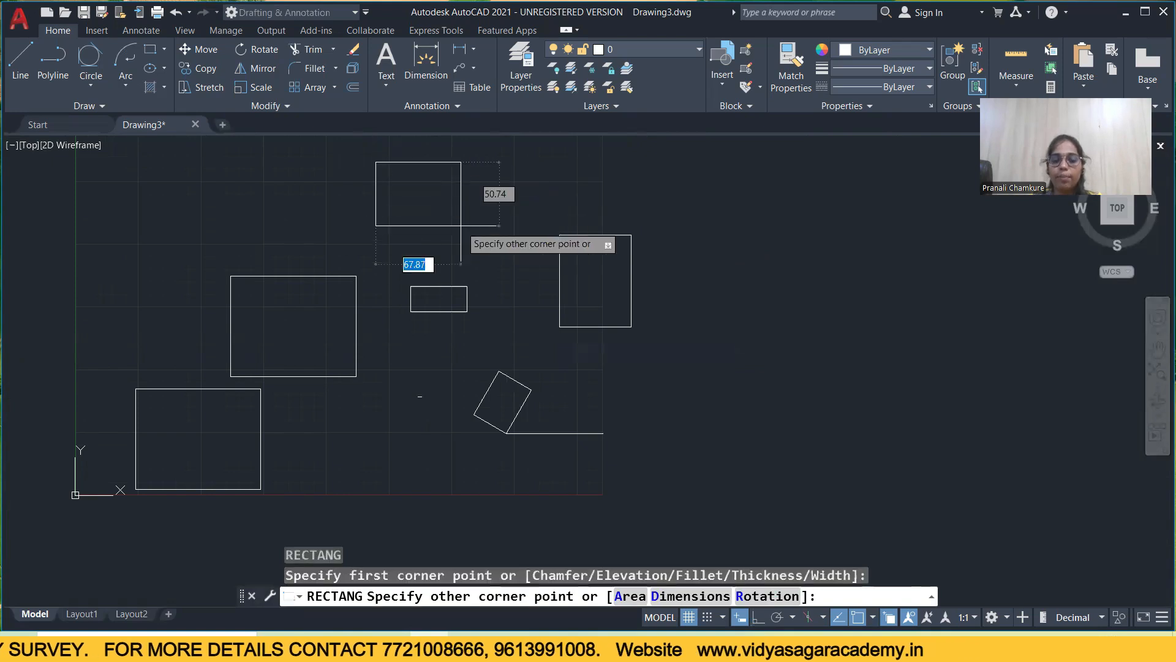
pyautogui.write('d')
pyautogui.press('Return')
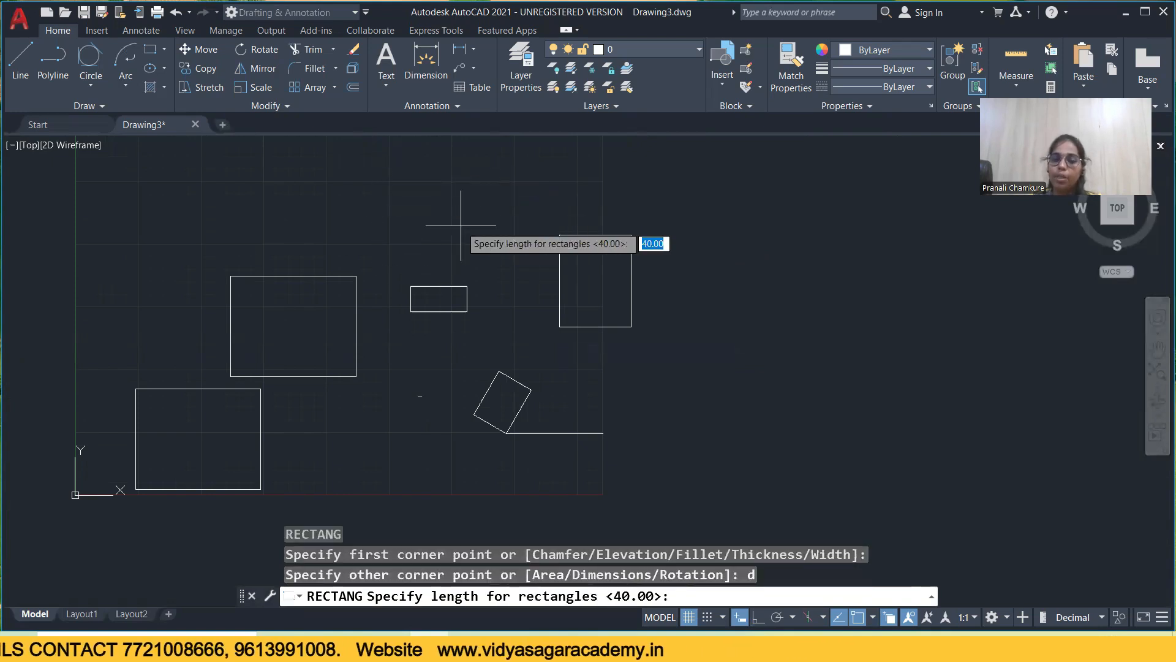
pyautogui.write('6')
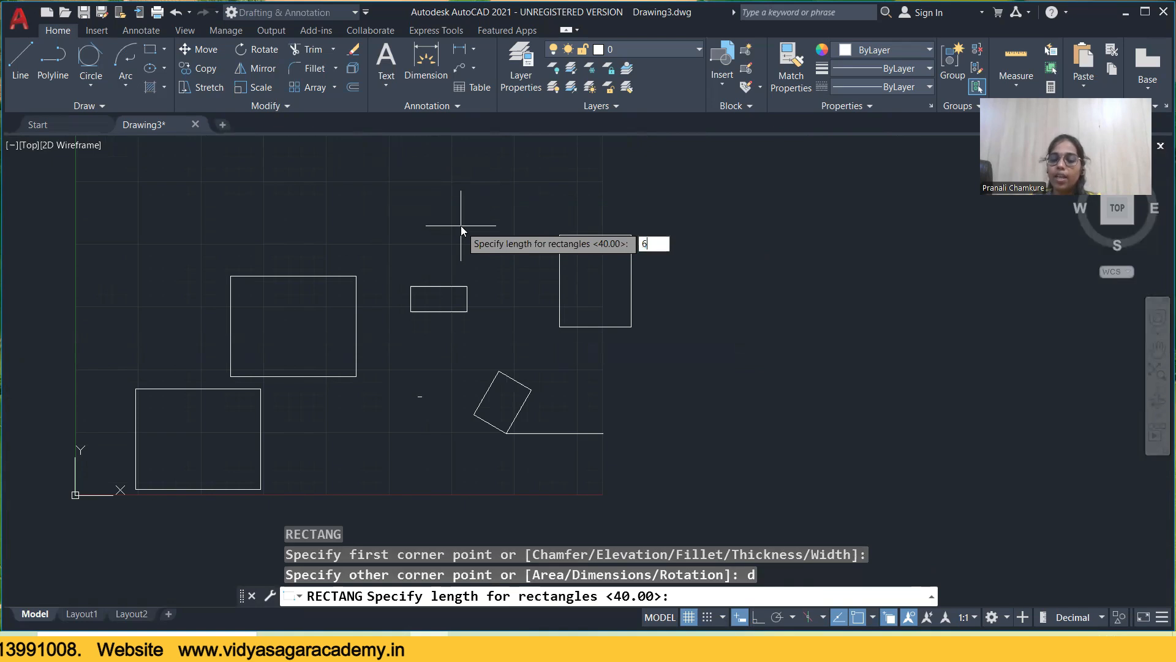
pyautogui.write('7')
pyautogui.press('Return')
pyautogui.write('45')
pyautogui.press('Return')
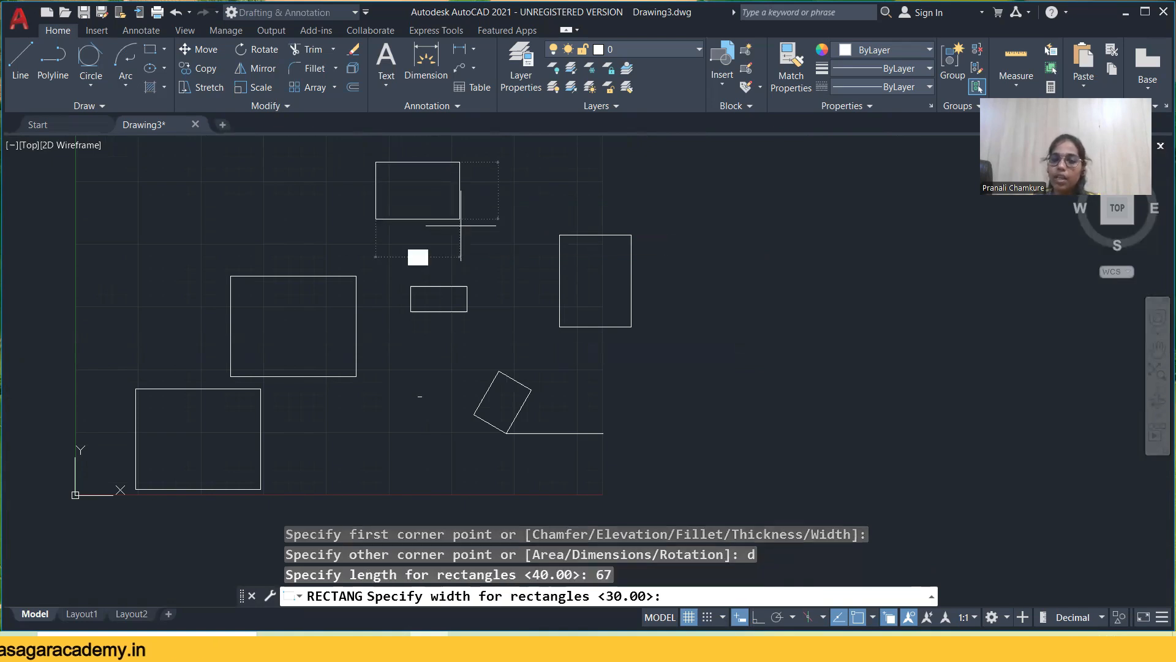
pyautogui.click(460, 225)
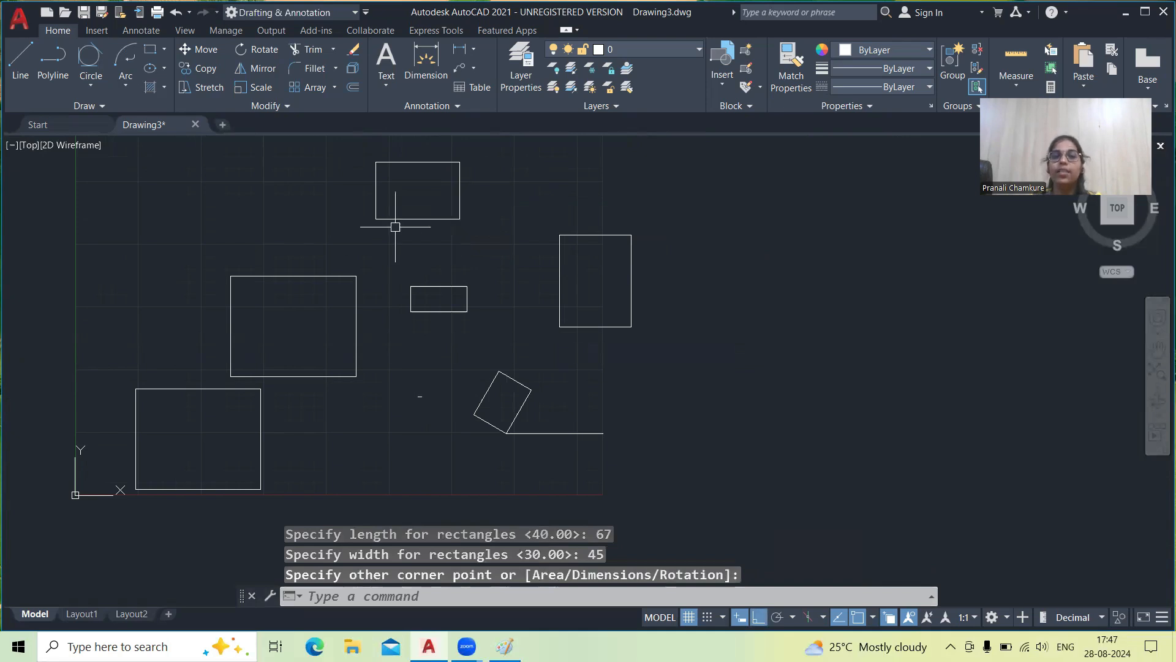
# Erase all the rectangles and the line from the drawing
pyautogui.click(164, 52)
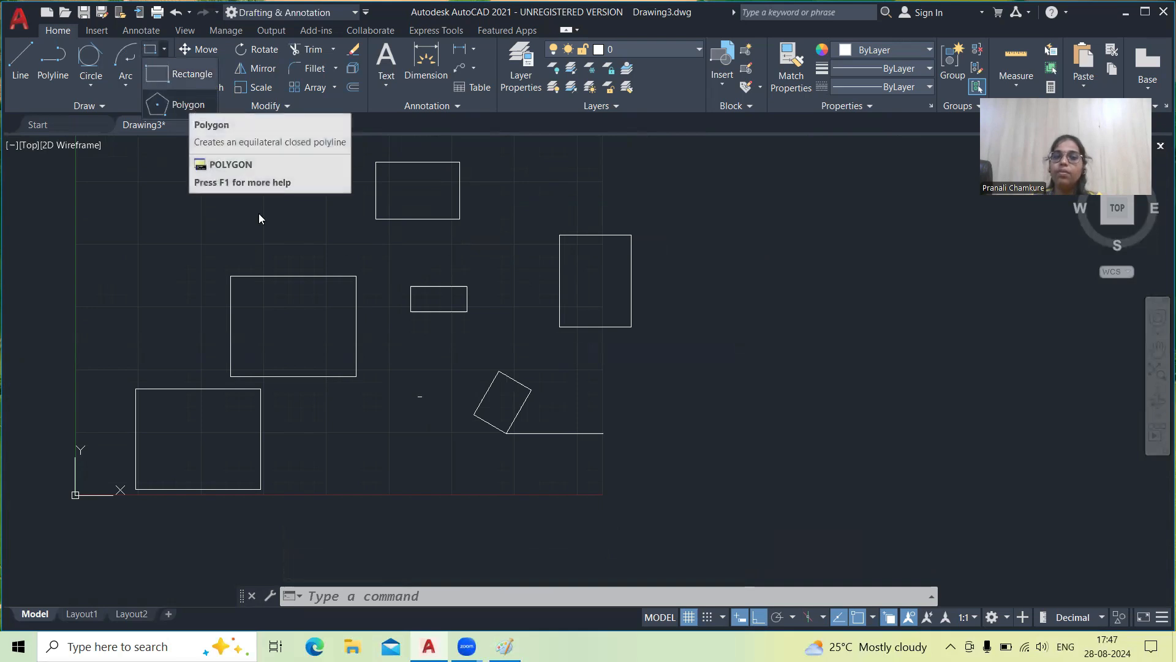
pyautogui.scroll(-2, 300, 248)
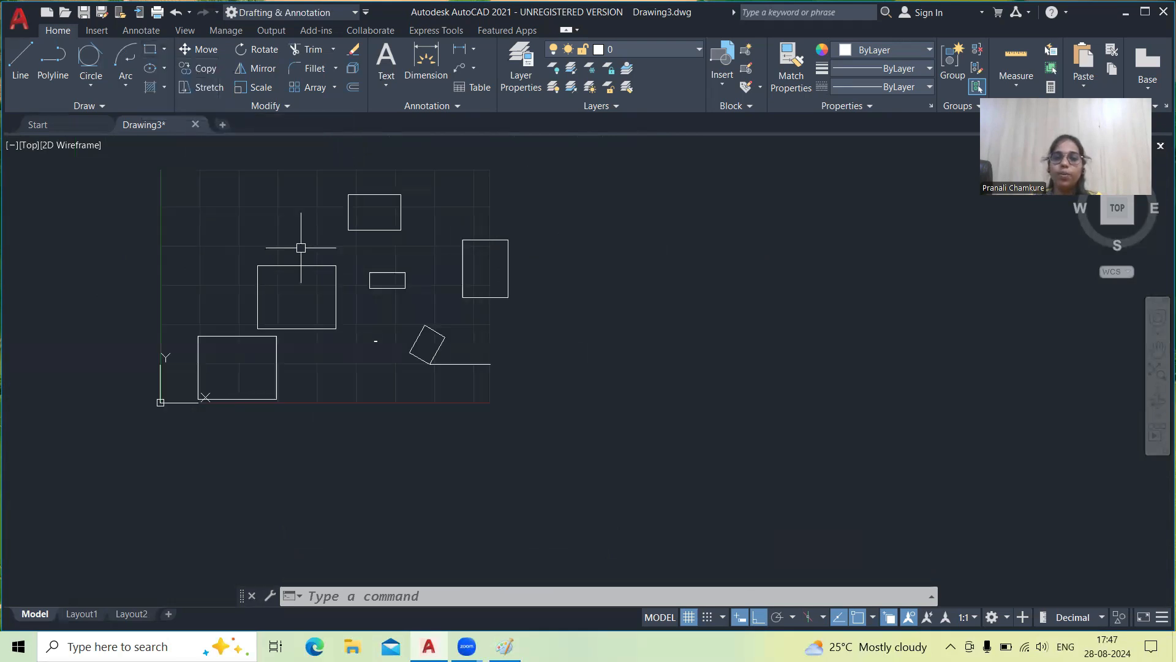
pyautogui.click(623, 354)
pyautogui.moveTo(623, 354)
pyautogui.mouseDown()
pyautogui.moveTo(355, 172)
pyautogui.moveTo(171, 397)
pyautogui.moveTo(370, 420)
pyautogui.mouseUp()
pyautogui.press('Delete')
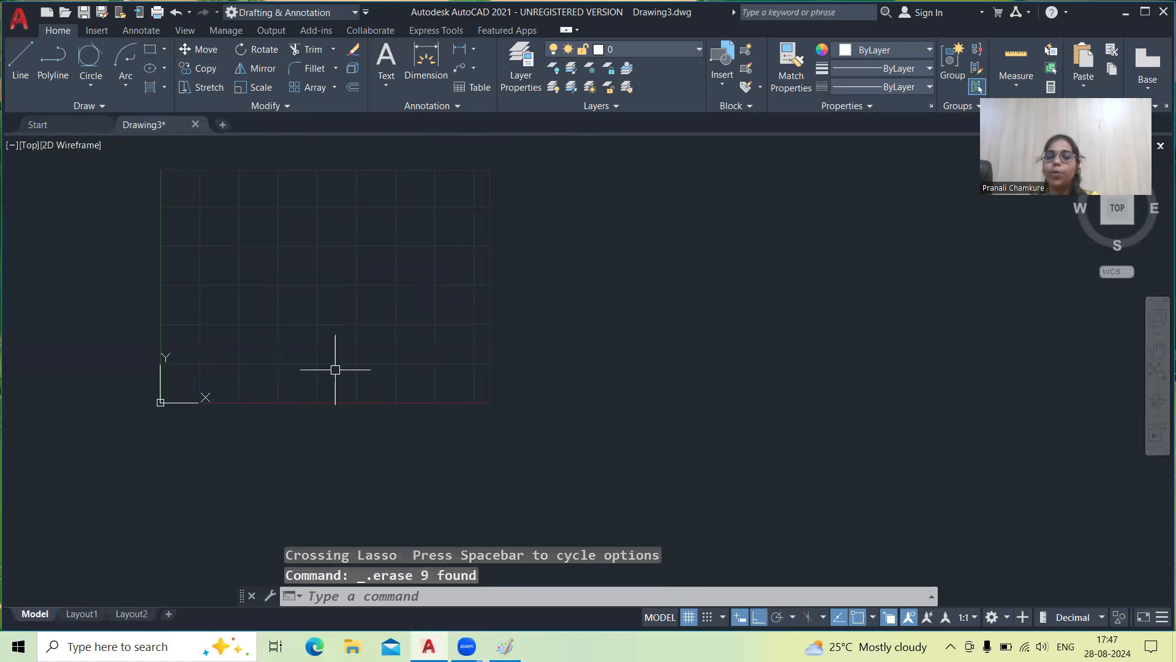
# Draw a six-sided polygon circumscribed about a circle, centred near the middle of the grid, setting its radius freehand
pyautogui.scroll(2, 370, 291)
pyautogui.moveTo(361, 304); pyautogui.dragTo(411, 376, button='middle')
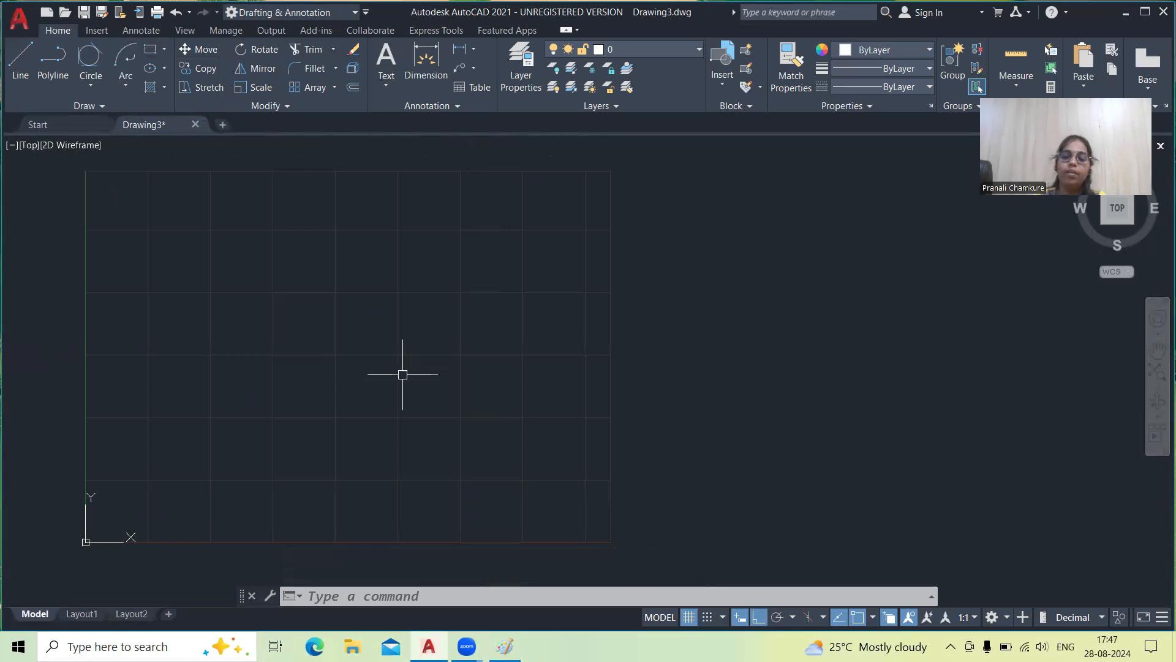
pyautogui.write('polygon')
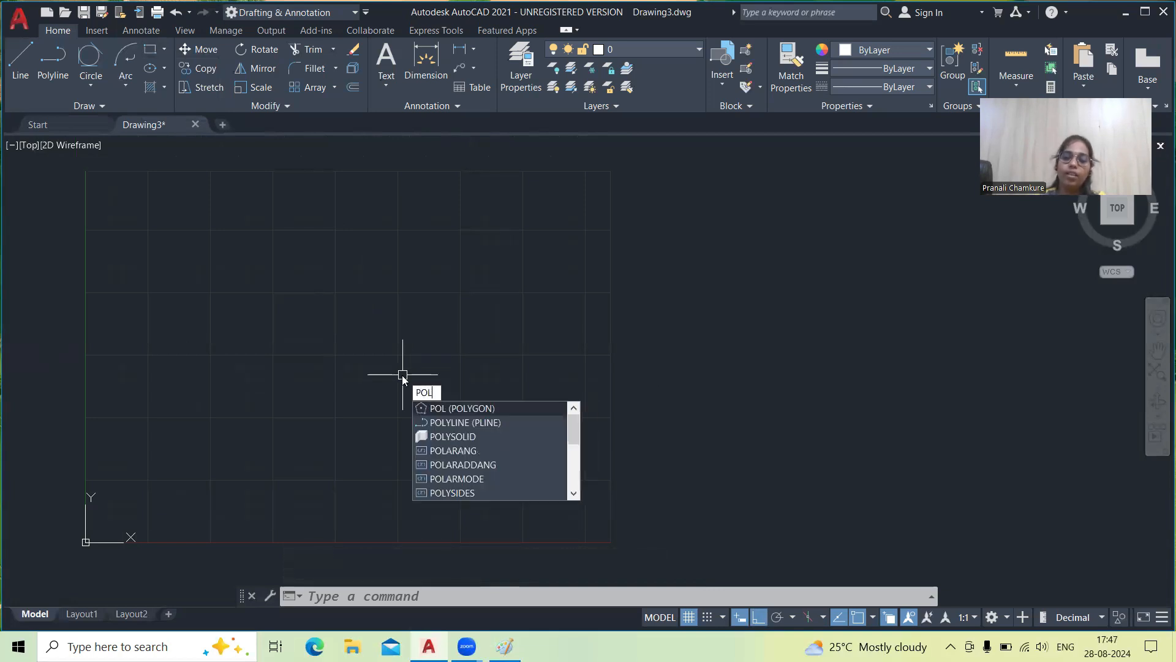
pyautogui.press('Return')
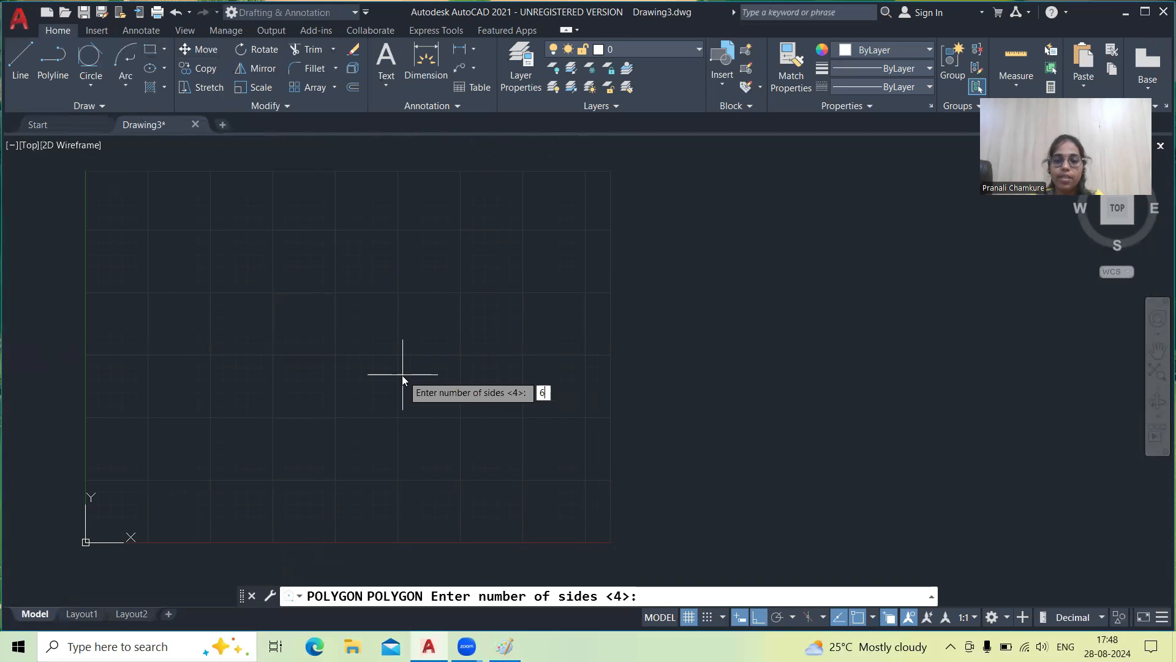
pyautogui.press('Return')
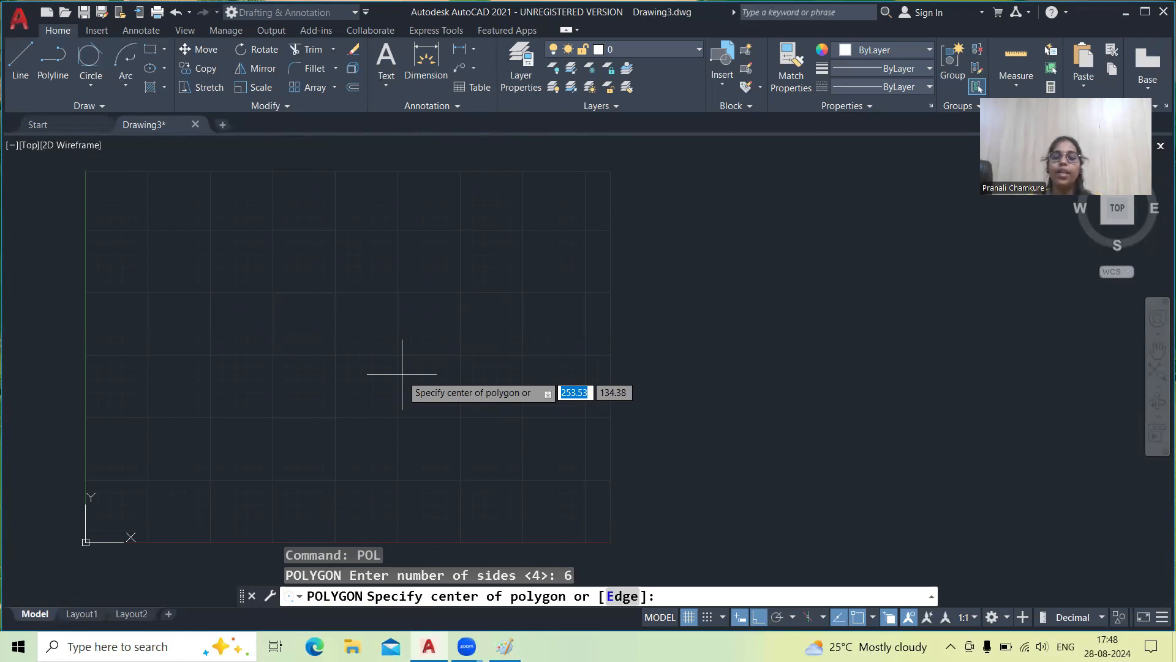
pyautogui.click(388, 371)
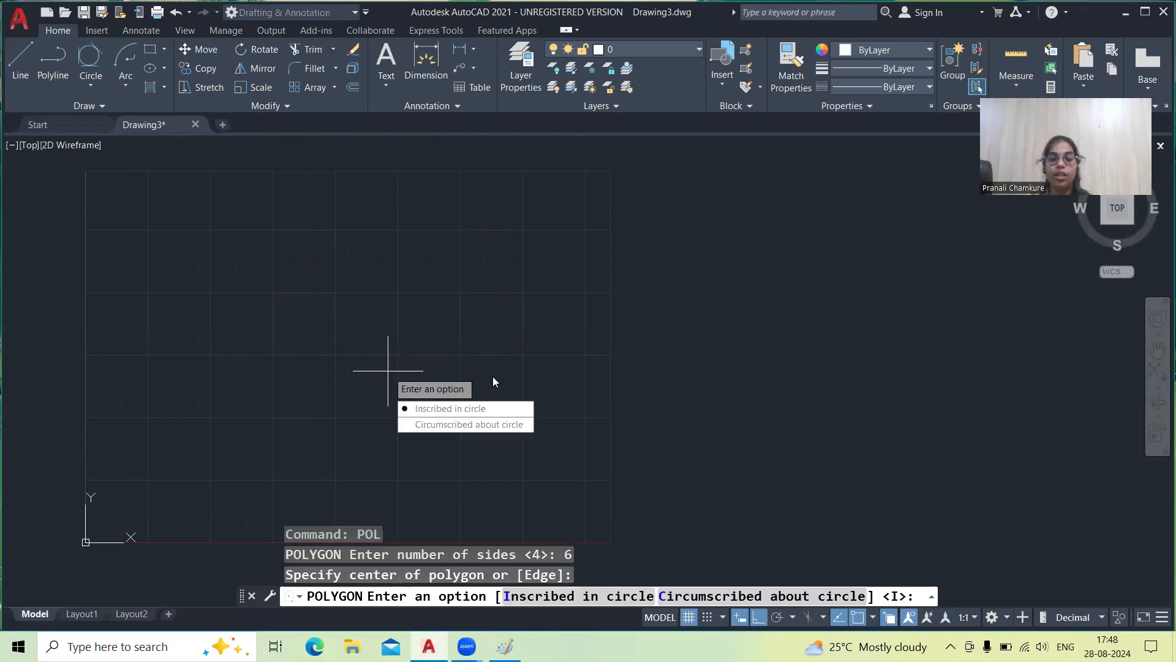
pyautogui.click(467, 424)
pyautogui.moveTo(314, 303); pyautogui.dragTo(382, 279, button='middle')
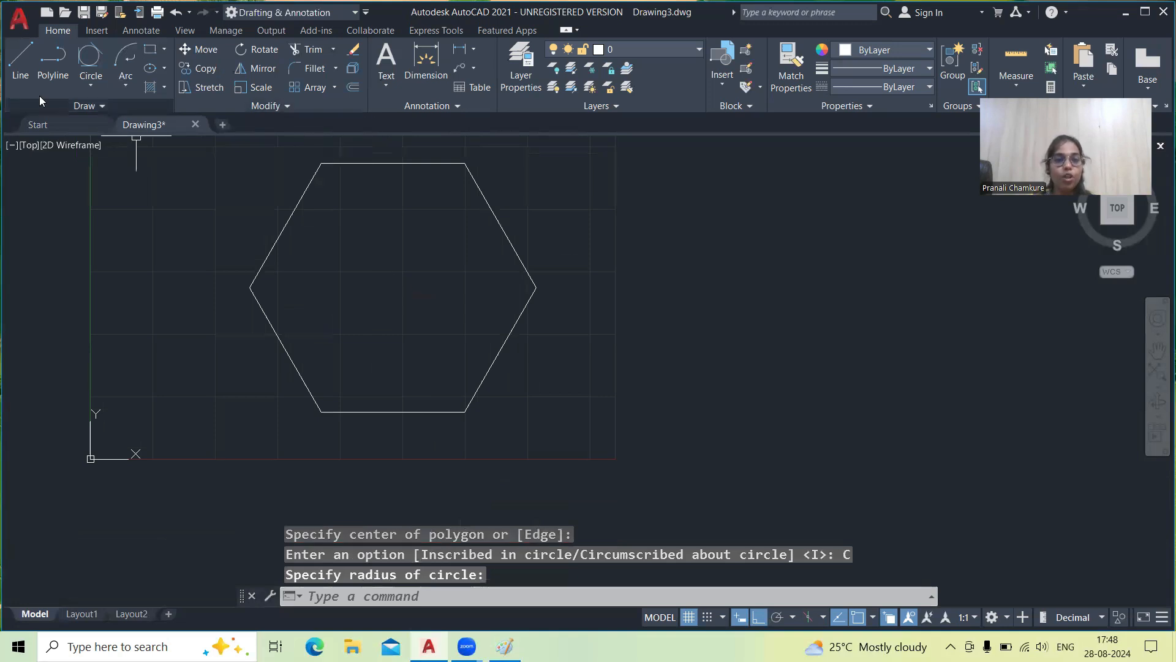
# Draw a vertical line downward from each of the hexagon's two lower corners
pyautogui.click(20, 62)
pyautogui.click(320, 471)
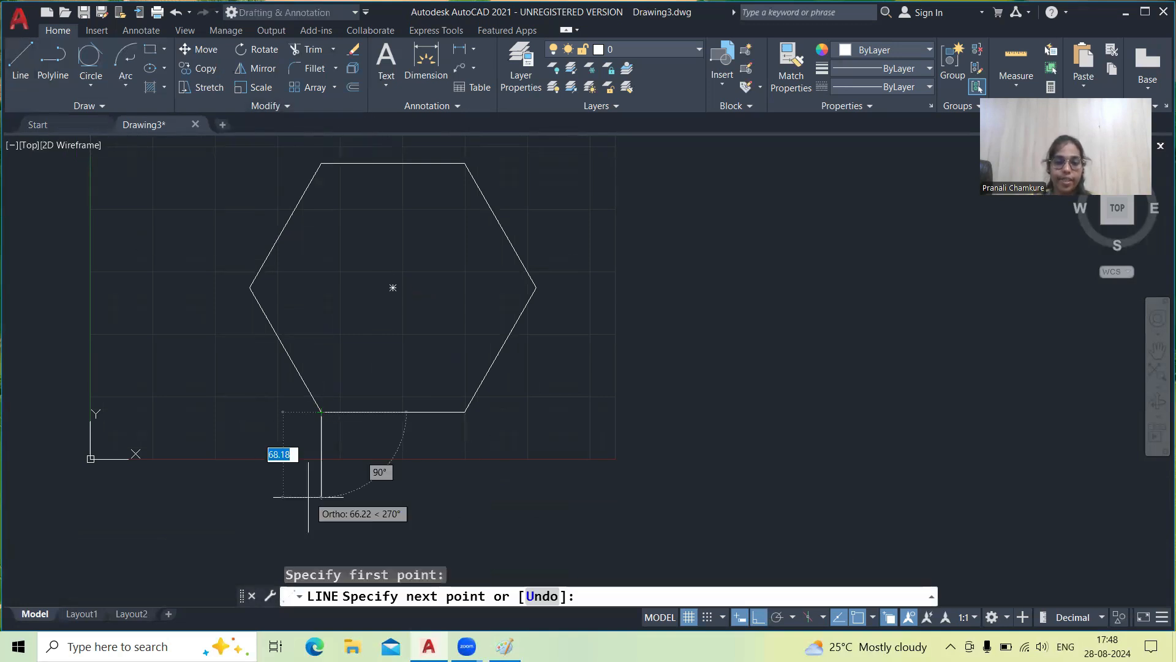
pyautogui.rightClick(314, 502)
pyautogui.click(348, 354)
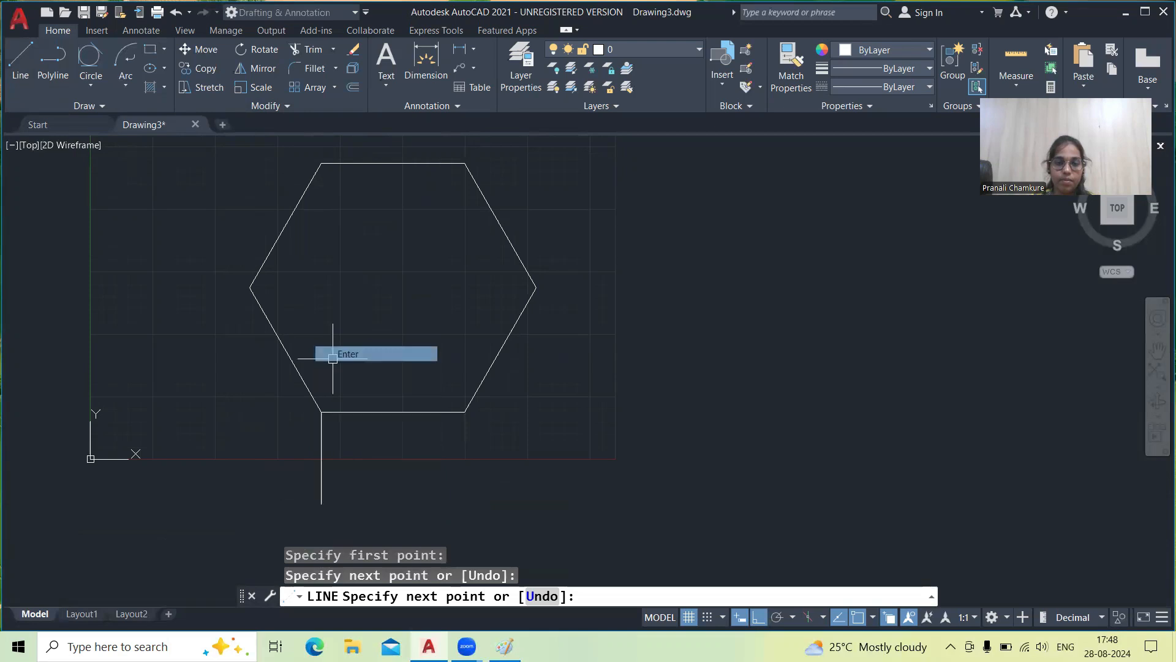
pyautogui.rightClick(415, 330)
pyautogui.click(417, 333)
pyautogui.click(465, 413)
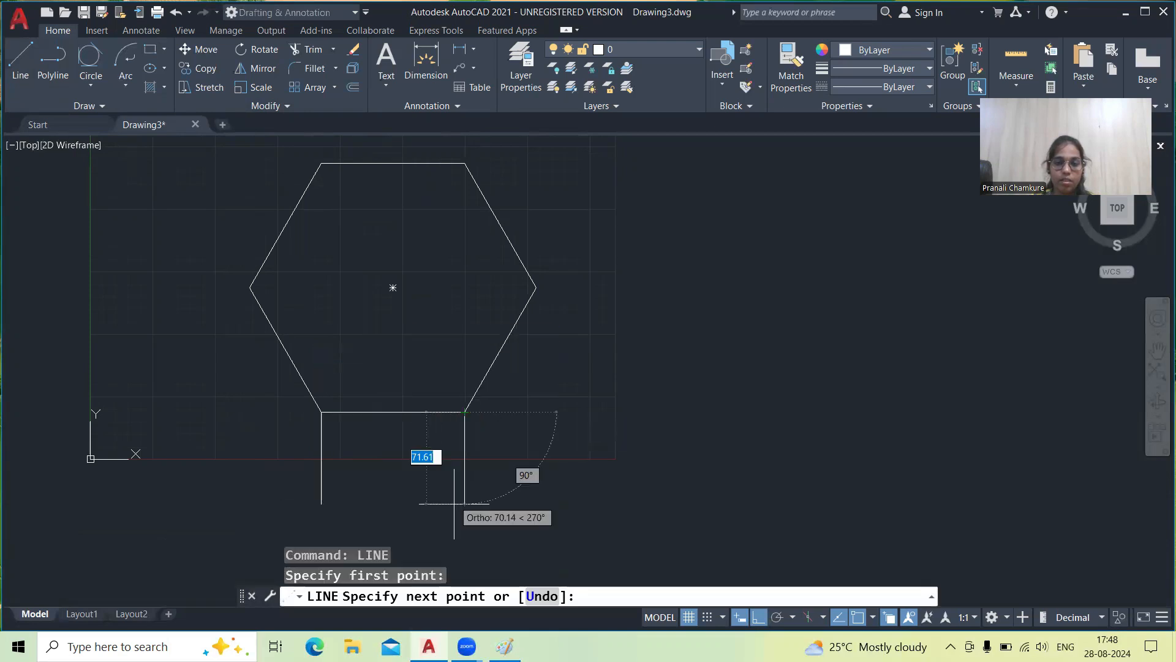
pyautogui.rightClick(463, 517)
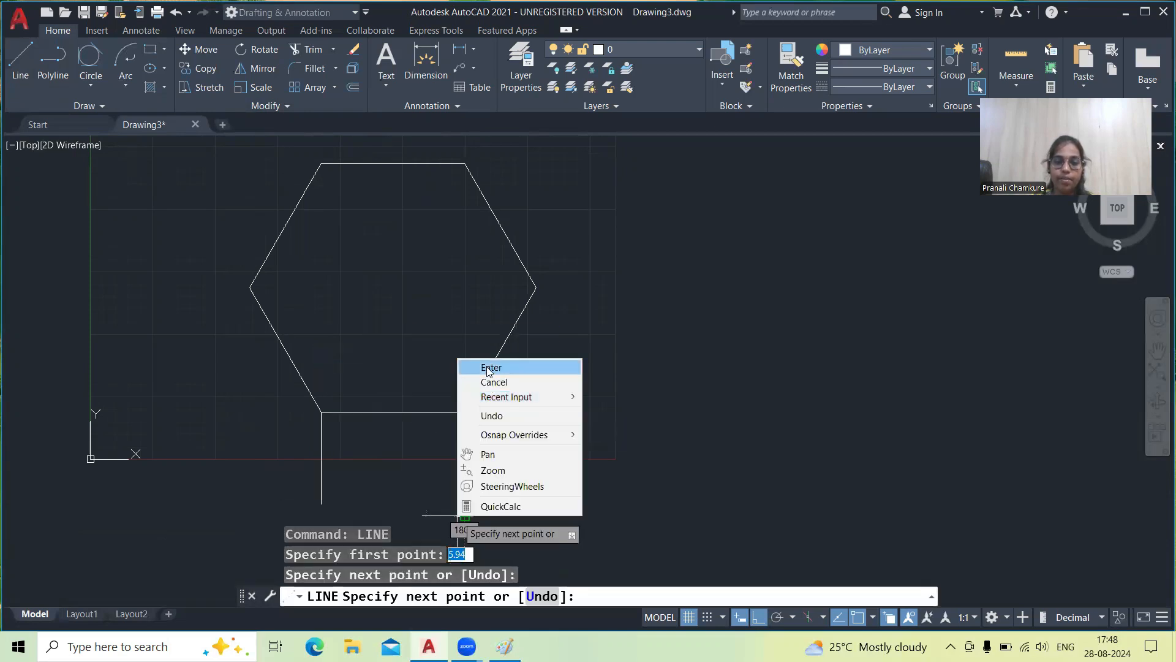
pyautogui.click(489, 370)
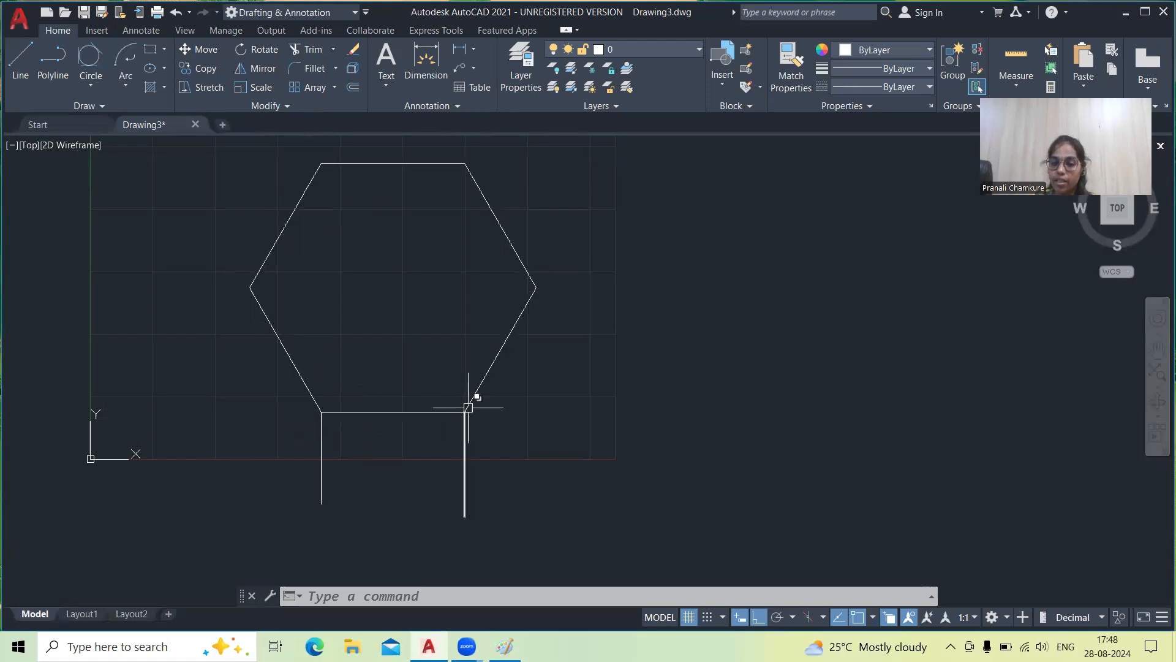
# Draw a vertical line from the midpoint of the hexagon's top edge to its centre
pyautogui.click(23, 56)
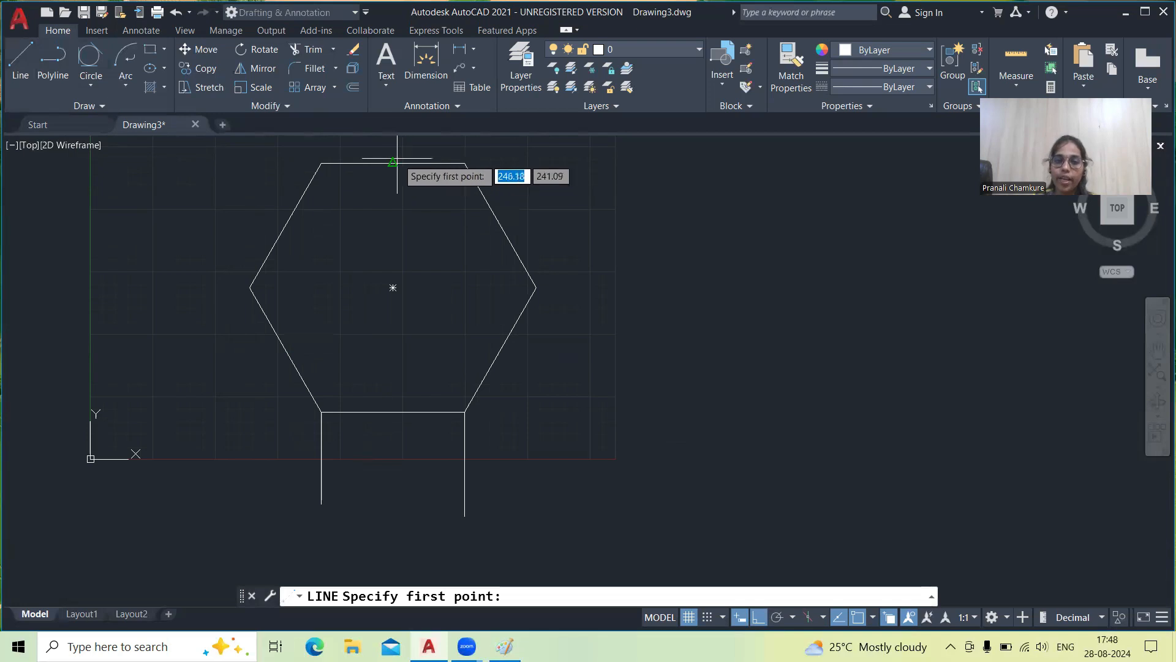
pyautogui.click(393, 163)
pyautogui.click(393, 287)
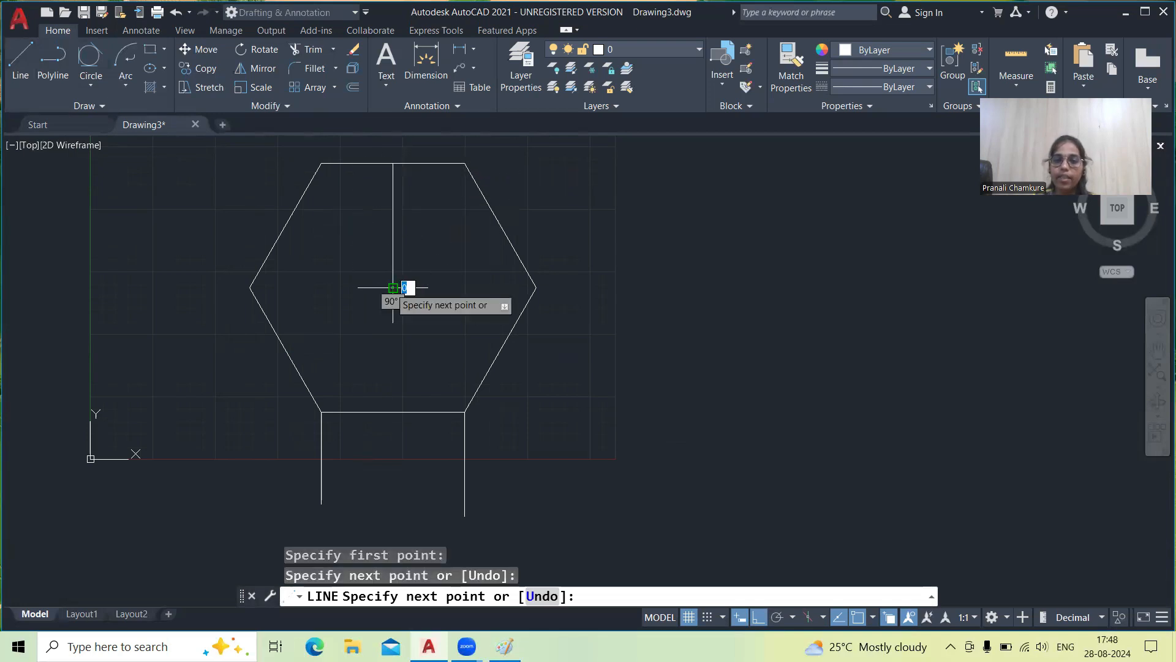
pyautogui.rightClick(392, 287)
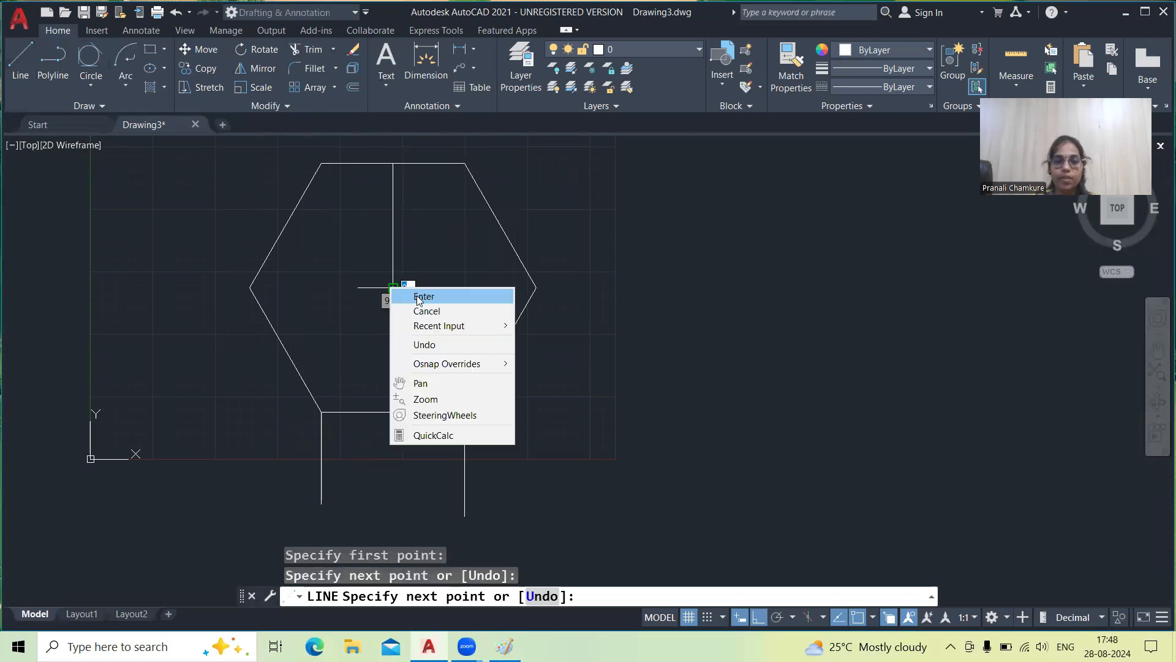
pyautogui.click(417, 297)
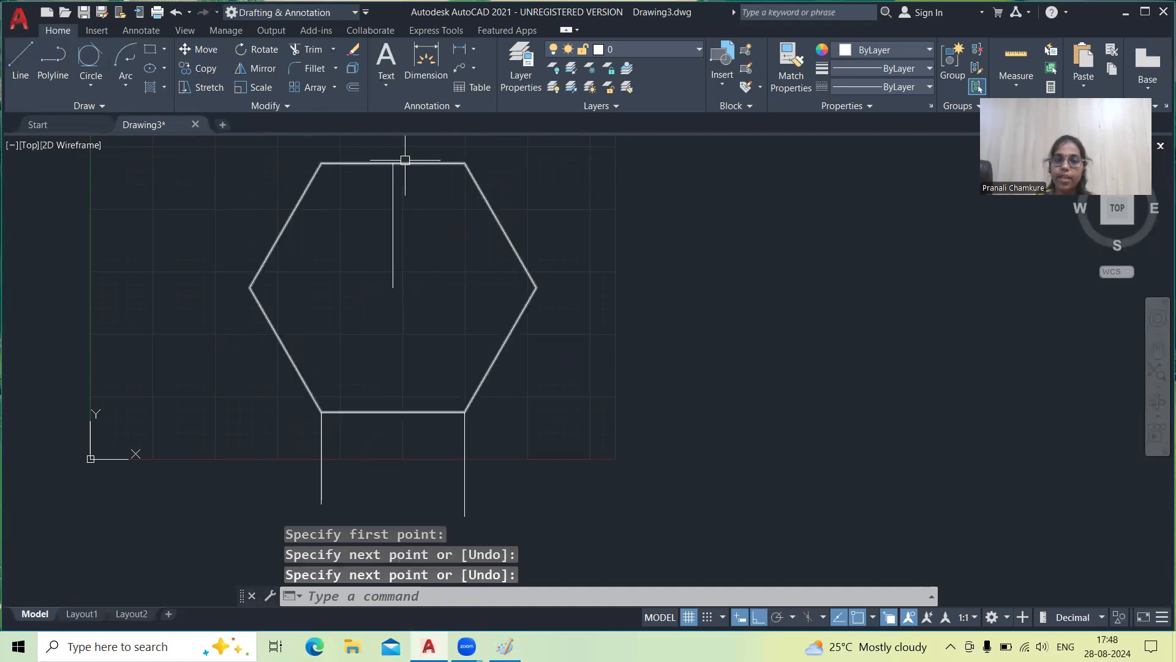
# Draw a second six-sided polygon to the right of the first using the Edge option, with an edge length of 25
pyautogui.moveTo(438, 286); pyautogui.dragTo(350, 286, button='middle')
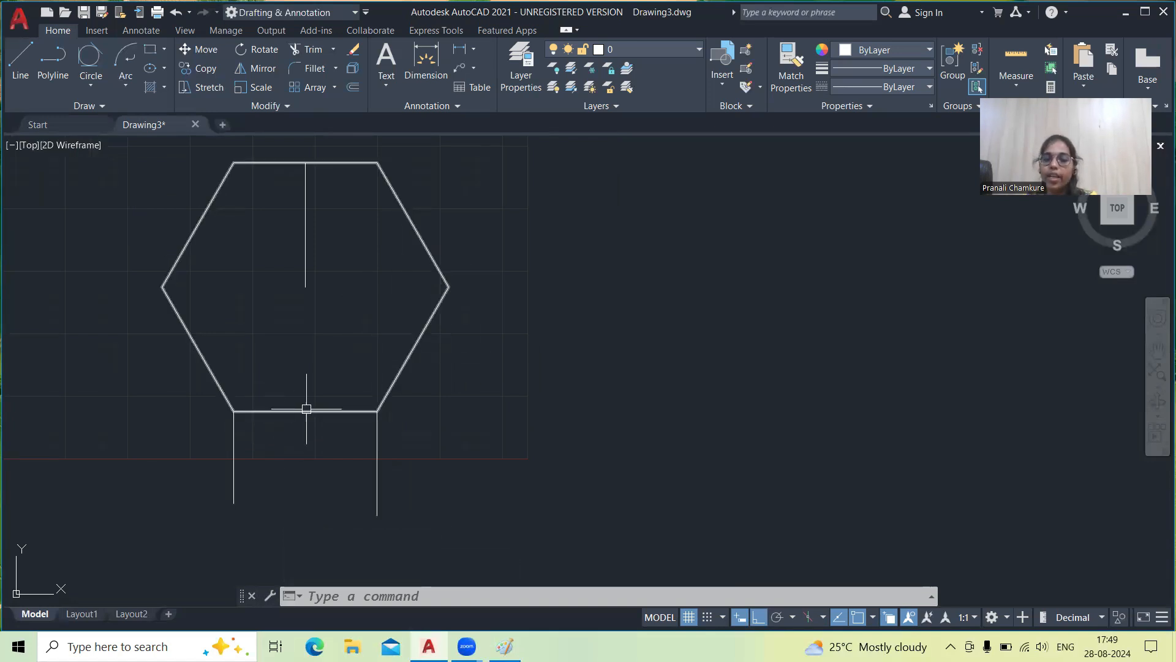
pyautogui.write('pol')
pyautogui.press('Return')
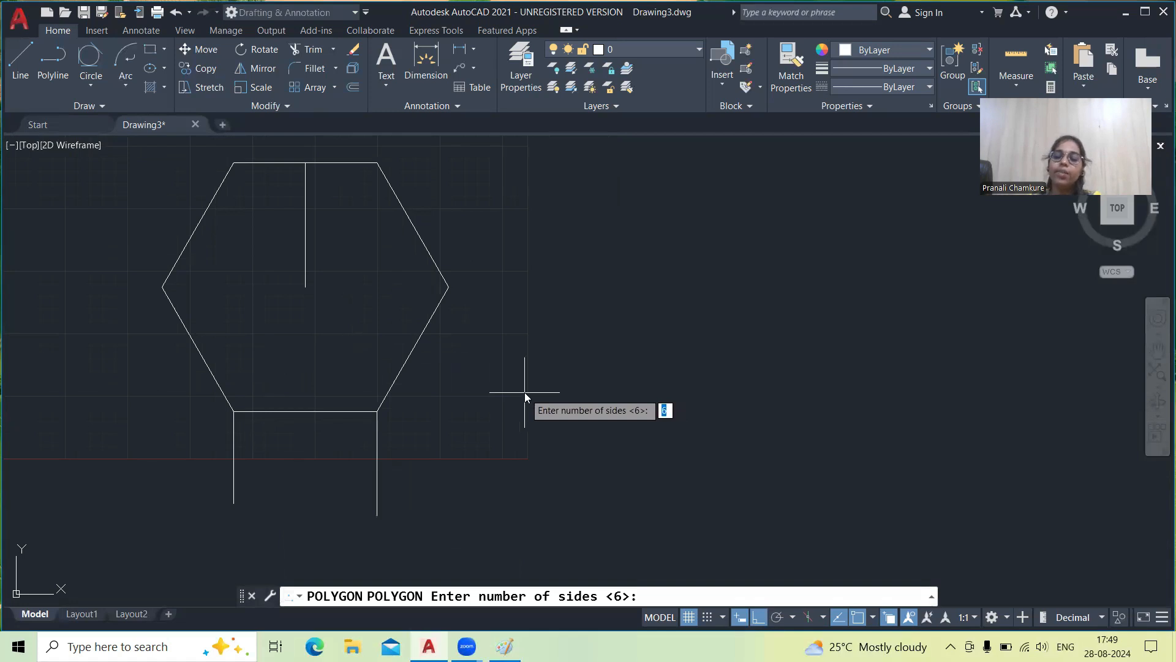
pyautogui.press('Return')
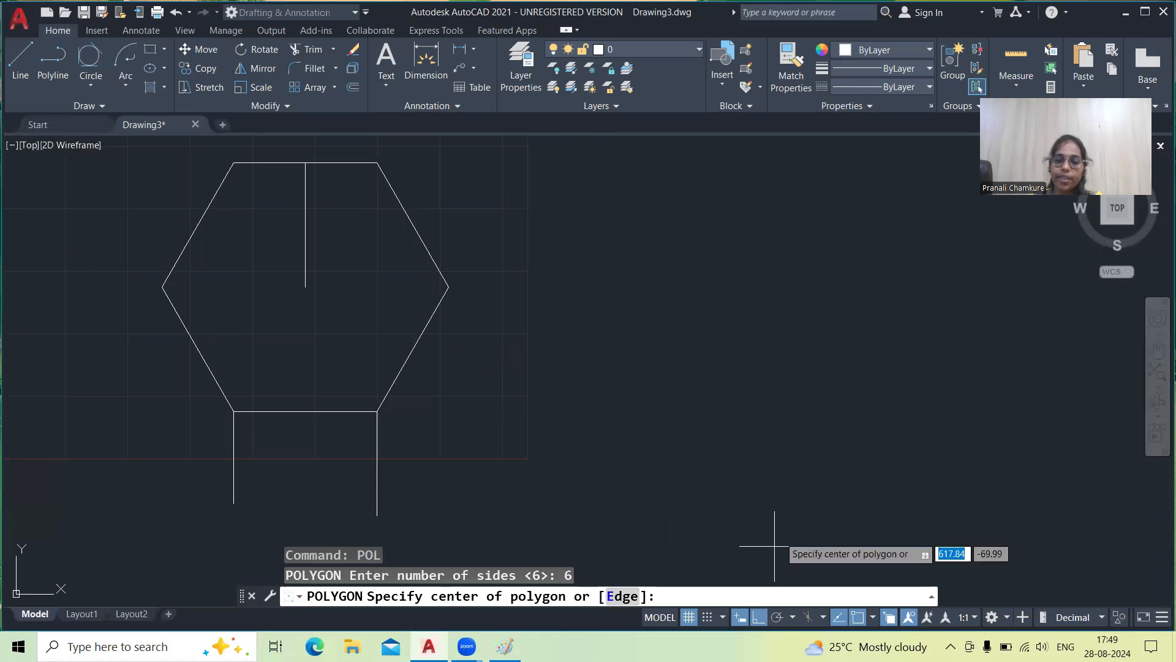
pyautogui.click(623, 596)
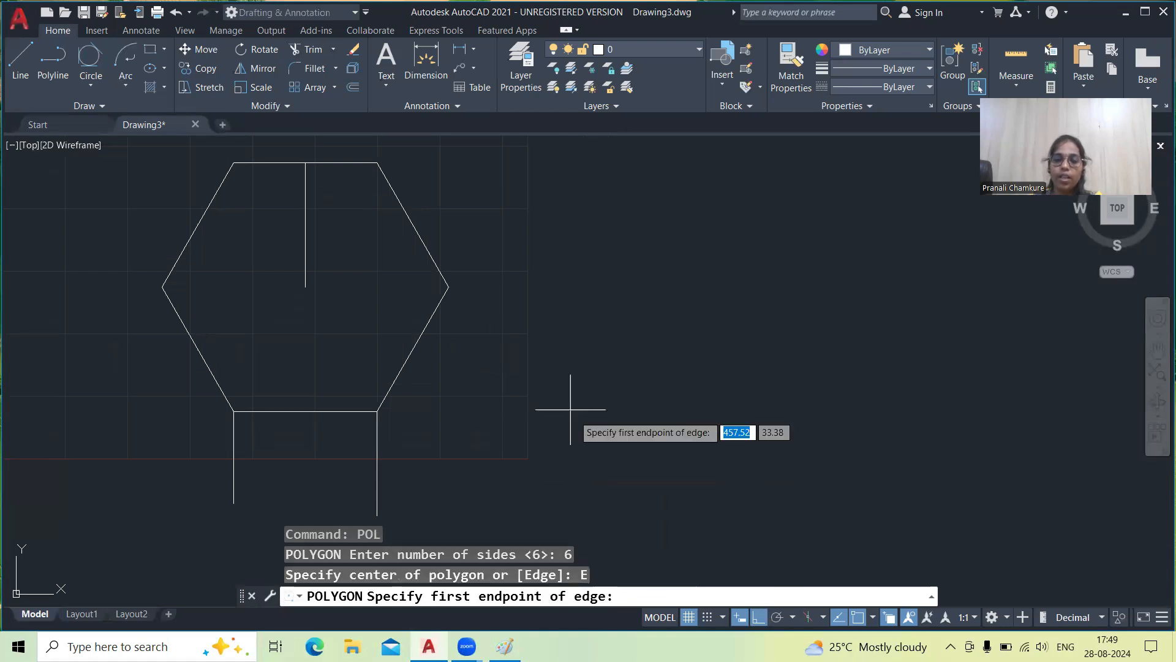
pyautogui.click(548, 381)
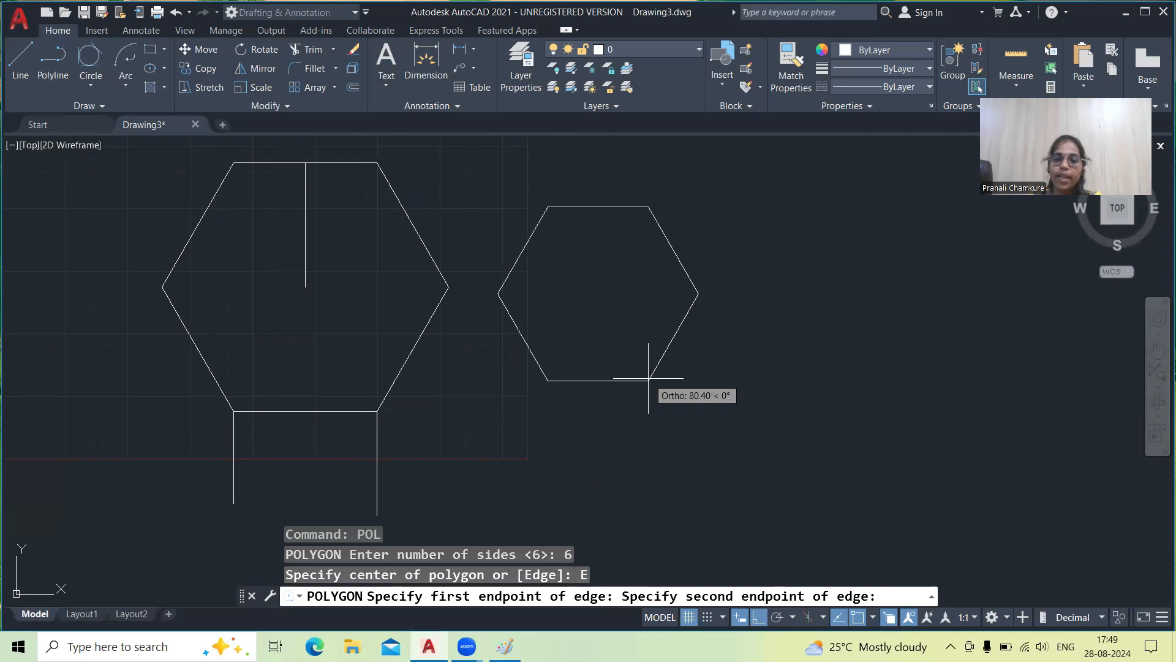
pyautogui.write('25')
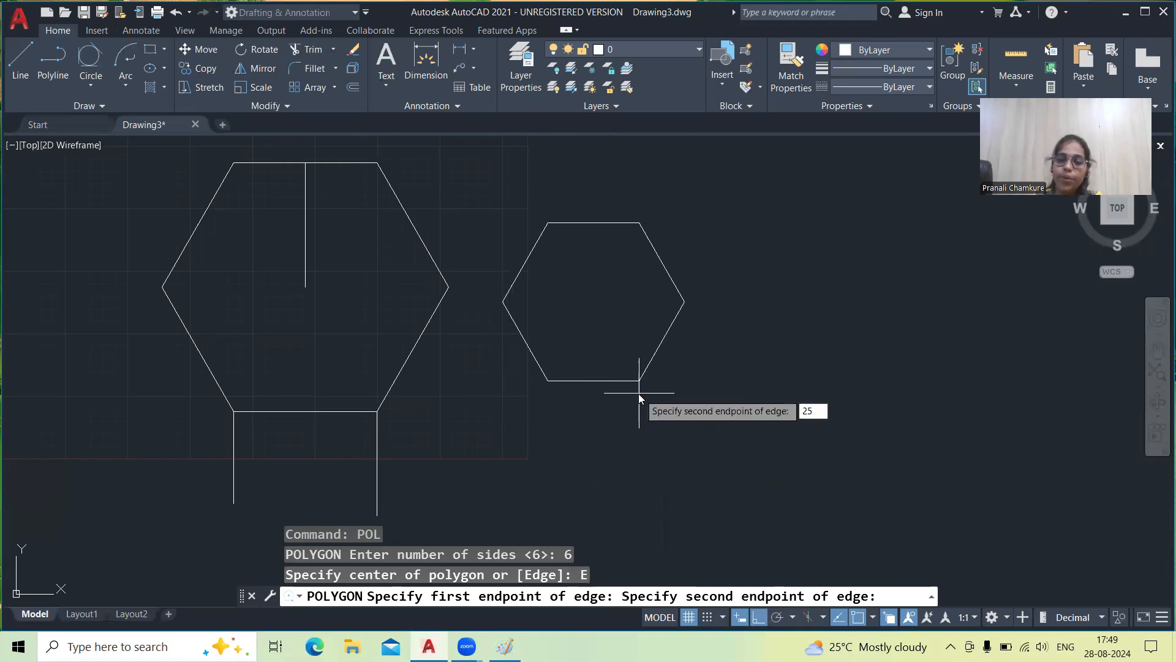
pyautogui.press('Return')
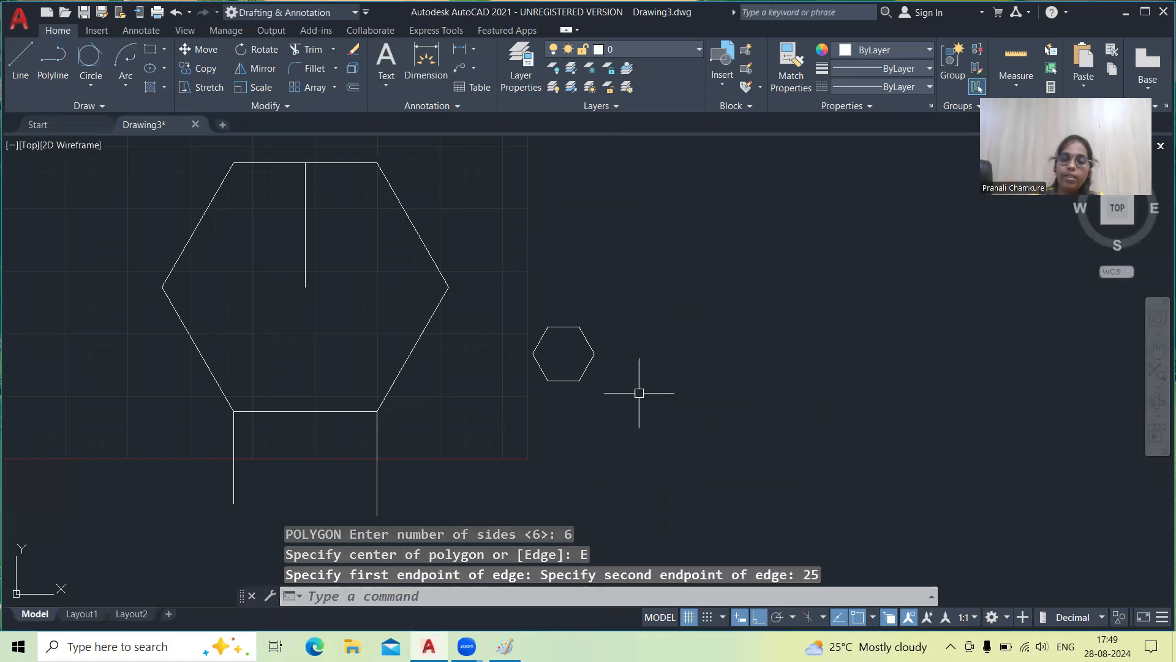
# Add a linear dimension to the small hexagon's bottom edge, placed just below it
pyautogui.scroll(2, 566, 376)
pyautogui.scroll(4, 566, 377)
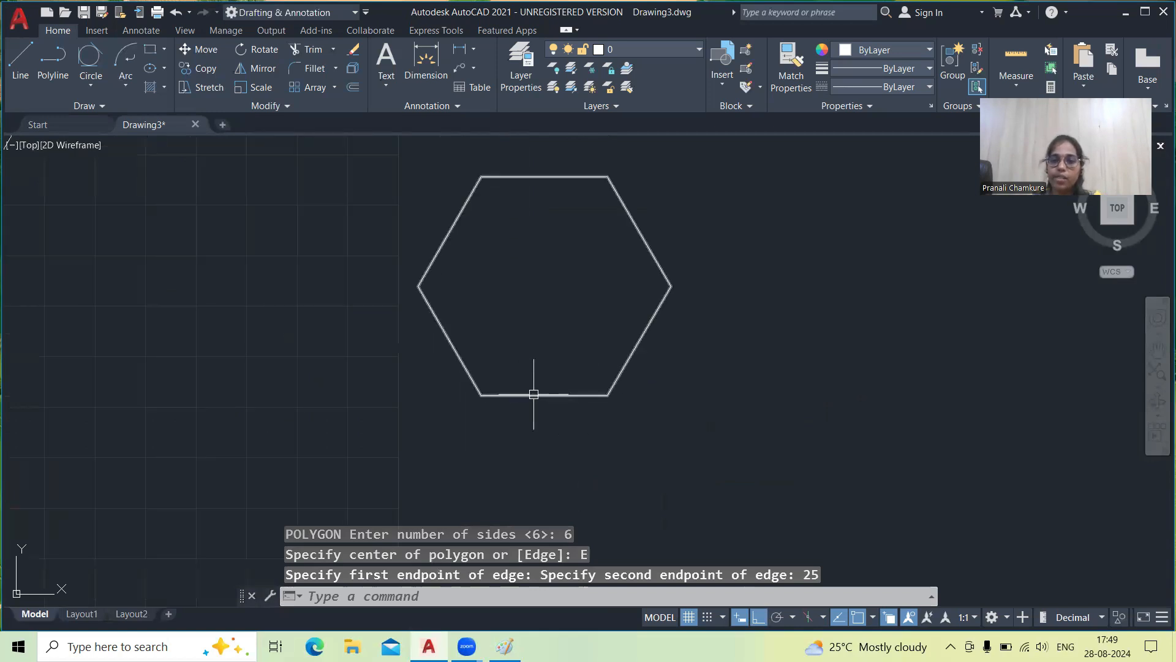
pyautogui.click(460, 50)
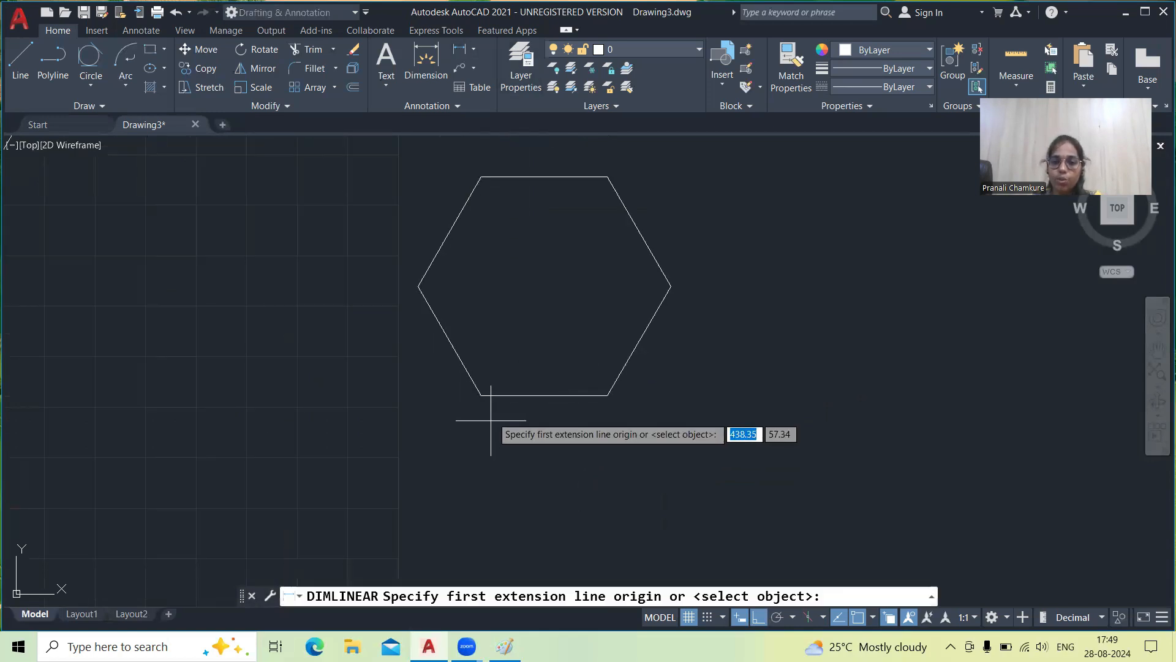
pyautogui.click(481, 395)
pyautogui.click(607, 395)
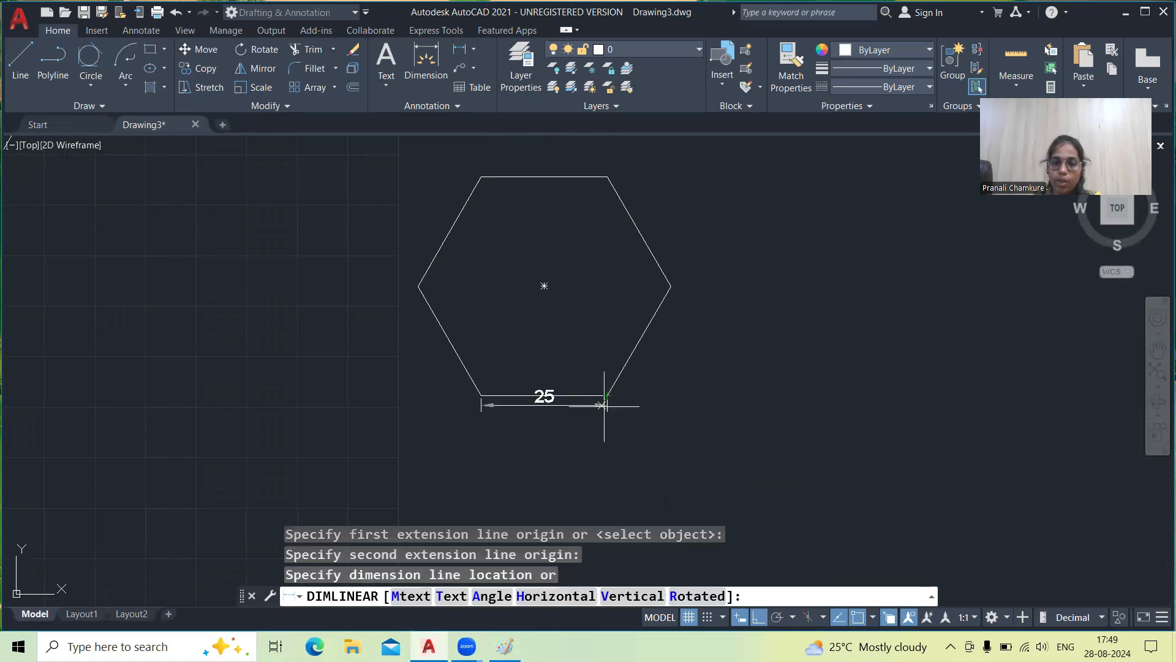
pyautogui.click(582, 425)
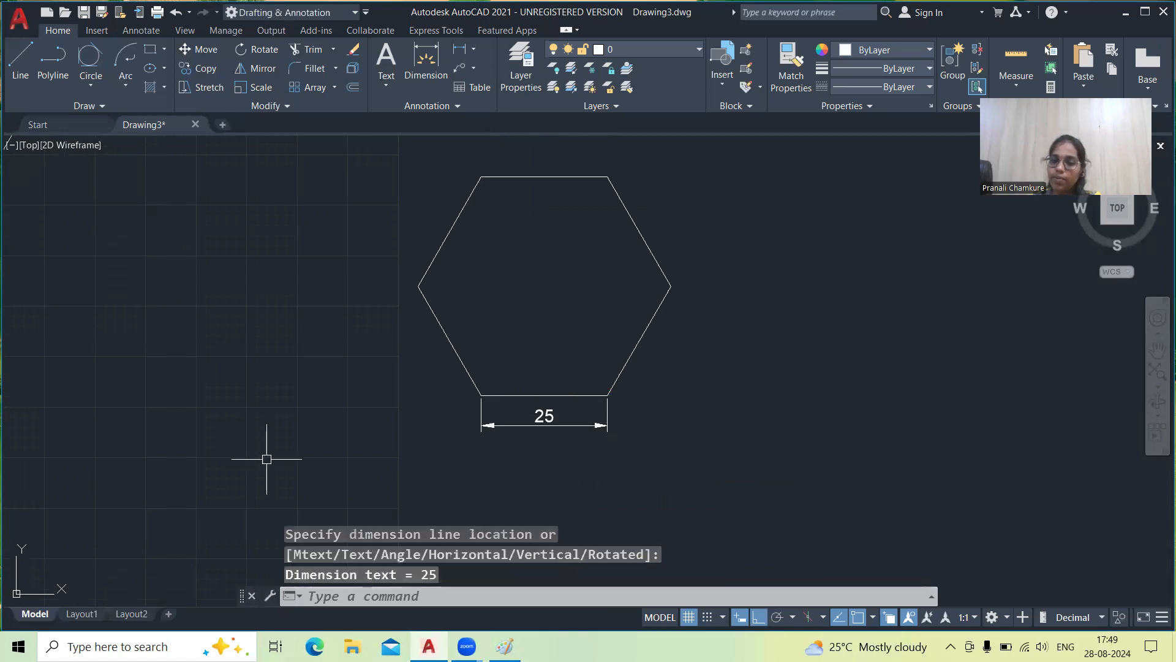
pyautogui.write('d')
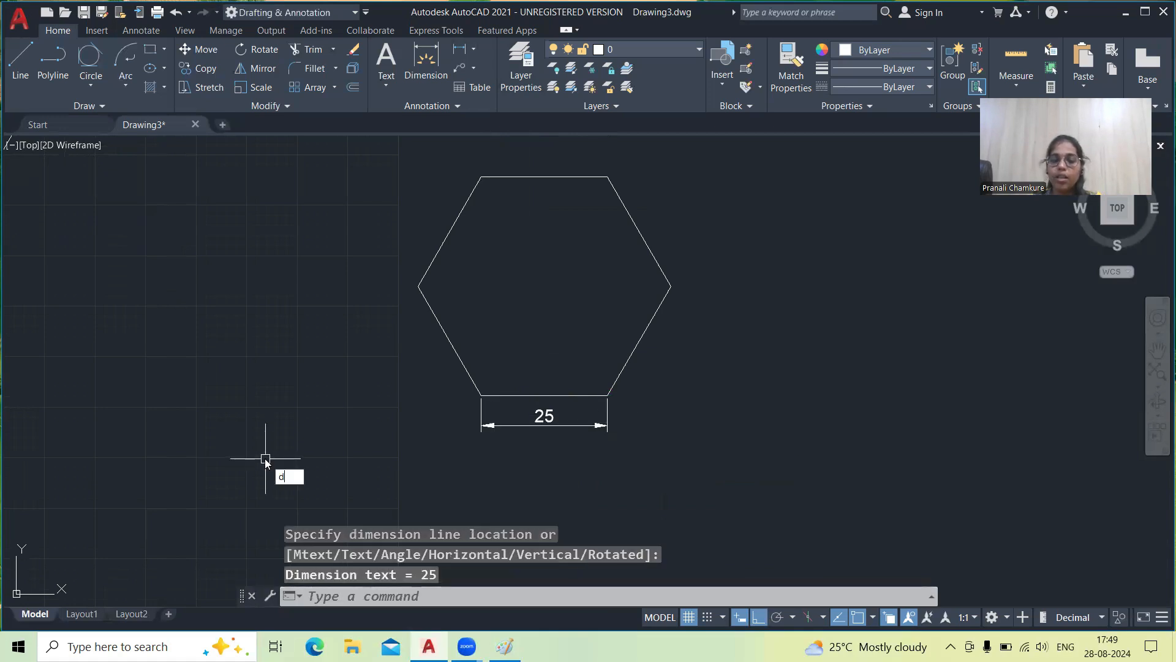
pyautogui.write('ia')
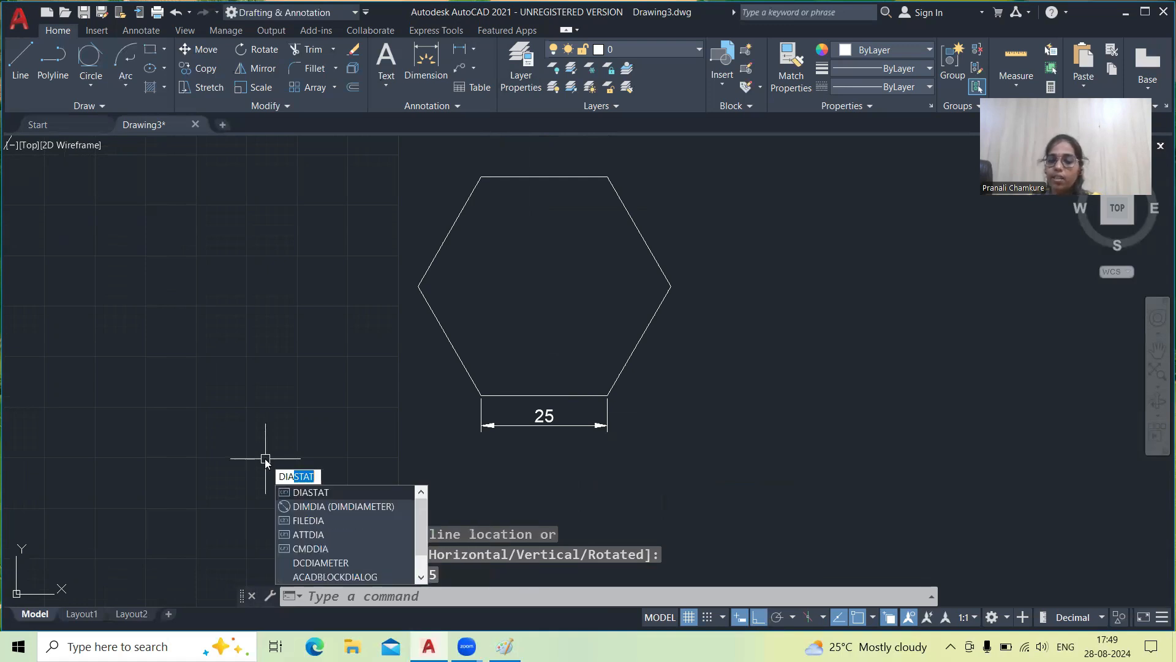
pyautogui.press('Return')
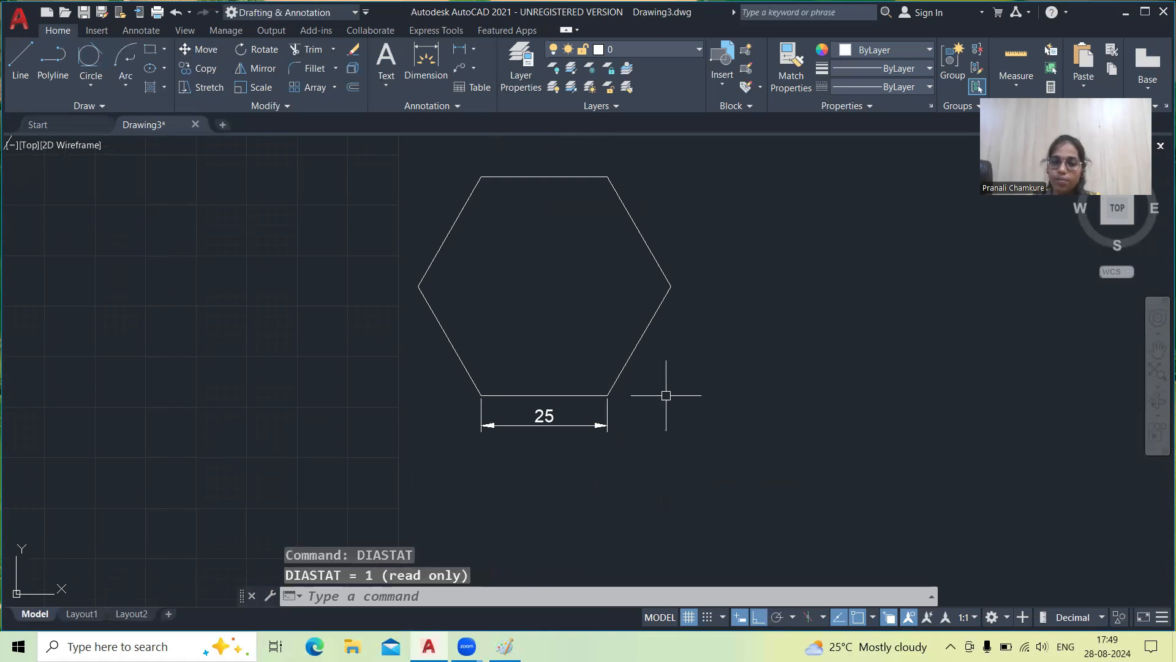
# Use DIM to place a vertical dimension between the endpoints of the small hexagon's lower-right edge
pyautogui.write('d')
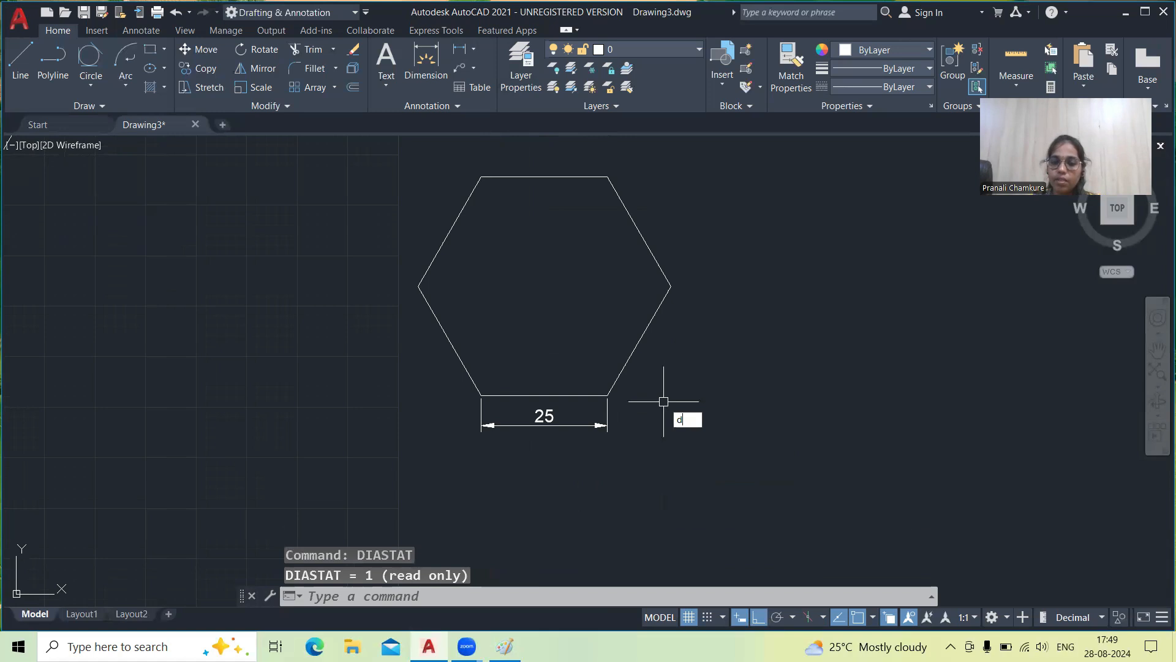
pyautogui.write('i')
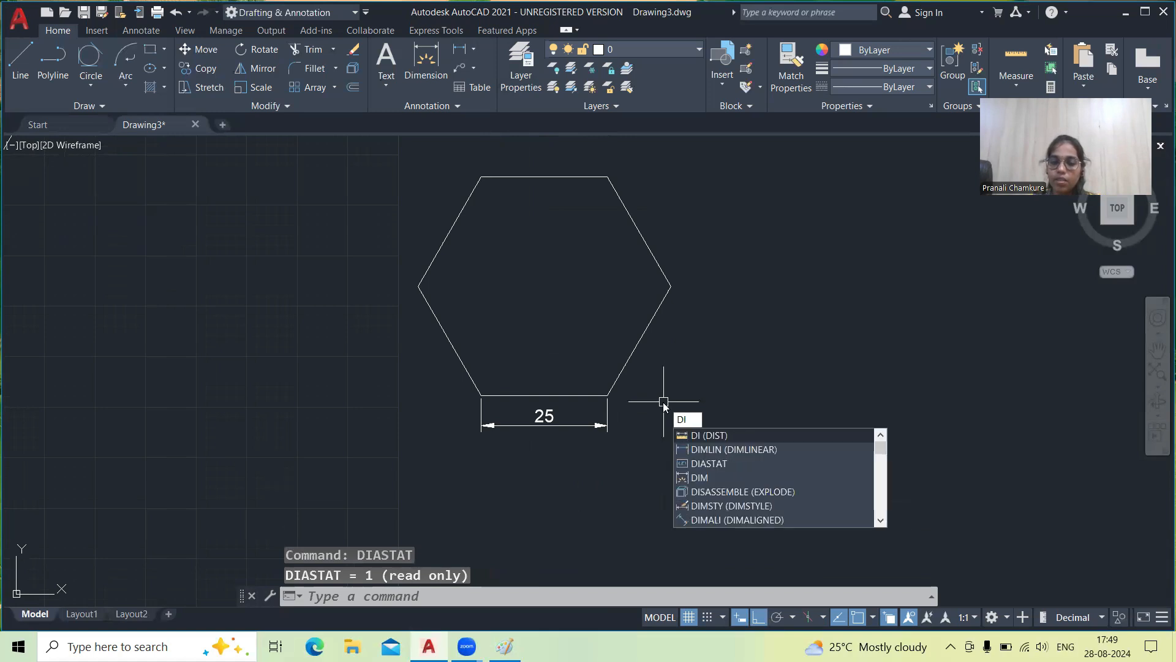
pyautogui.write('m')
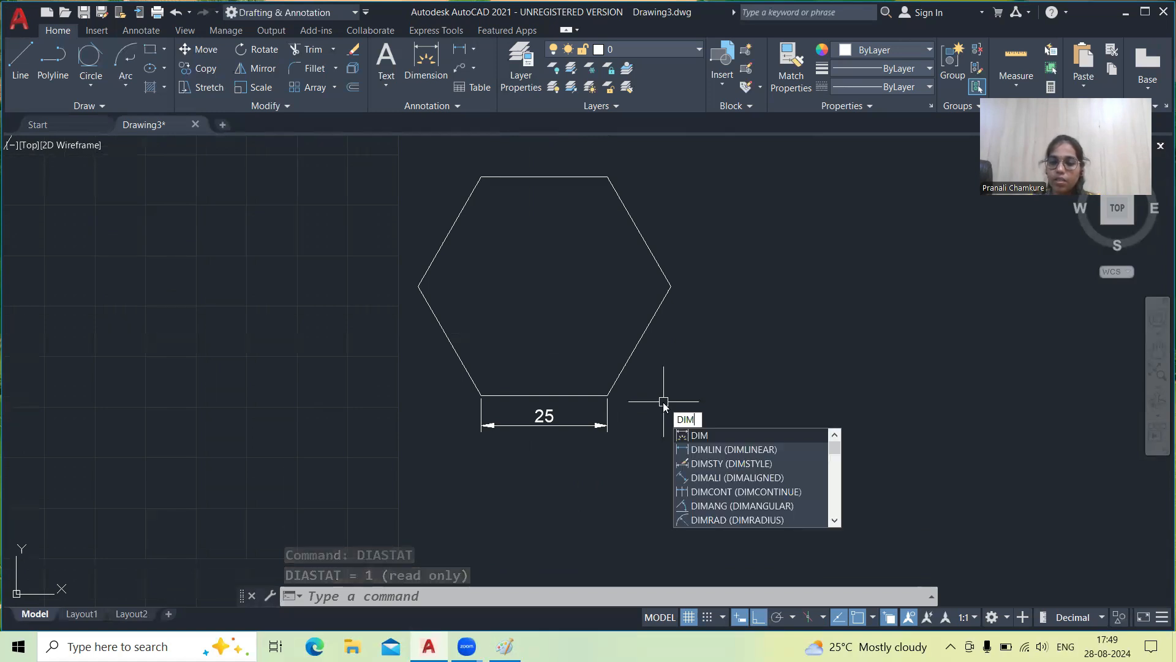
pyautogui.press('Return')
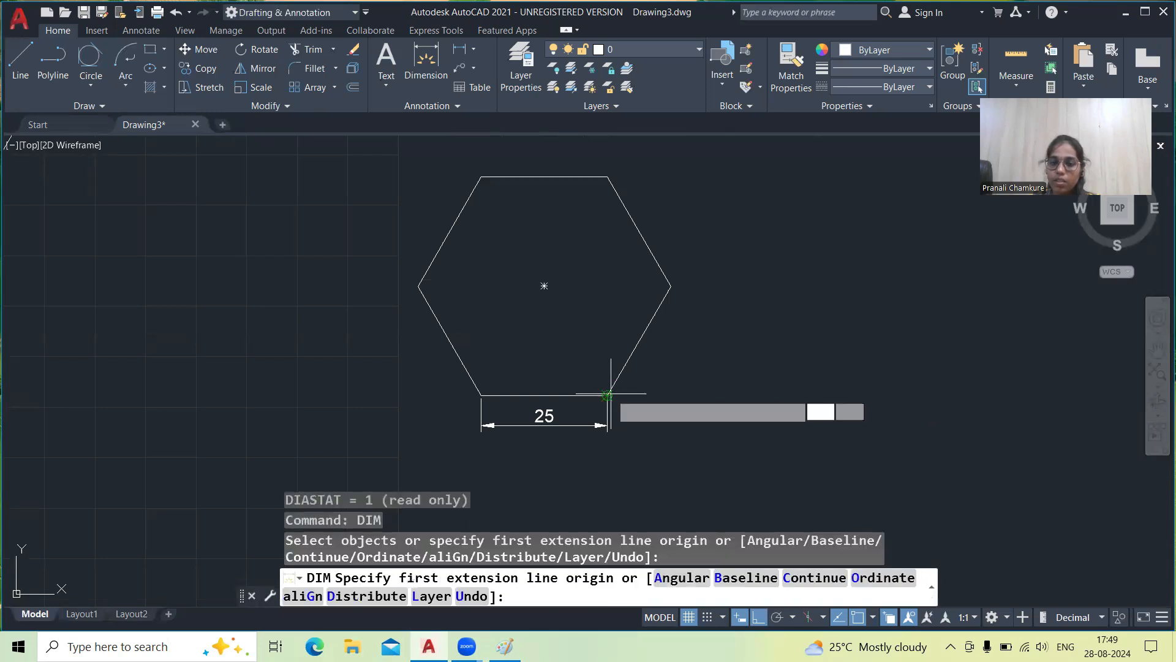
pyautogui.click(608, 394)
pyautogui.click(671, 286)
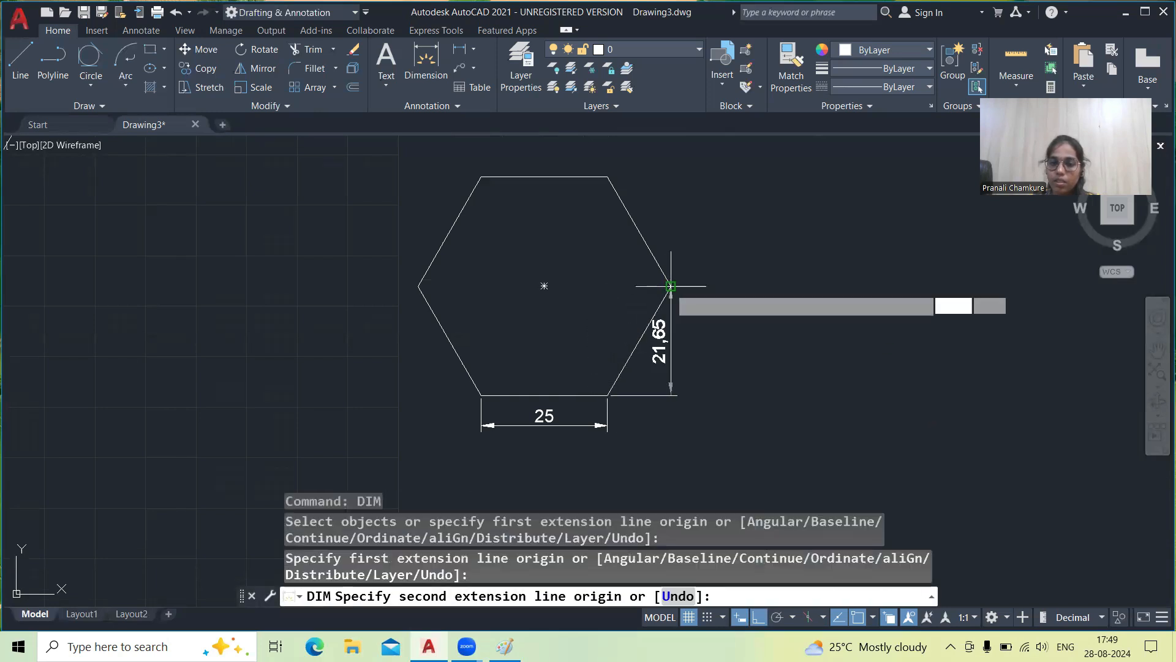
pyautogui.click(684, 293)
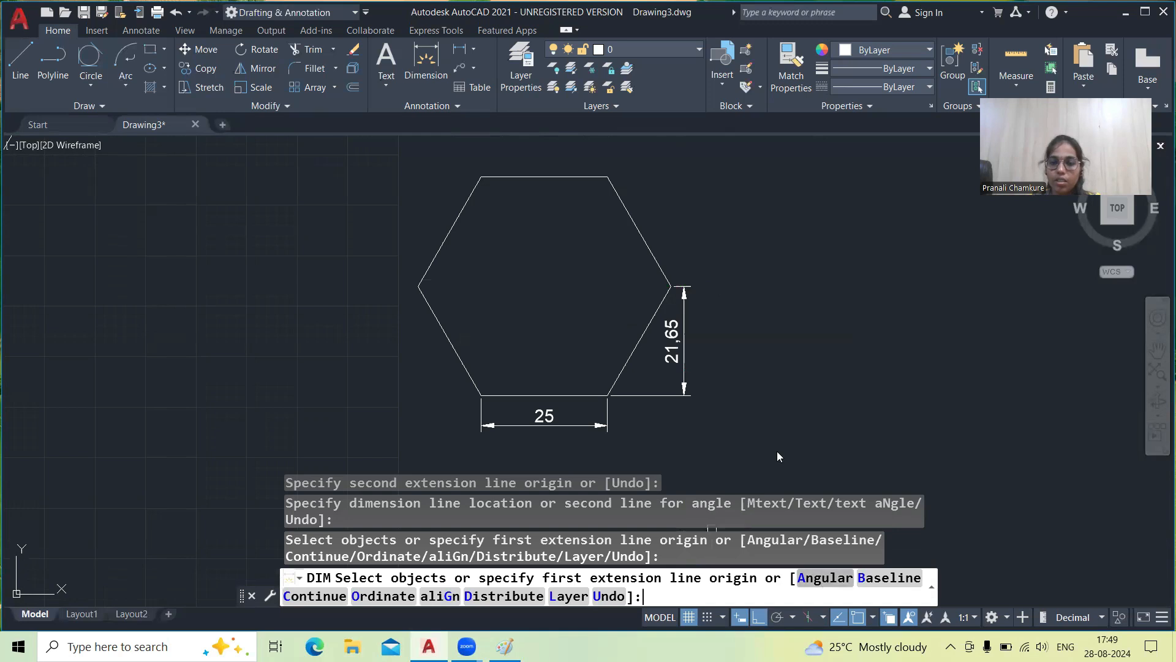
# Delete the vertical dimension beside the small hexagon's lower-right edge
pyautogui.write('A')
pyautogui.press('Return')
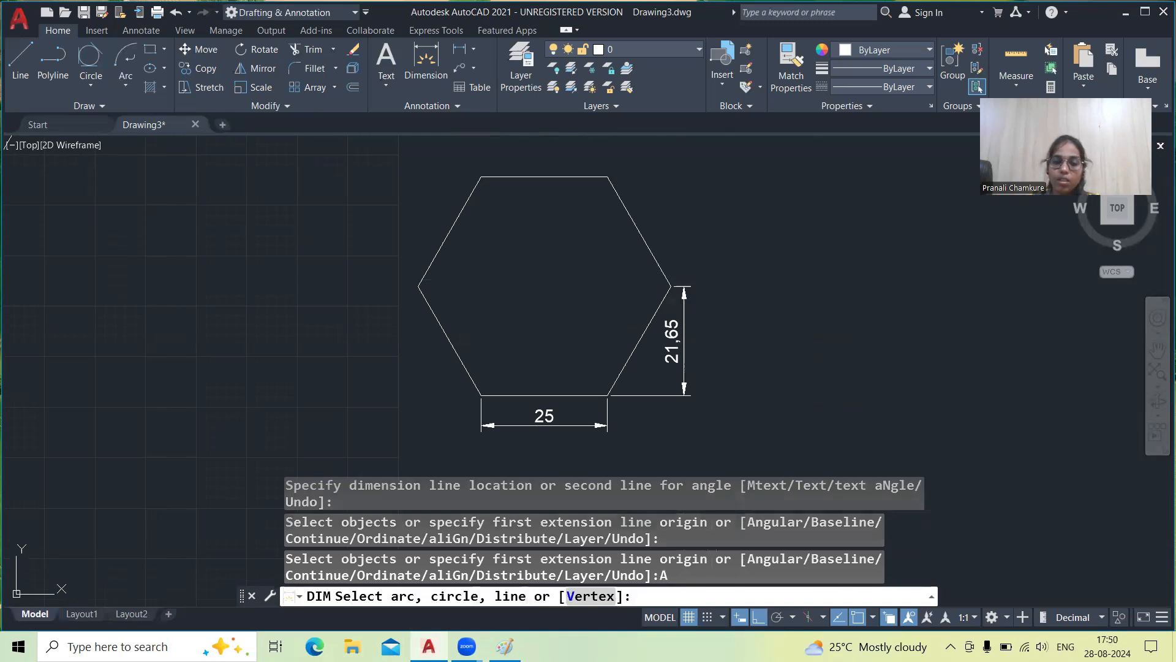
pyautogui.press('Escape')
pyautogui.click(684, 367)
pyautogui.press('Delete')
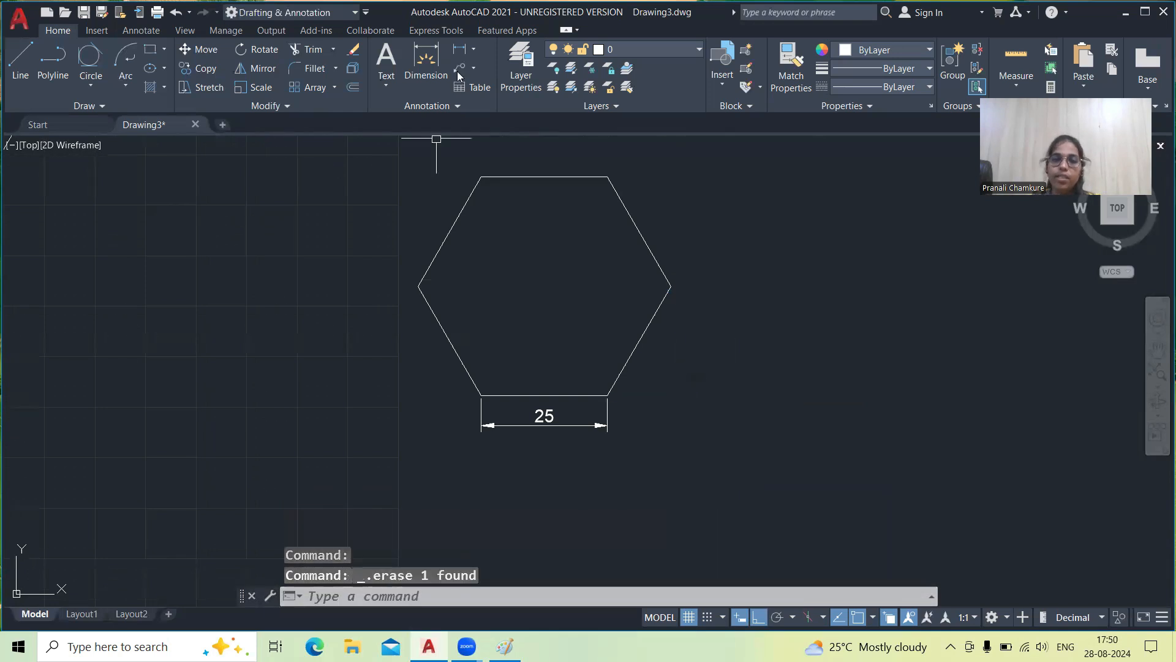
# Add an aligned dimension to the small hexagon's lower-right edge, placed outside the shape
pyautogui.click(476, 50)
pyautogui.click(499, 100)
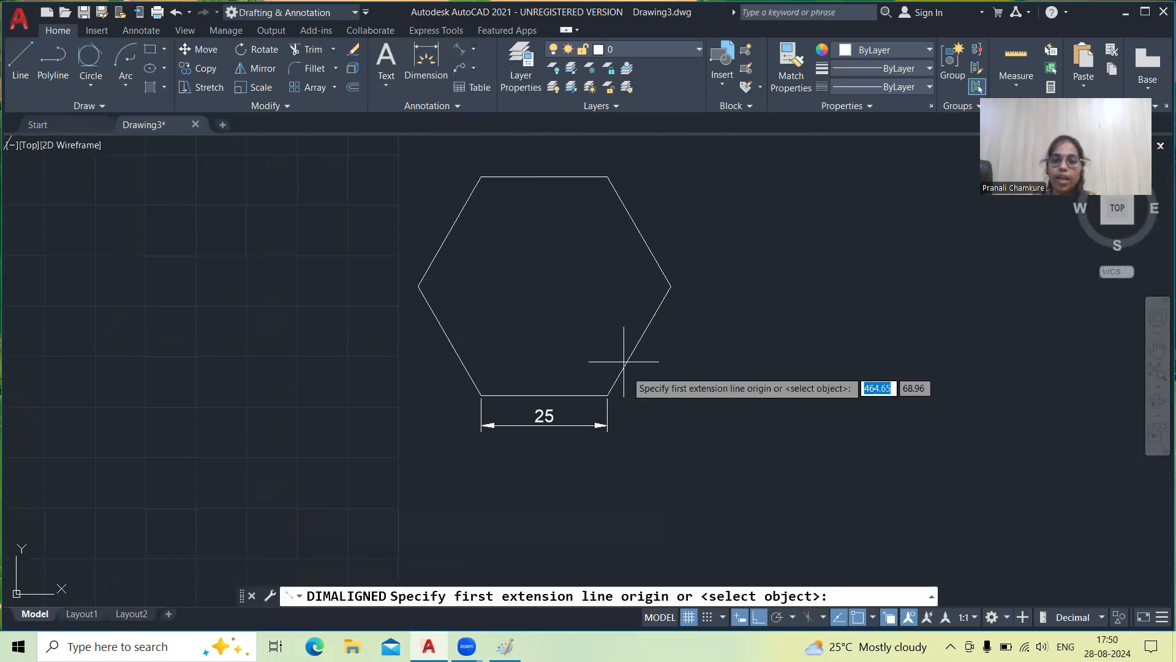
pyautogui.click(607, 395)
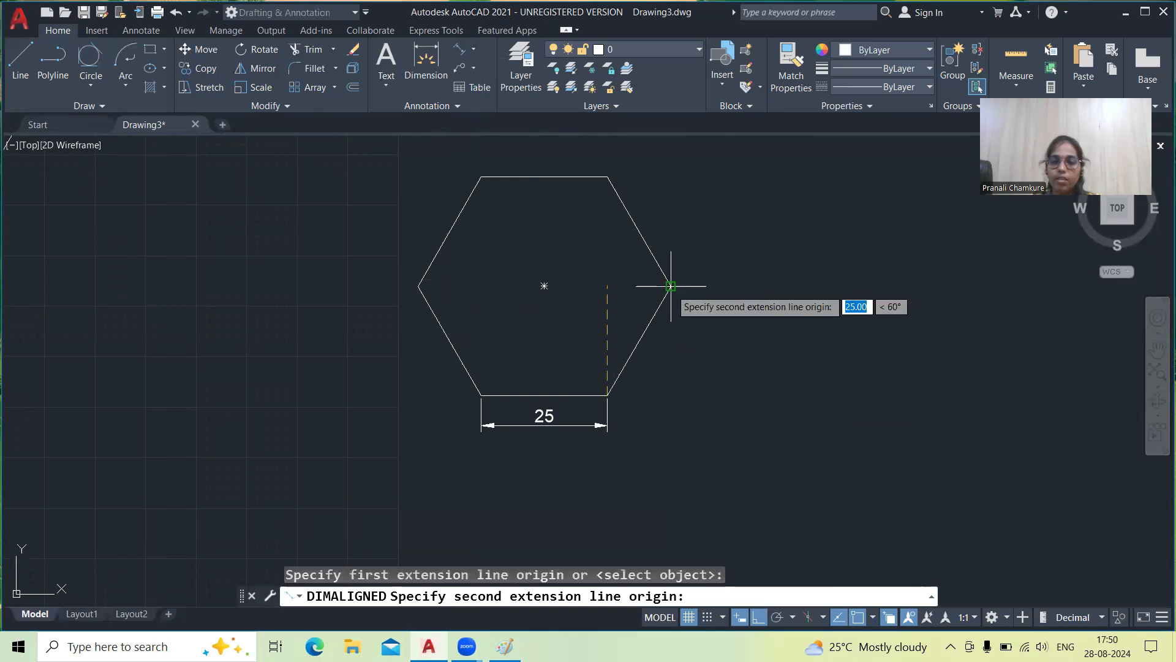
pyautogui.click(671, 286)
pyautogui.click(678, 368)
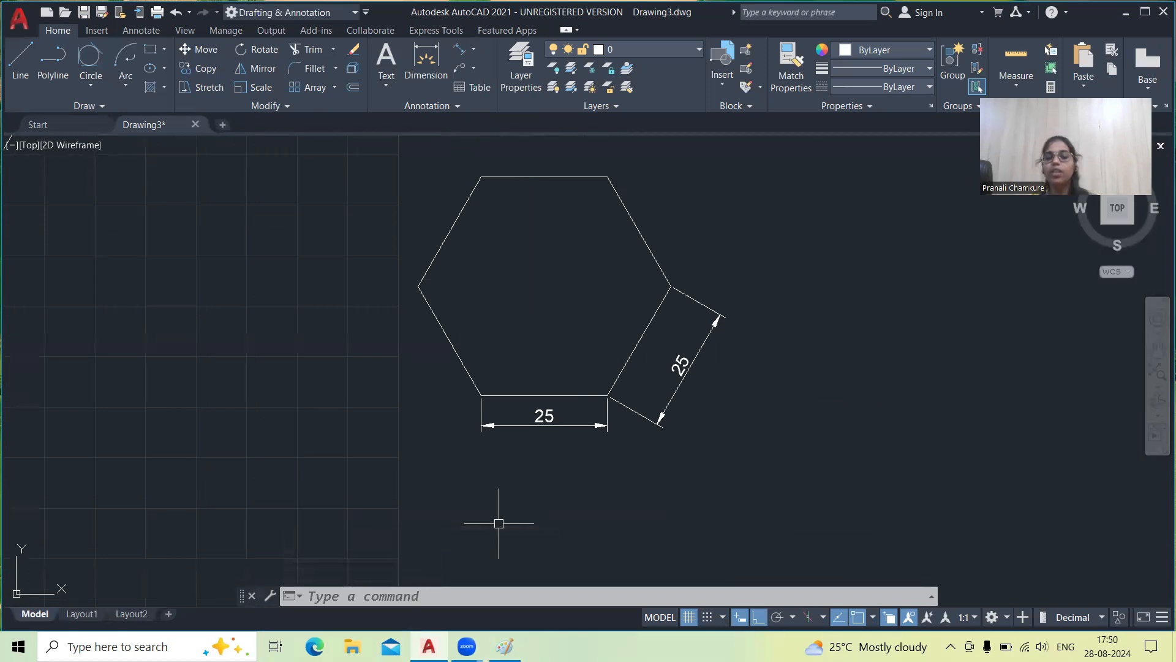
pyautogui.write('DIM')
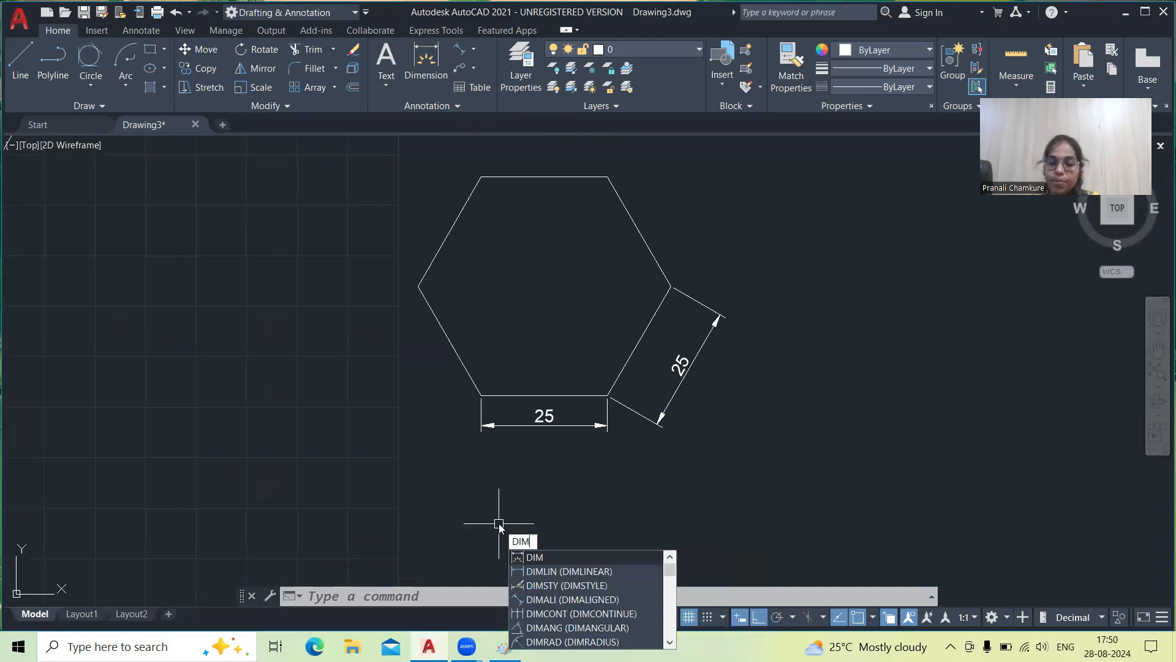
pyautogui.press('Return')
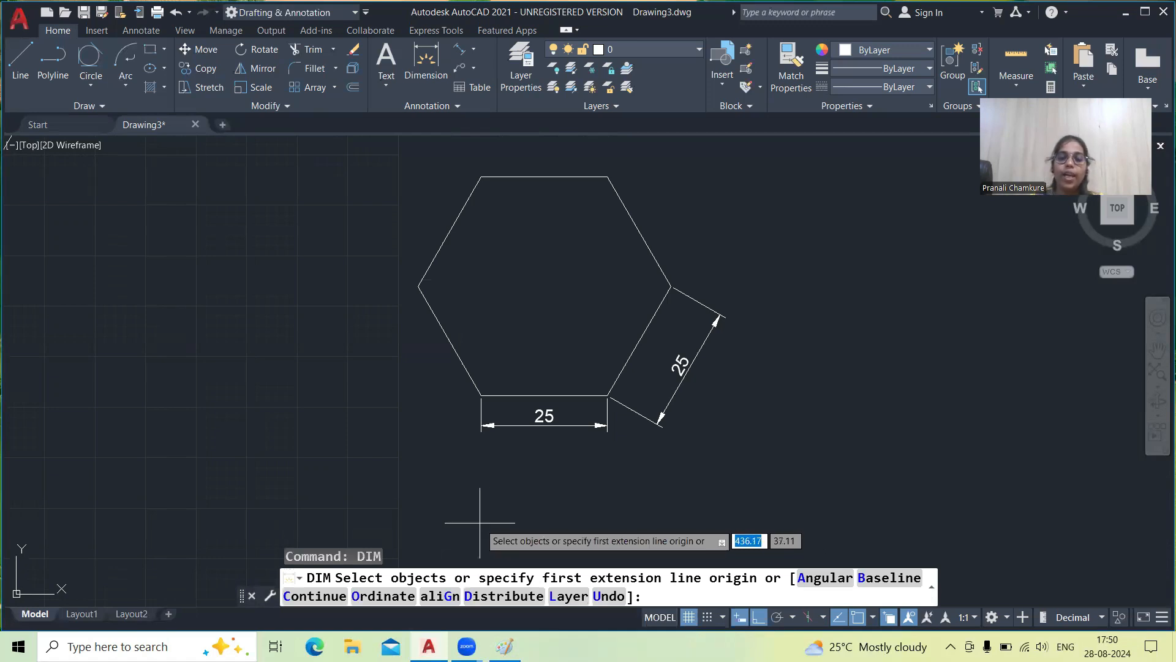
pyautogui.write('G')
pyautogui.press('Return')
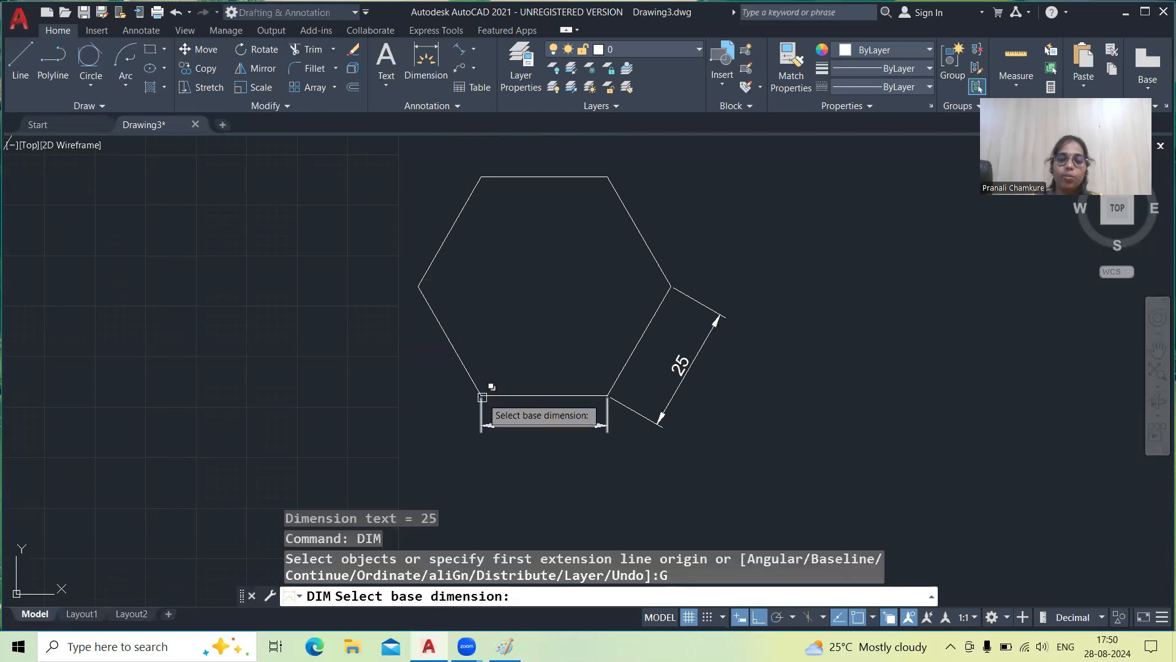
pyautogui.click(529, 399)
pyautogui.click(520, 424)
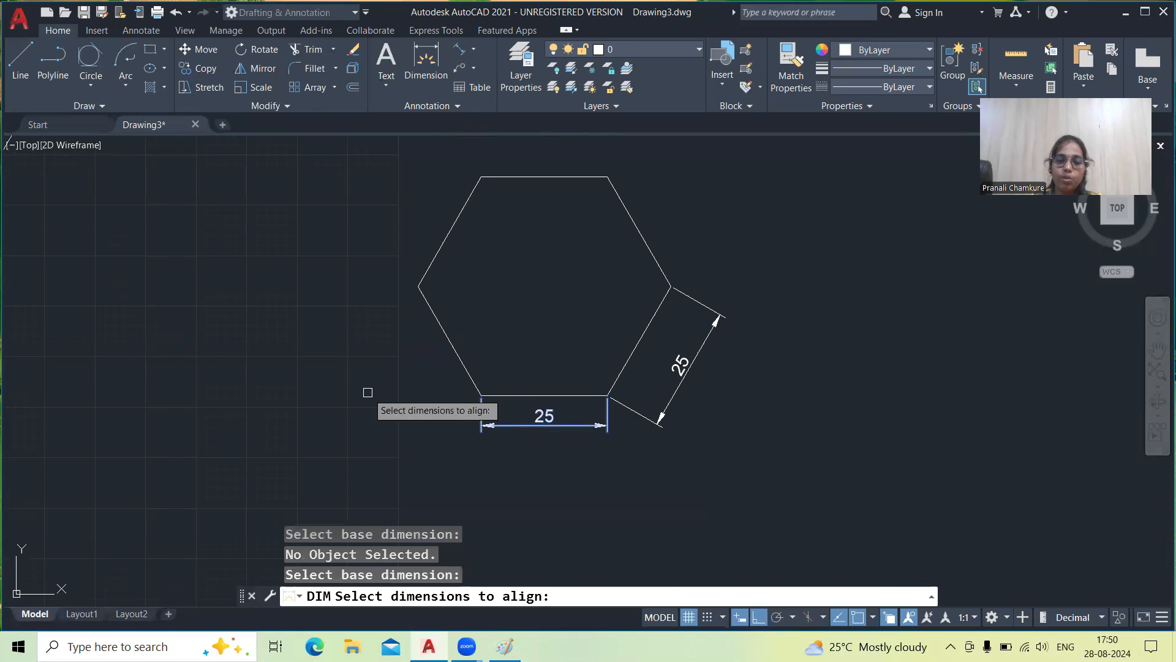
pyautogui.press('Escape')
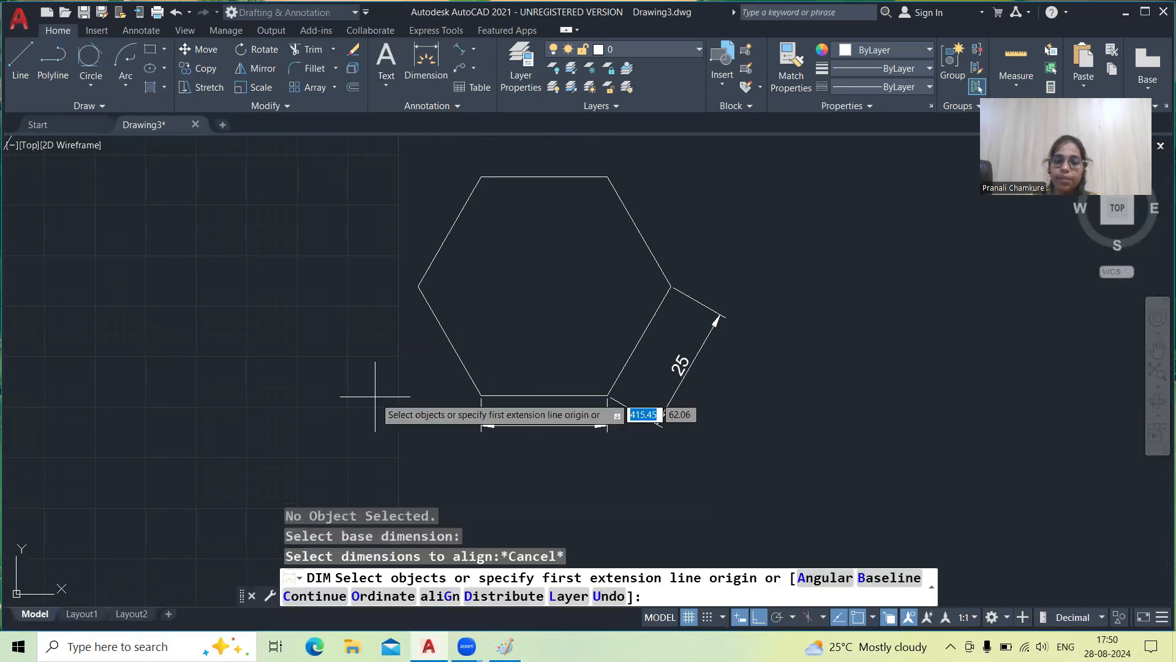
pyautogui.press('Escape')
# Draw a six-sided polygon circumscribed about a circle of radius 20, centred up and to the right of the dimensioned hexagon
pyautogui.moveTo(322, 346); pyautogui.dragTo(604, 399, button='middle')
pyautogui.scroll(-5, 471, 381)
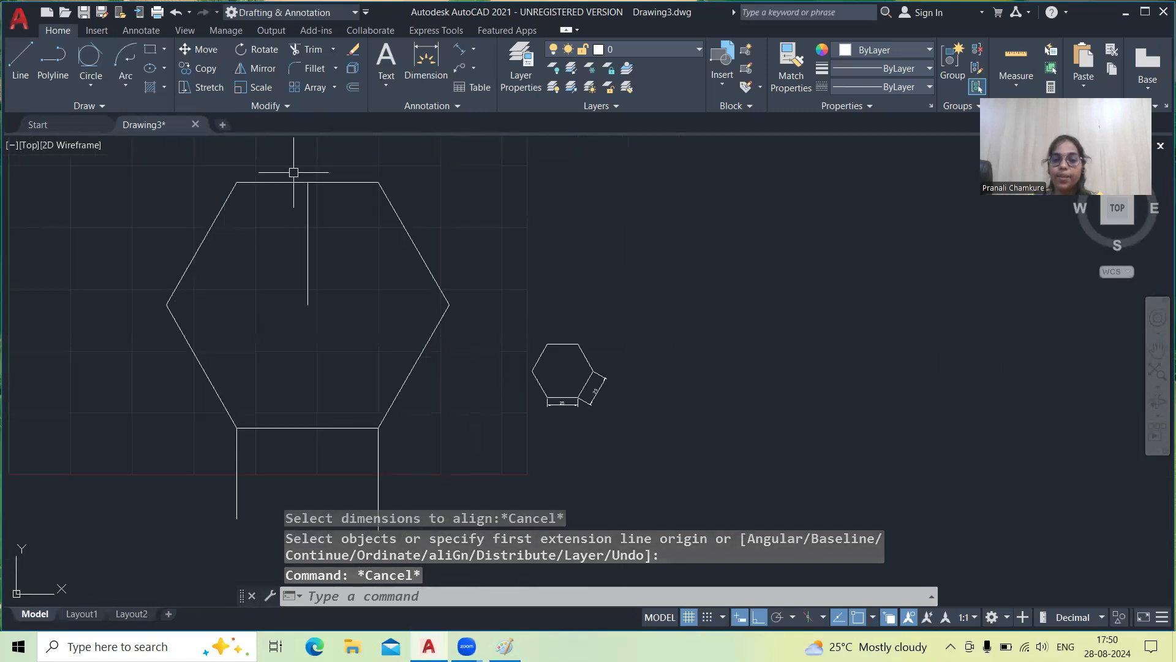
pyautogui.moveTo(327, 358); pyautogui.dragTo(233, 363, button='middle')
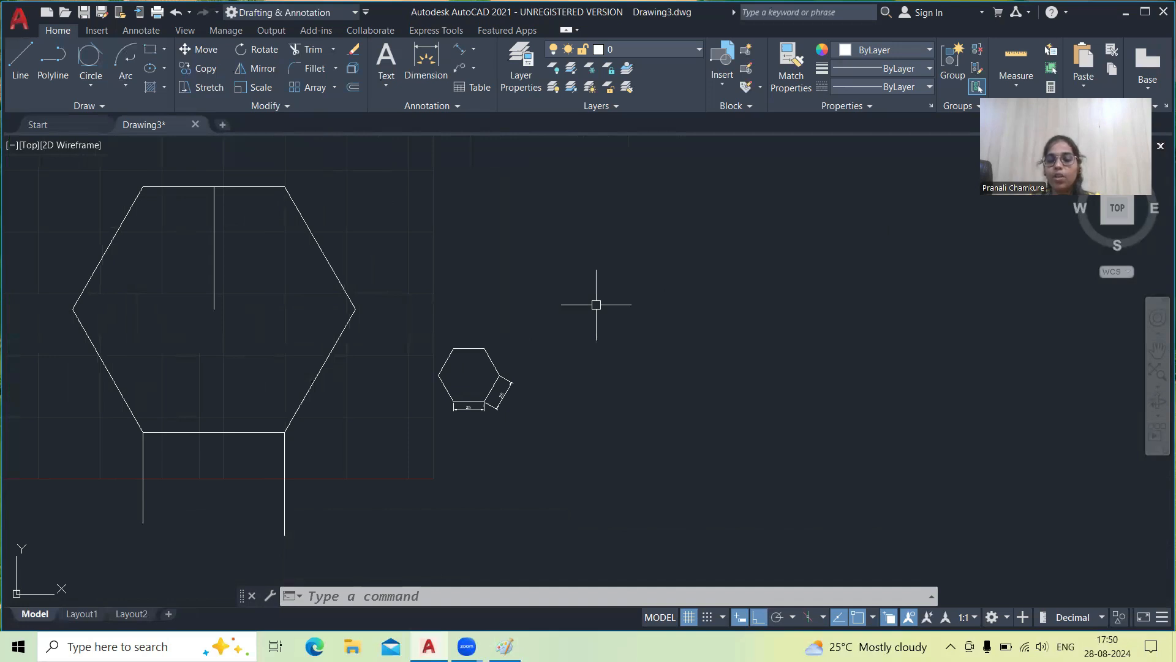
pyautogui.press('Return')
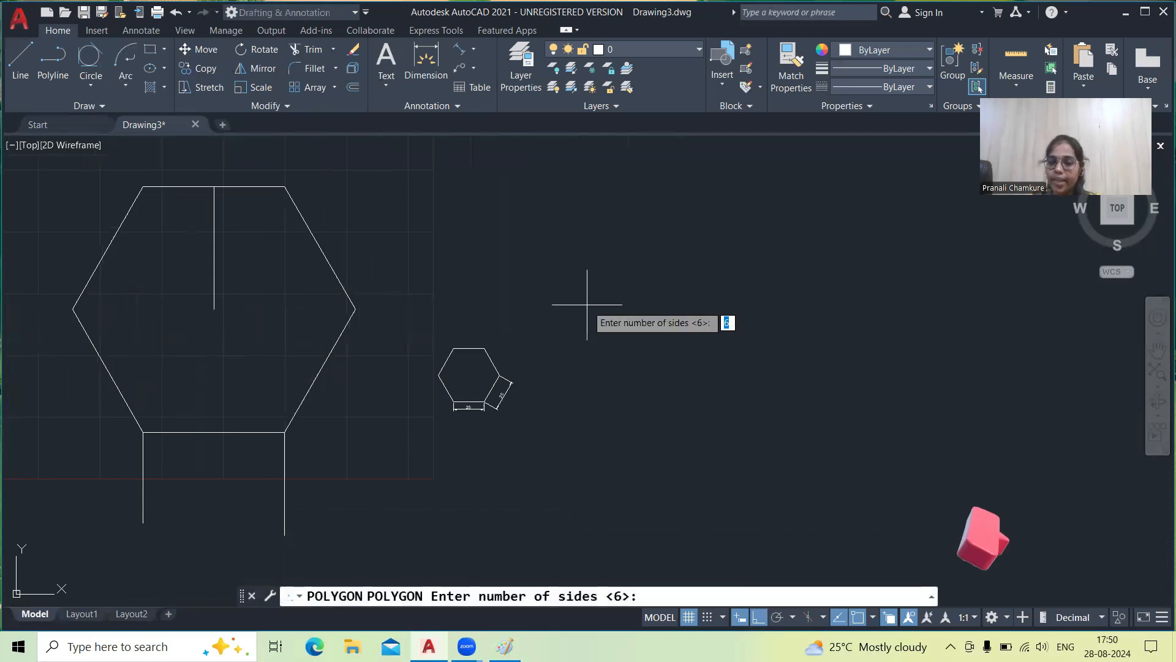
pyautogui.write('6')
pyautogui.press('Return')
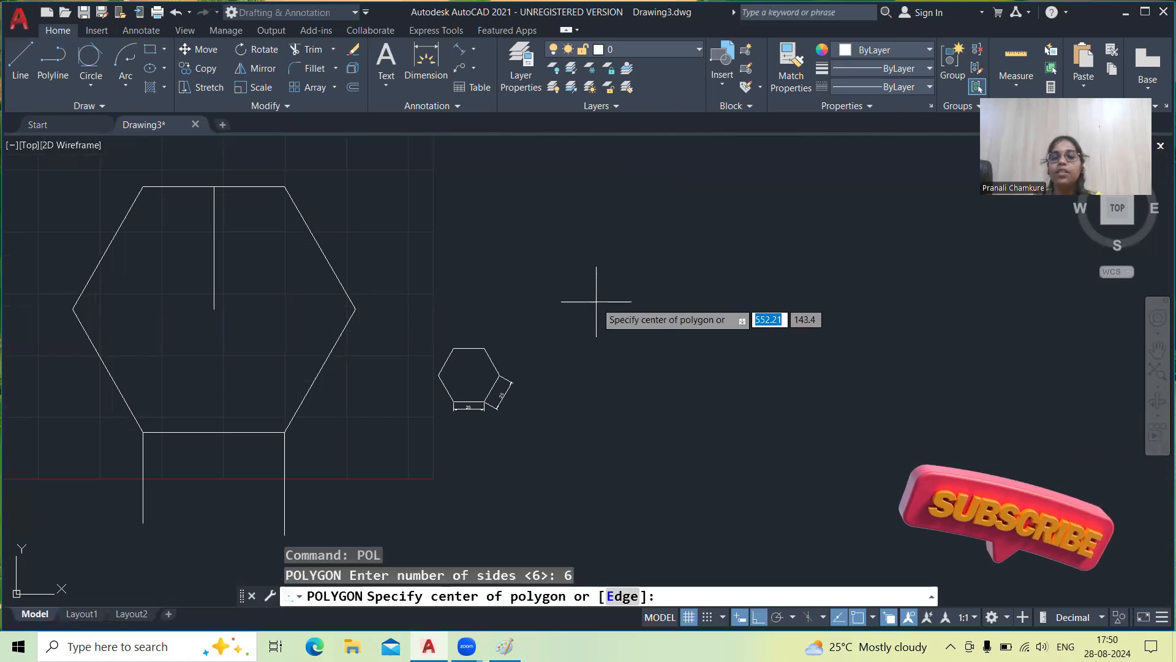
pyautogui.click(596, 301)
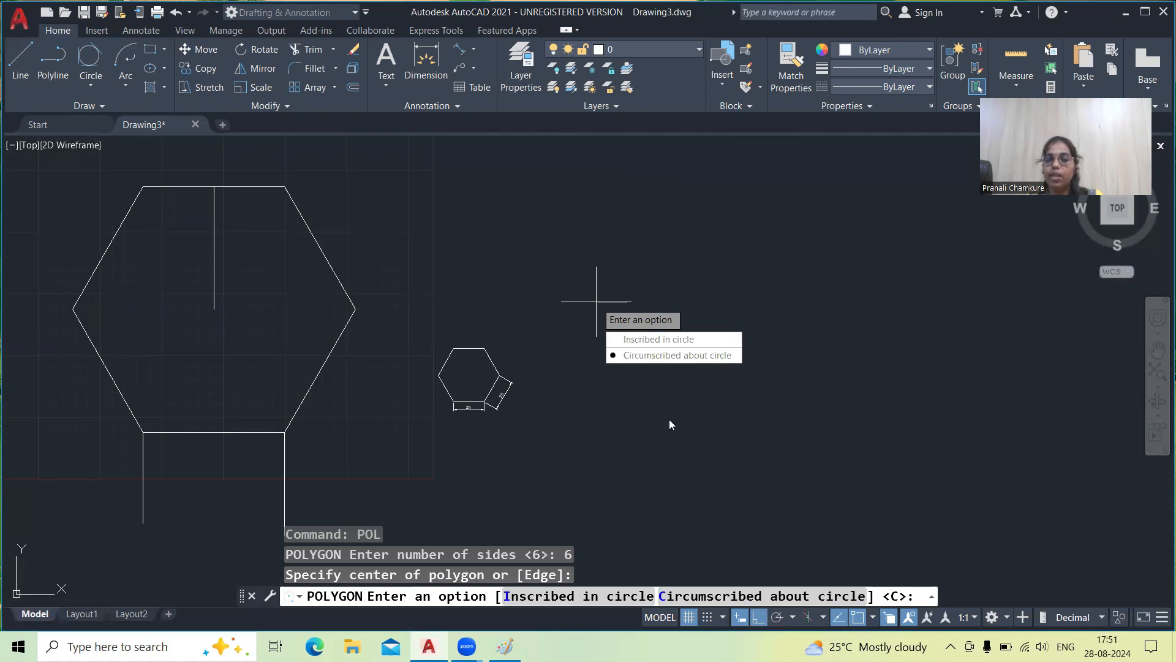
pyautogui.click(659, 359)
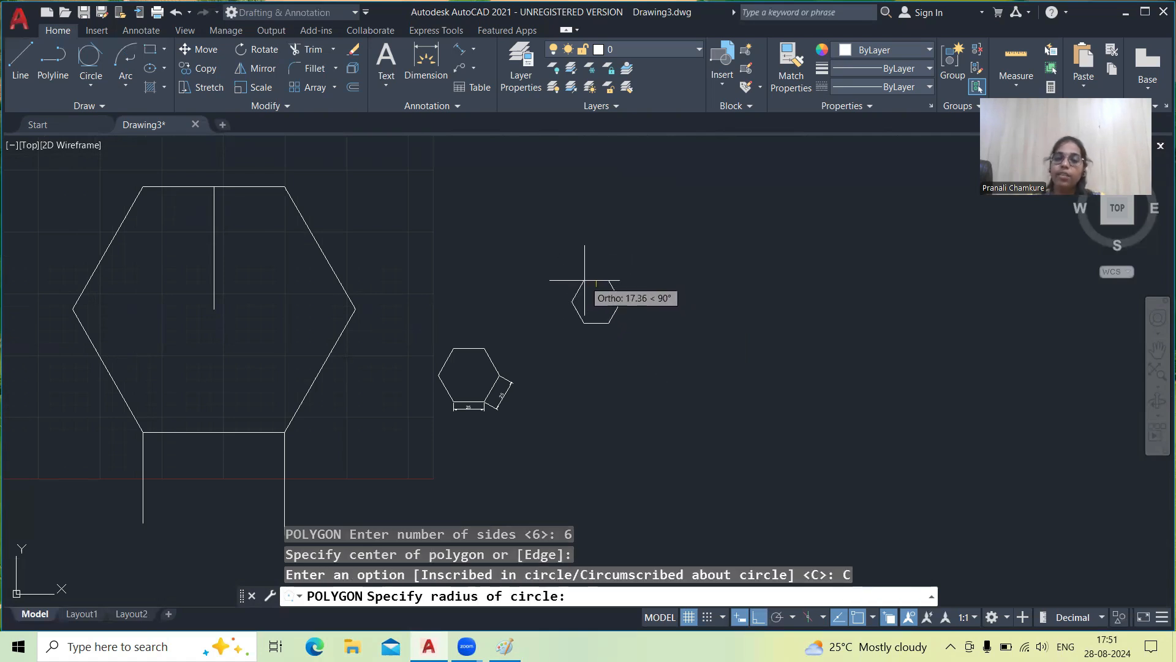
pyautogui.write('20')
pyautogui.press('Return')
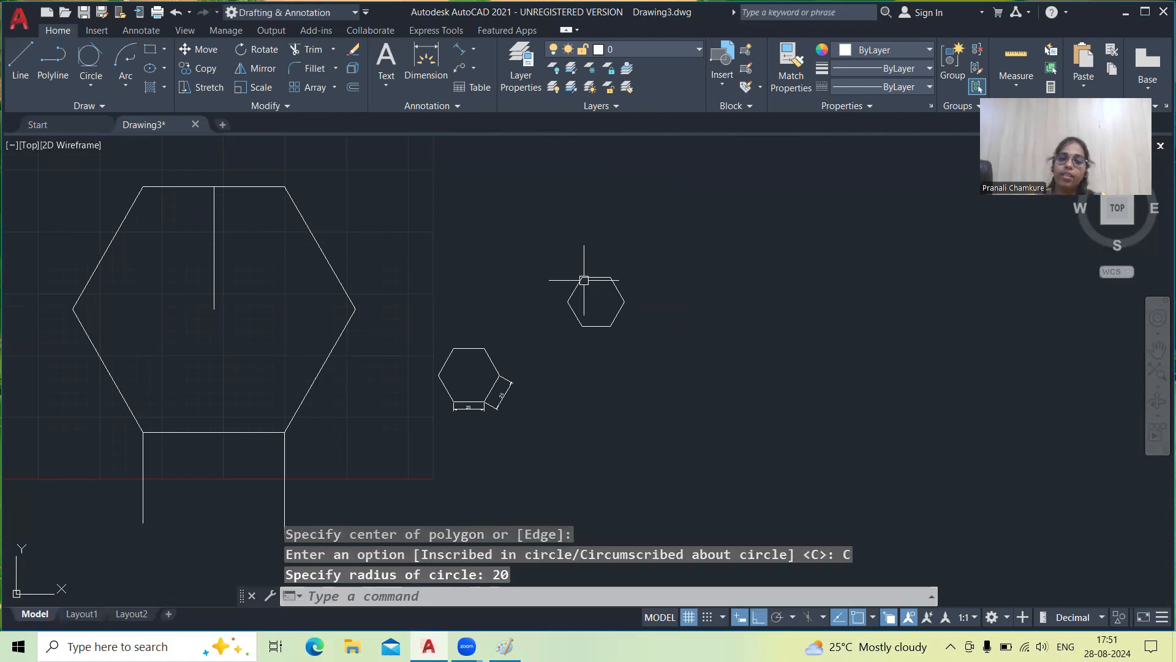
# Draw a five-sided polygon inscribed in a circle of radius about 68, to the right of the hexagons with one vertex pointing up
pyautogui.moveTo(626, 314); pyautogui.dragTo(508, 295, button='middle')
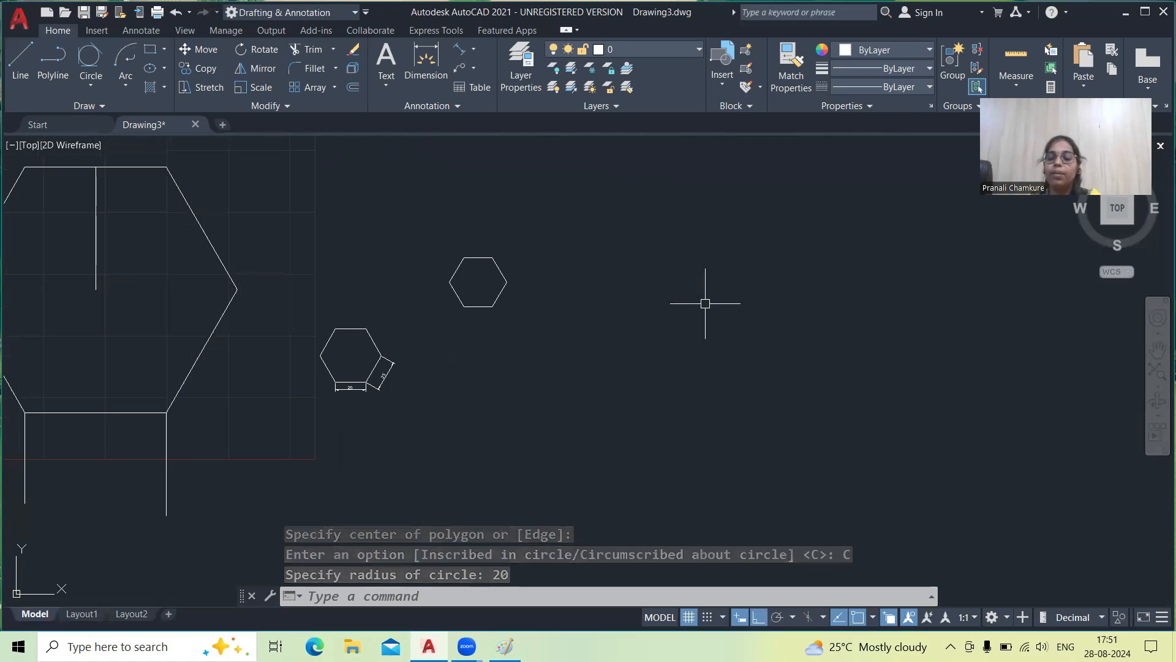
pyautogui.write('pol')
pyautogui.press('Return')
pyautogui.write('5')
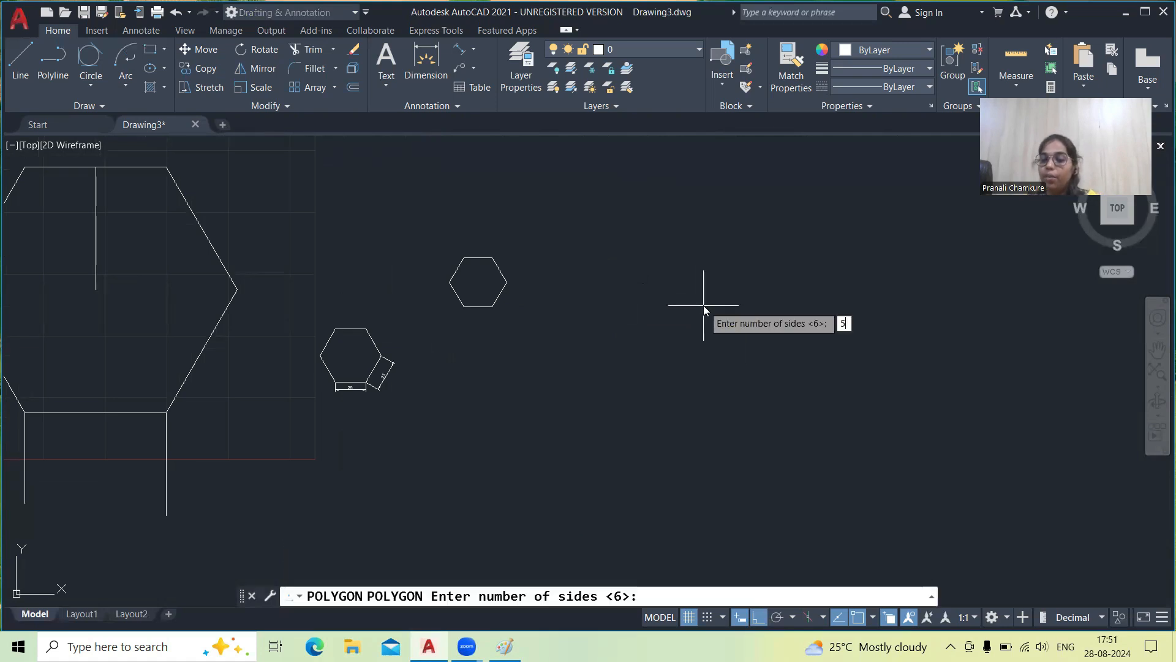
pyautogui.press('Return')
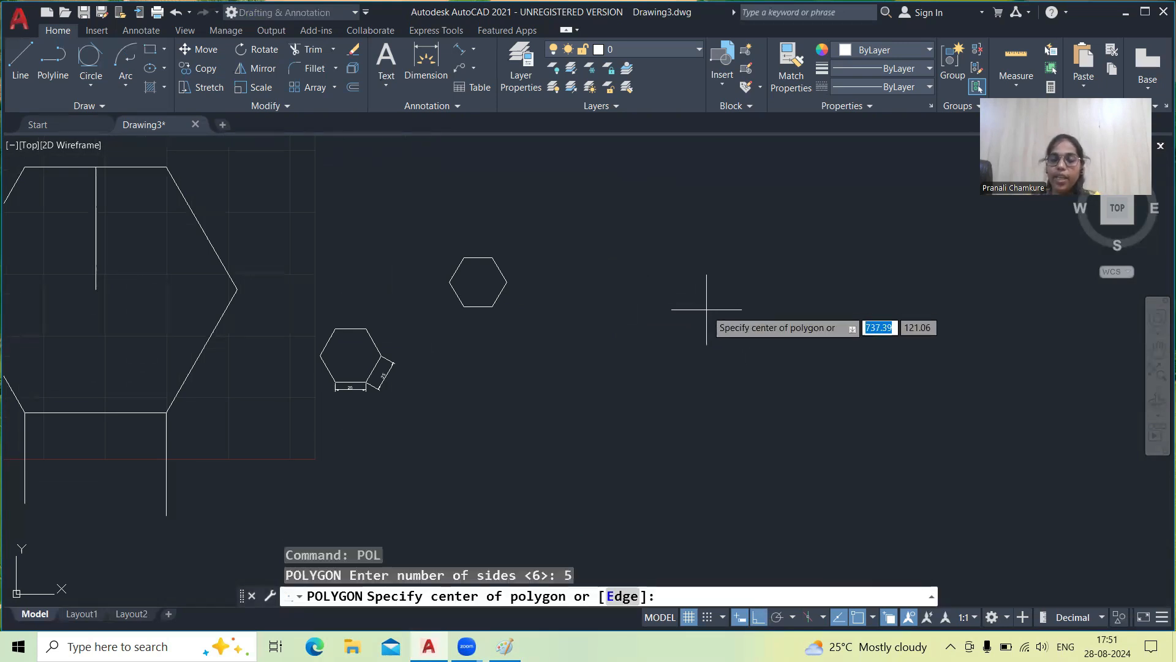
pyautogui.click(682, 331)
pyautogui.click(728, 367)
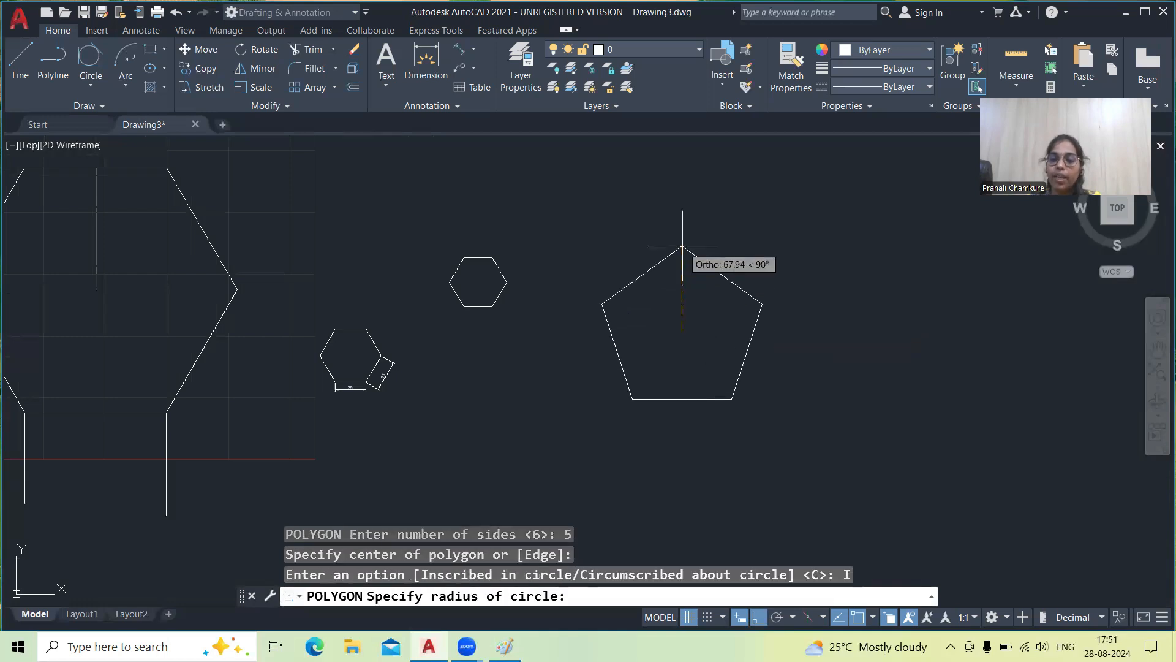
pyautogui.click(680, 245)
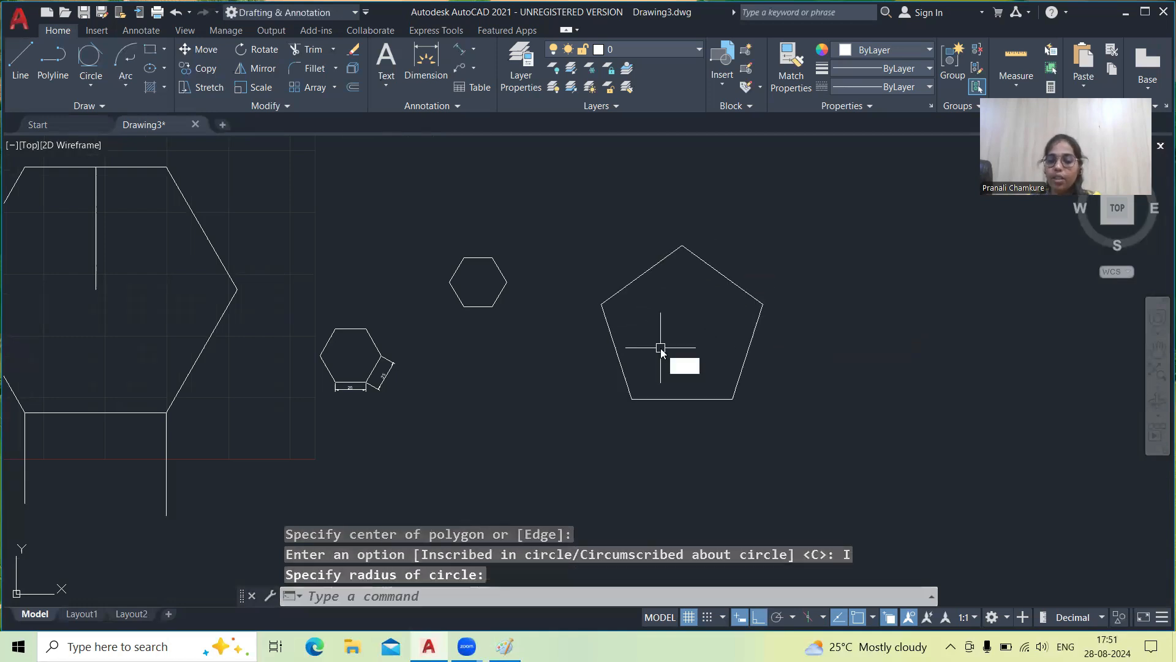
# Draw a line from the large pentagon's top vertex down to its centre, with a horizontal line about 38 long crossing at the centre
pyautogui.write('l')
pyautogui.press('Return')
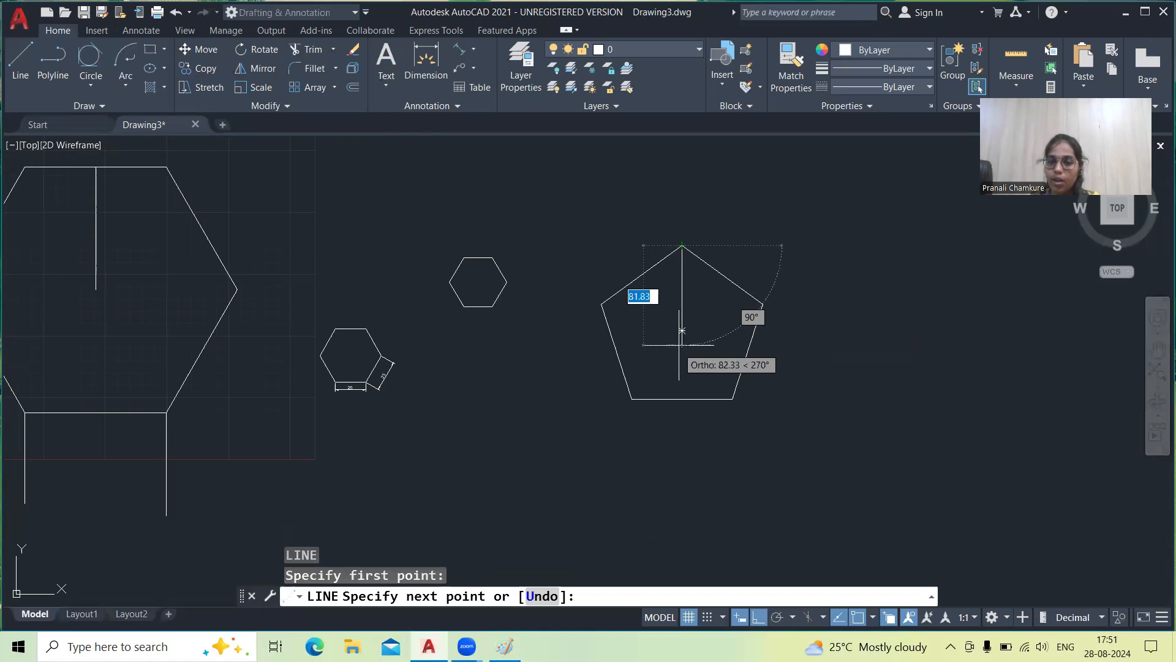
pyautogui.click(682, 331)
pyautogui.click(716, 331)
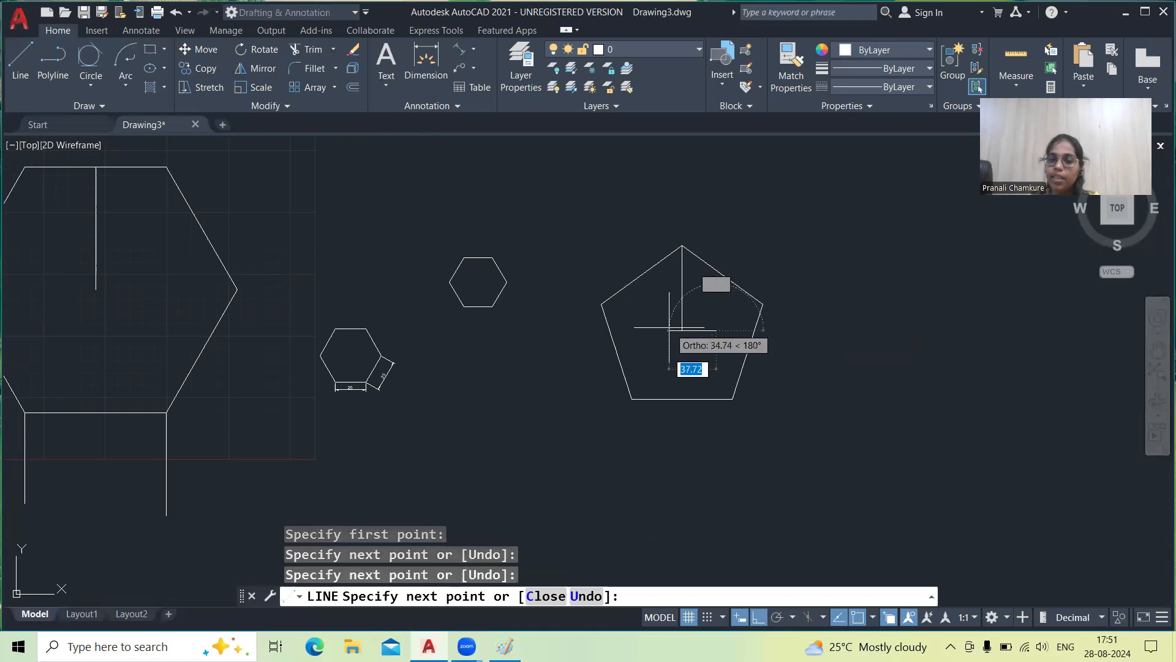
pyautogui.click(670, 331)
pyautogui.rightClick(691, 332)
pyautogui.click(699, 336)
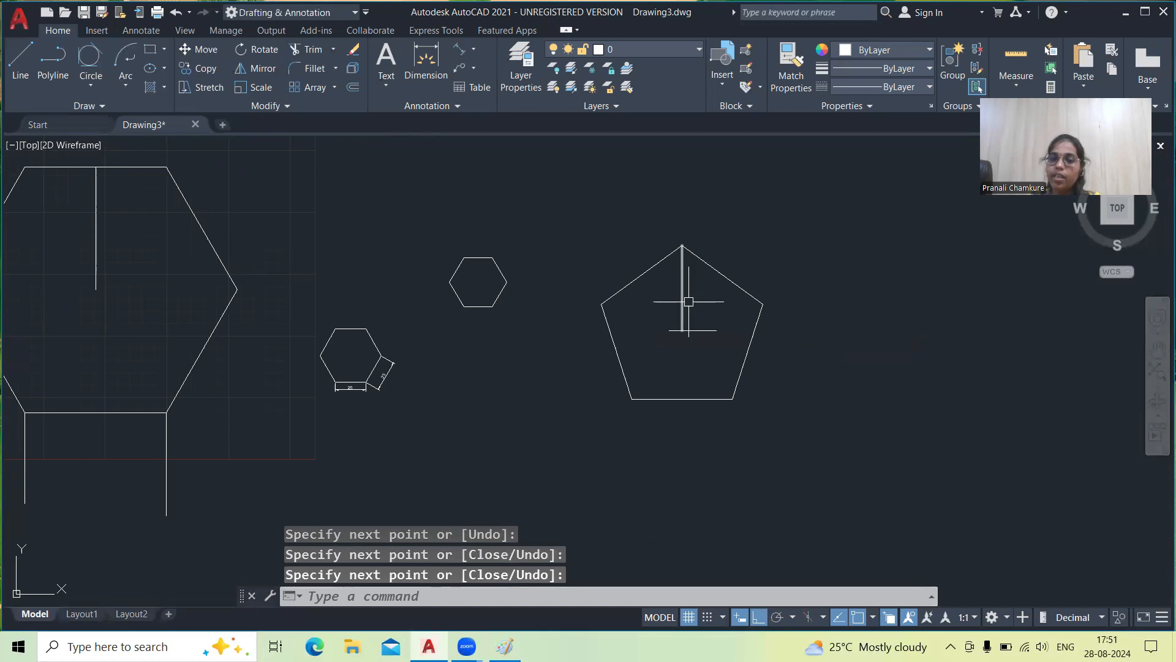
# Draw a five-sided polygon inscribed in a circle of radius 25, centred to the right of the large pentagon
pyautogui.moveTo(775, 319); pyautogui.dragTo(584, 267, button='middle')
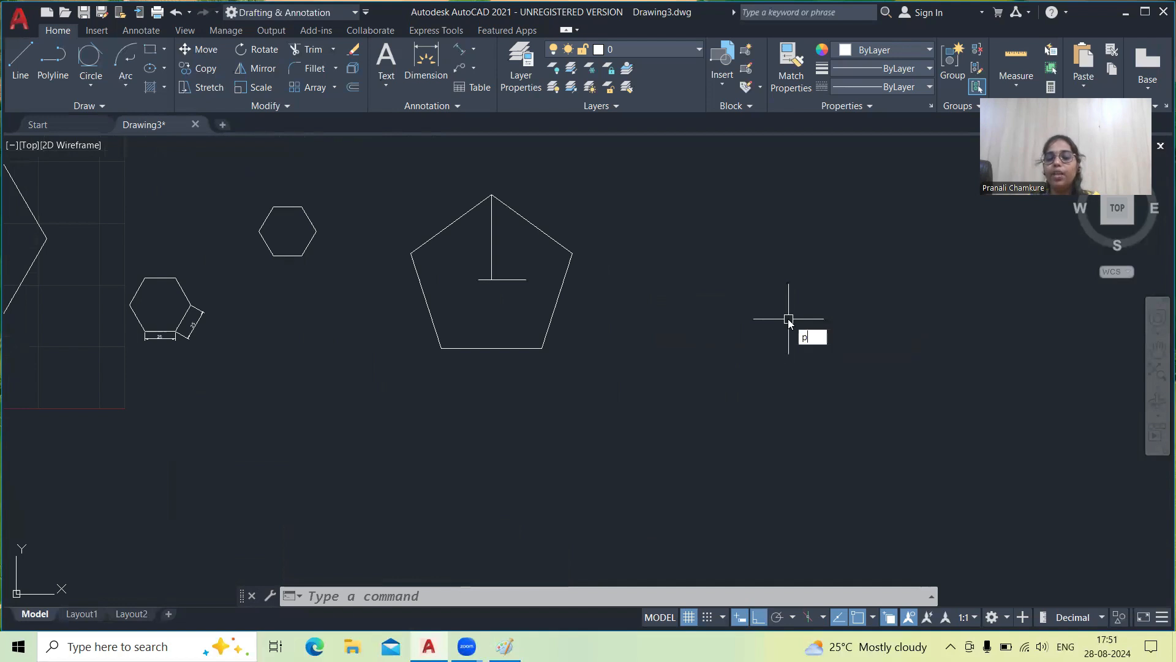
pyautogui.write('l')
pyautogui.press('Return')
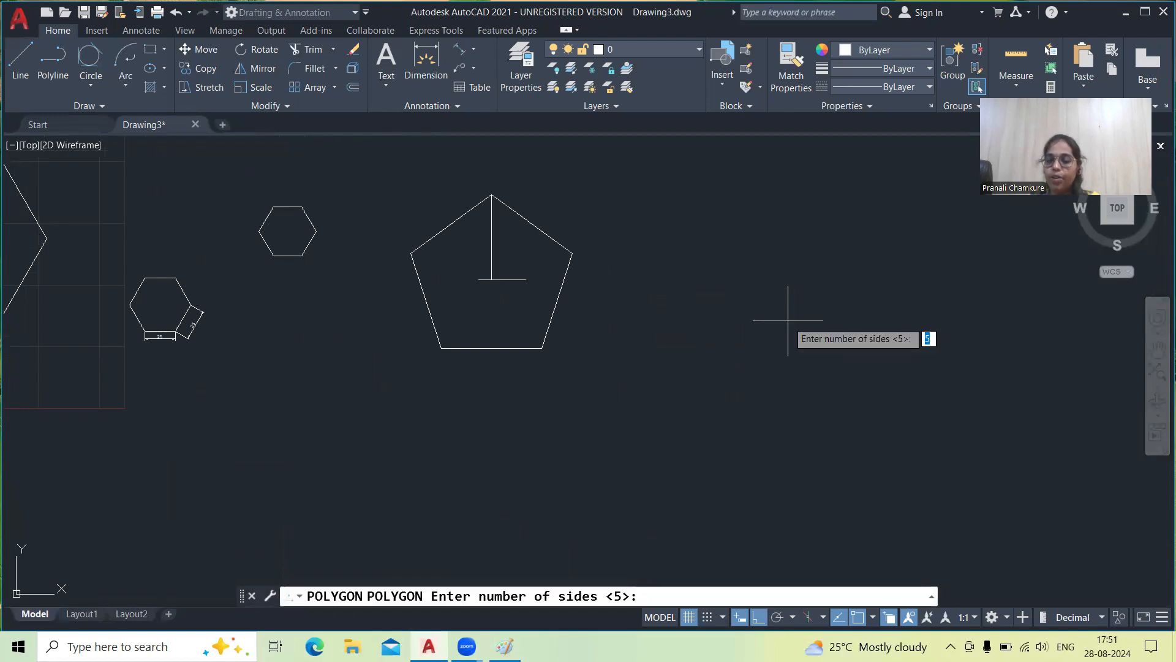
pyautogui.press('Return')
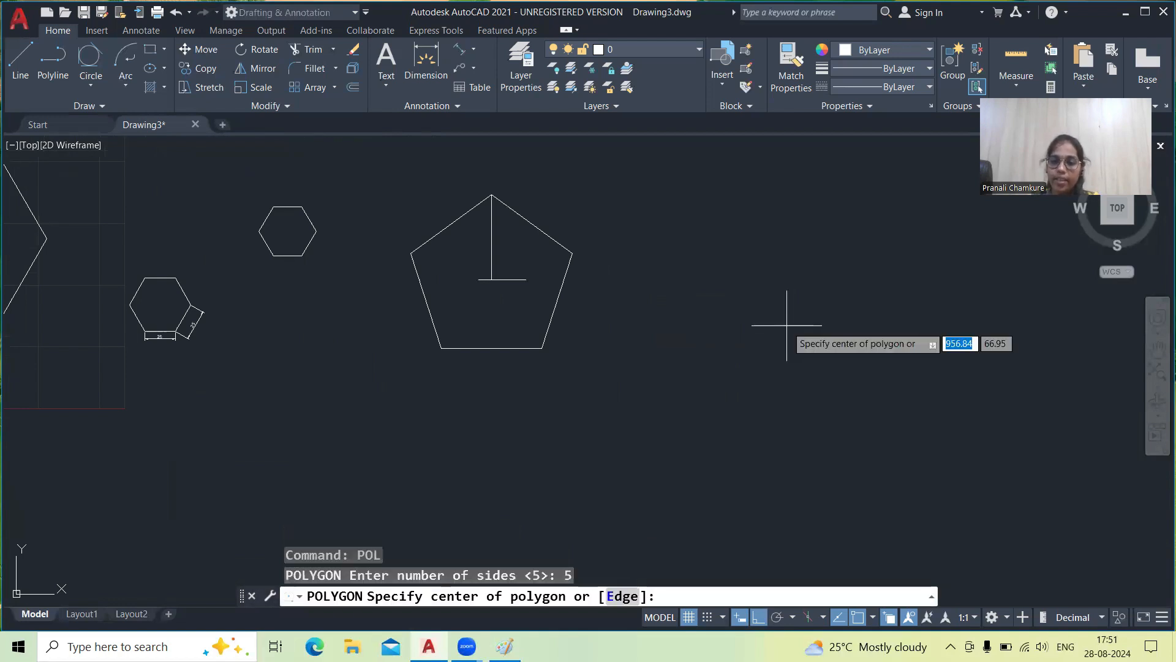
pyautogui.click(743, 320)
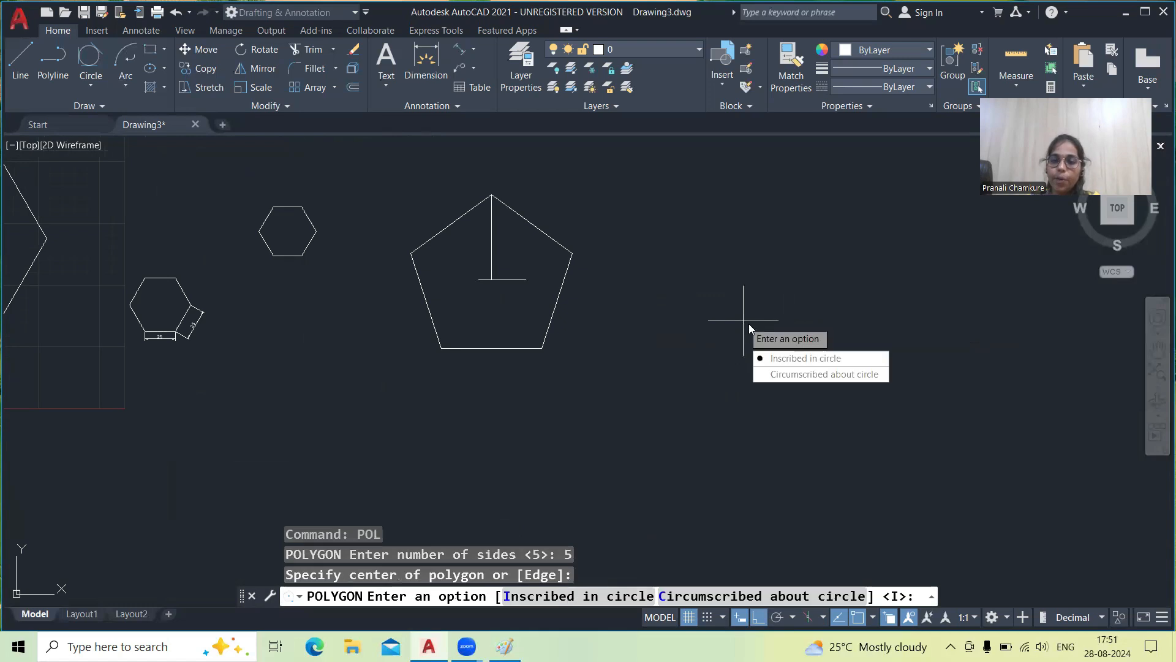
pyautogui.click(774, 359)
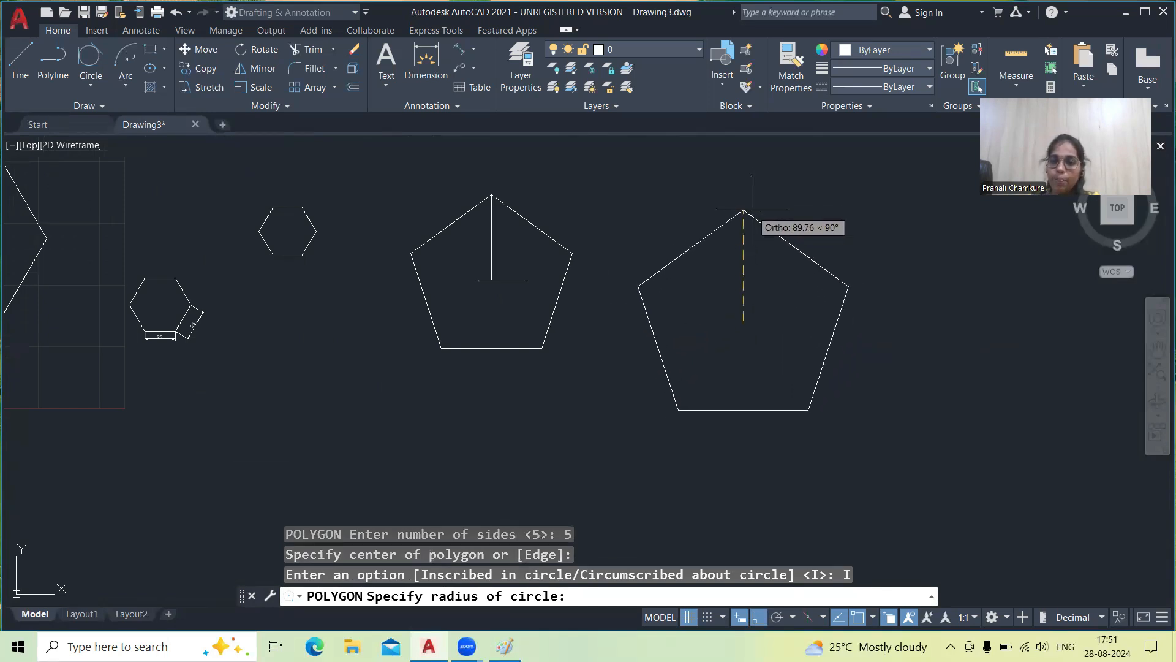
pyautogui.write('2')
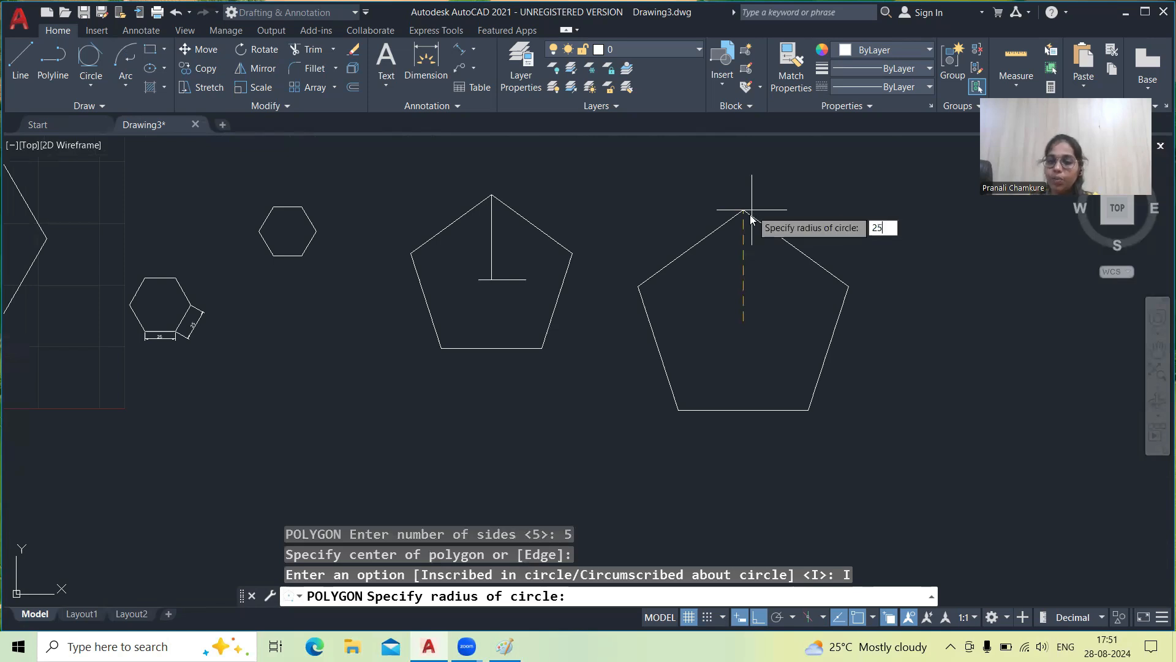
pyautogui.write('5')
pyautogui.press('Return')
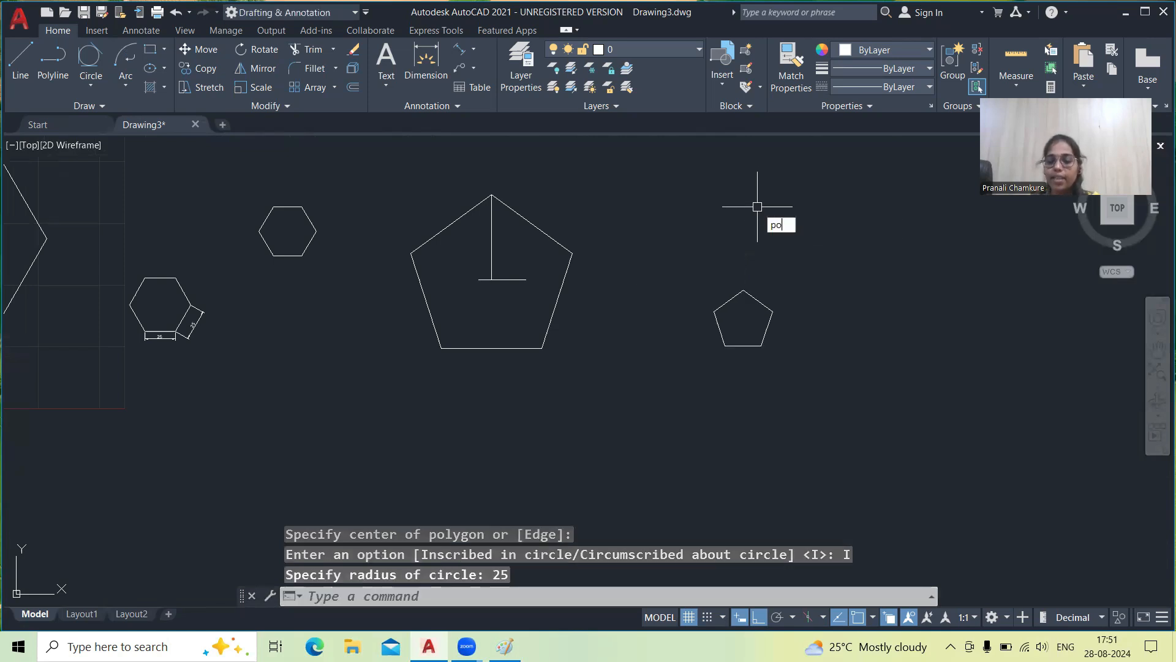
# Draw another five-sided polygon inscribed in a circle of radius 25, to the right of the small pentagon
pyautogui.write('pol')
pyautogui.press('Return')
pyautogui.write('5')
pyautogui.press('Return')
pyautogui.moveTo(825, 311); pyautogui.dragTo(691, 255, button='middle')
pyautogui.click(732, 299)
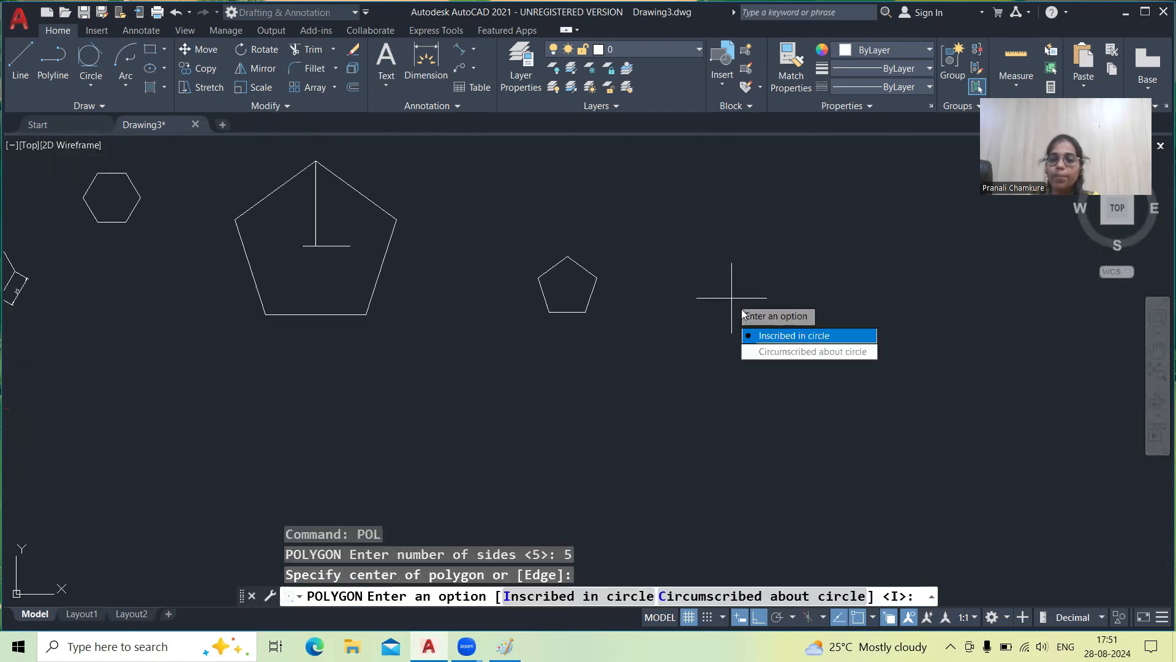
pyautogui.click(762, 335)
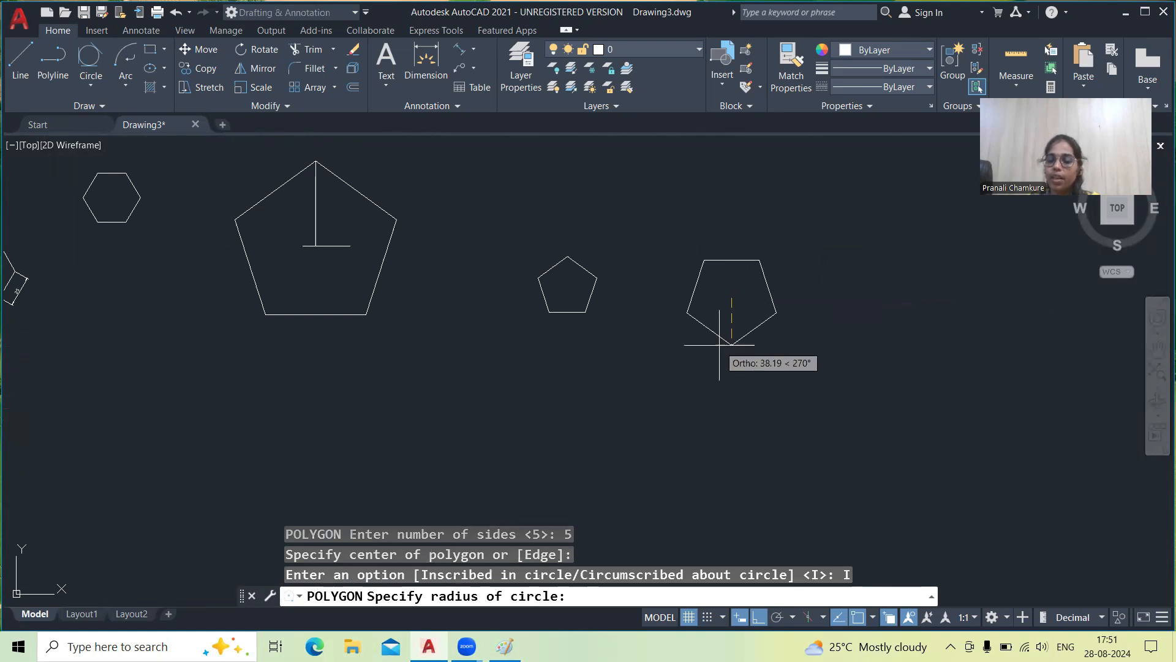
pyautogui.write('2')
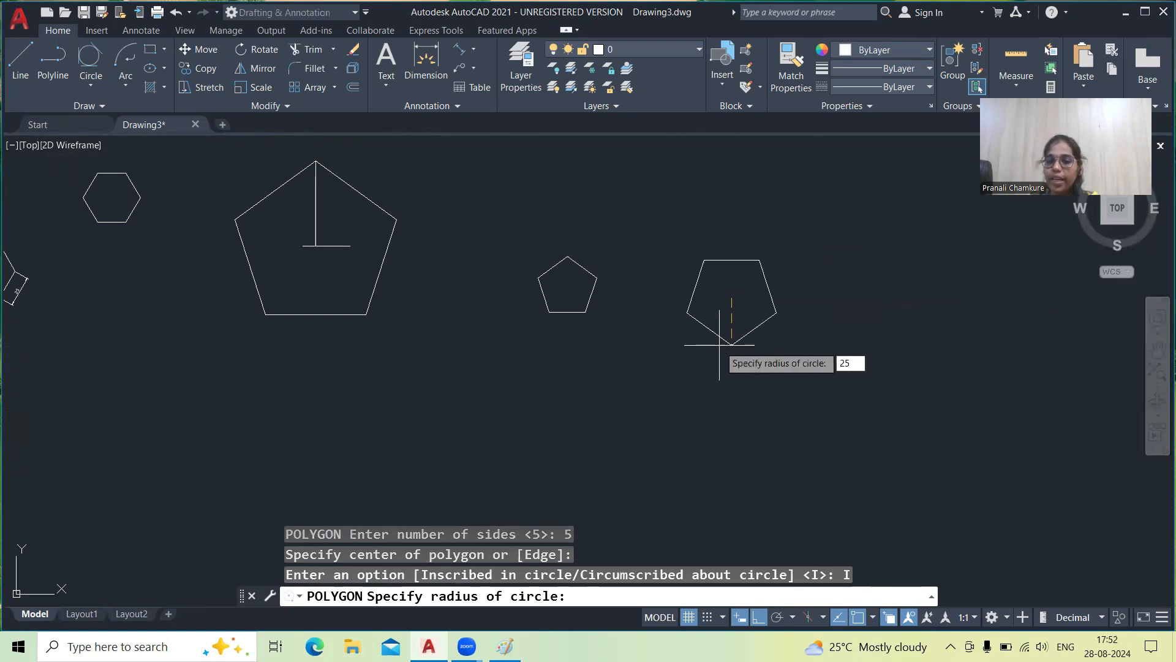
pyautogui.write('5')
pyautogui.press('Return')
# Add a vertical linear dimension from the rightmost pentagon's top vertex to its centre, placed near the shape's right-hand vertex
pyautogui.scroll(2, 719, 347)
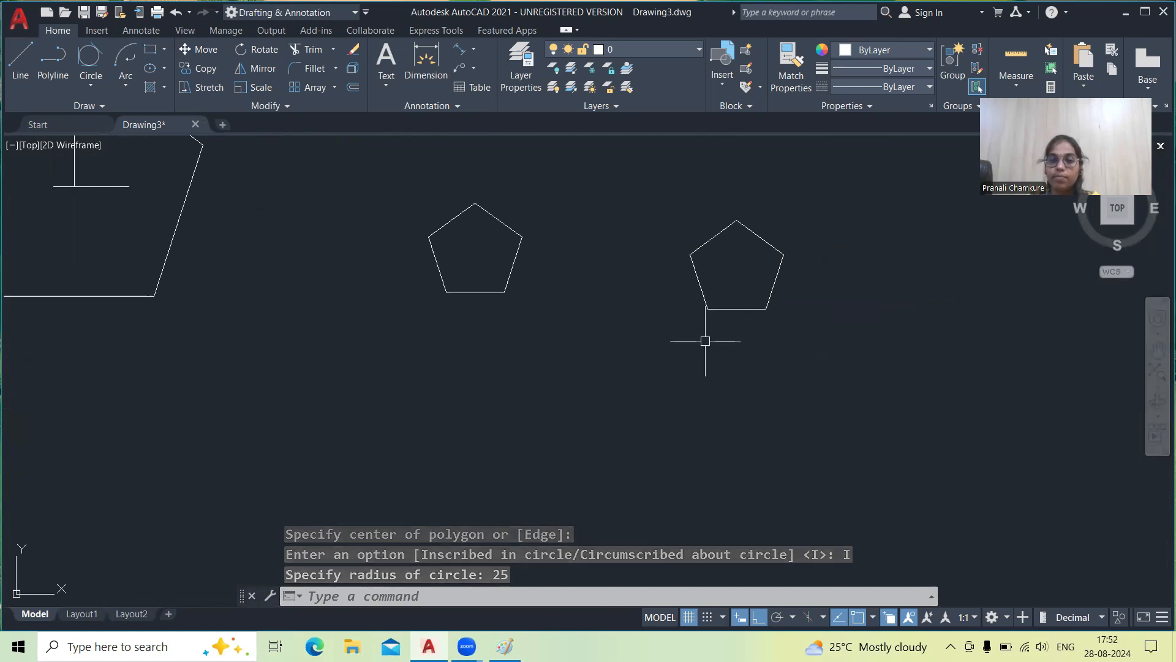
pyautogui.click(473, 50)
pyautogui.click(484, 74)
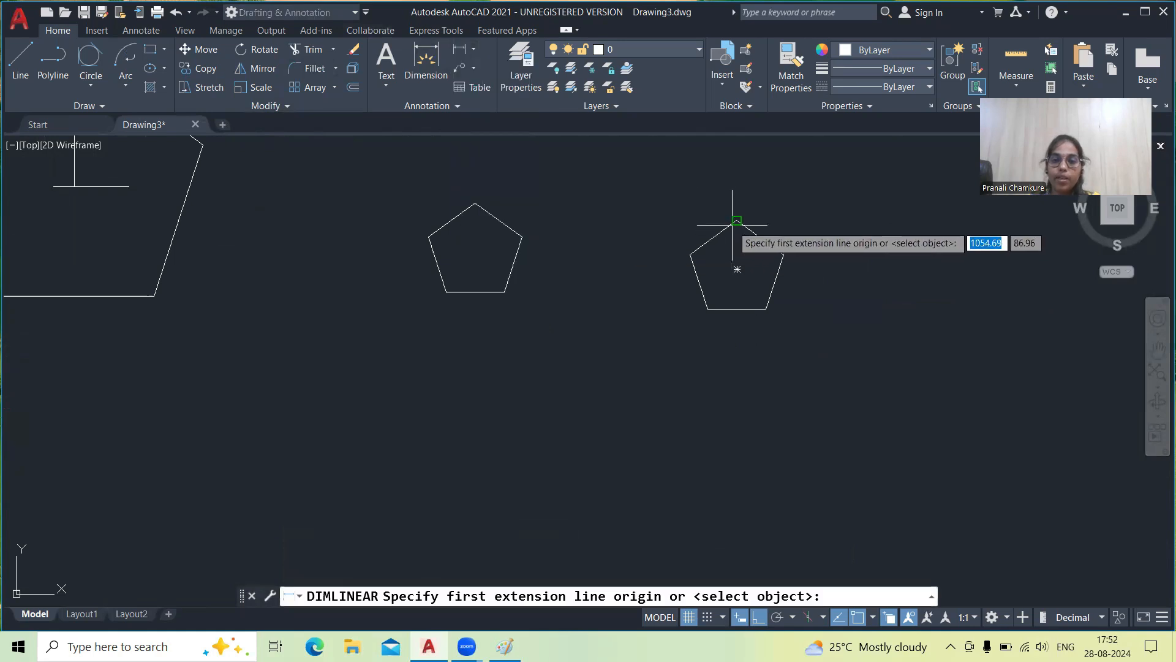
pyautogui.click(737, 221)
pyautogui.click(737, 269)
pyautogui.click(776, 255)
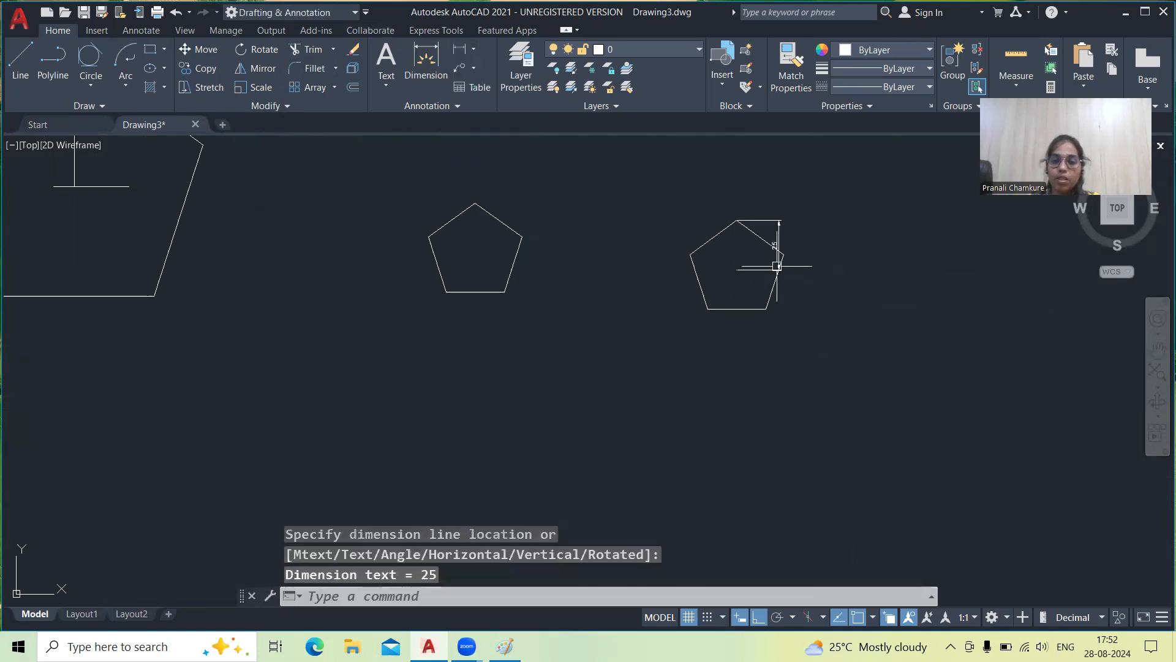
# Draw a six-sided polygon inscribed in a circle of radius about 41, below the undimensioned small hexagon with one vertex pointing up
pyautogui.scroll(3, 779, 252)
pyautogui.scroll(-5, 687, 259)
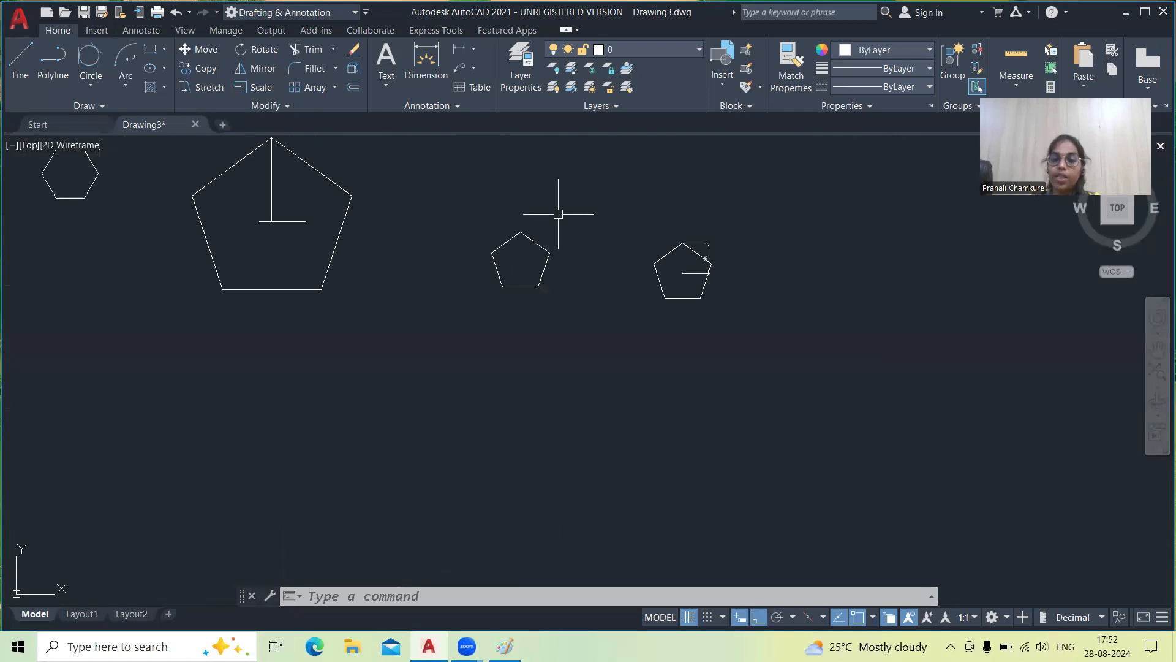
pyautogui.scroll(-2, 573, 221)
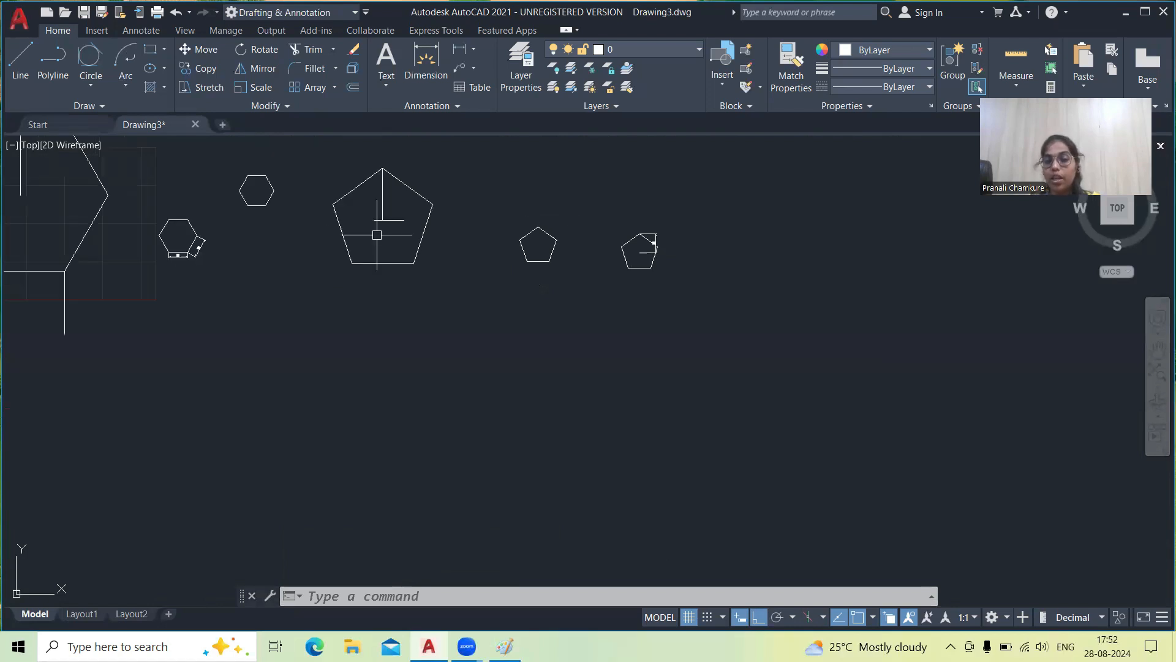
pyautogui.moveTo(297, 228); pyautogui.dragTo(375, 242, button='middle')
pyautogui.scroll(4, 436, 231)
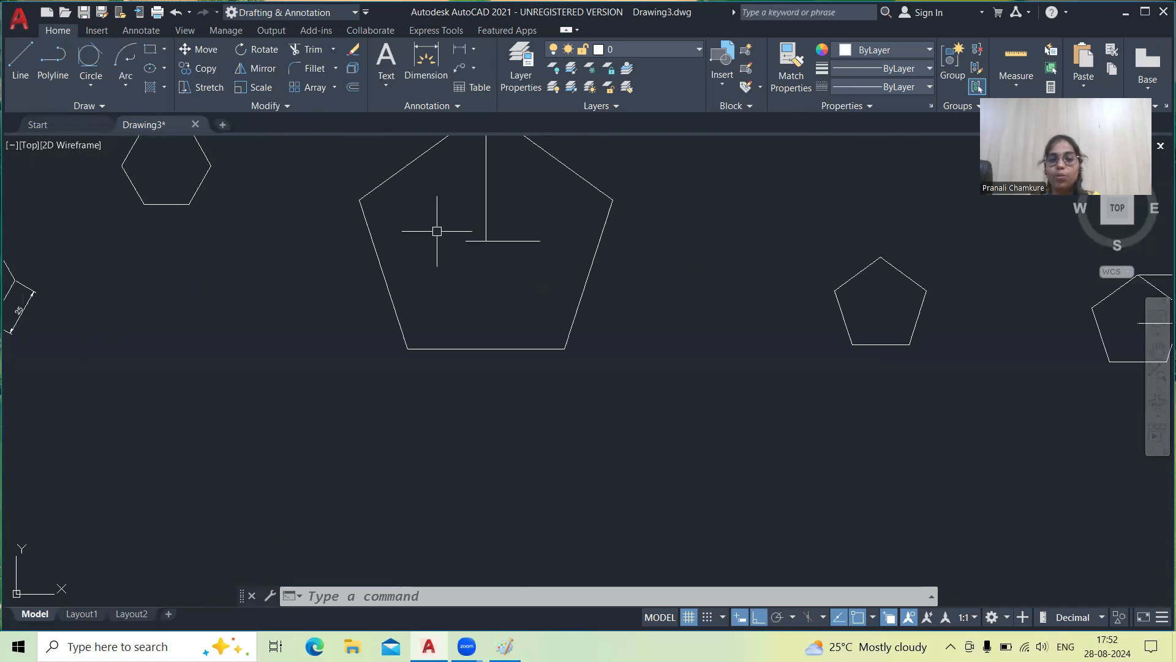
pyautogui.write('l')
pyautogui.press('Return')
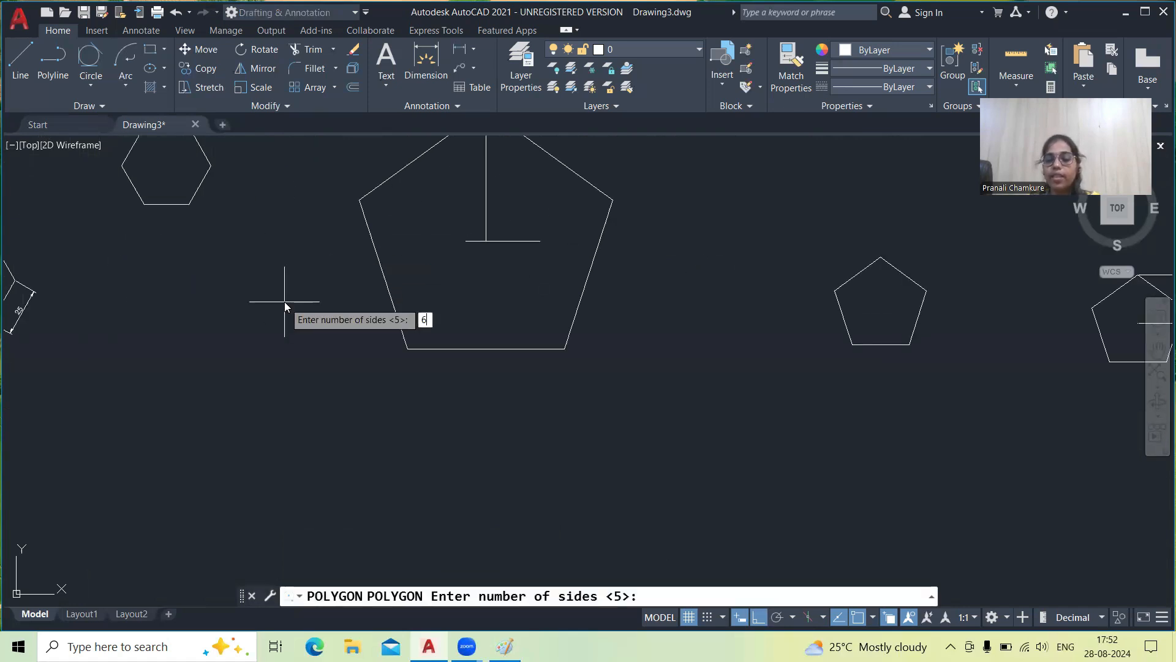
pyautogui.press('Return')
pyautogui.click(216, 351)
pyautogui.click(288, 386)
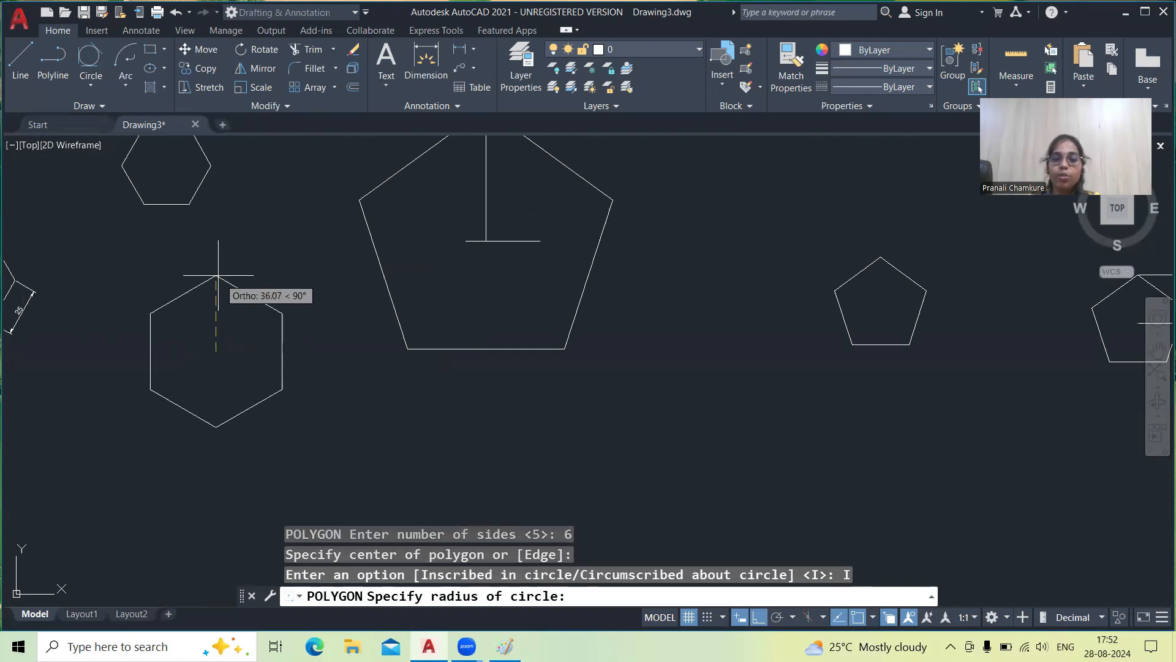
pyautogui.scroll(-2, 242, 289)
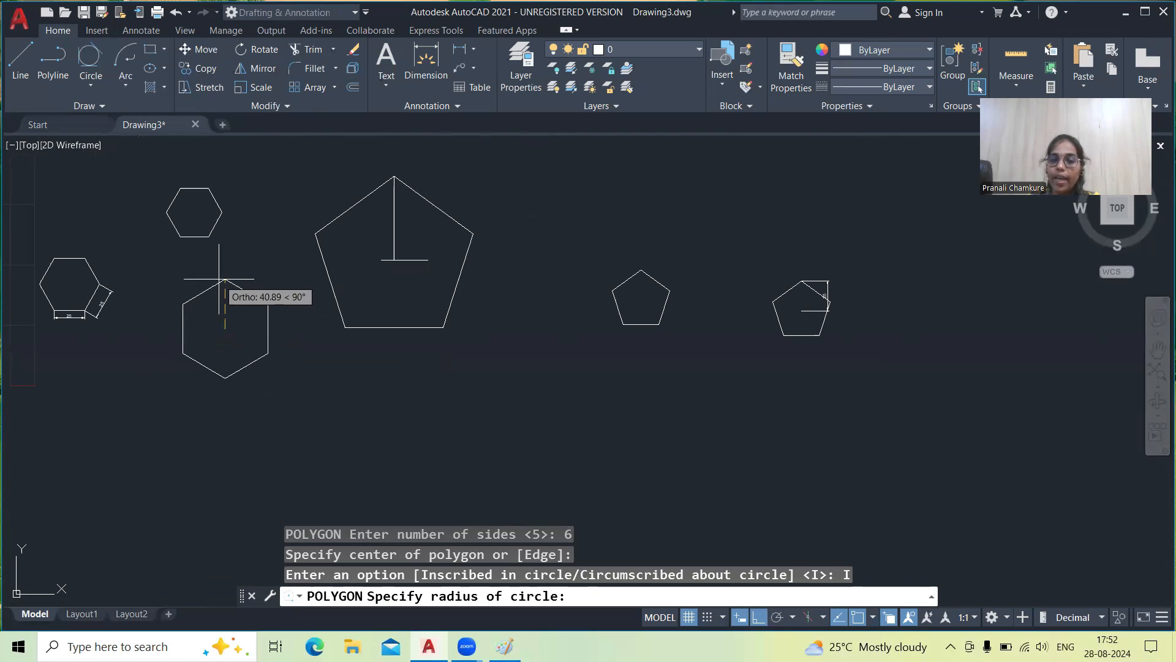
pyautogui.click(219, 279)
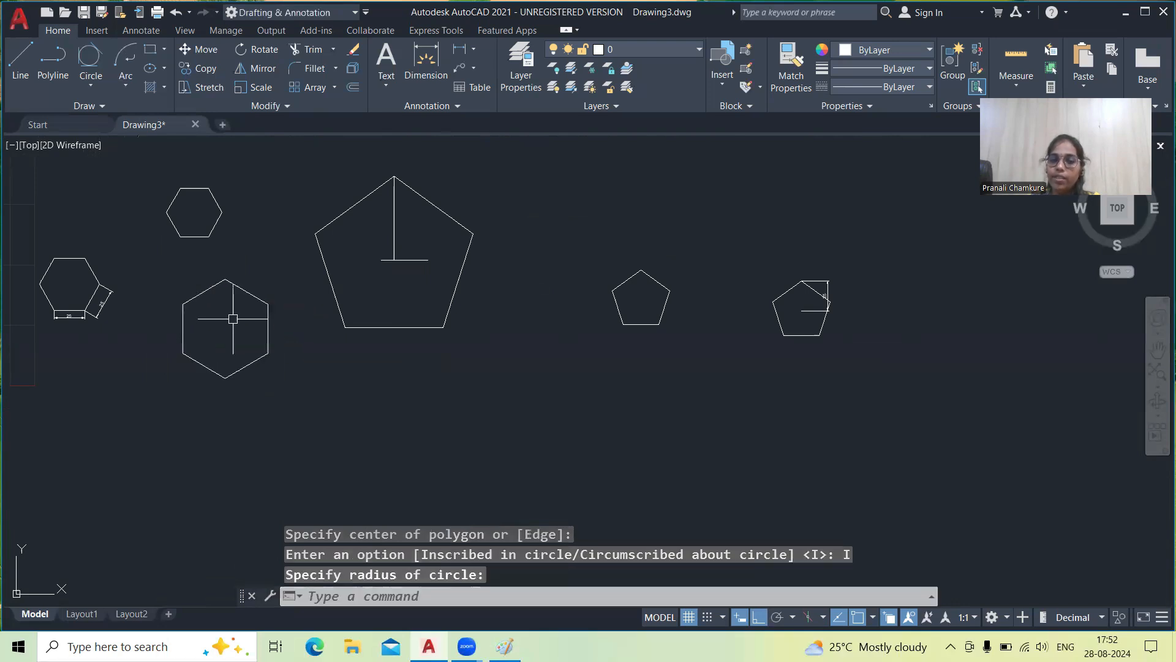
# Delete all the polygons, lines and dimensions in the drawing
pyautogui.moveTo(152, 287); pyautogui.dragTo(293, 292, button='middle')
pyautogui.moveTo(405, 282); pyautogui.dragTo(576, 299, button='middle')
pyautogui.moveTo(220, 215); pyautogui.dragTo(252, 313, button='middle')
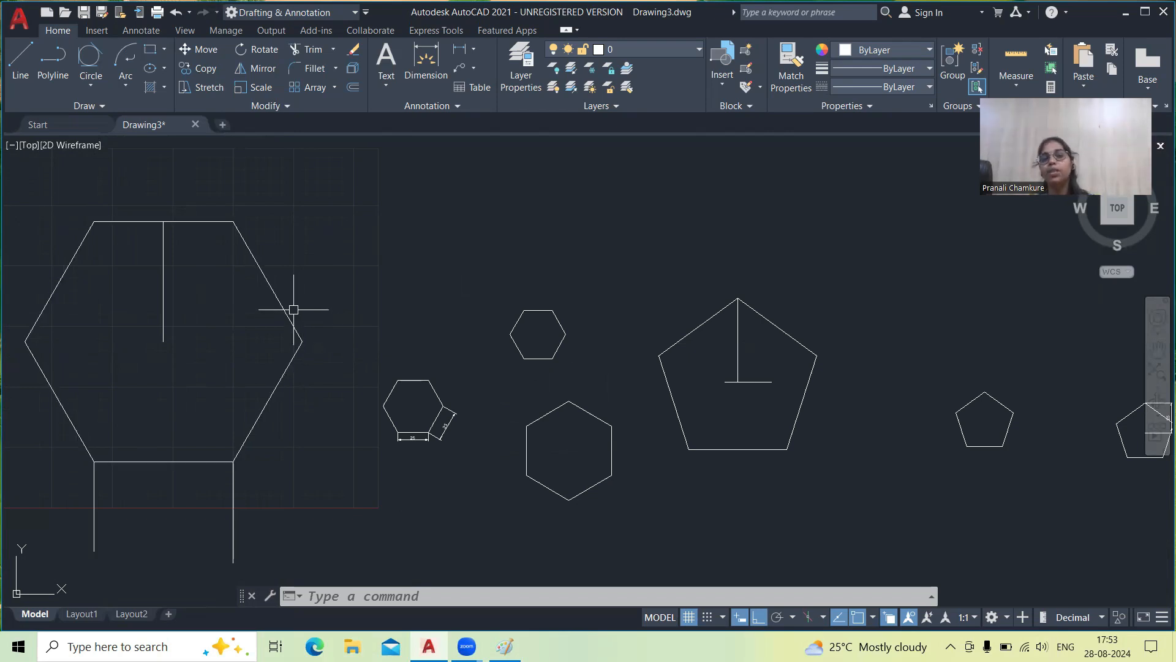
pyautogui.moveTo(283, 310)
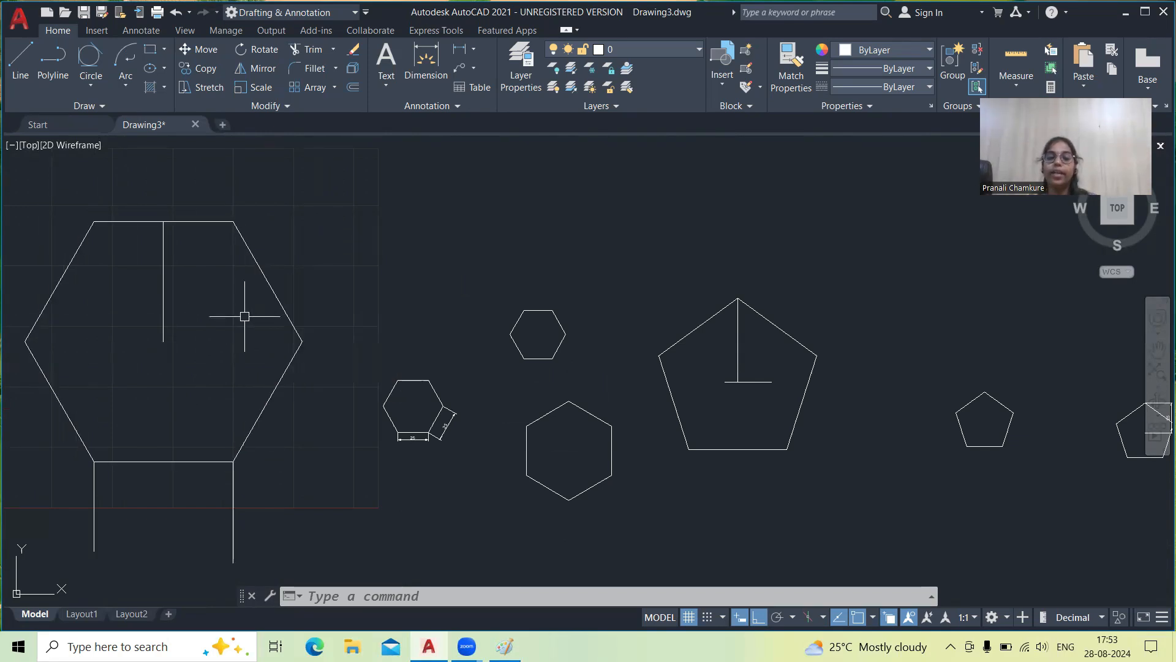
pyautogui.scroll(-2, 244, 317)
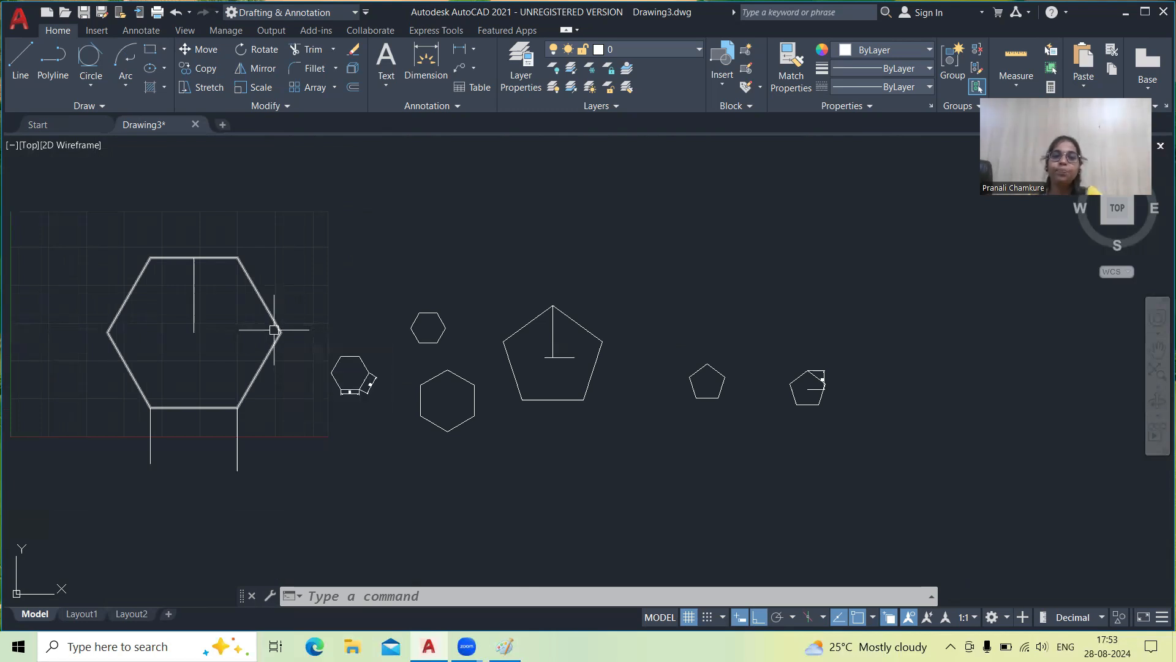
pyautogui.click(895, 432)
pyautogui.moveTo(874, 369)
pyautogui.mouseDown()
pyautogui.moveTo(37, 231)
pyautogui.moveTo(210, 539)
pyautogui.moveTo(318, 523)
pyautogui.mouseUp()
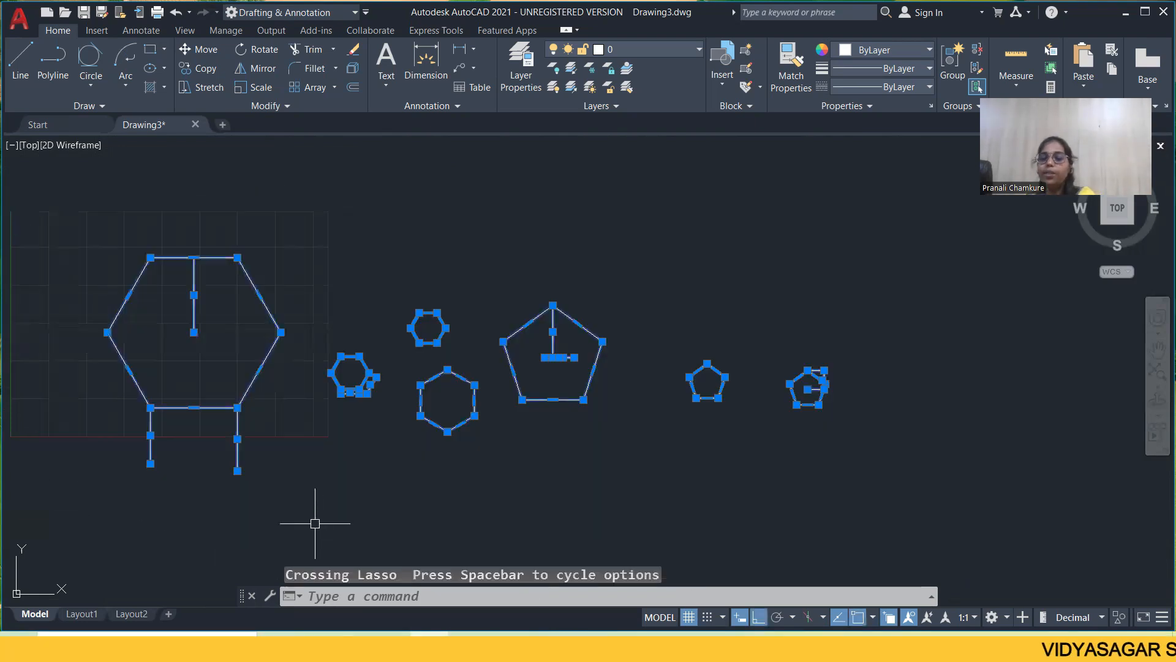
pyautogui.press('Delete')
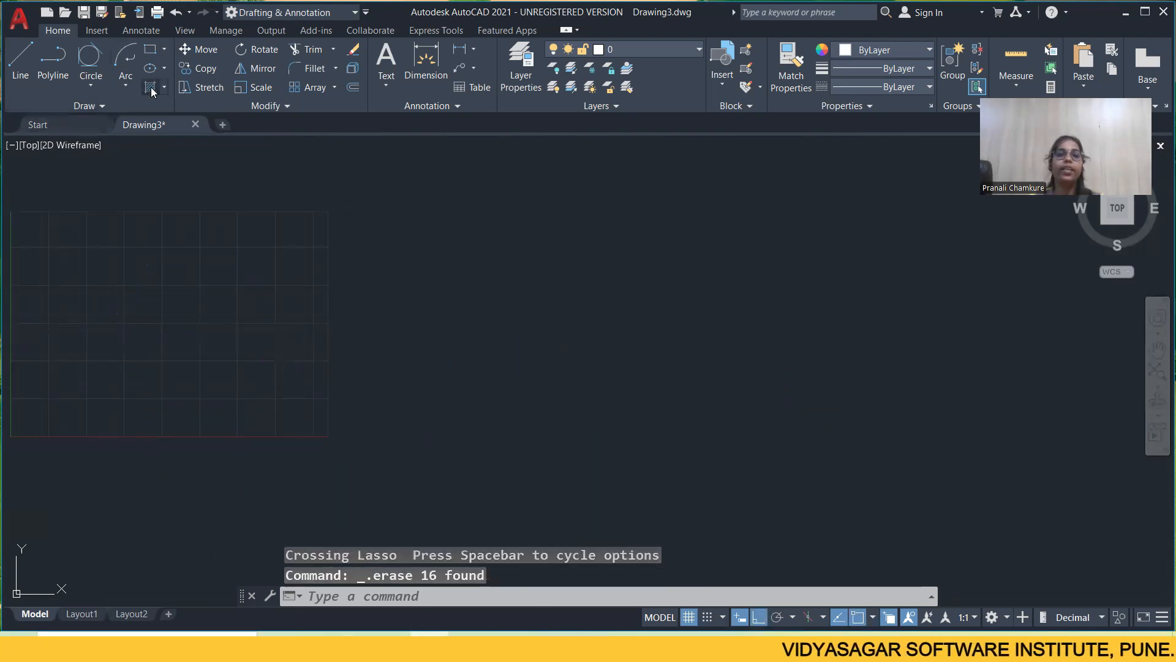
pyautogui.scroll(5, 362, 266)
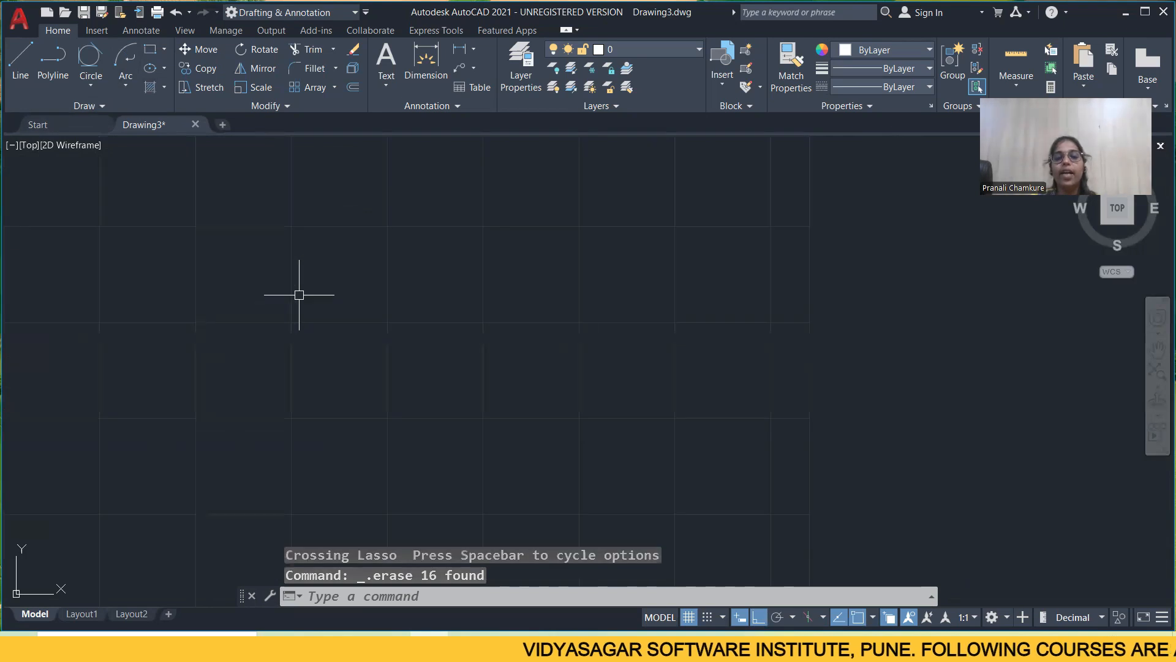
pyautogui.scroll(-2, 351, 278)
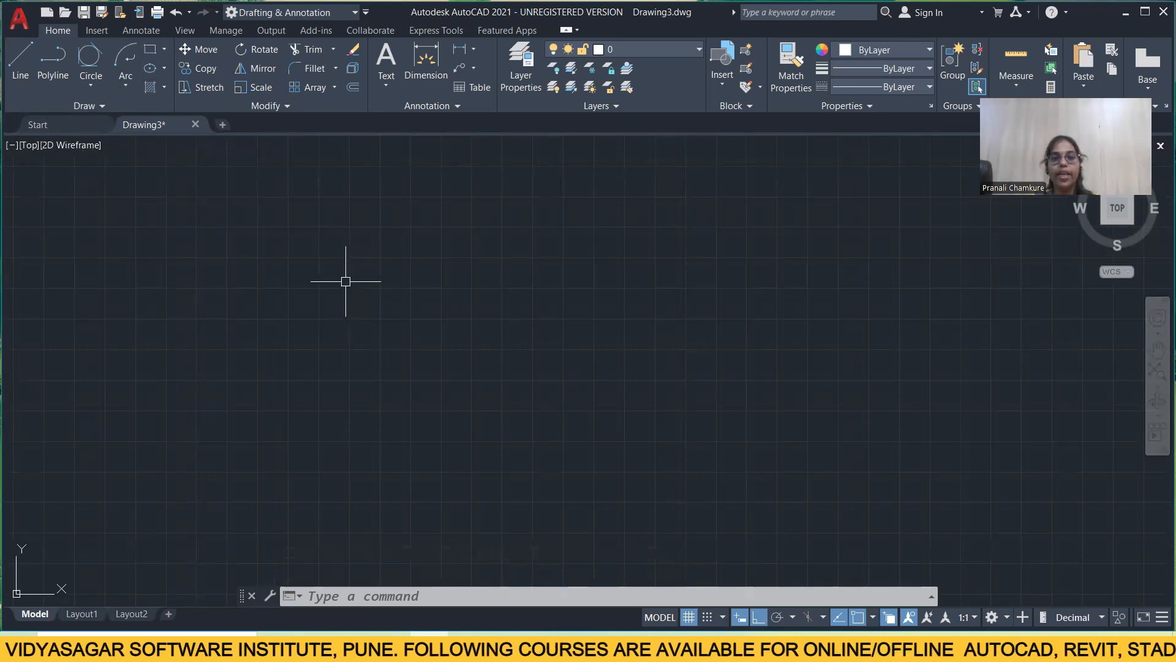
pyautogui.write('el')
pyautogui.press('Return')
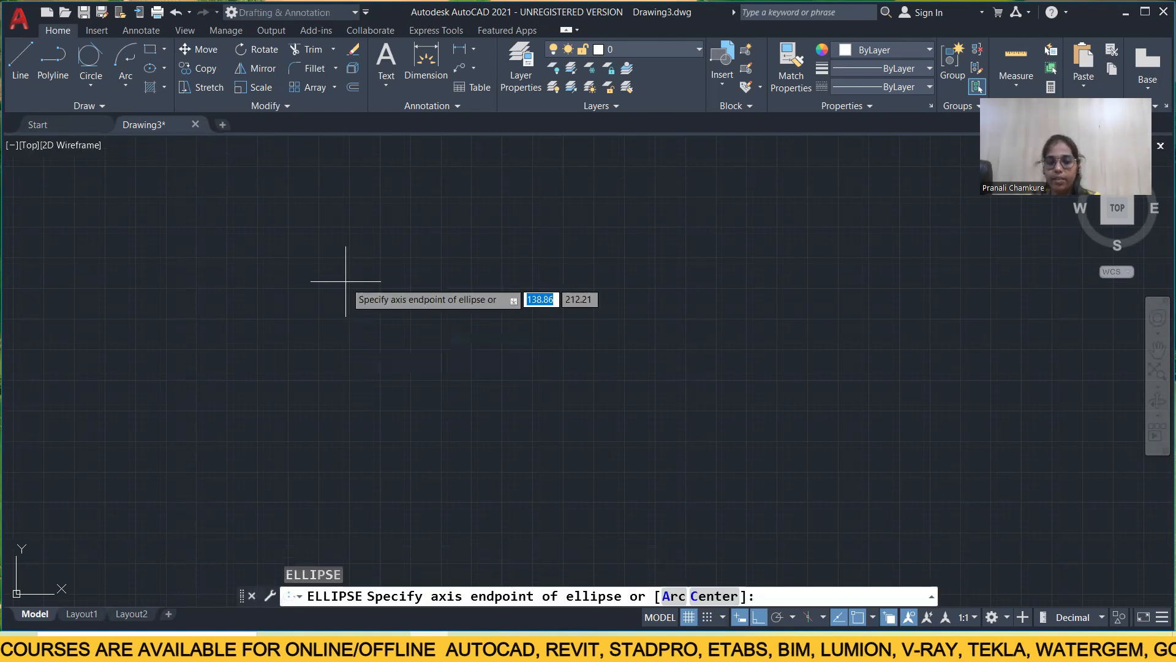
pyautogui.press('Escape')
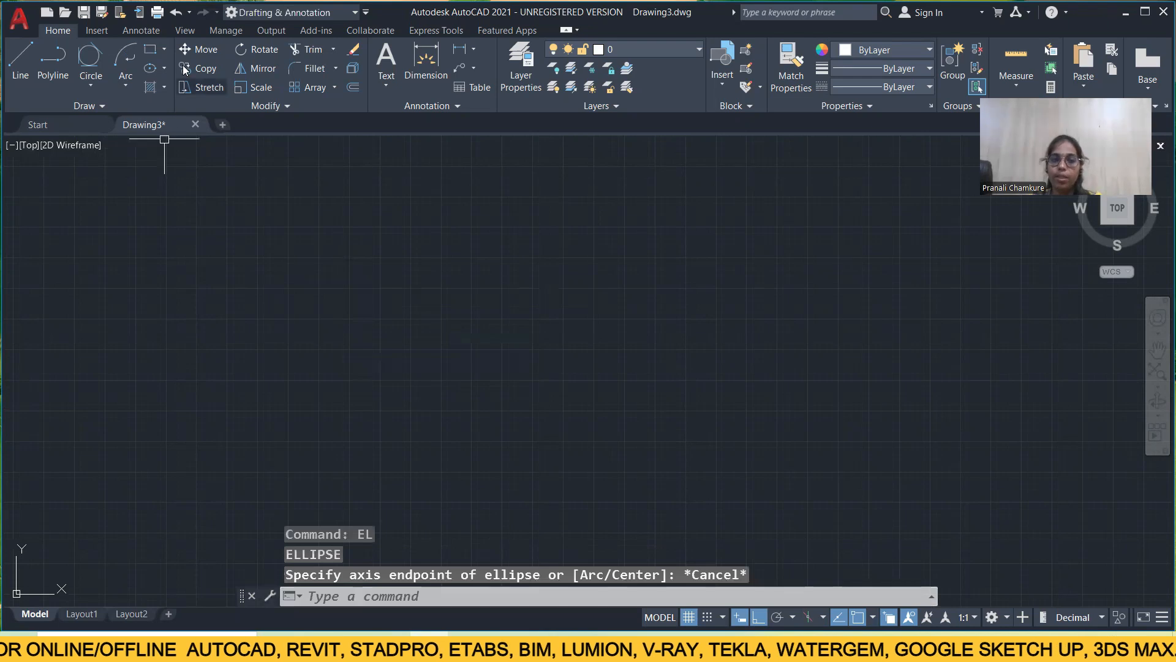
pyautogui.click(167, 51)
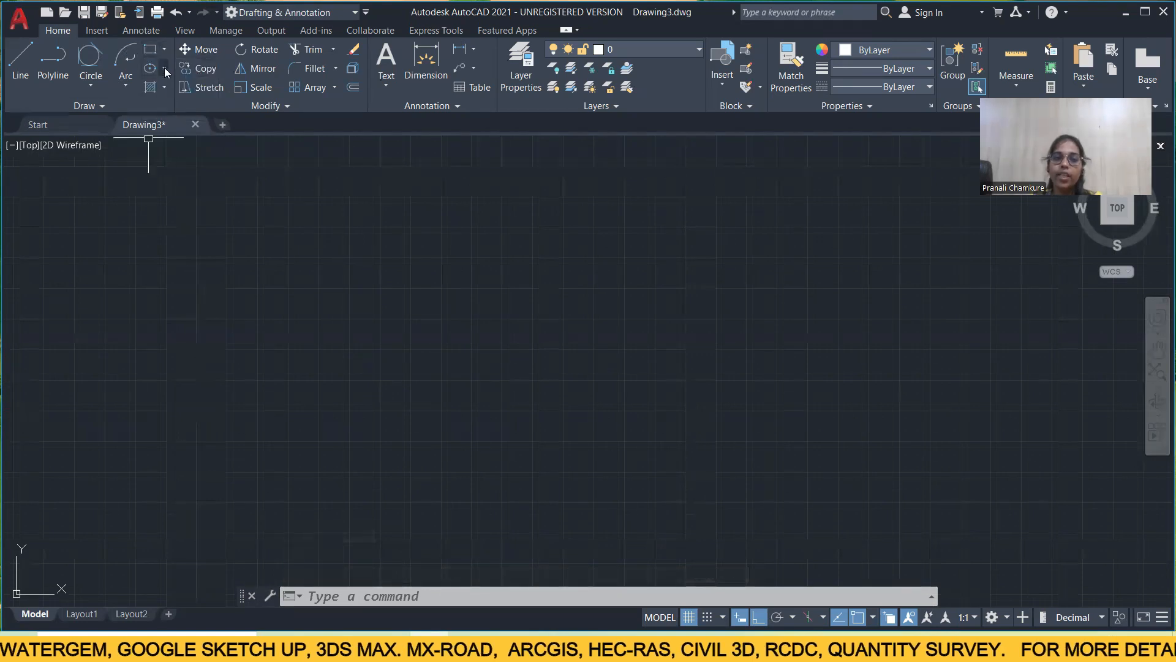
pyautogui.click(165, 68)
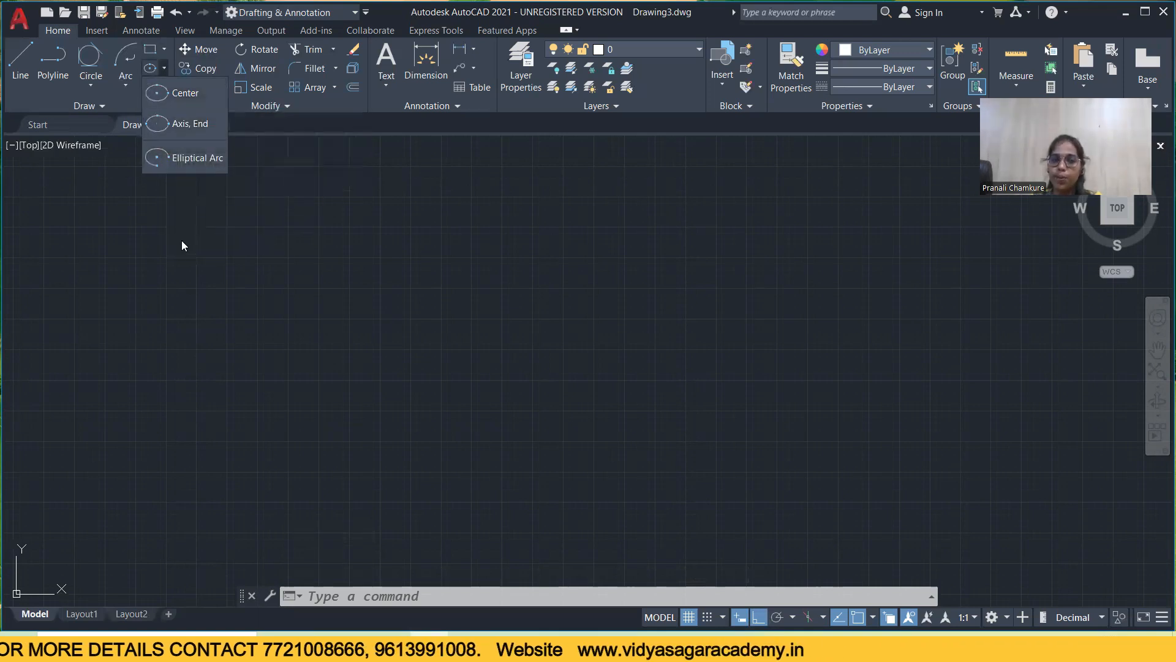
pyautogui.click(184, 264)
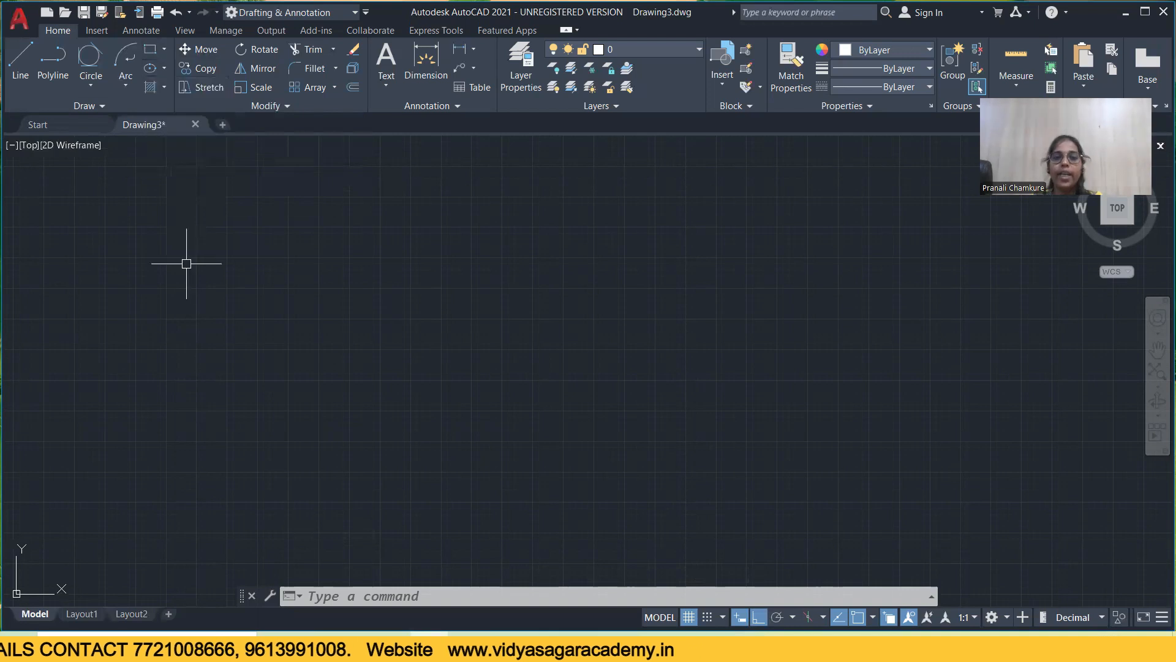
# Draw an ellipse by its axis endpoints in the empty drawing, with a horizontal major axis about 78 units long
pyautogui.write('E')
pyautogui.press('Return')
pyautogui.click(218, 285)
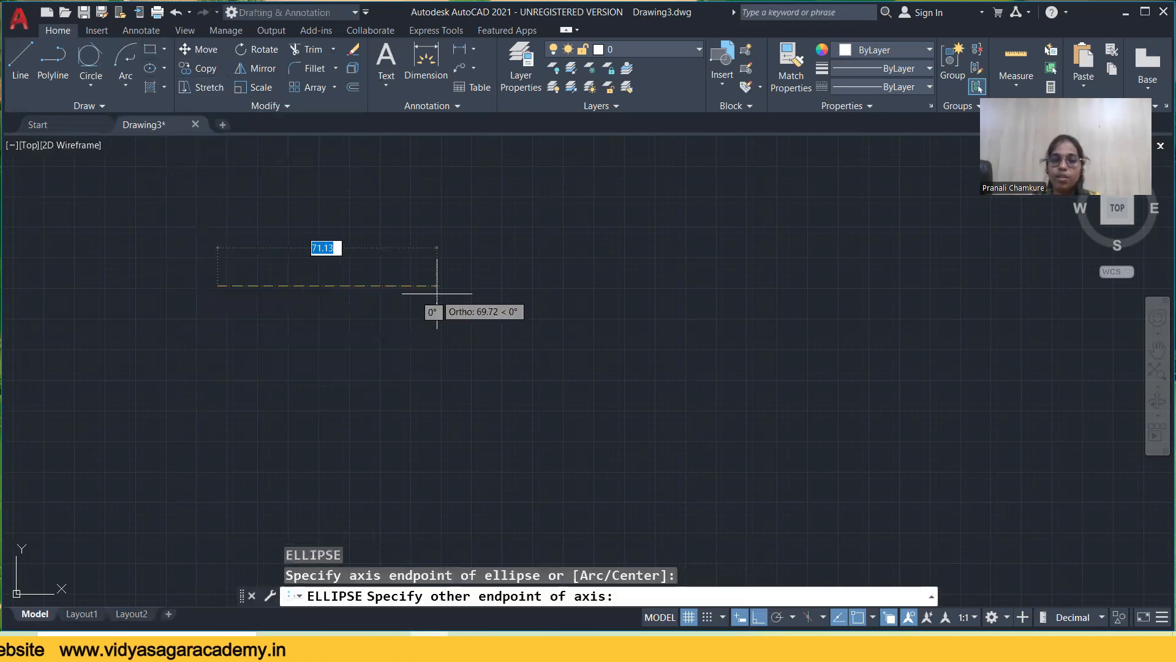
pyautogui.click(454, 285)
pyautogui.click(362, 202)
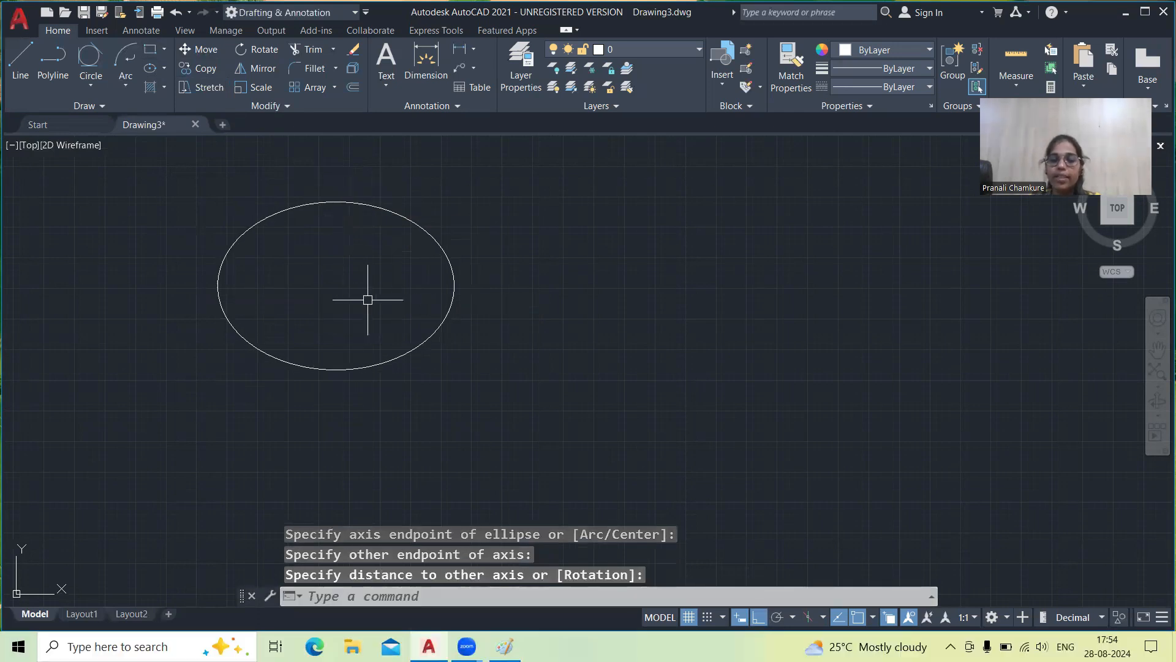
# Draw a horizontal line across the ellipse's full major axis, from its left quadrant to its right quadrant
pyautogui.write('l')
pyautogui.press('Return')
pyautogui.click(218, 285)
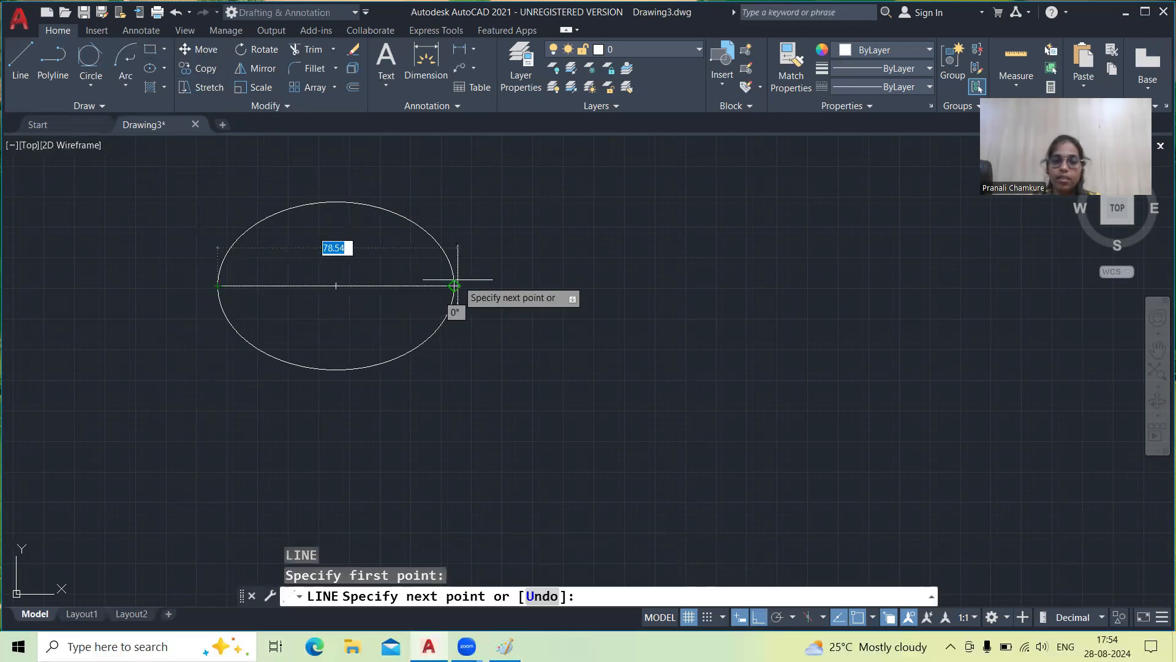
pyautogui.click(454, 285)
pyautogui.rightClick(457, 286)
pyautogui.click(482, 295)
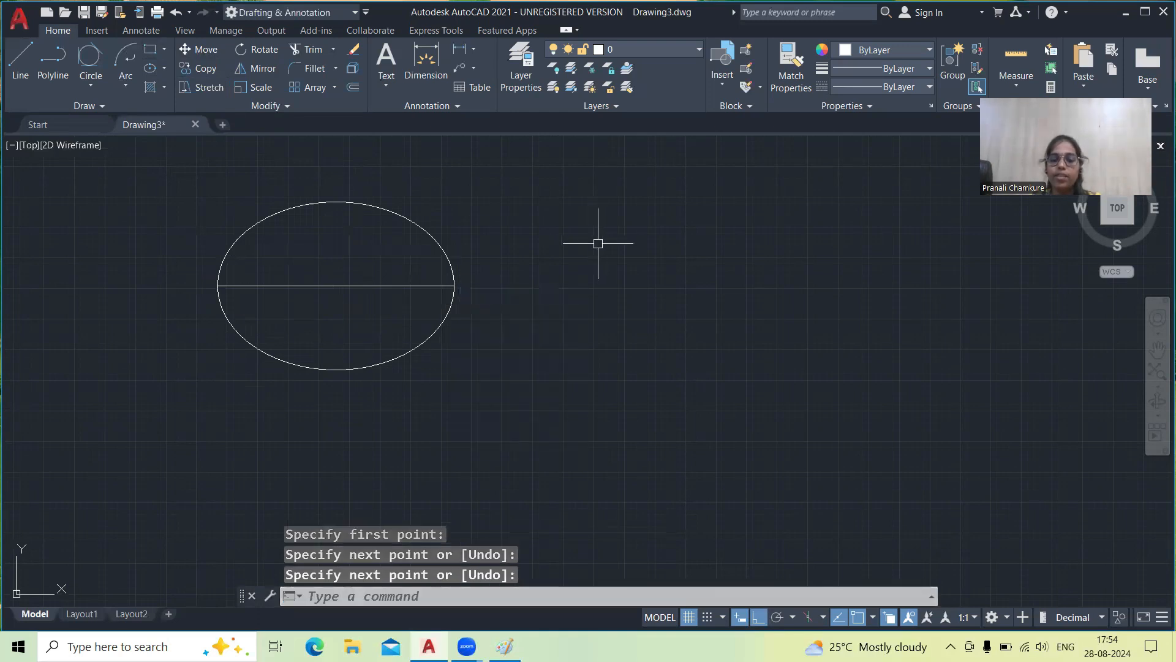
# Draw a second, smaller horizontal ellipse by its axis endpoints, to the right of the first one
pyautogui.write('el')
pyautogui.press('Return')
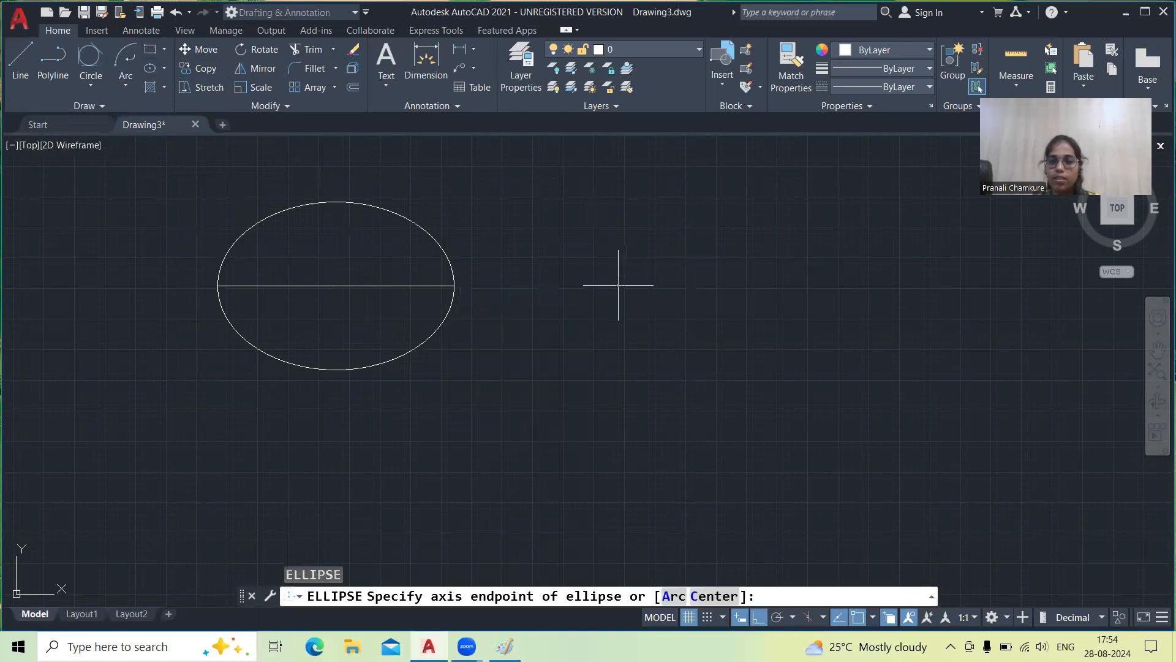
pyautogui.click(618, 285)
pyautogui.click(789, 308)
pyautogui.click(772, 349)
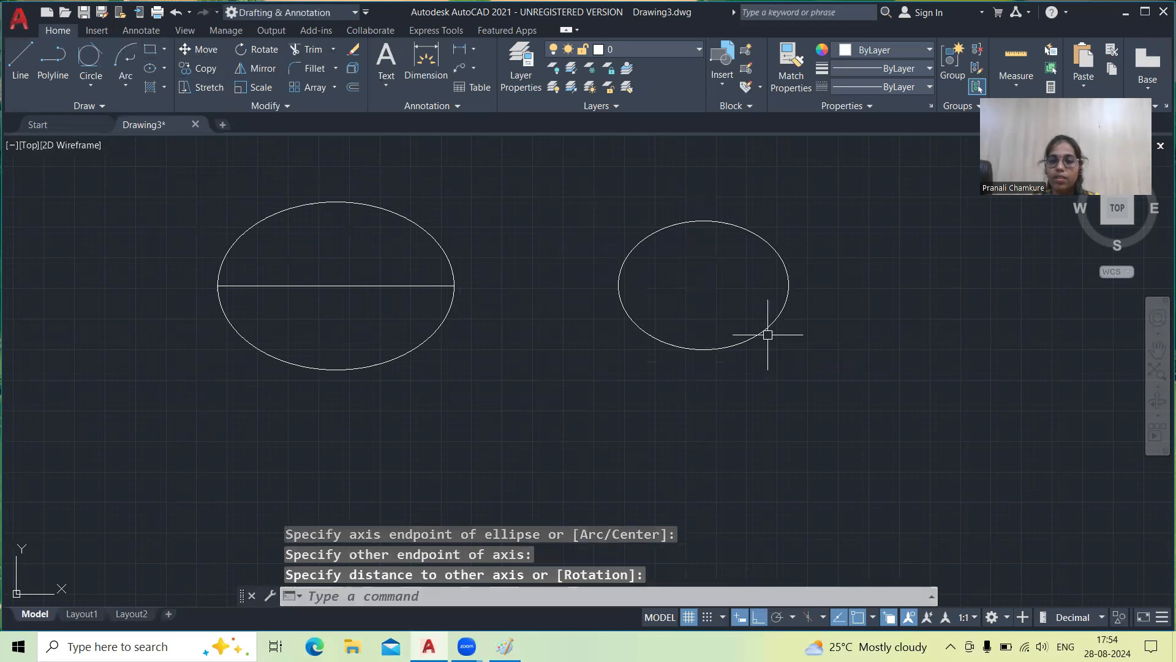
pyautogui.write('l')
pyautogui.press('Return')
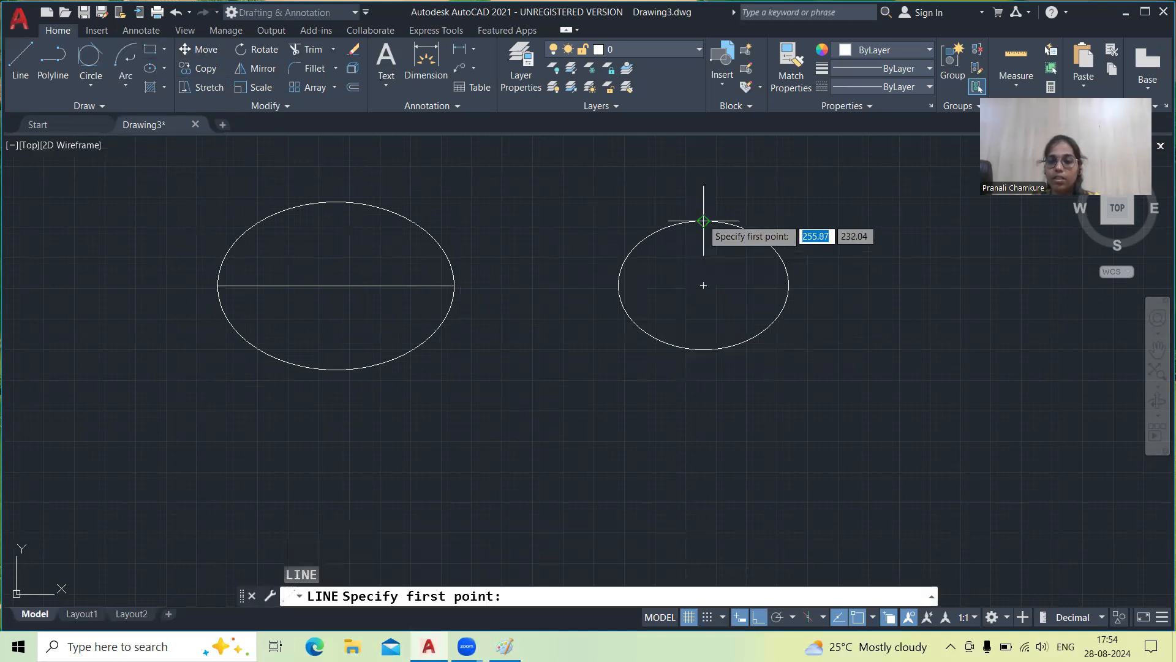
pyautogui.click(704, 285)
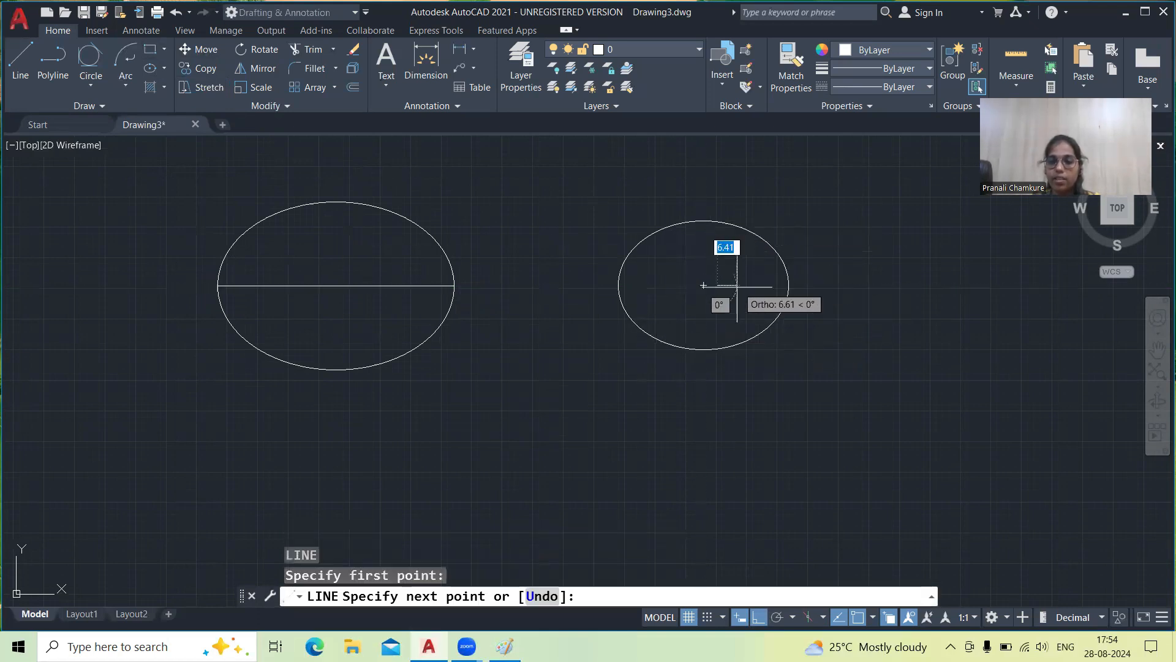
pyautogui.press('Escape')
# Draw a line from the smaller ellipse's centre to its right-hand quadrant to mark half the major axis
pyautogui.press('Return')
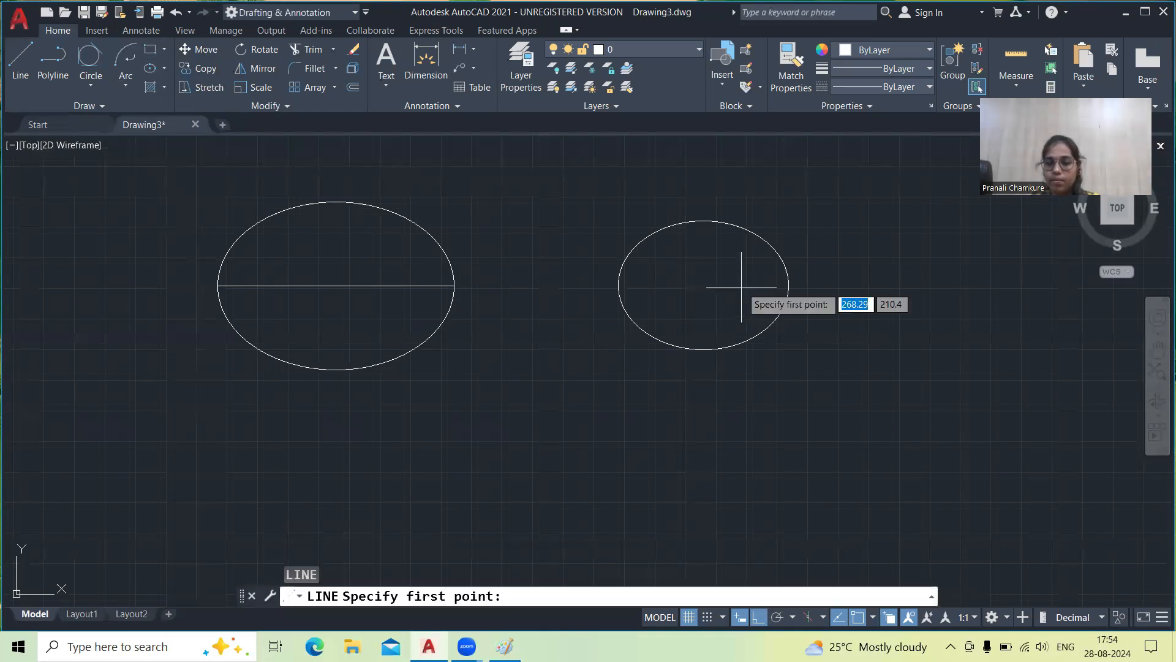
pyautogui.click(703, 285)
pyautogui.click(790, 284)
pyautogui.rightClick(789, 285)
pyautogui.click(808, 291)
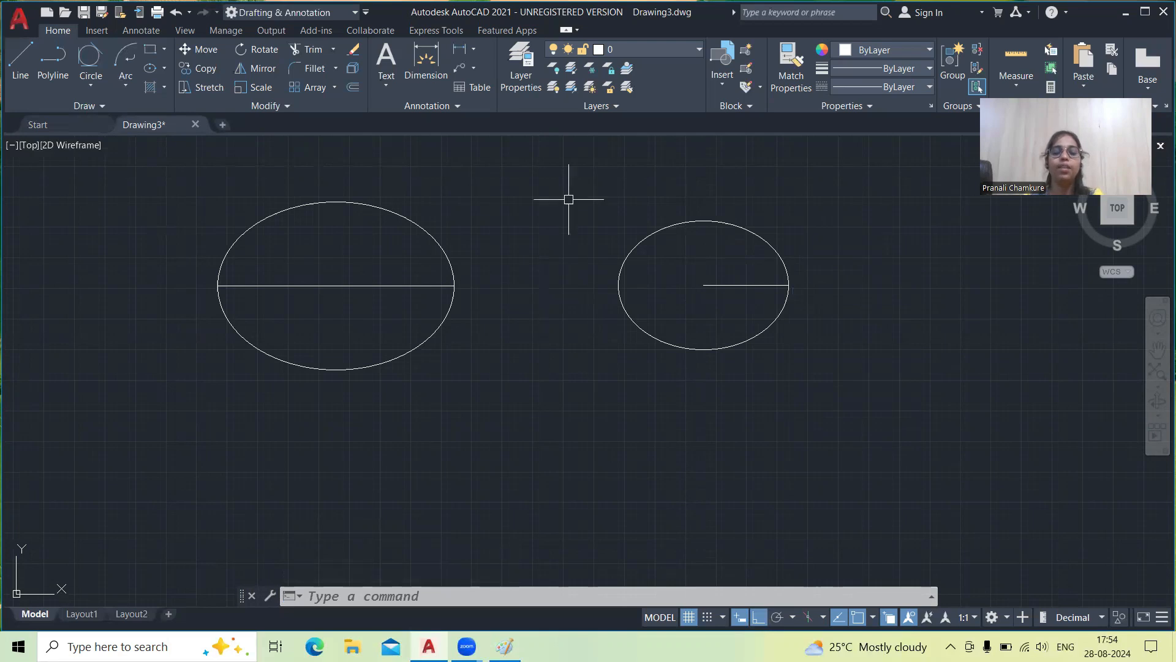
# Draw an ellipse below the first two with a horizontal axis of 120 and a distance of 25 to the other axis
pyautogui.write('l')
pyautogui.press('Return')
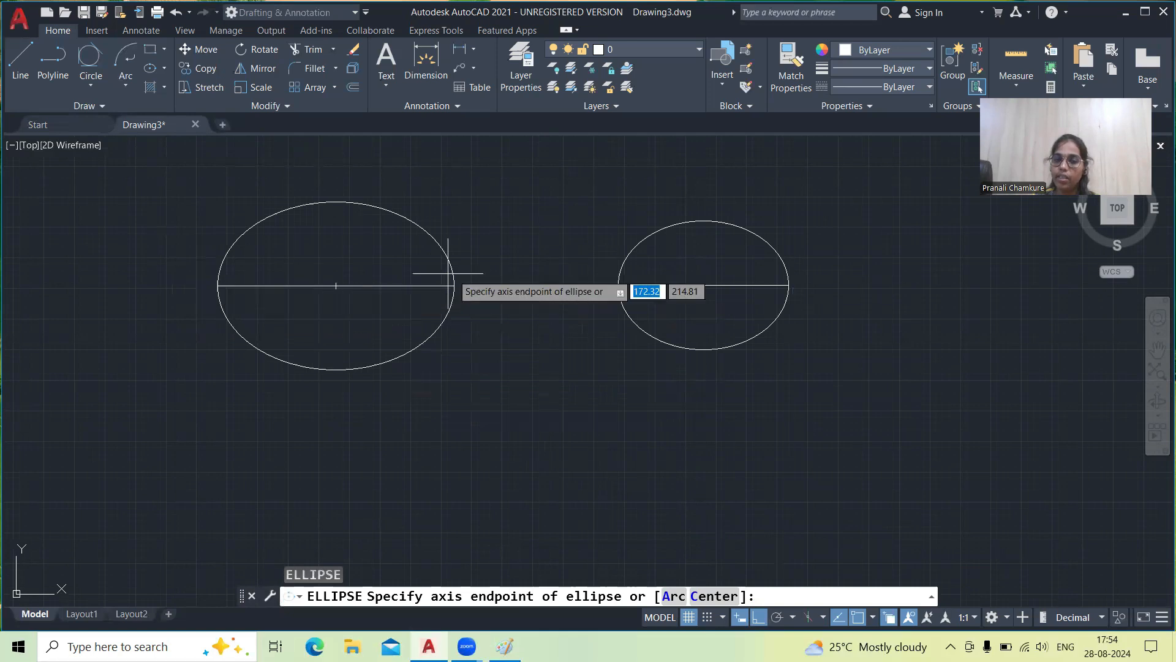
pyautogui.moveTo(293, 353); pyautogui.dragTo(205, 188, button='middle')
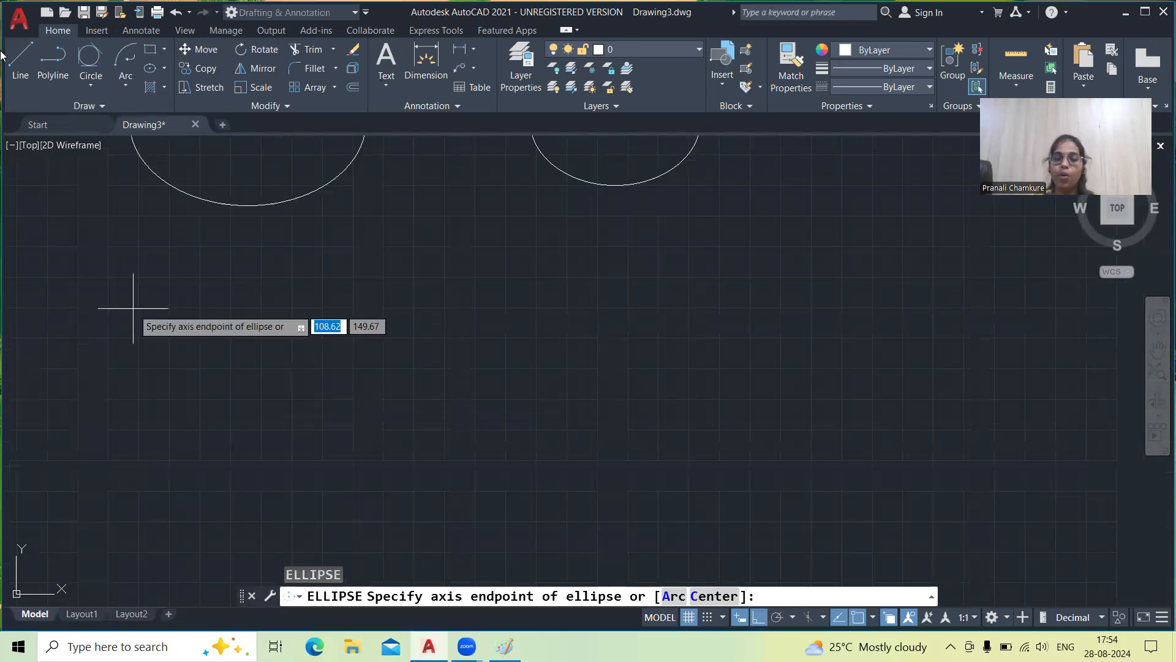
pyautogui.click(283, 380)
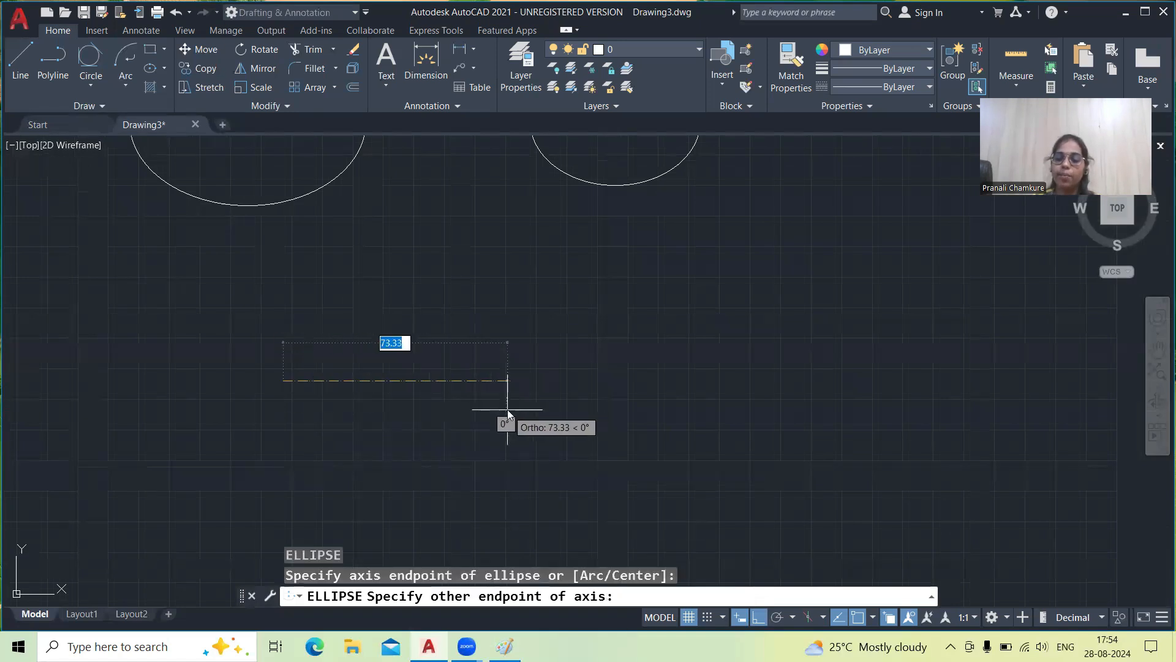
pyautogui.write('120')
pyautogui.press('Return')
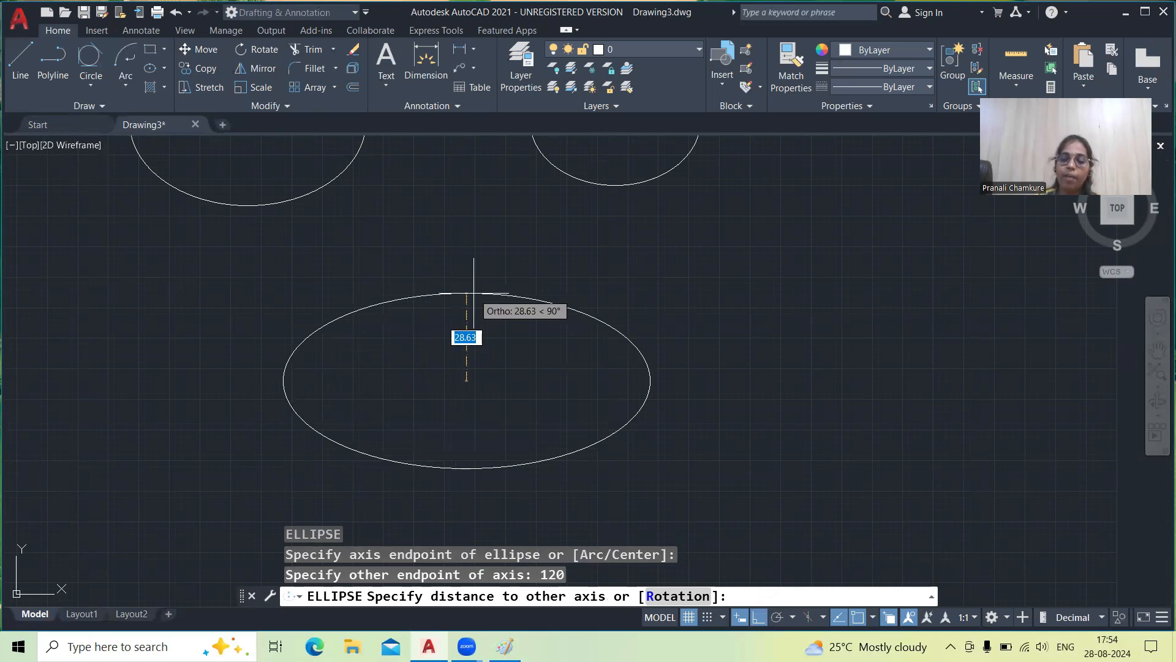
pyautogui.write('25')
pyautogui.press('Return')
# Draw a vertical line from the first ellipse's centre to its top quadrant to mark half the minor axis
pyautogui.scroll(4, 473, 285)
pyautogui.scroll(-6, 473, 285)
pyautogui.moveTo(415, 308); pyautogui.dragTo(438, 365, button='middle')
pyautogui.write('l')
pyautogui.press('Return')
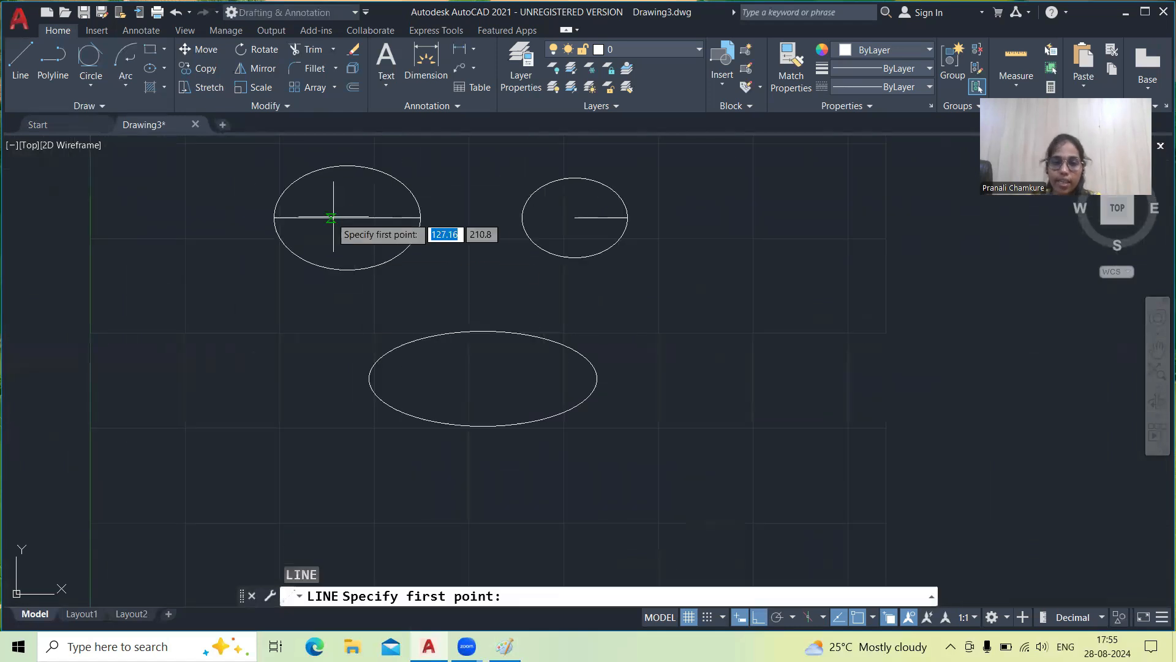
pyautogui.click(348, 218)
pyautogui.click(364, 167)
pyautogui.rightClick(362, 165)
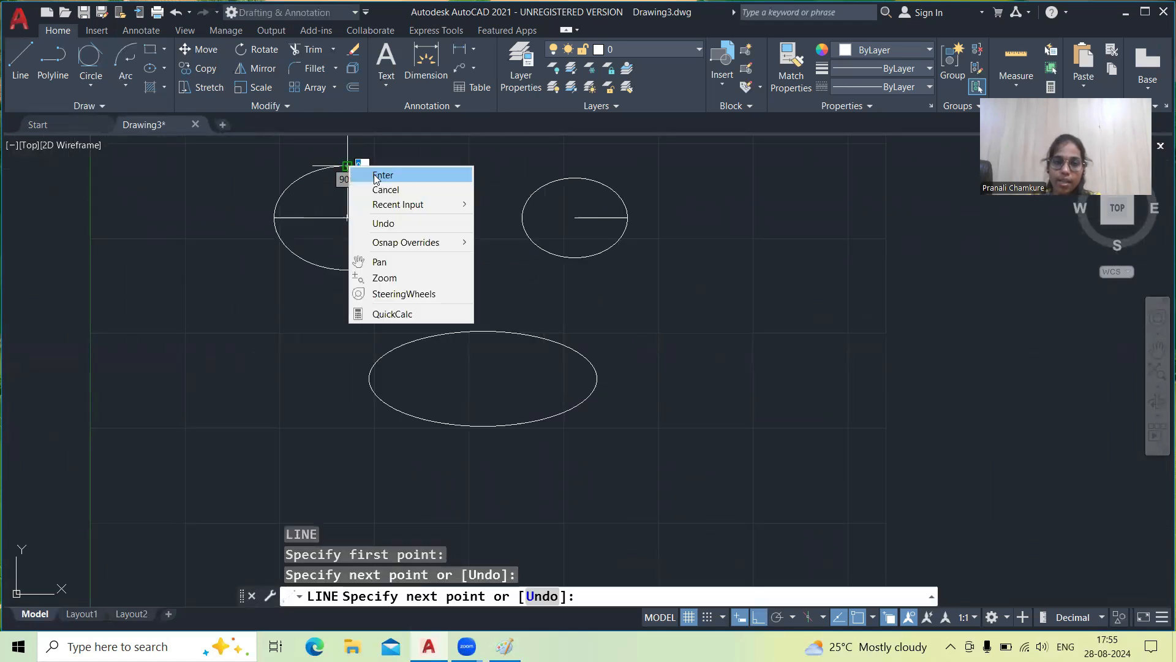
pyautogui.click(377, 174)
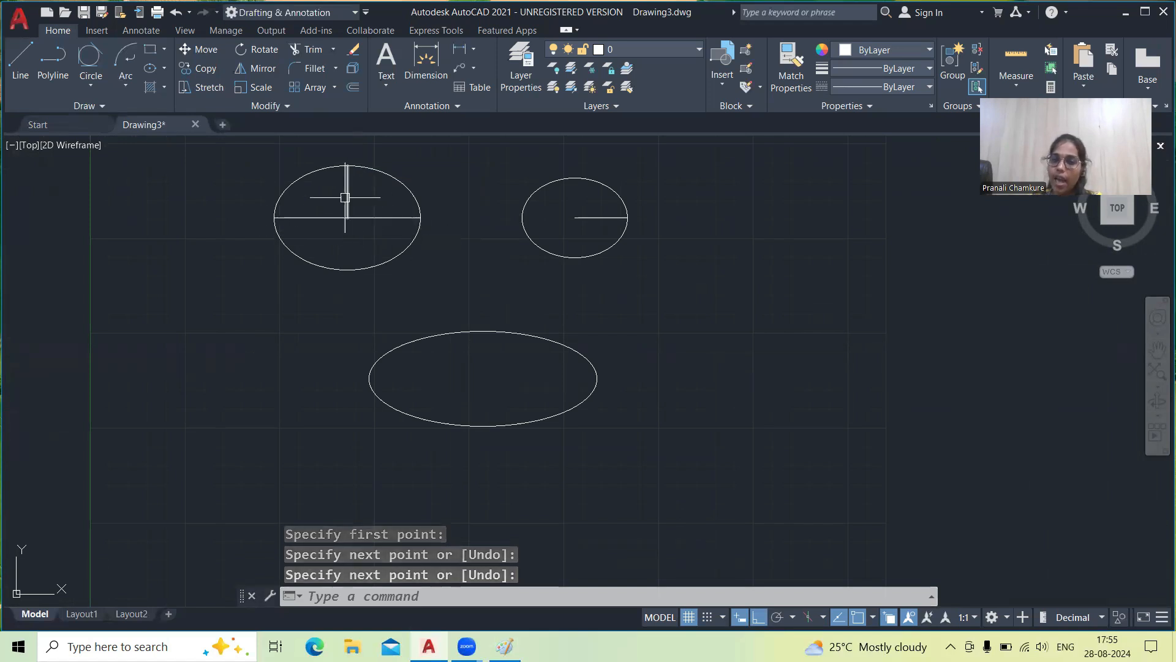
# Draw an ellipse by its centre, right of the 120-unit ellipse, with a horizontal half-axis of 60 and a vertical half-axis of 25
pyautogui.moveTo(732, 388); pyautogui.dragTo(582, 349, button='middle')
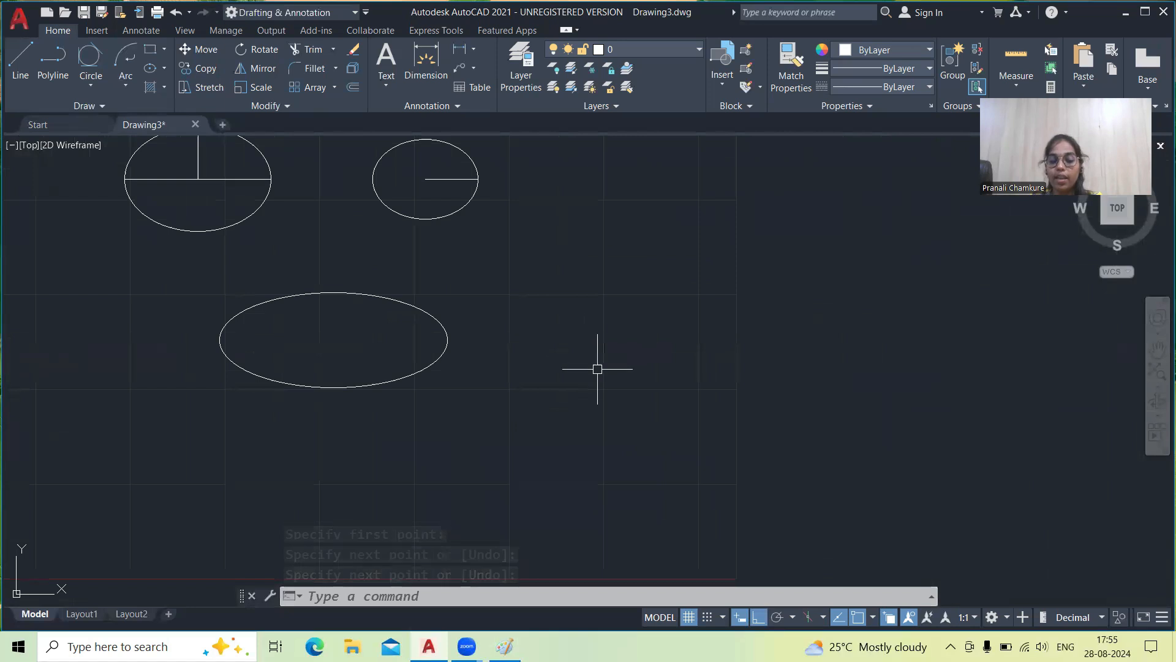
pyautogui.write('EL')
pyautogui.press('Return')
pyautogui.write('C')
pyautogui.press('Return')
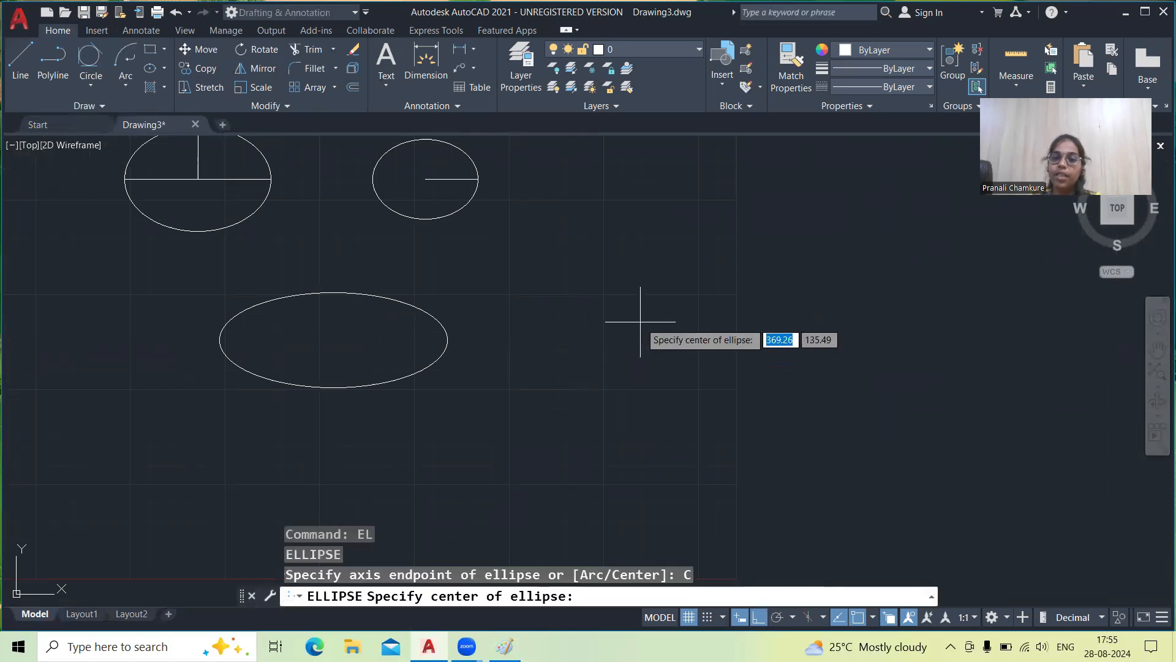
pyautogui.click(641, 321)
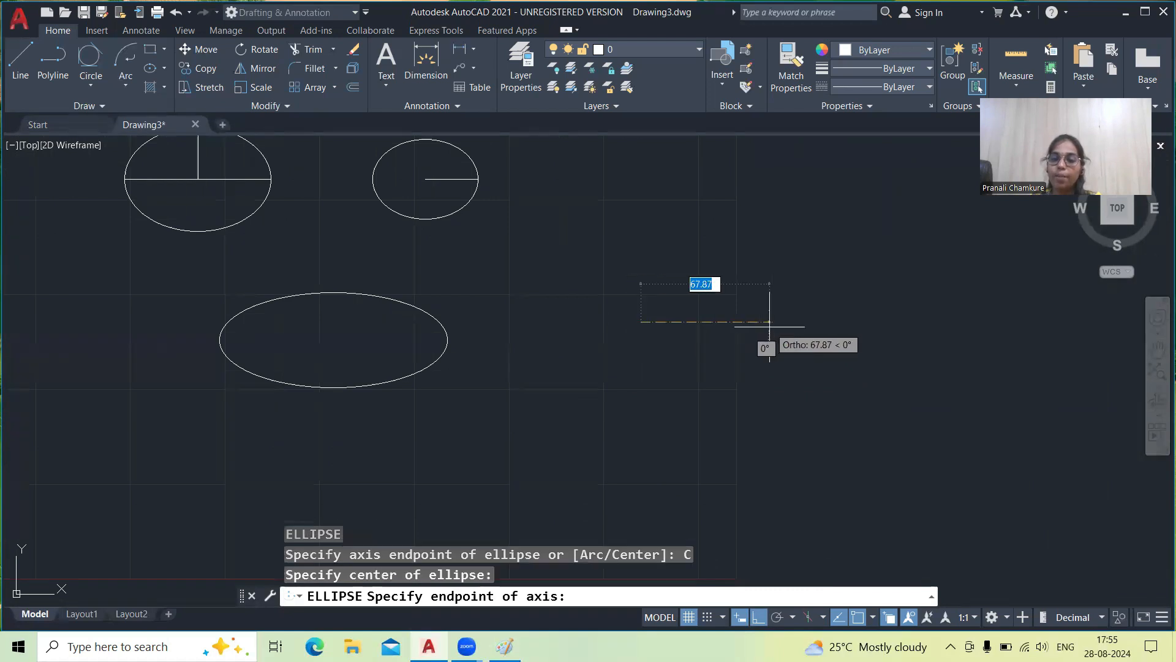
pyautogui.write('60')
pyautogui.press('Return')
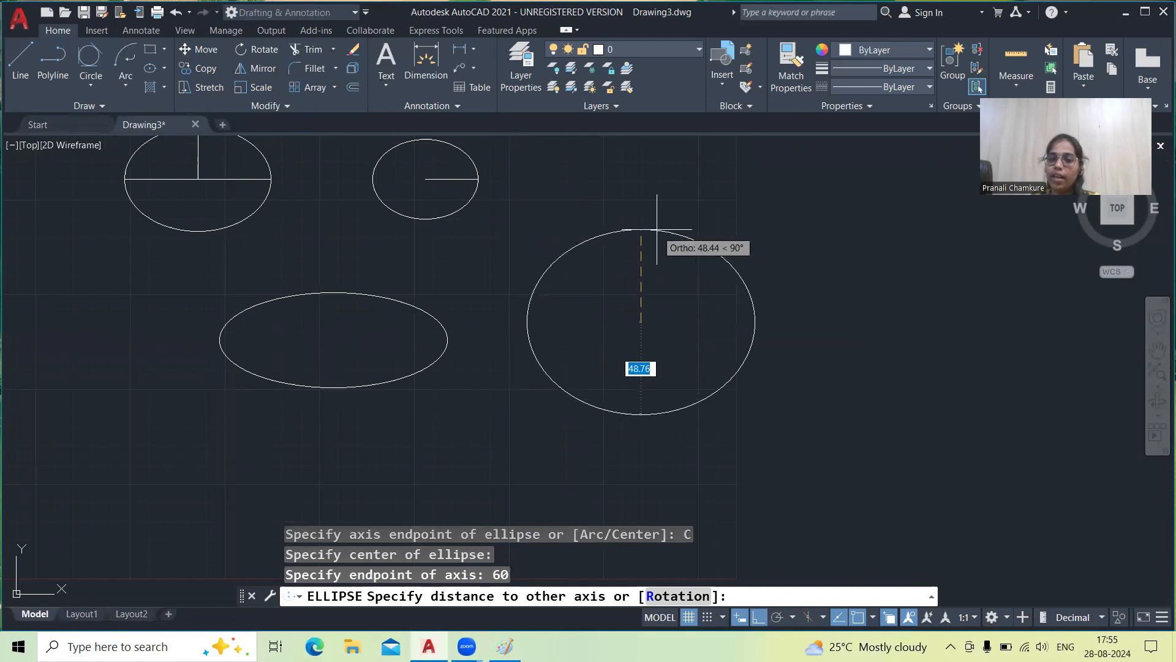
pyautogui.write('25')
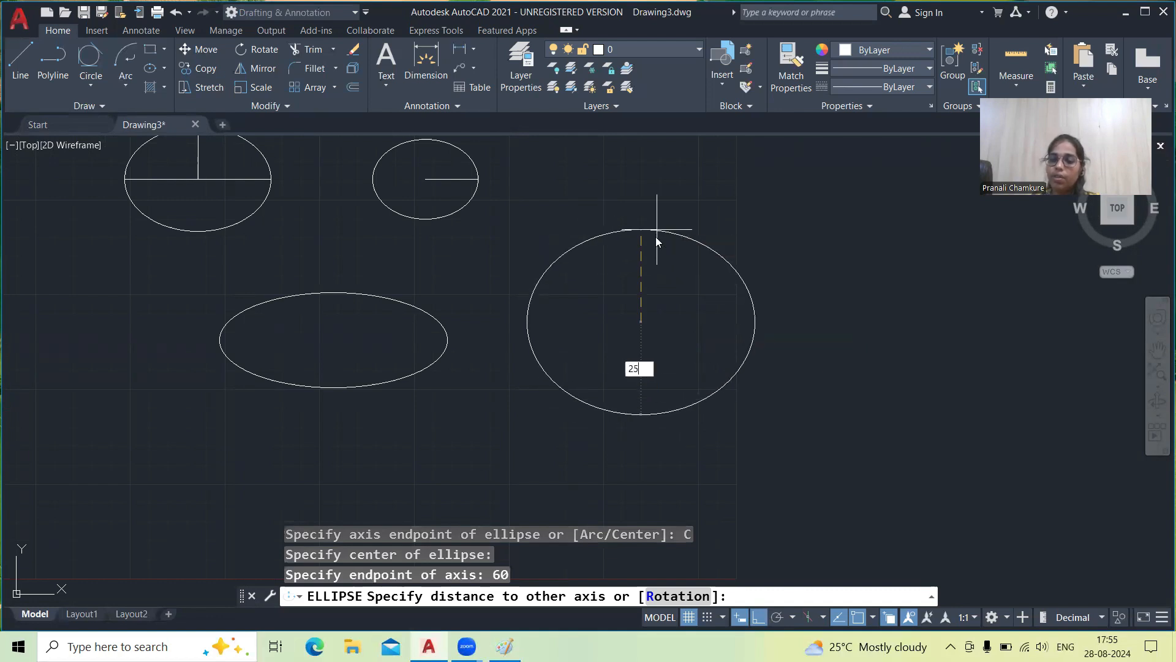
pyautogui.press('Return')
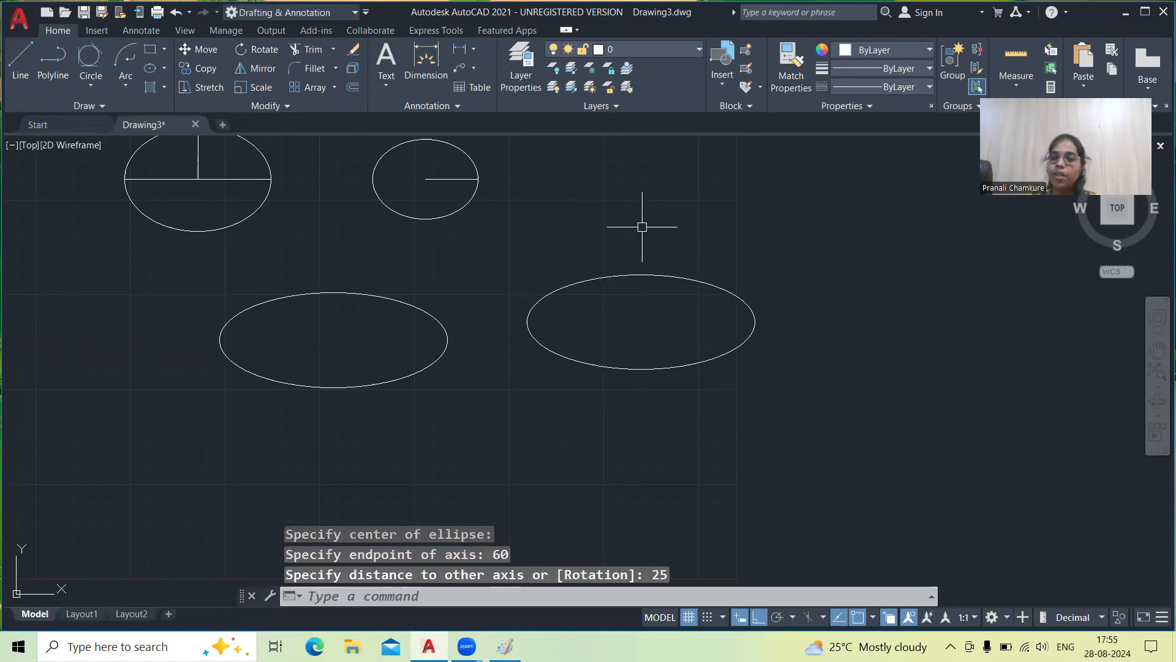
# Draw a vertical line from the small upper ellipse's centre to its top quadrant
pyautogui.write('l')
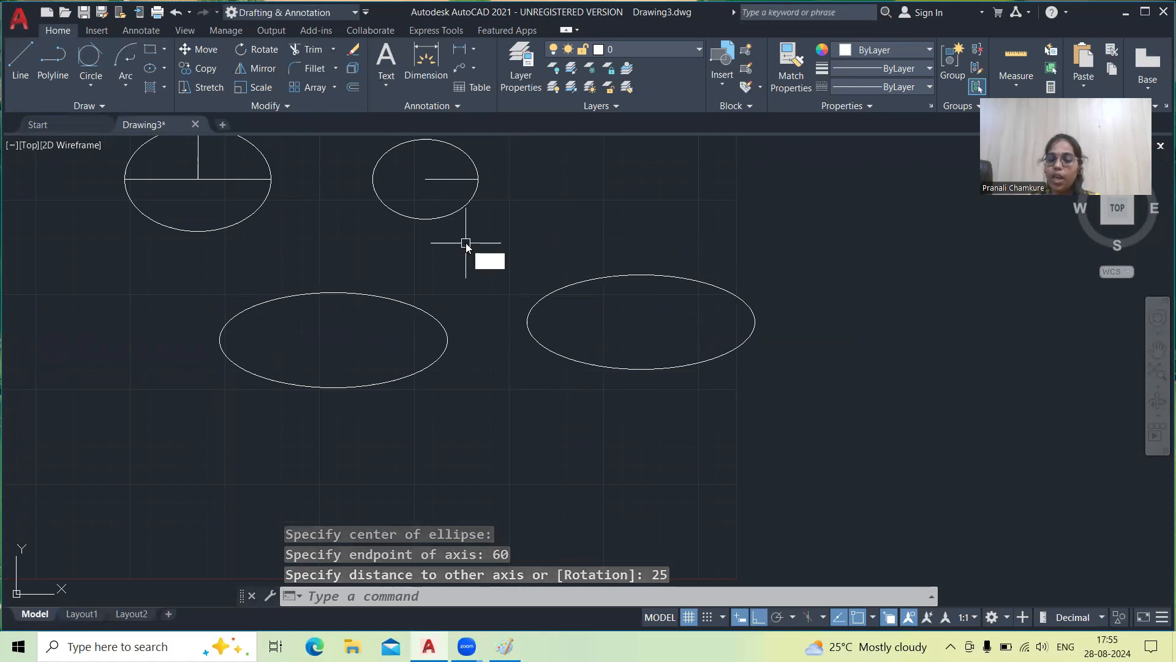
pyautogui.press('Return')
pyautogui.moveTo(426, 179); pyautogui.dragTo(479, 234, button='middle')
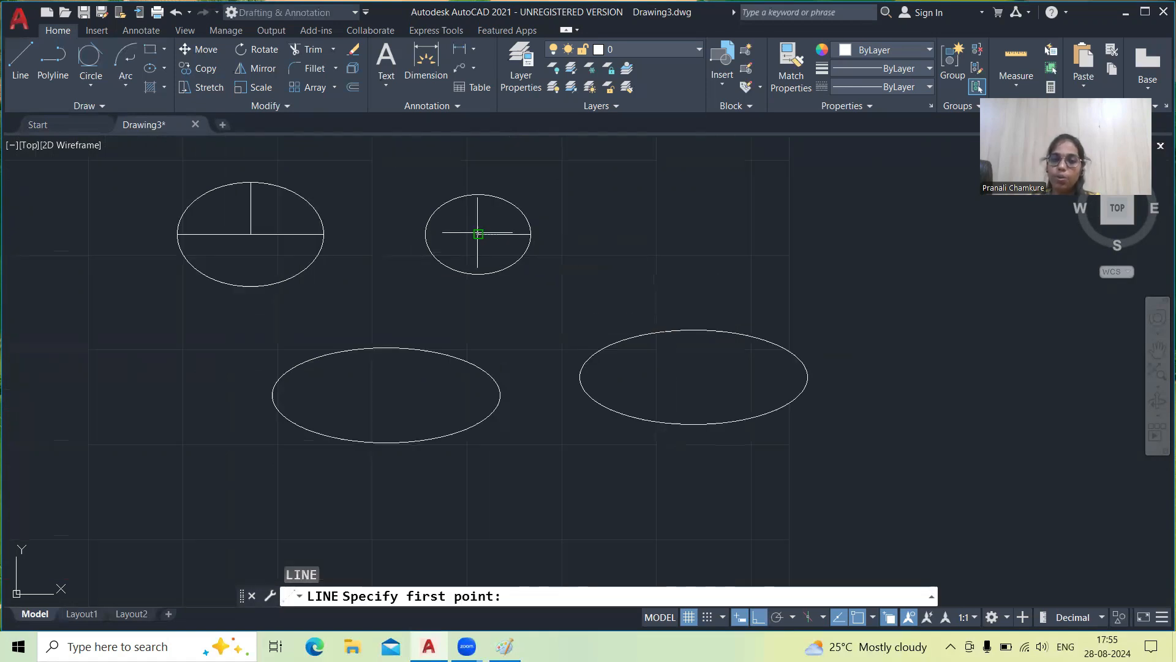
pyautogui.click(479, 233)
pyautogui.rightClick(484, 196)
pyautogui.click(517, 203)
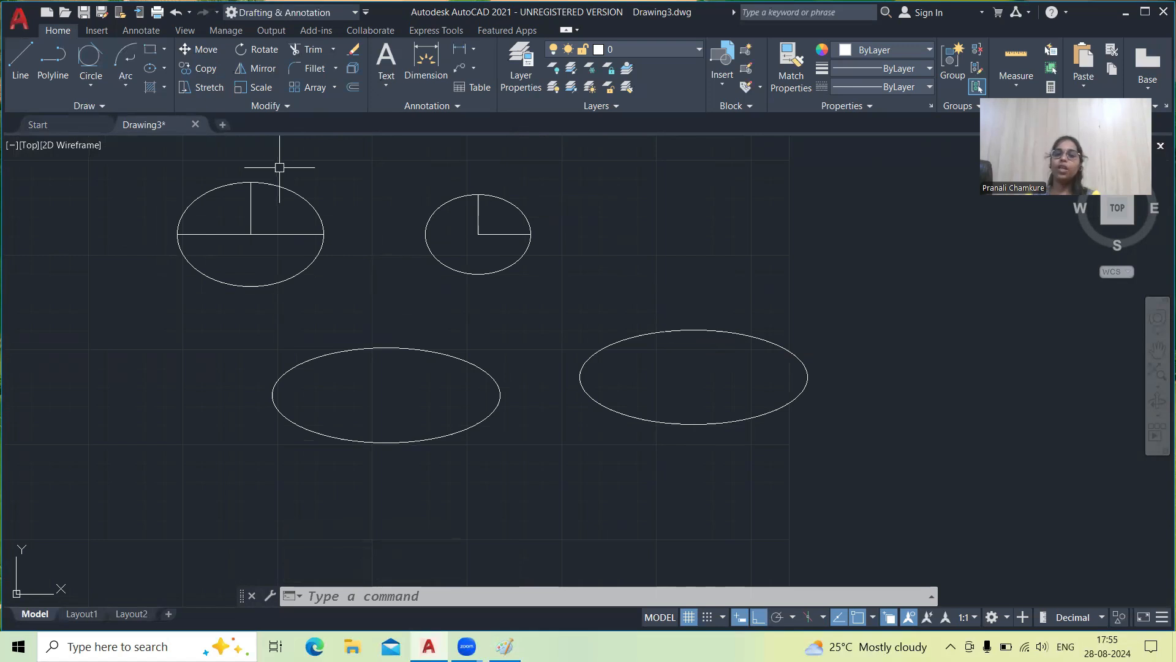
# Draw a tall ellipse with the Center option, to the left of the lower ellipses, taller than it is wide
pyautogui.write('e')
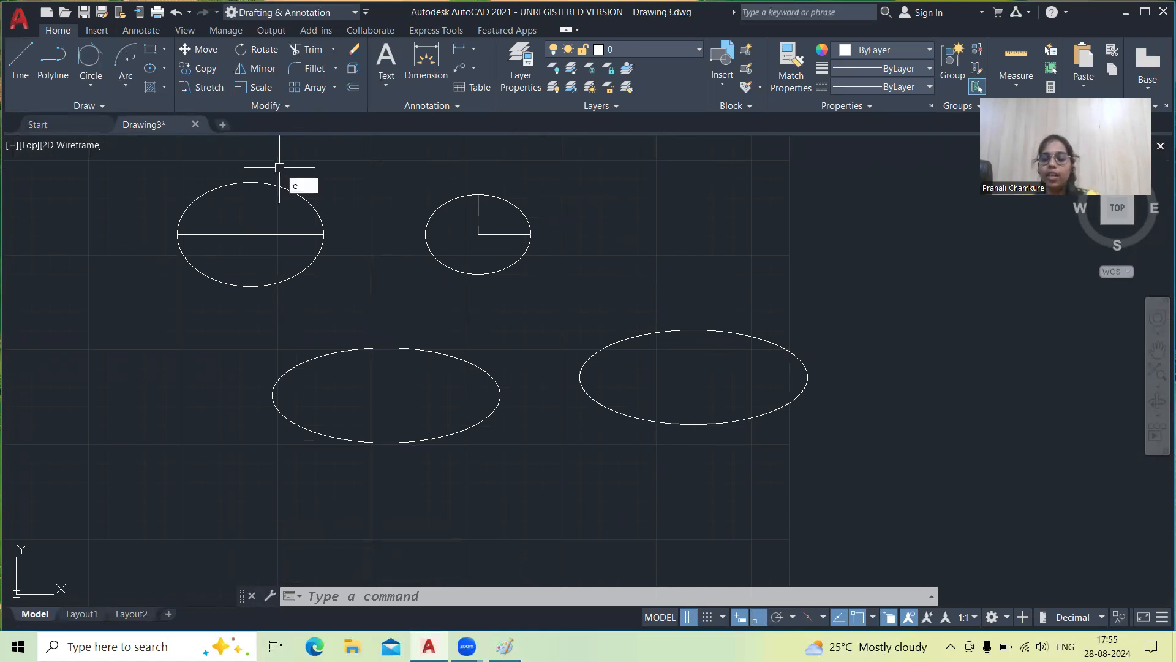
pyautogui.write('l')
pyautogui.press('Return')
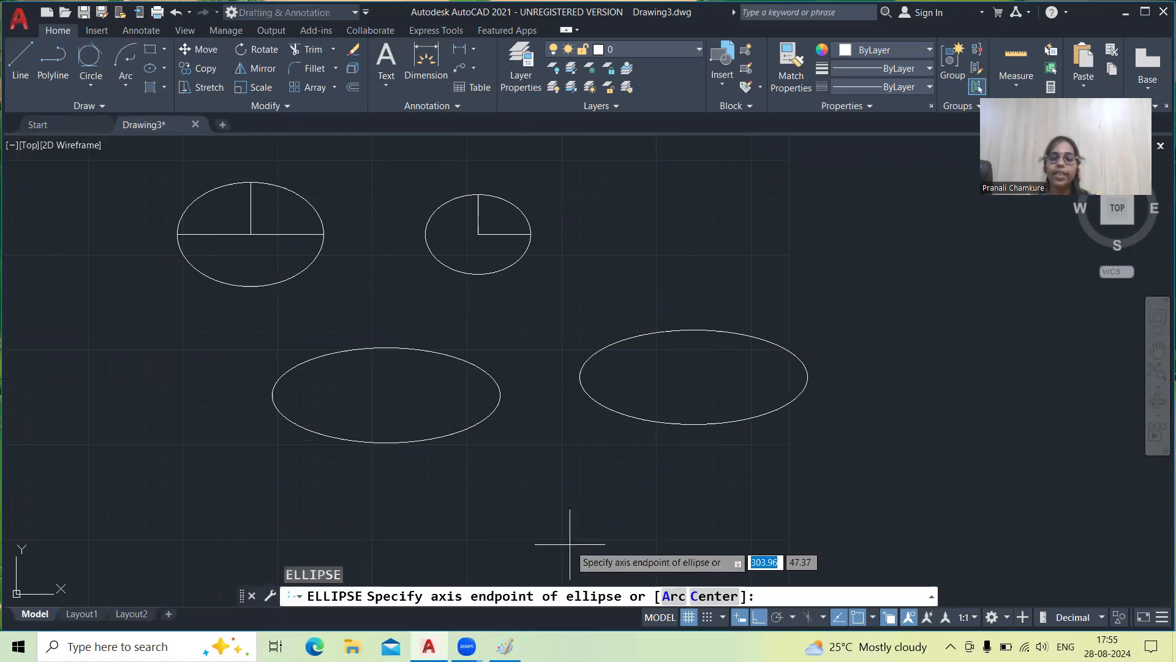
pyautogui.click(708, 598)
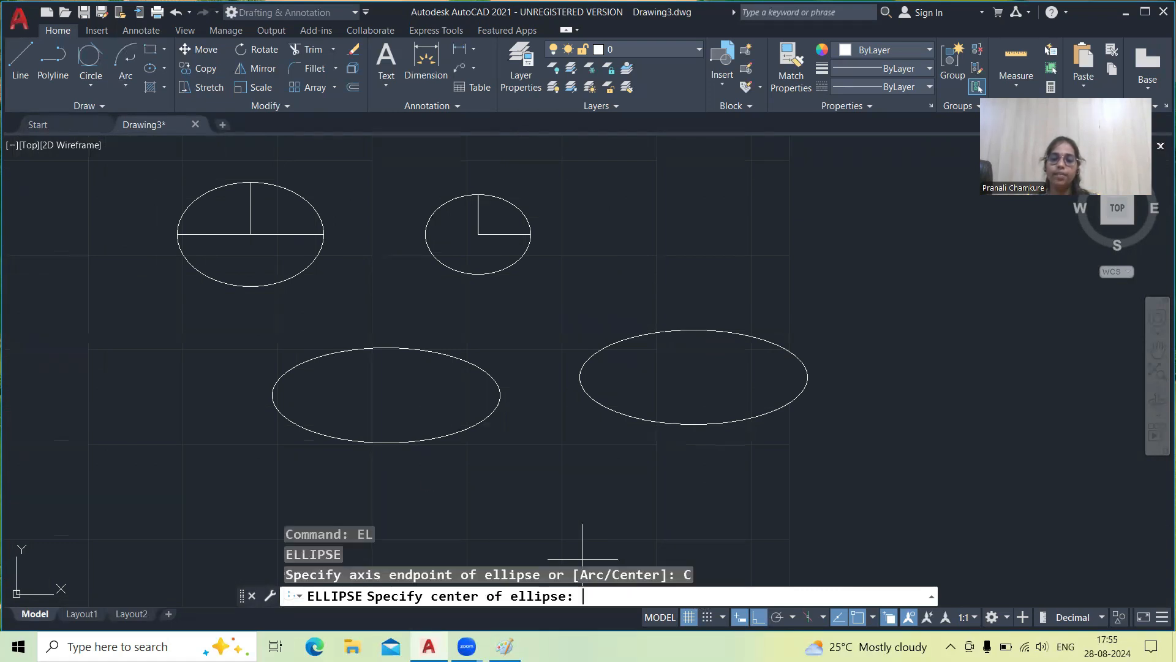
pyautogui.click(116, 370)
pyautogui.click(195, 370)
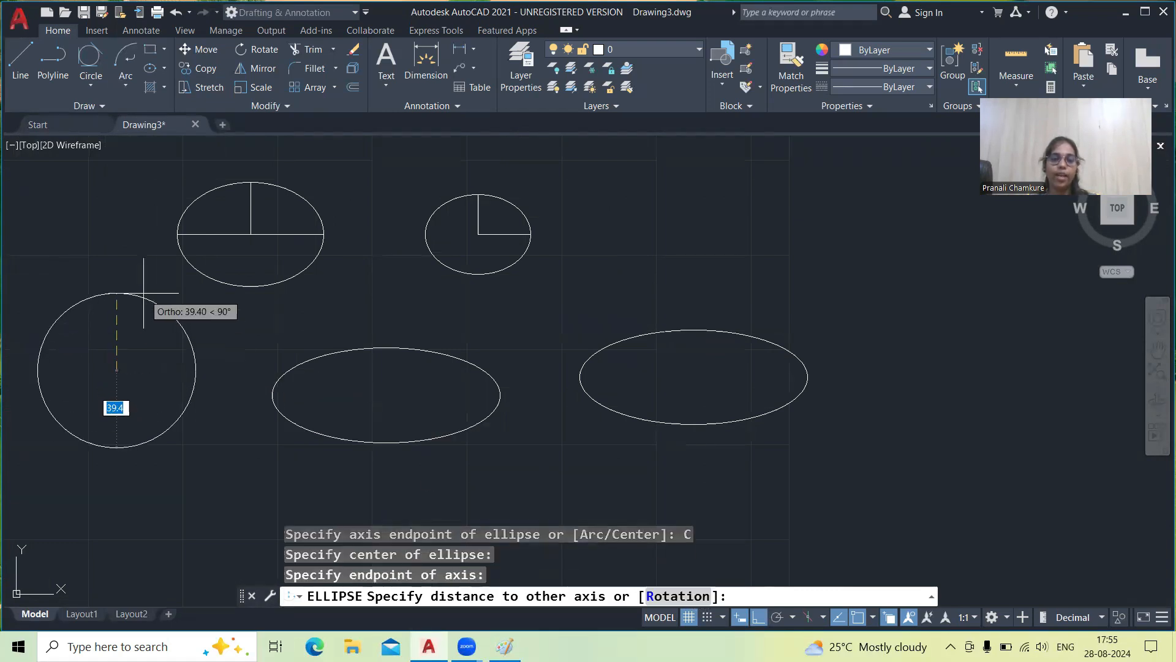
pyautogui.click(108, 484)
# Draw a flat horizontal ellipse by its axis endpoints, to the right of the small upper ellipse
pyautogui.write('el')
pyautogui.press('Return')
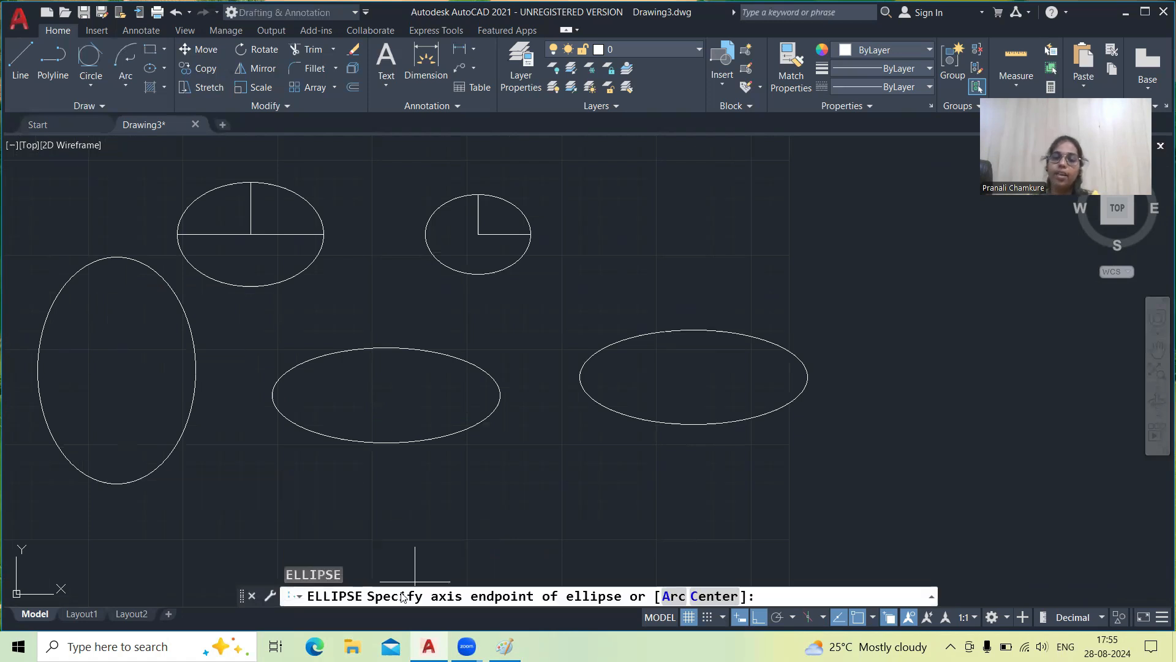
pyautogui.click(652, 230)
pyautogui.click(877, 232)
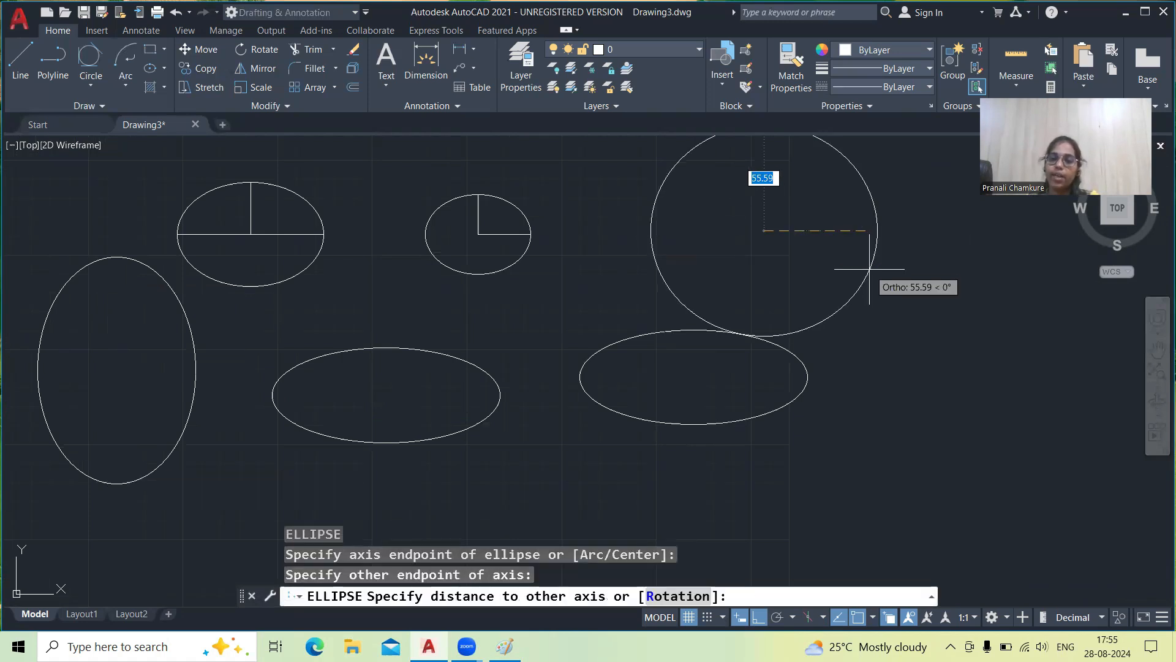
pyautogui.click(763, 196)
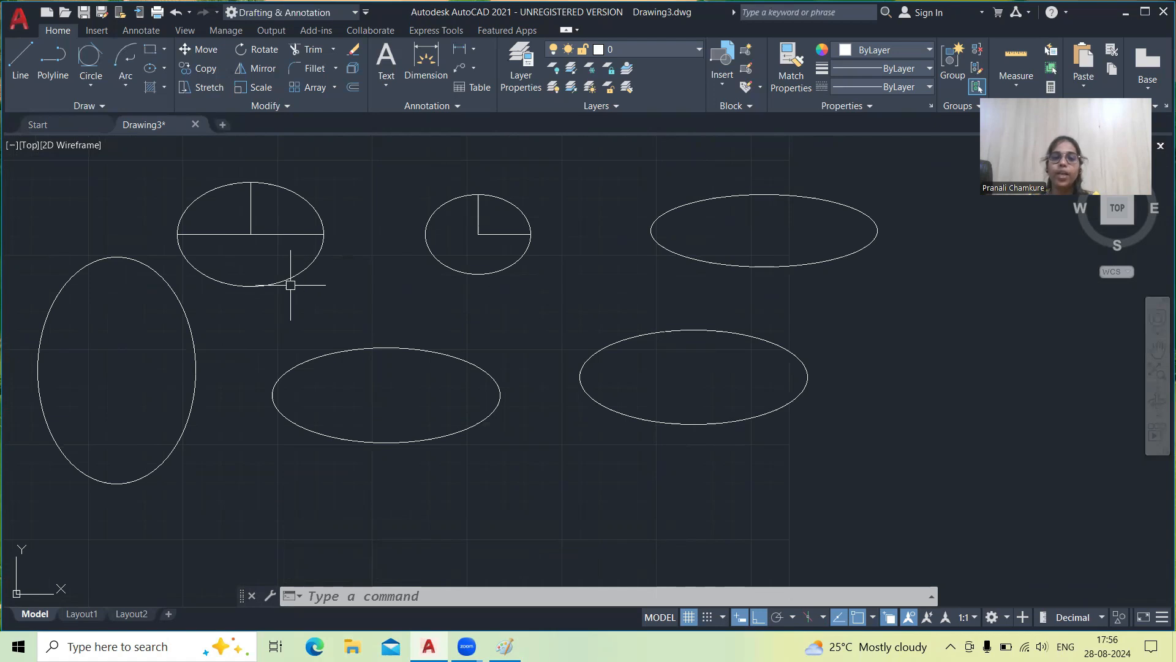
# Begin an elliptical arc to the right of the lower ellipses, with a 120-unit horizontal axis and a 25-unit distance to the other axis
pyautogui.click(164, 68)
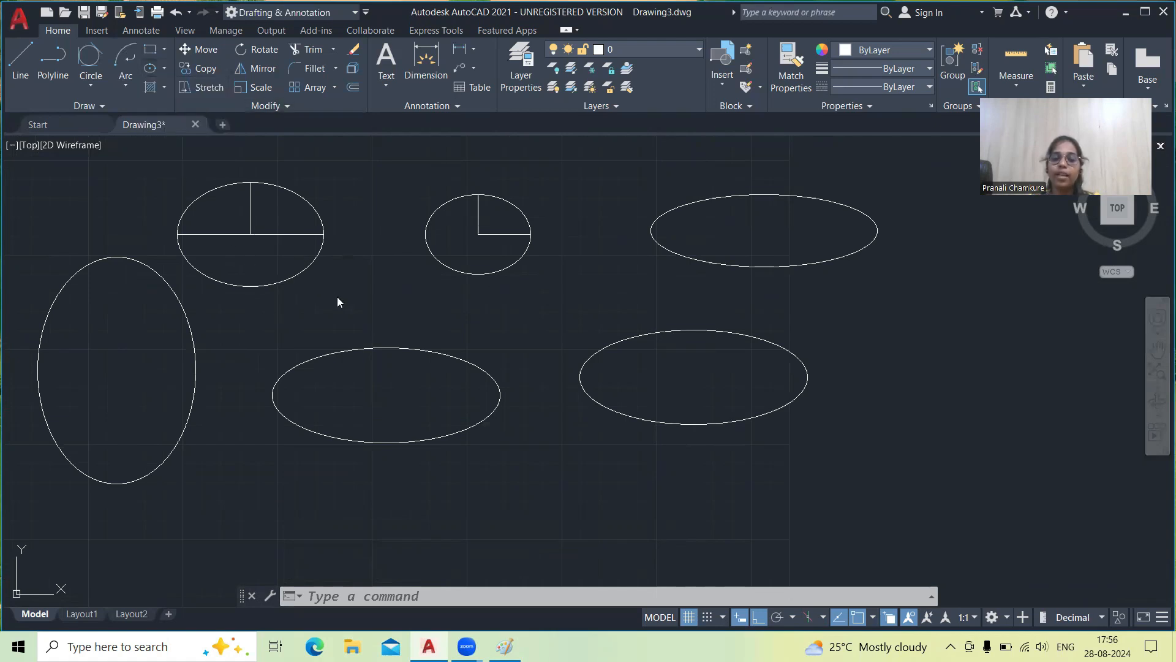
pyautogui.write('el')
pyautogui.press('Return')
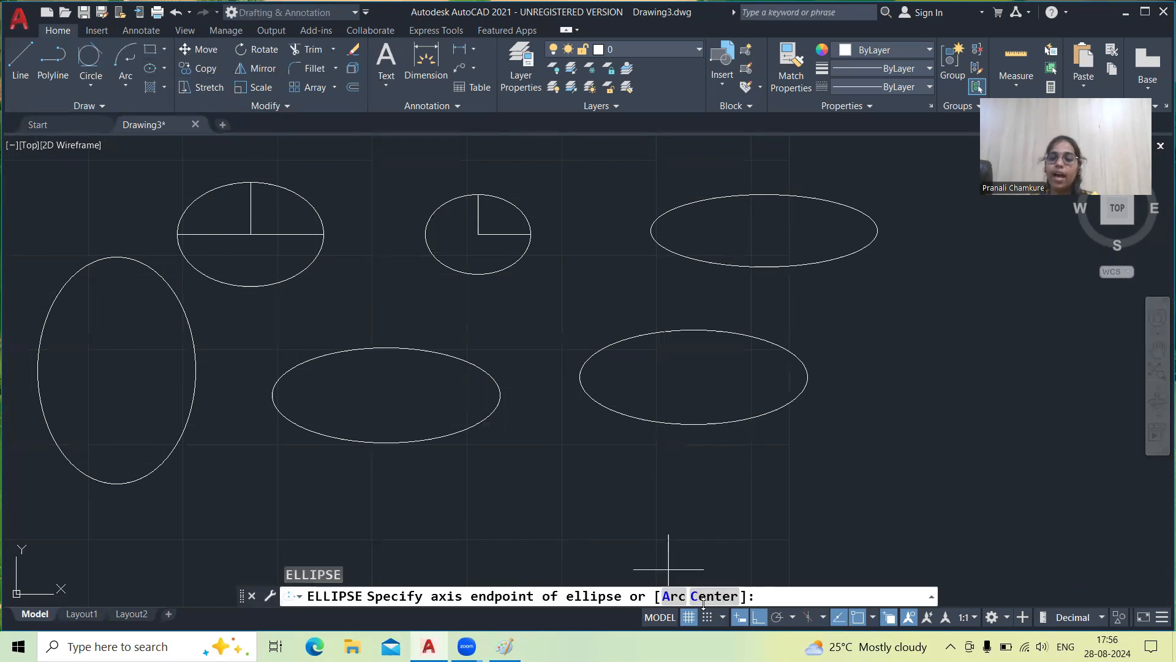
pyautogui.click(674, 597)
pyautogui.moveTo(530, 476); pyautogui.dragTo(431, 361, button='middle')
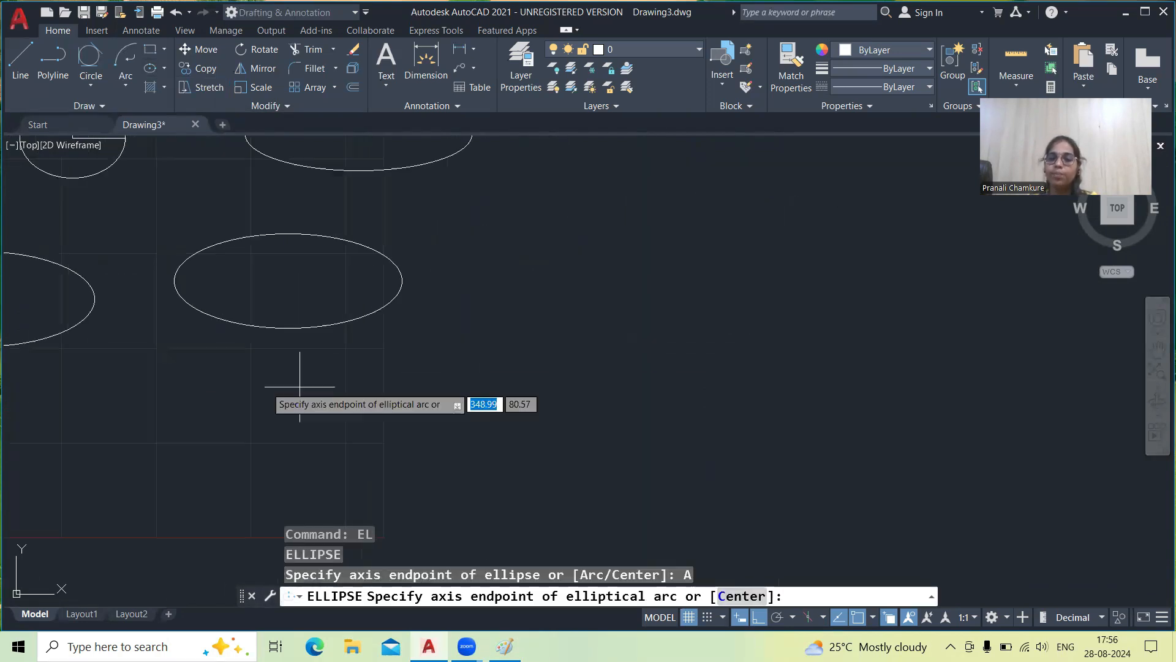
pyautogui.click(500, 333)
pyautogui.write('120')
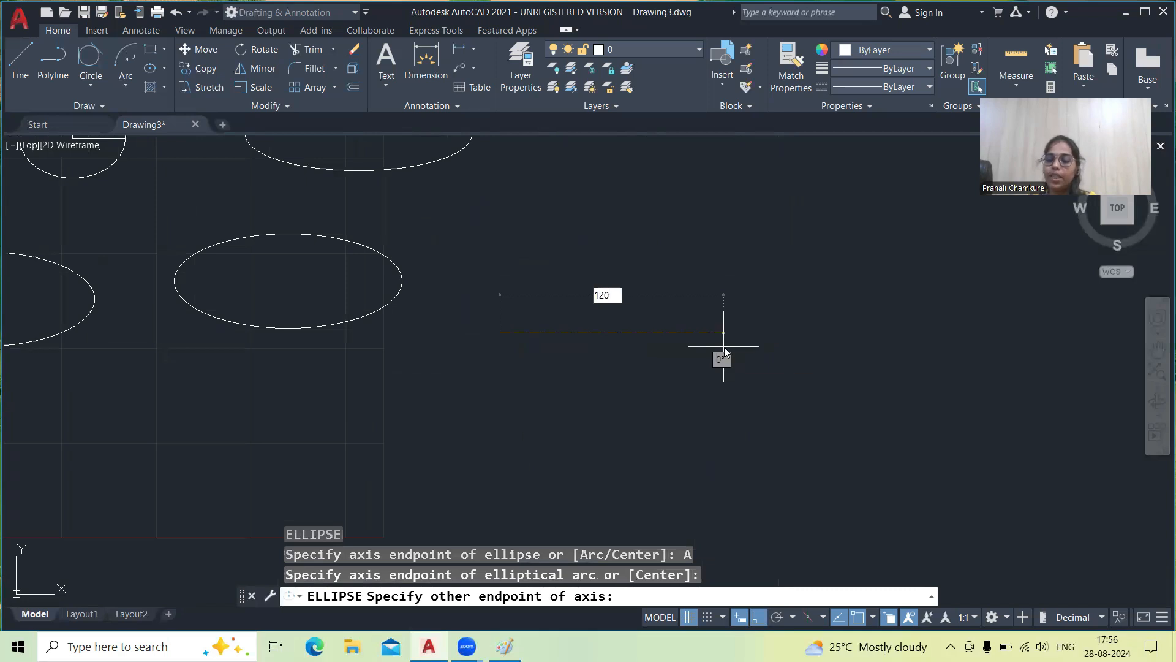
pyautogui.press('Return')
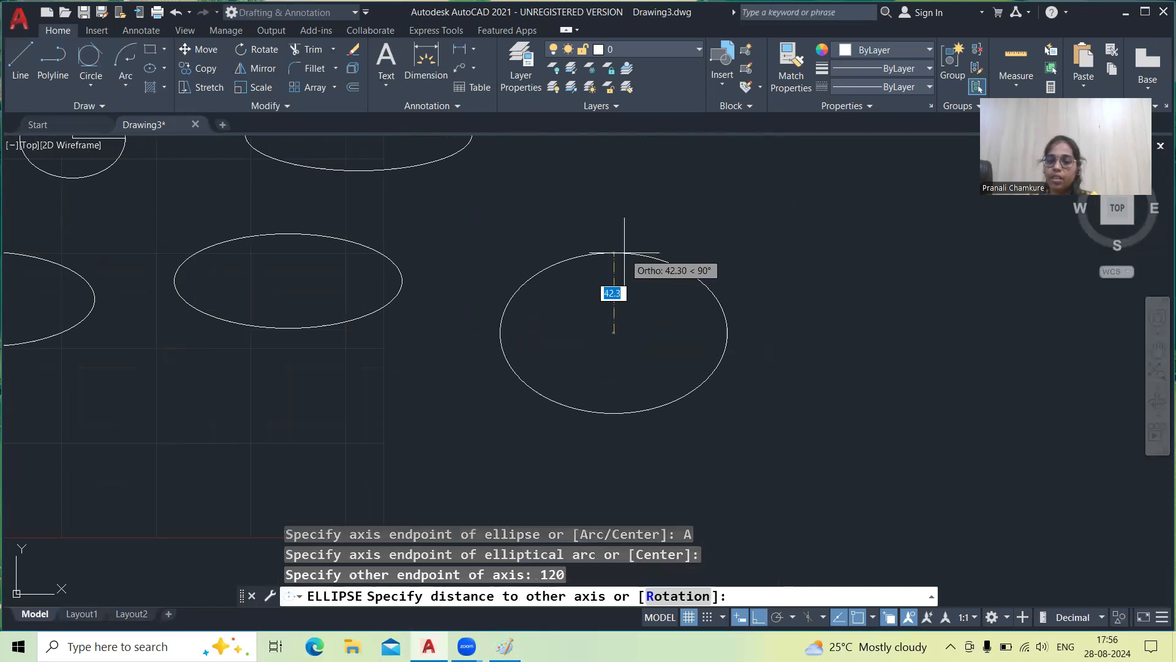
pyautogui.write('25')
pyautogui.press('Return')
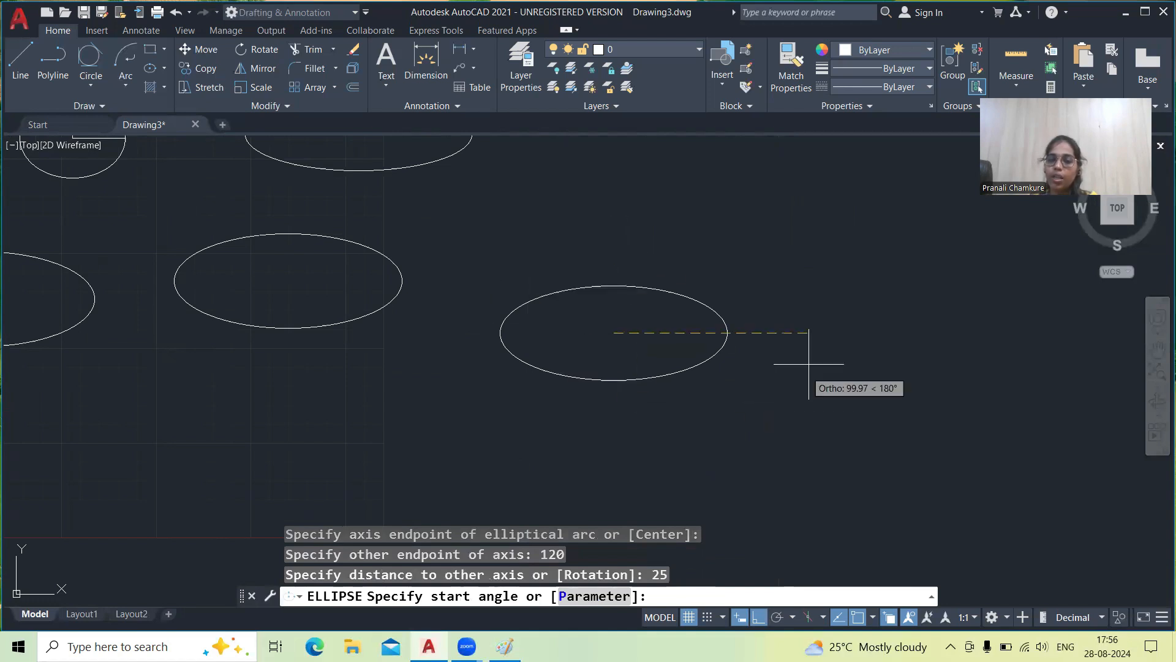
# Finish the elliptical arc as the ellipse's lower half, with a start angle of 0 and an end angle of 180°
pyautogui.scroll(2, 671, 343)
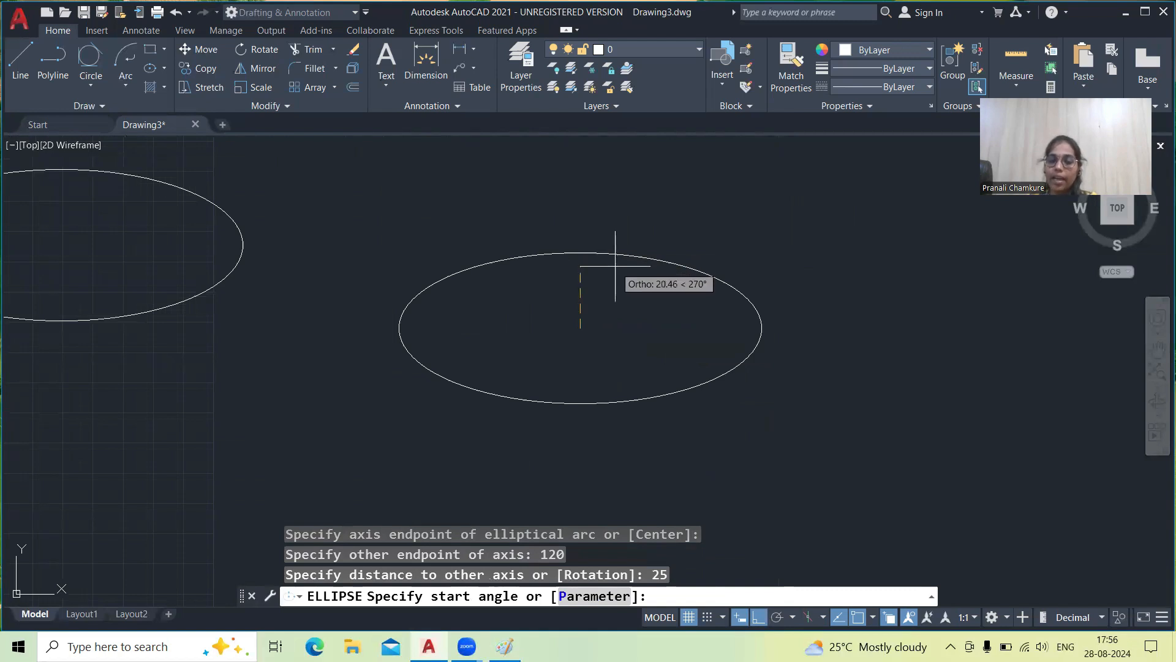
pyautogui.write('0')
pyautogui.press('Return')
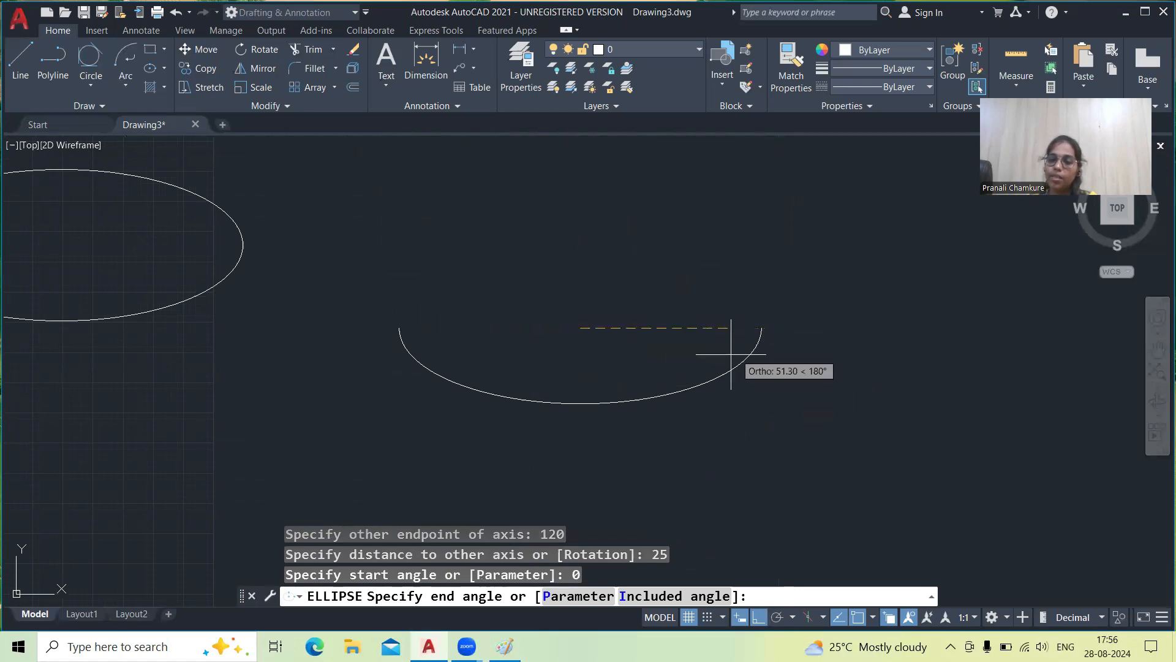
pyautogui.click(765, 369)
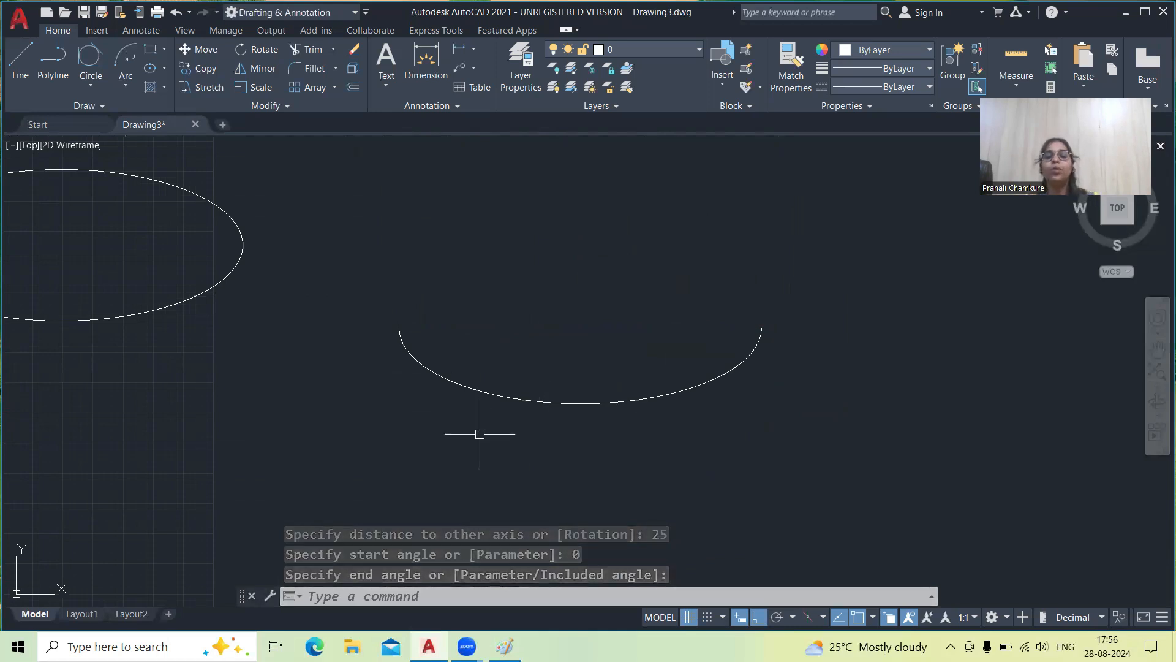
pyautogui.scroll(-2, 557, 454)
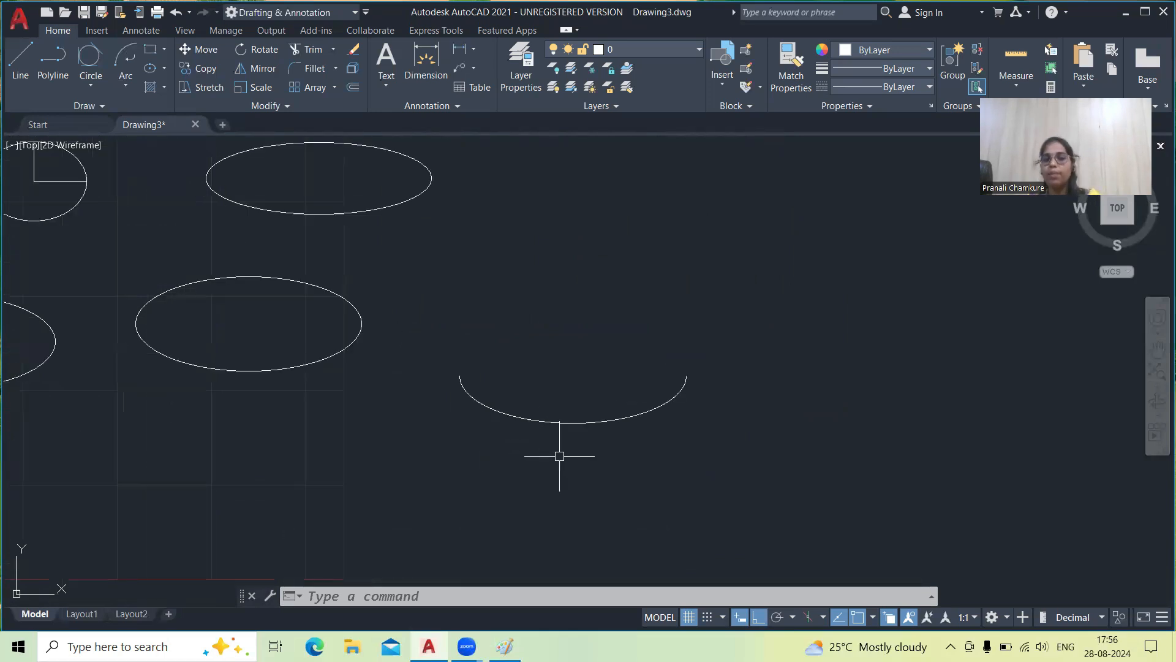